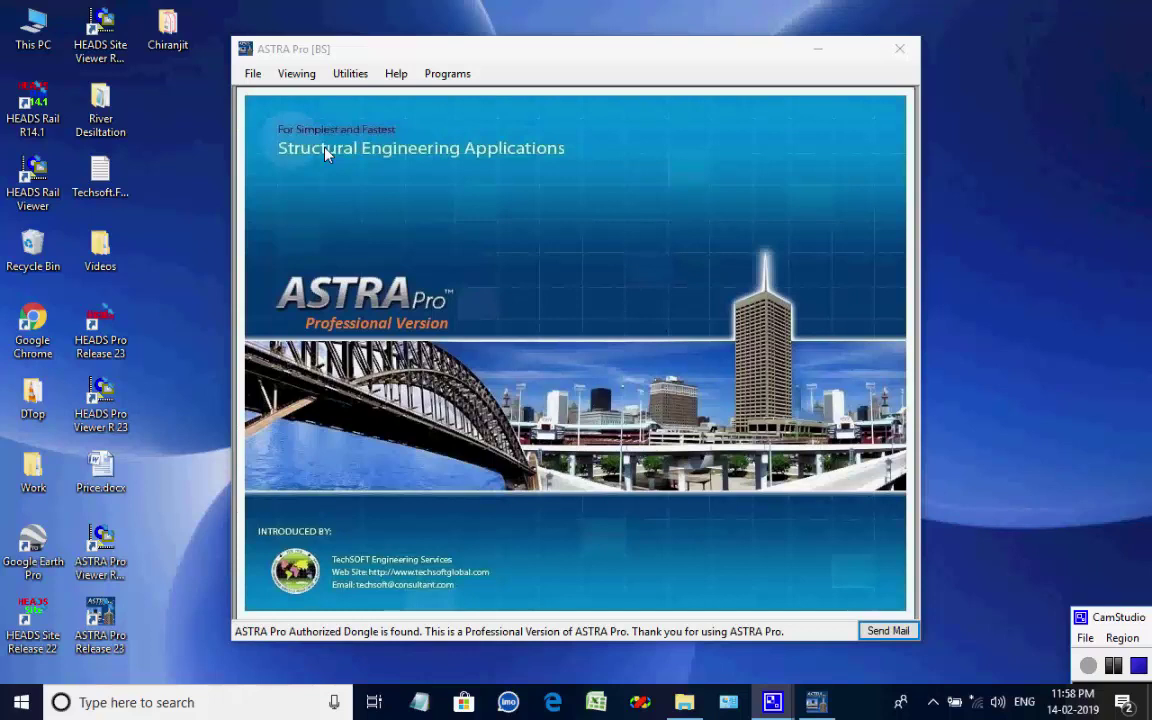
- Set the working folder to the Work folder on the desktop
left_click(253, 76)
left_click(253, 78)
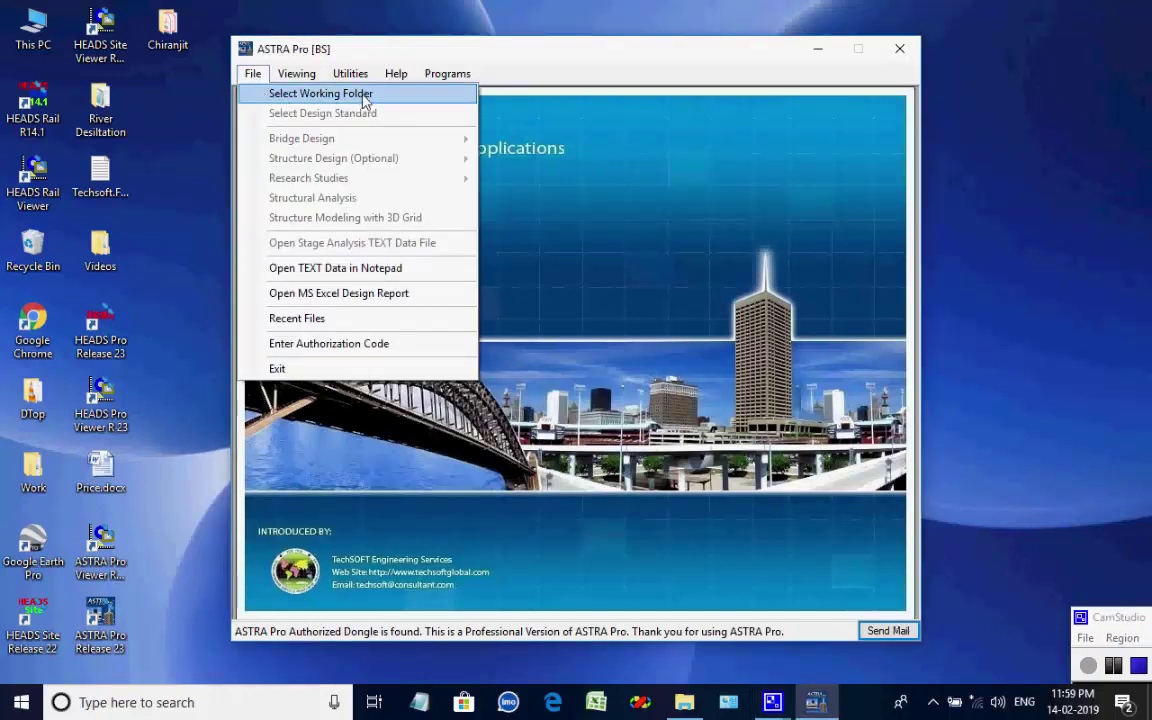
left_click(397, 101)
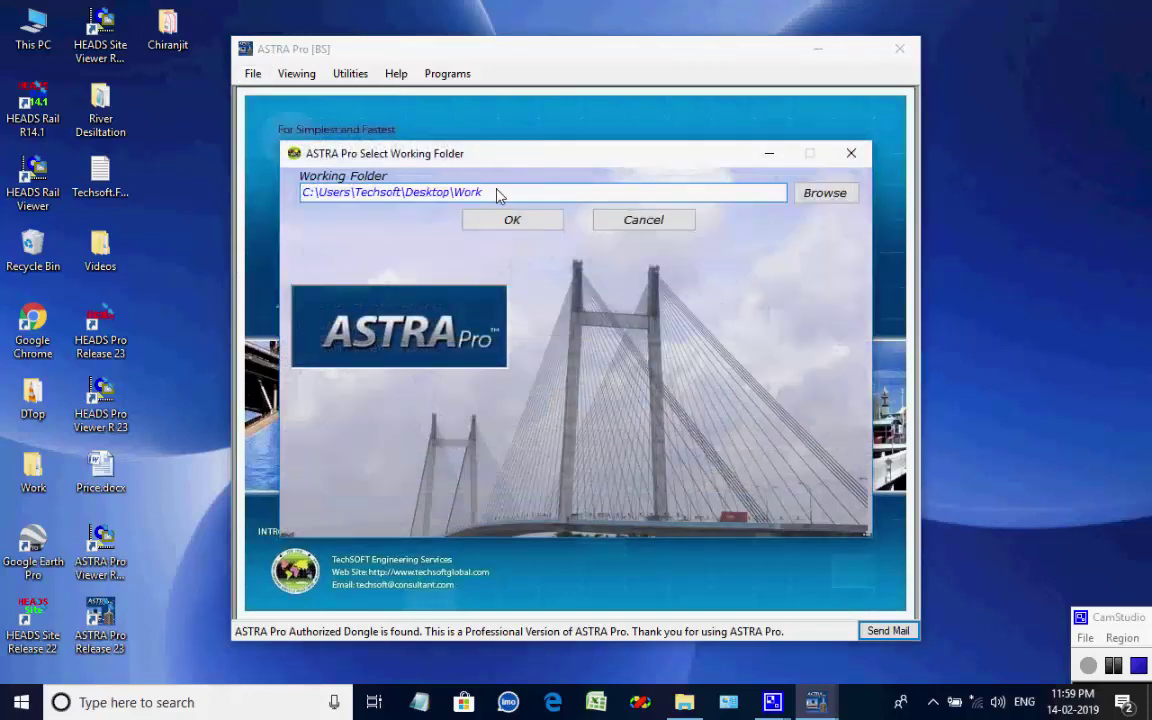
left_click_drag(487, 196, 409, 197)
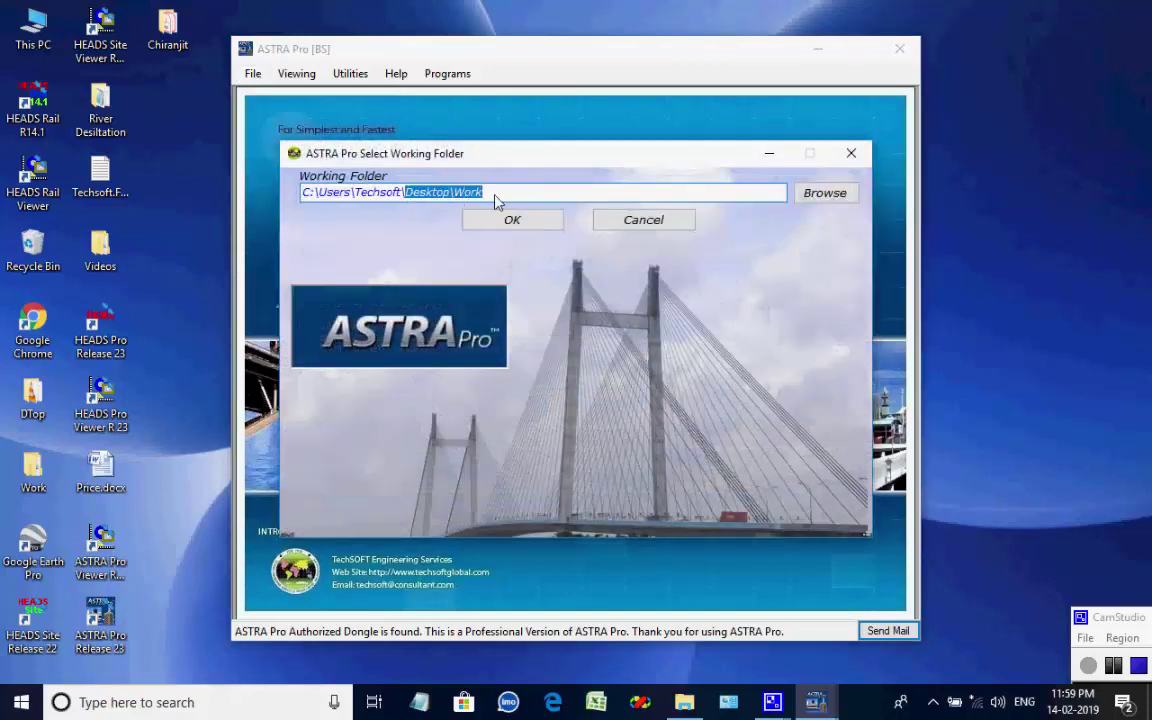
left_click(512, 220)
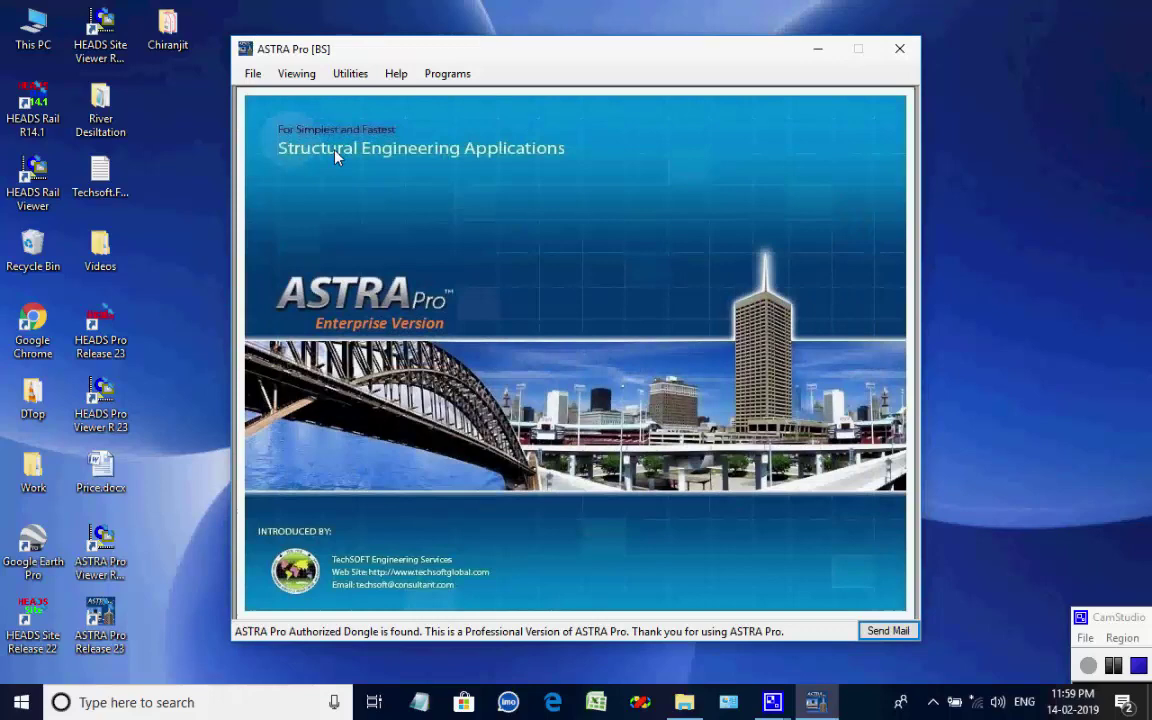
- Start a Steel Plate/Box Girder RCC Slab Composite Bridge design by Limit State Method with the British [BSi] Standard EUROCODE 2
left_click(256, 77)
mouse_move(442, 139)
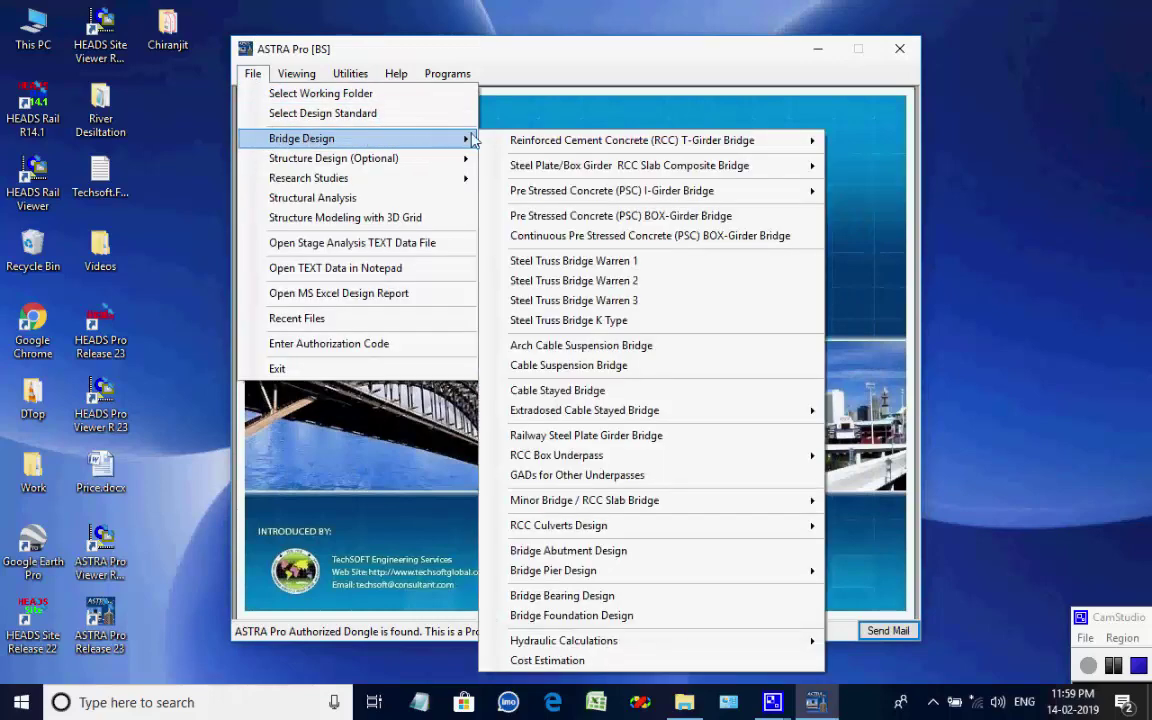
mouse_move(527, 165)
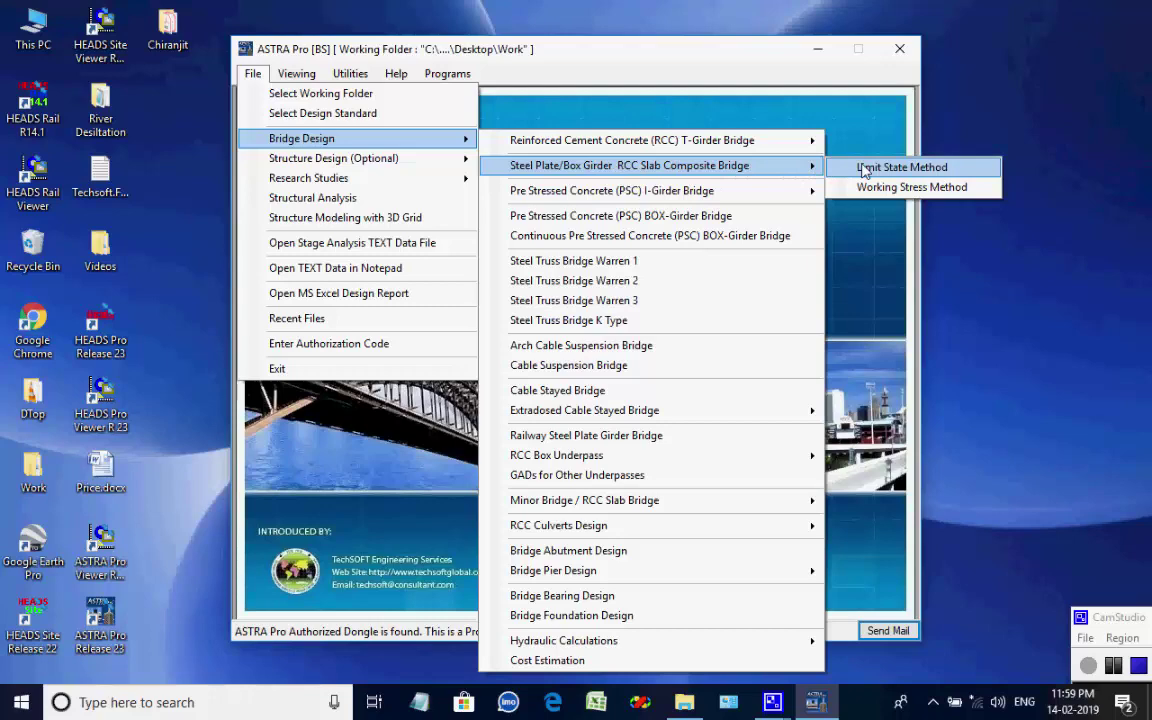
left_click(864, 170)
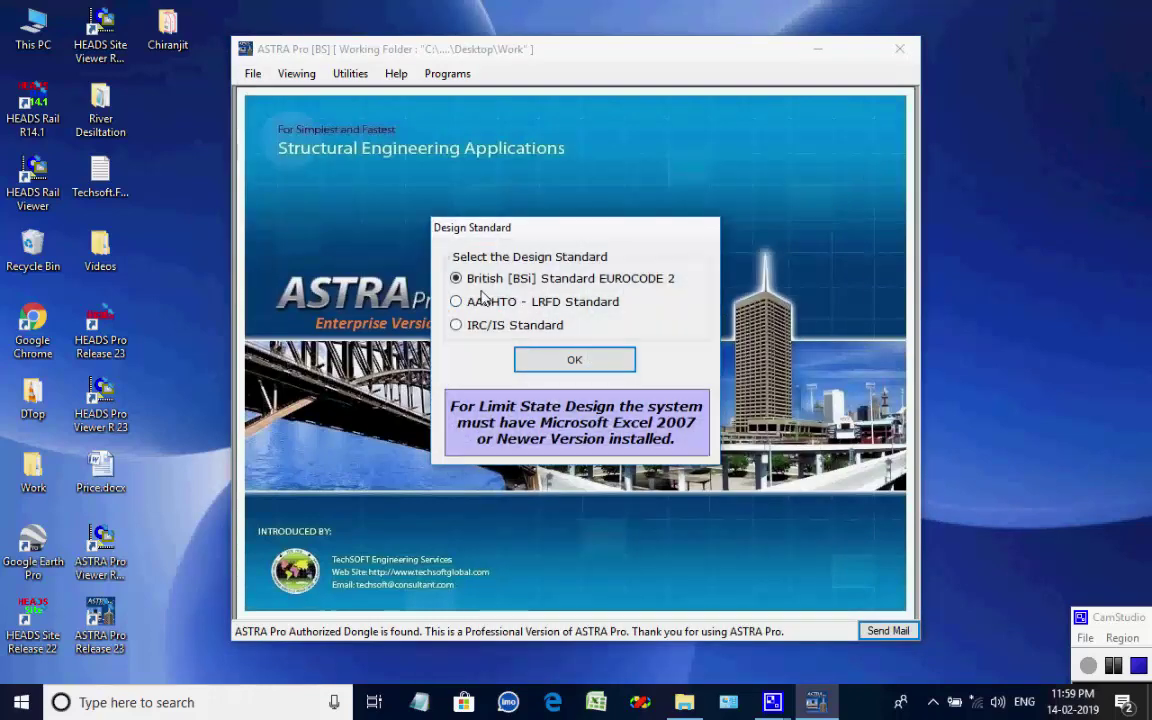
left_click(575, 360)
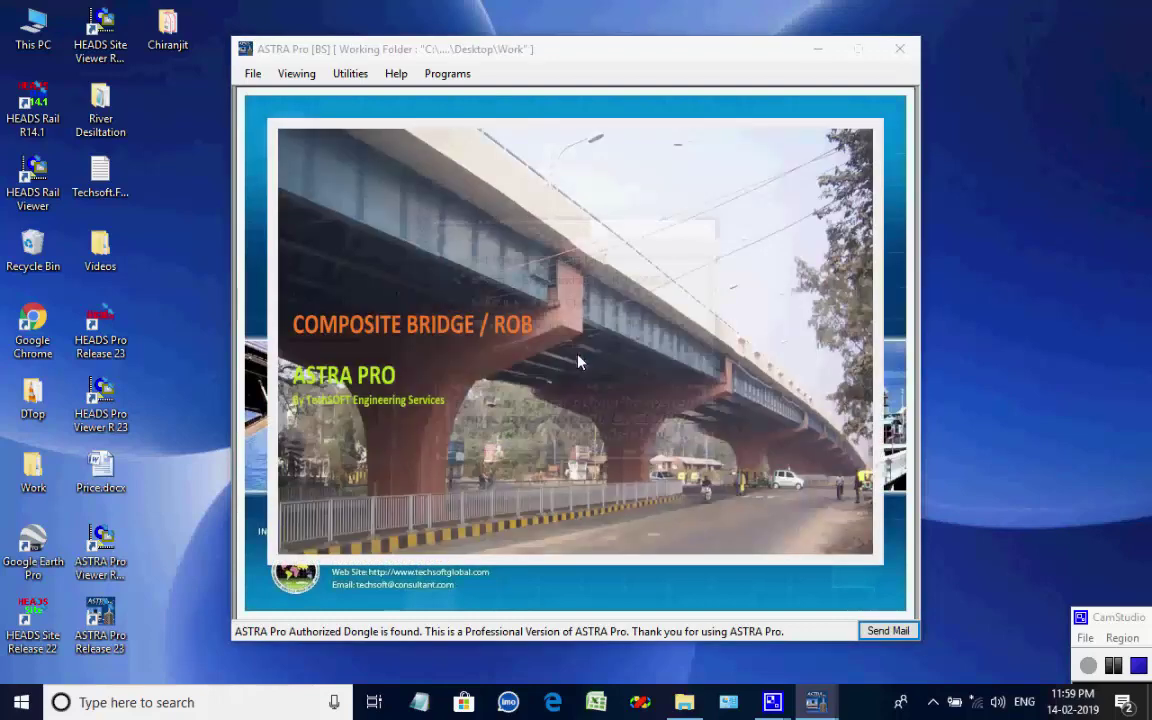
left_click(597, 445)
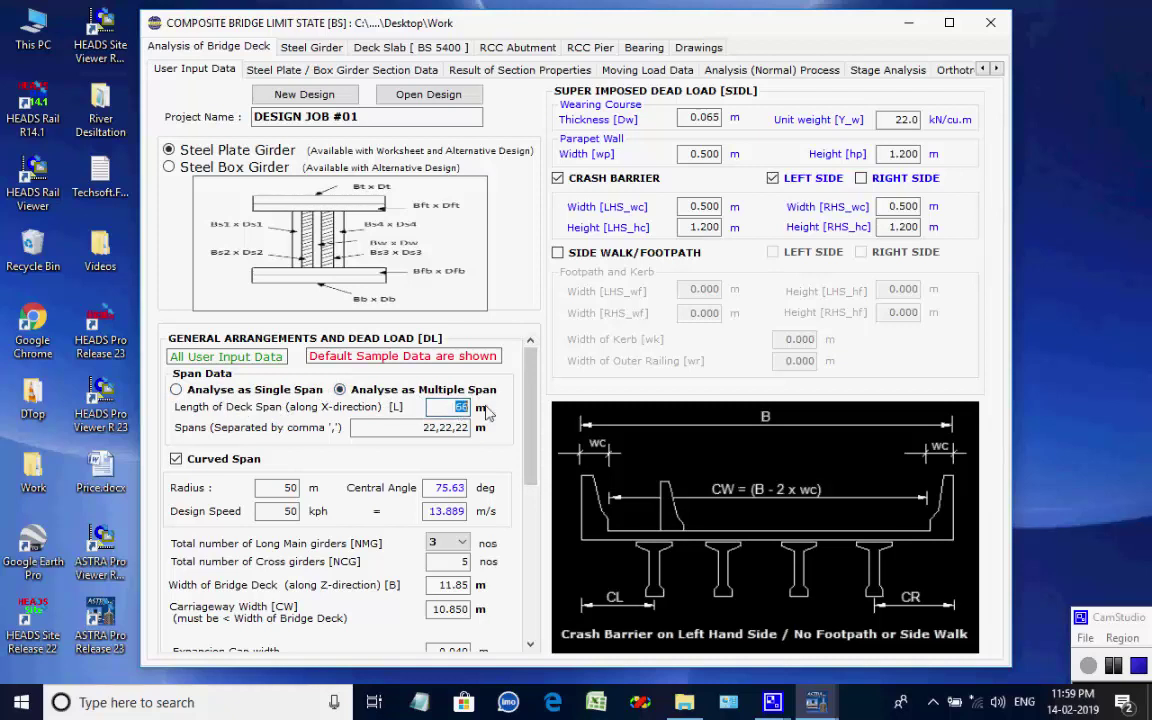
- Review the span lengths, curved span option and remaining general arrangement and dead load inputs
left_click_drag(424, 428, 488, 433)
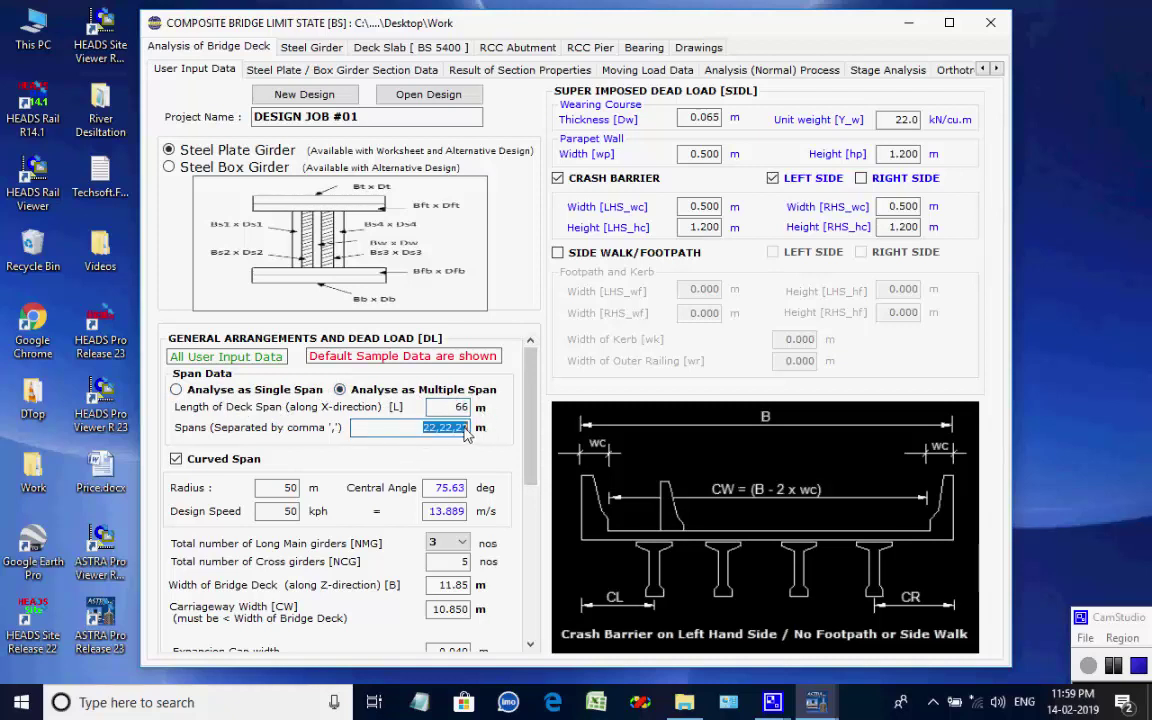
left_click(465, 432)
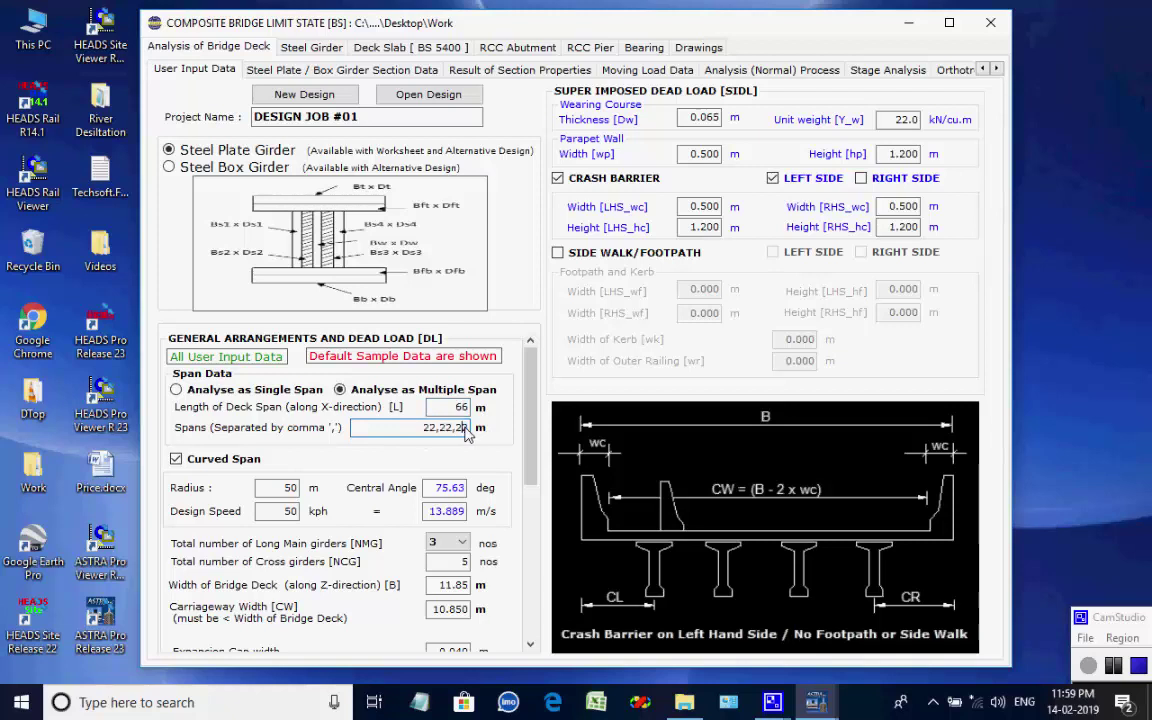
left_click(176, 460)
left_click(176, 460)
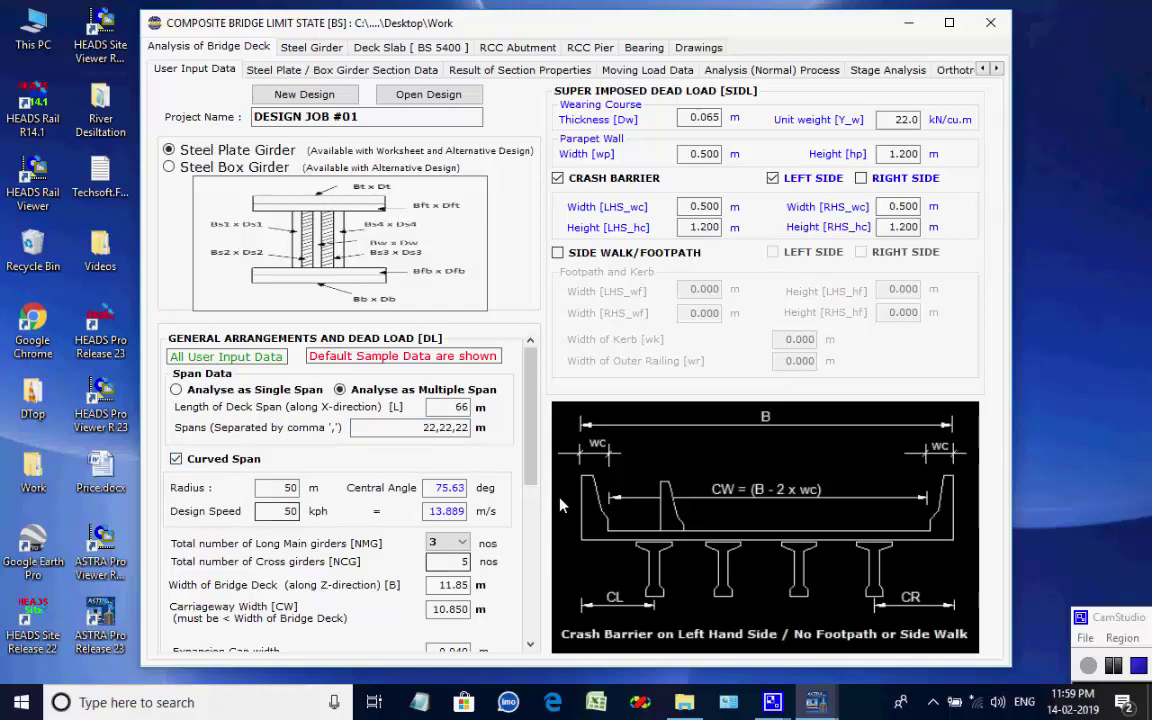
scroll(532, 480, "down", 2)
left_click_drag(535, 521, 535, 648)
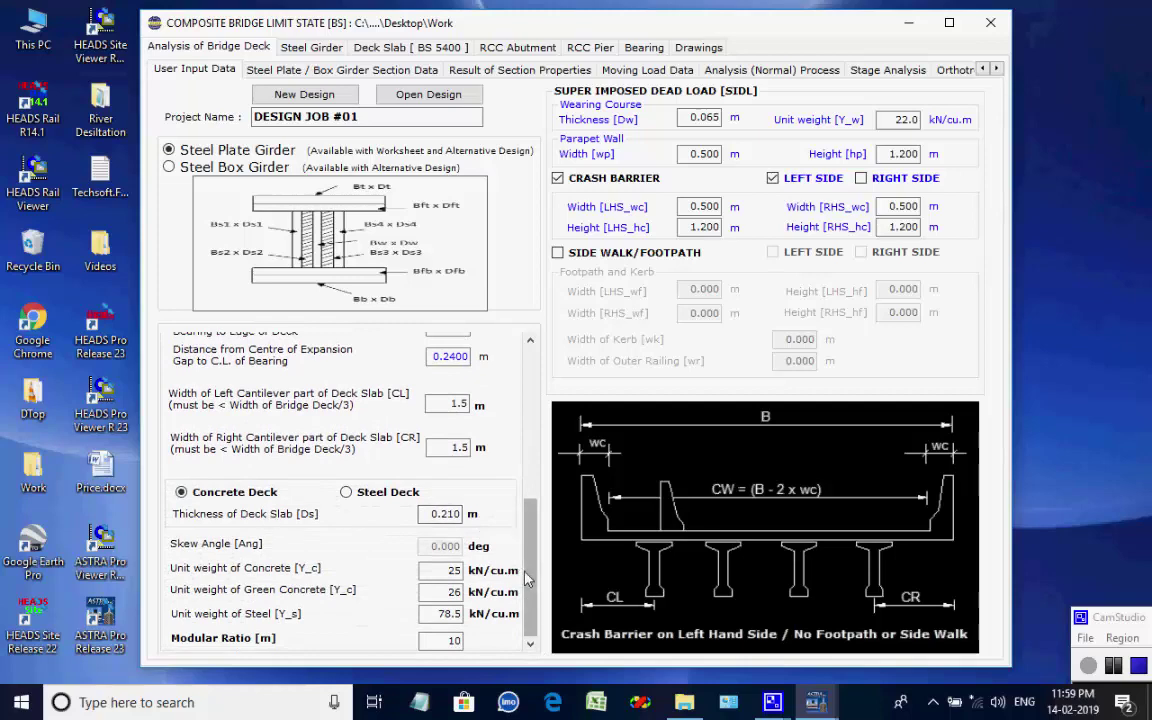
left_click_drag(531, 570, 540, 390)
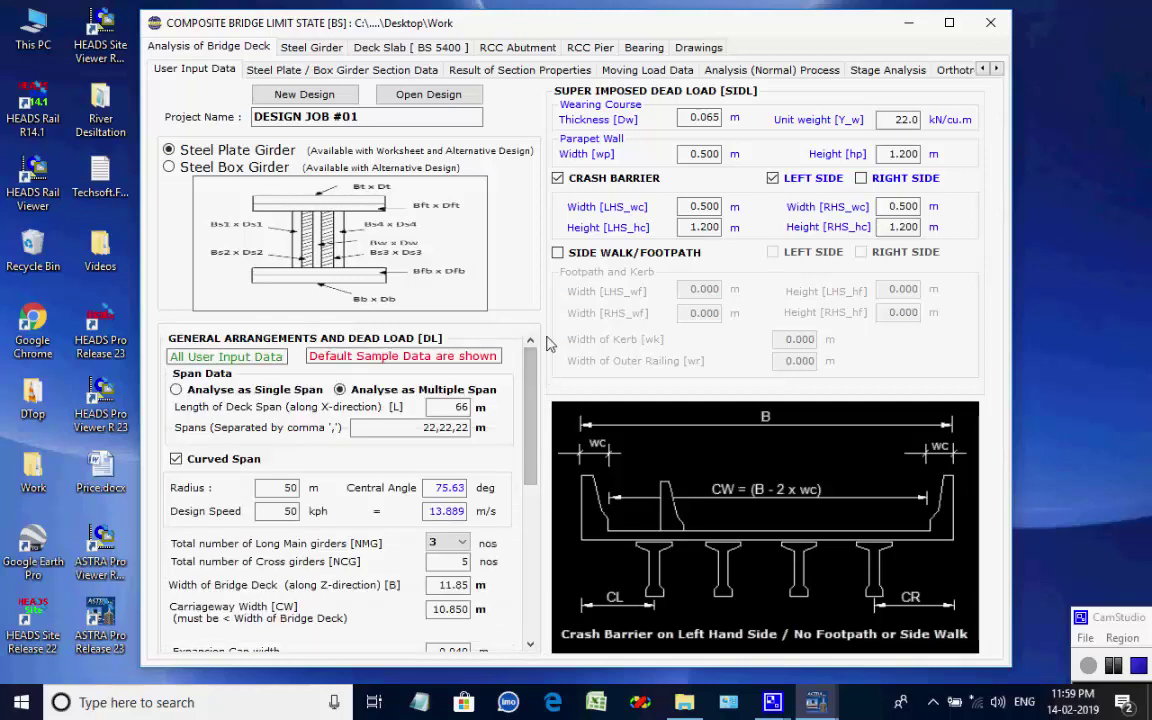
- Turn the crash barrier off and on again, keeping it on the left side only
left_click(558, 179)
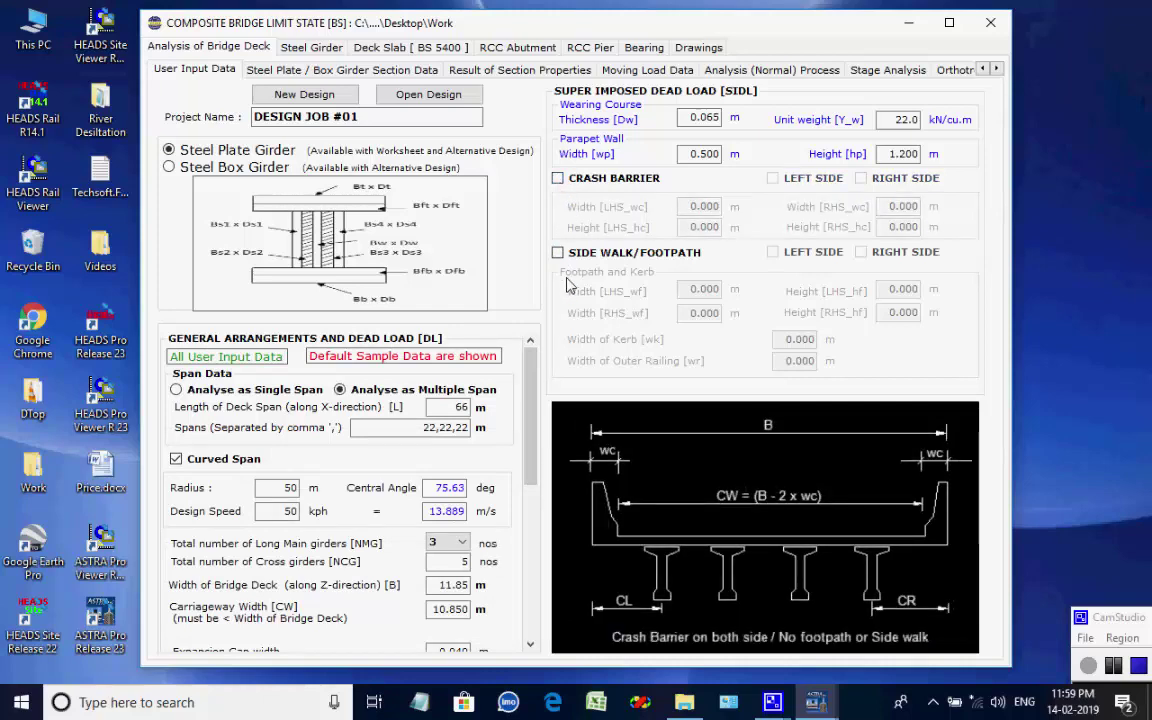
left_click(558, 179)
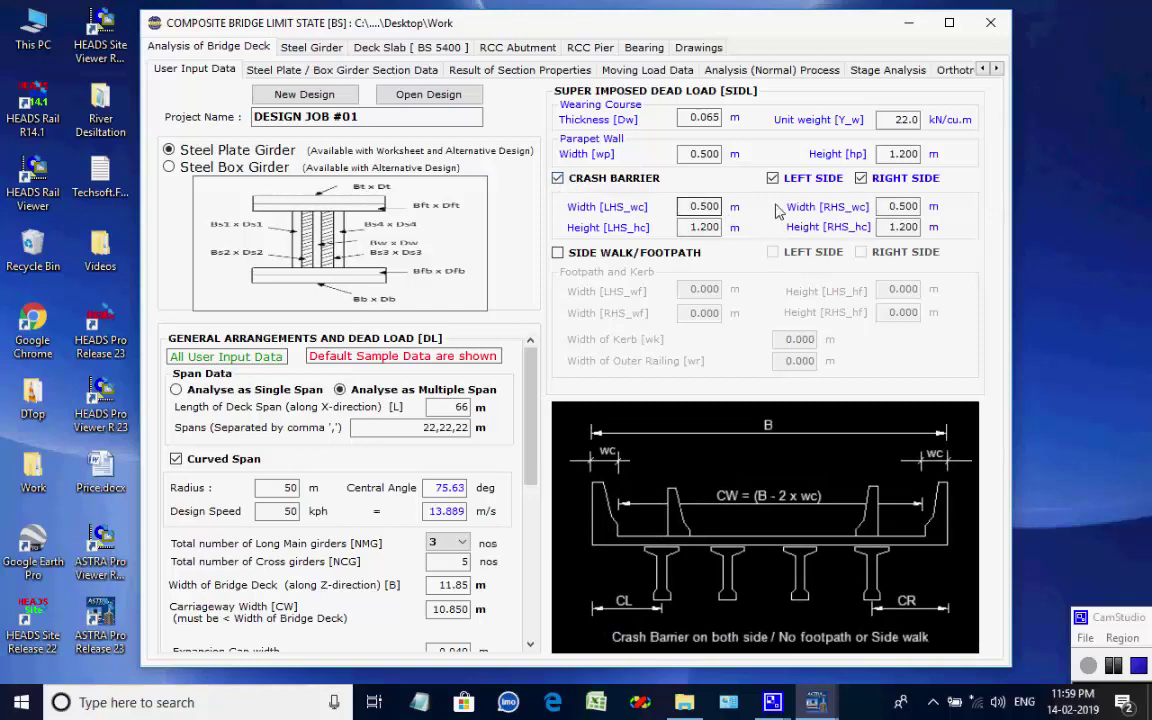
left_click(864, 180)
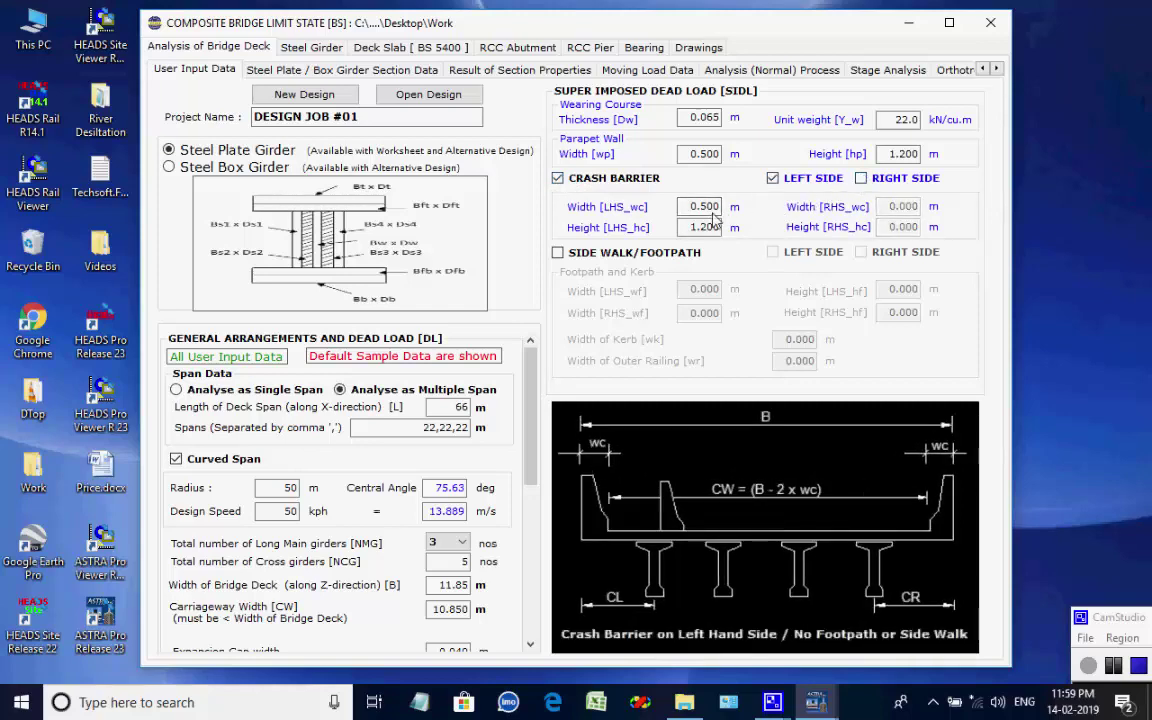
- Look through the girder section, section properties, moving load, analysis, stage analysis and design forces pages, ending back at the user input data
left_click(372, 117)
left_click(352, 116)
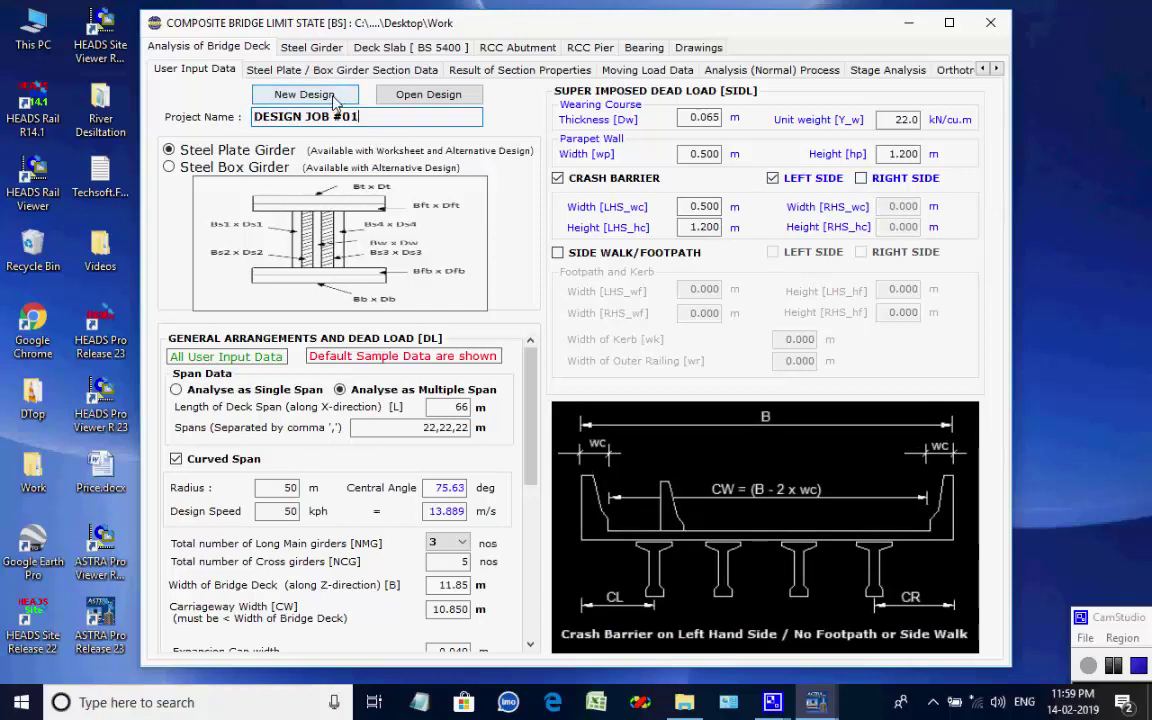
left_click(290, 69)
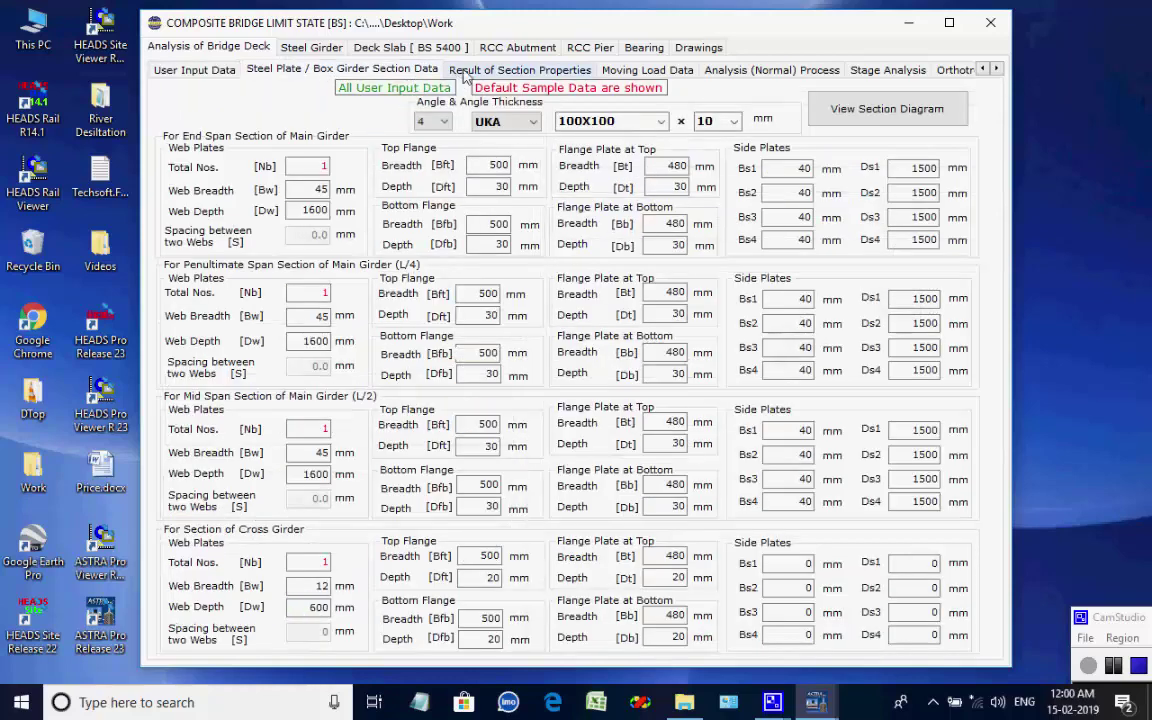
left_click(568, 70)
left_click(647, 70)
left_click(771, 70)
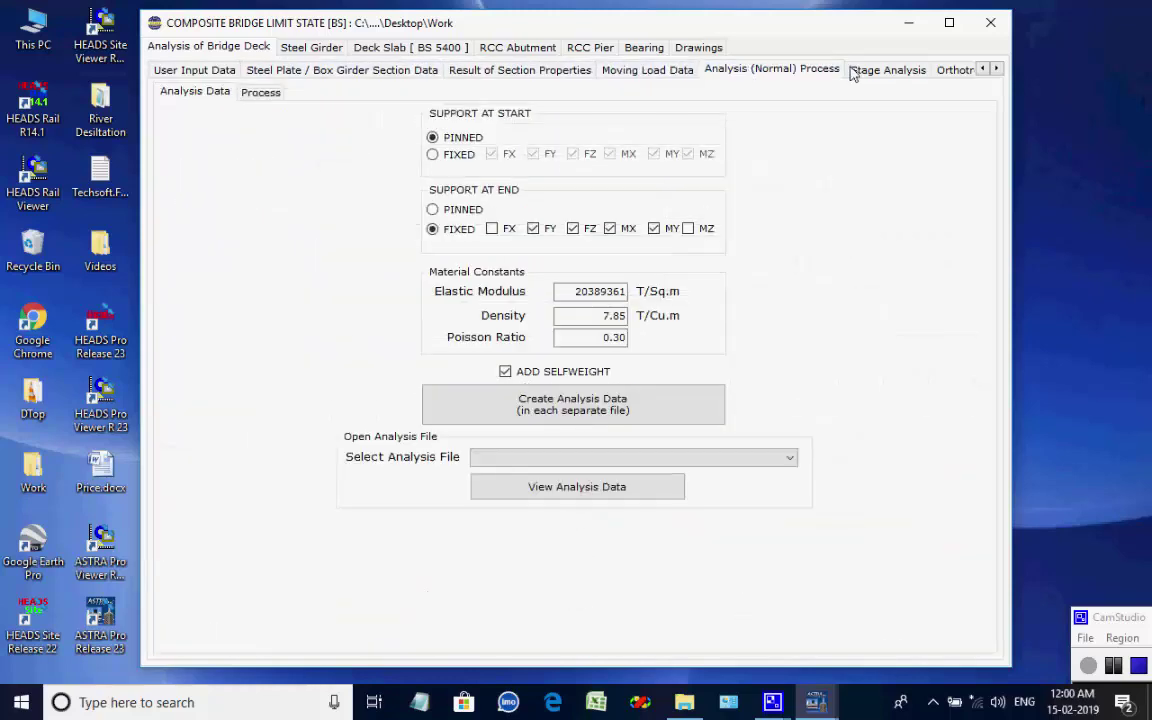
left_click(887, 69)
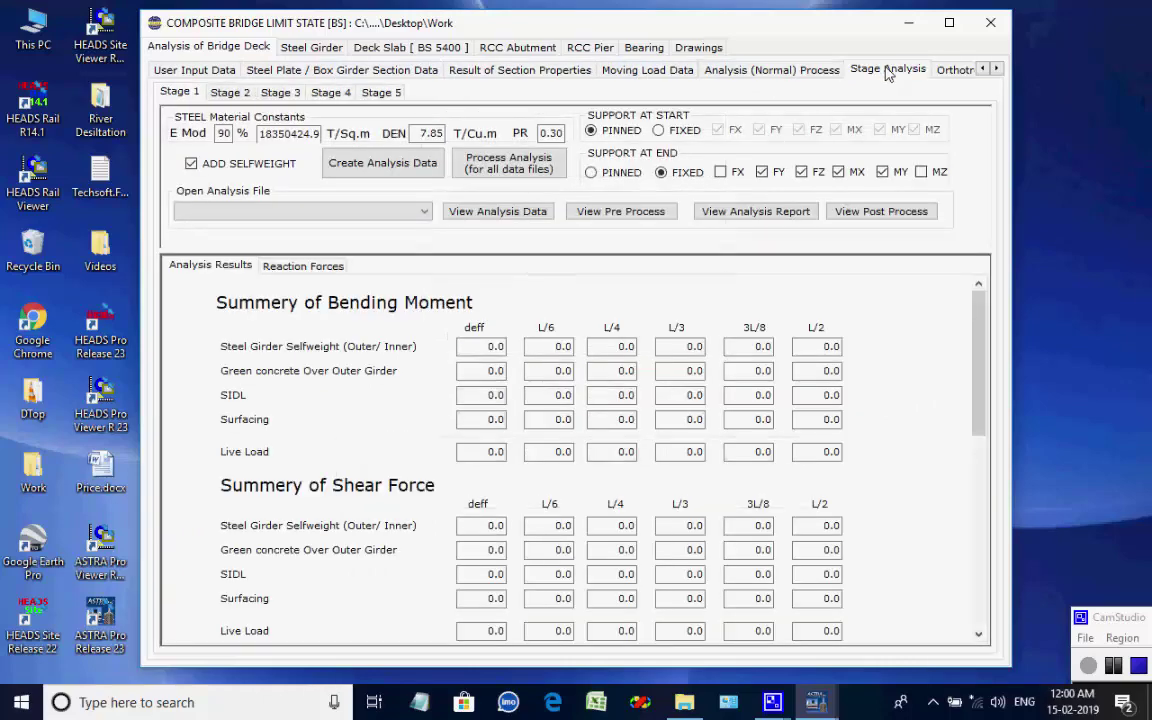
left_click(950, 70)
left_click(966, 70)
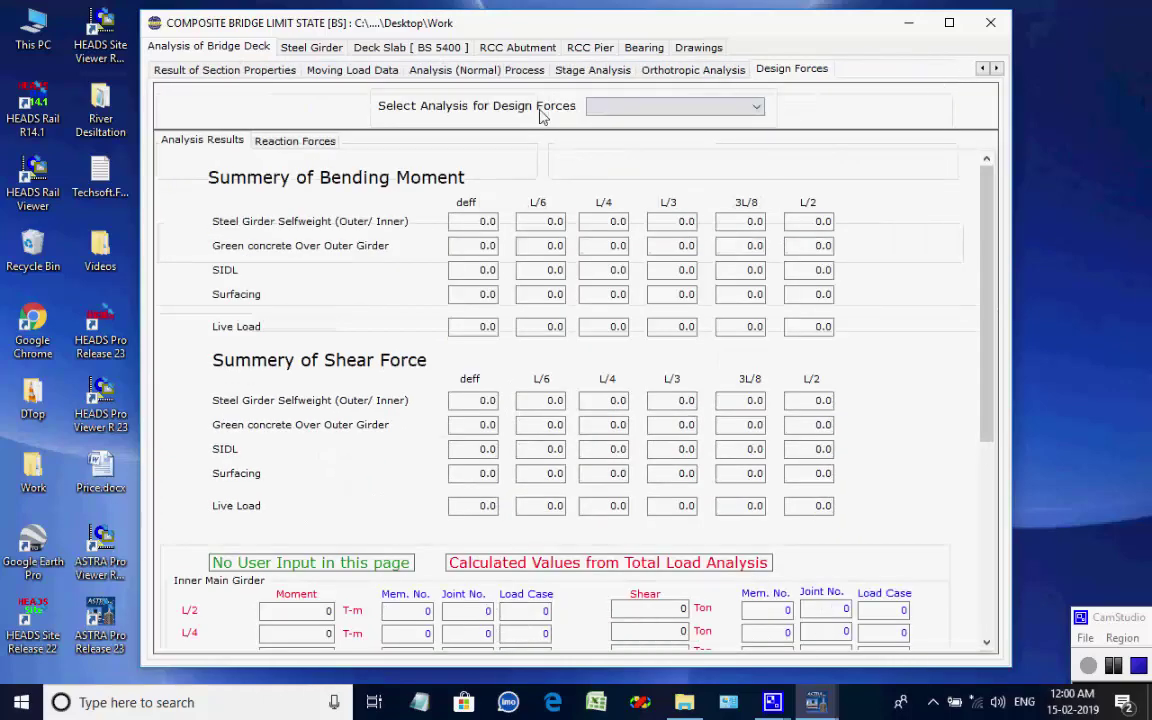
left_click(983, 69)
left_click(983, 69)
left_click(219, 80)
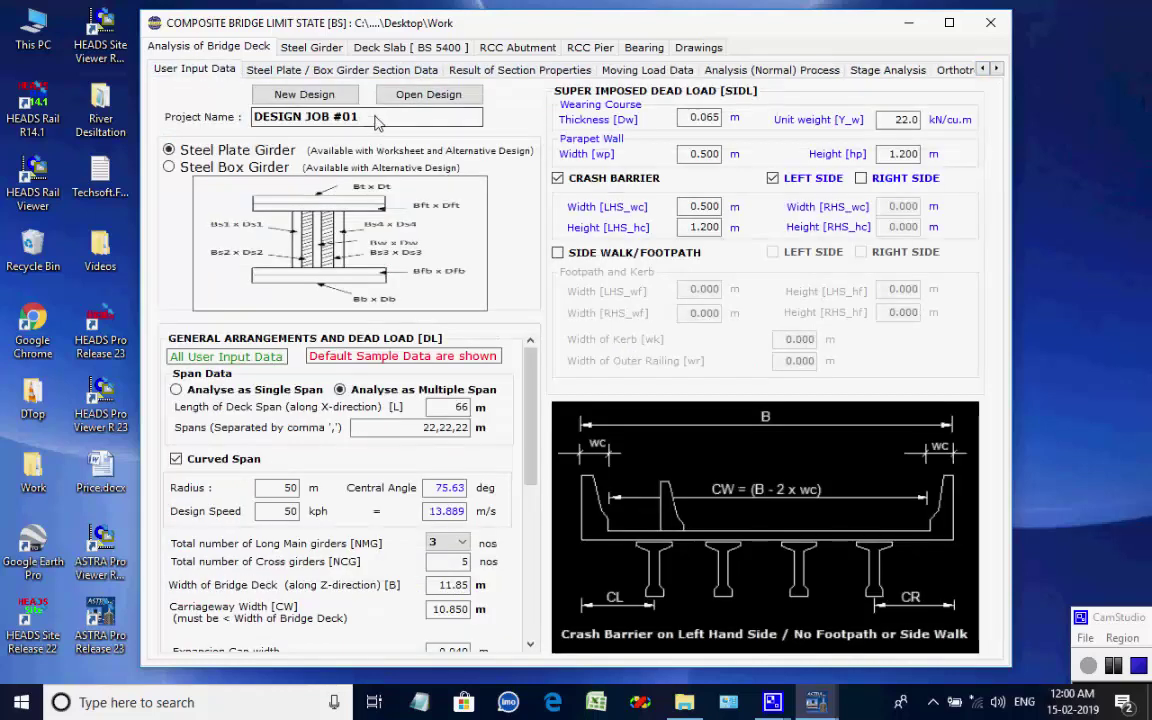
- Create a new design with the project name DESIGN JOB #01
left_click_drag(360, 117, 255, 120)
left_click(334, 118)
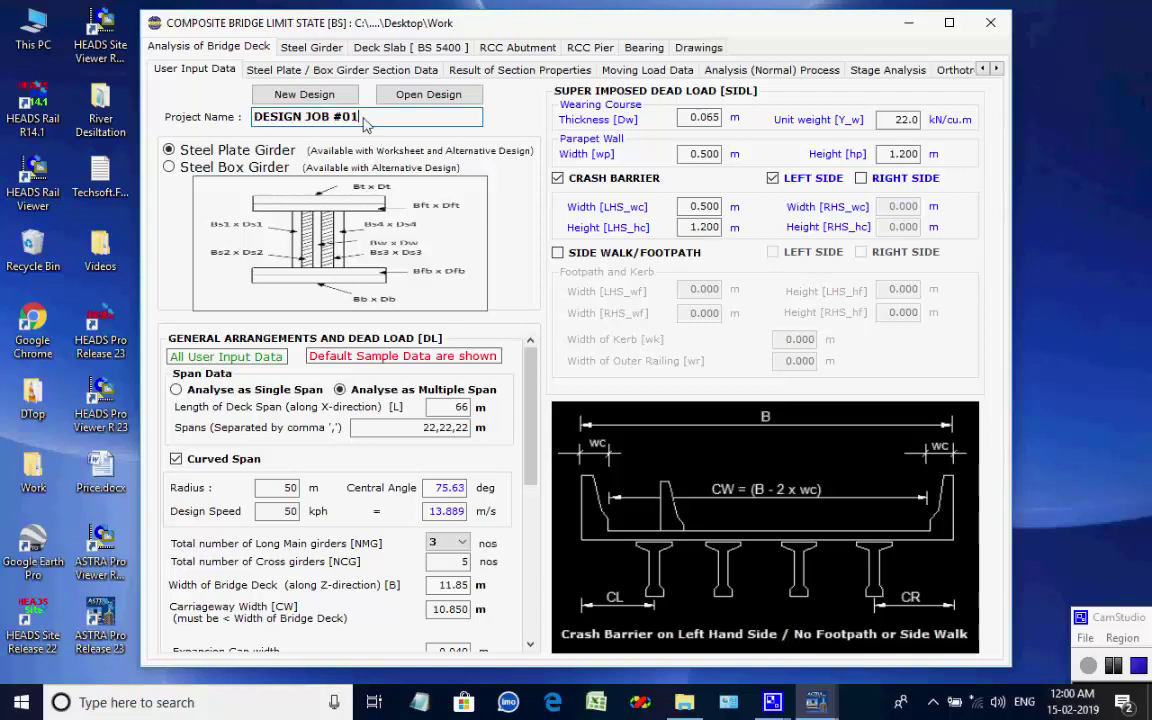
left_click(334, 103)
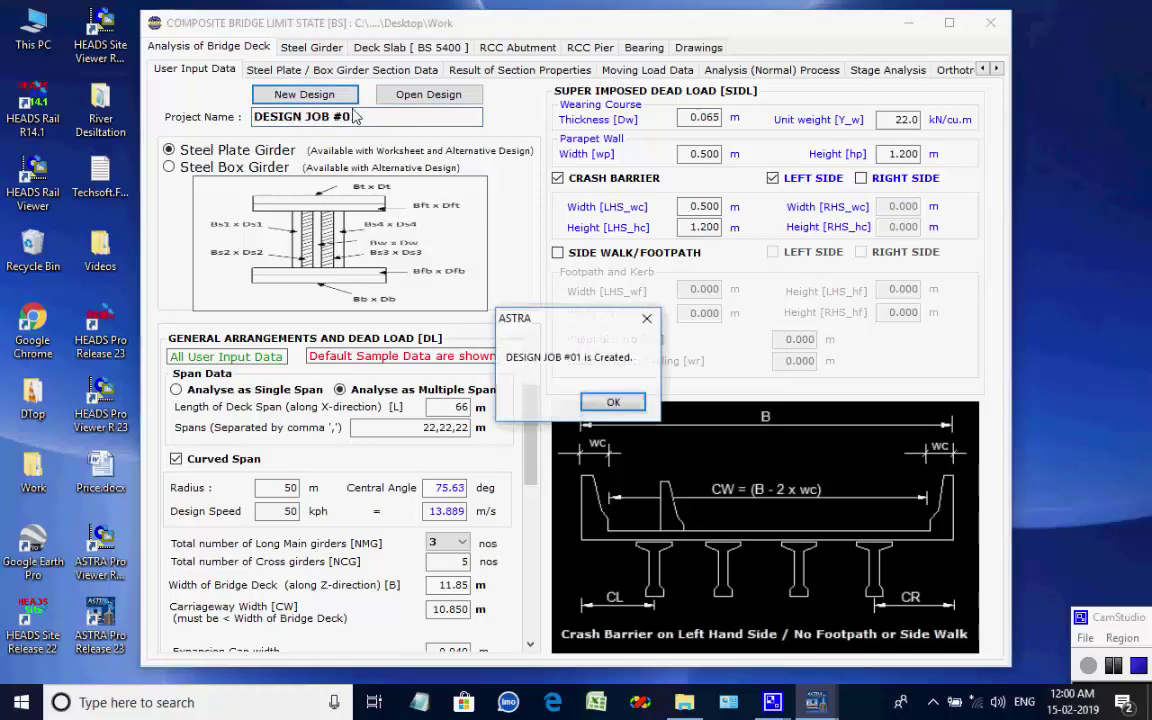
left_click(610, 403)
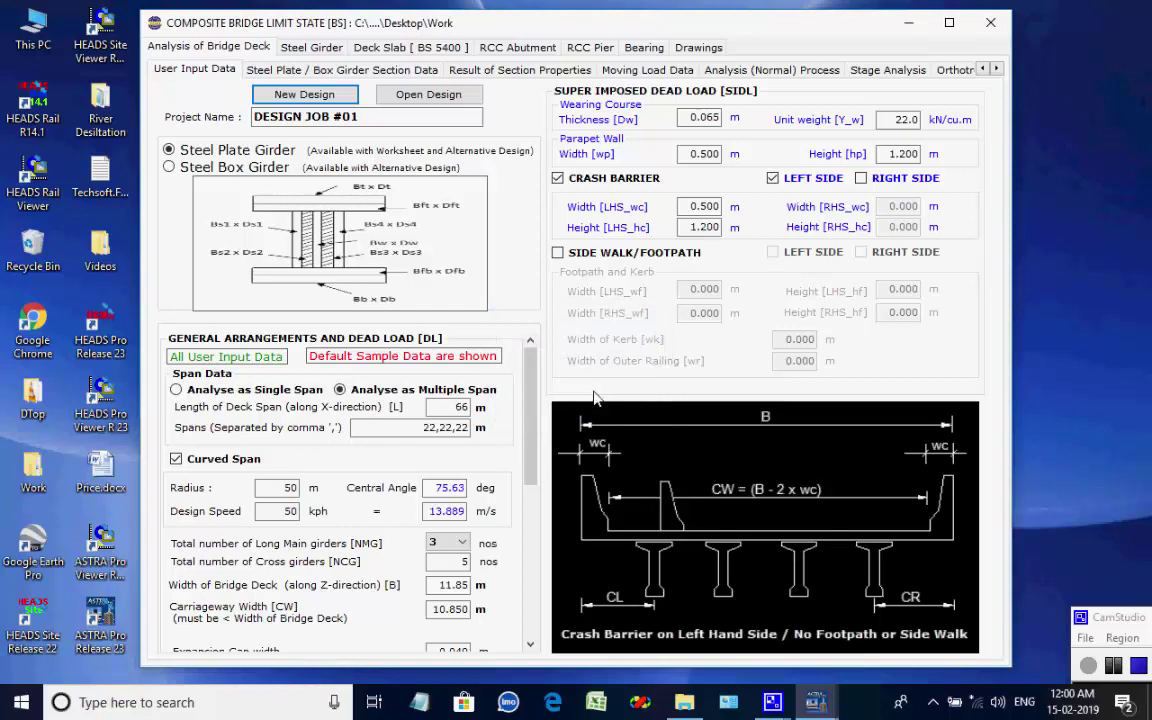
- Review the steel plate girder section data and the calculated section properties with their moment of inertia and load computations
left_click(346, 70)
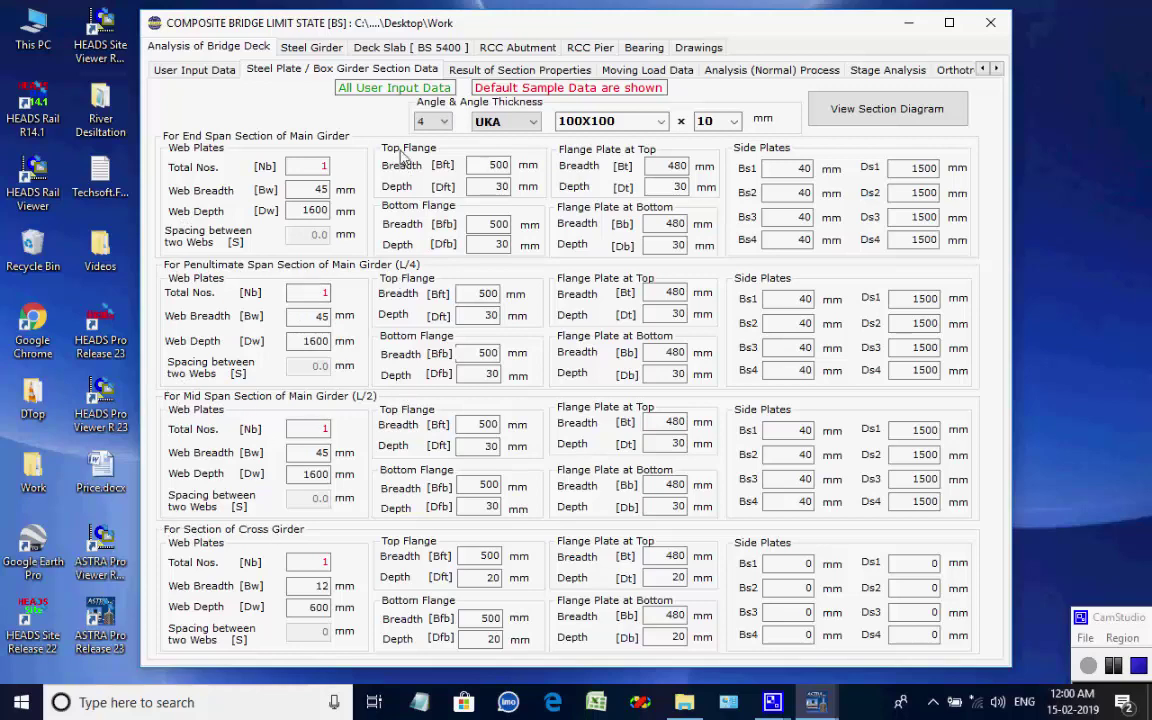
left_click(458, 70)
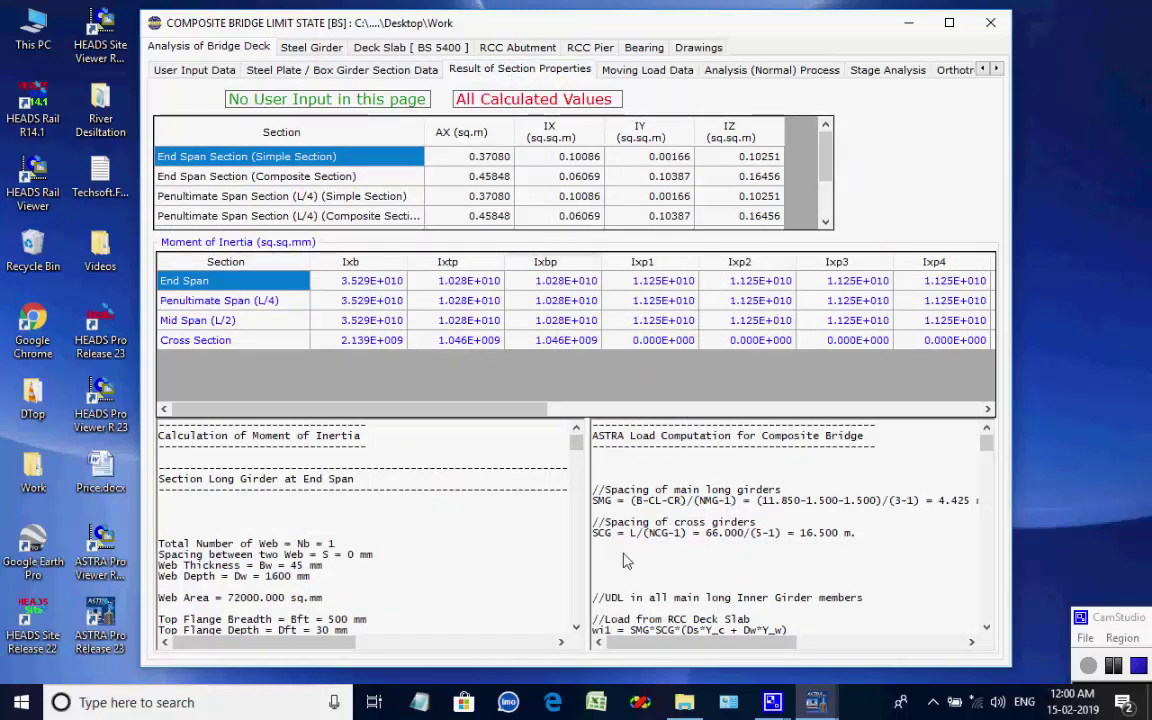
mouse_move(576, 449)
left_mouse_down()
mouse_move(578, 468)
mouse_move(589, 440)
left_mouse_up()
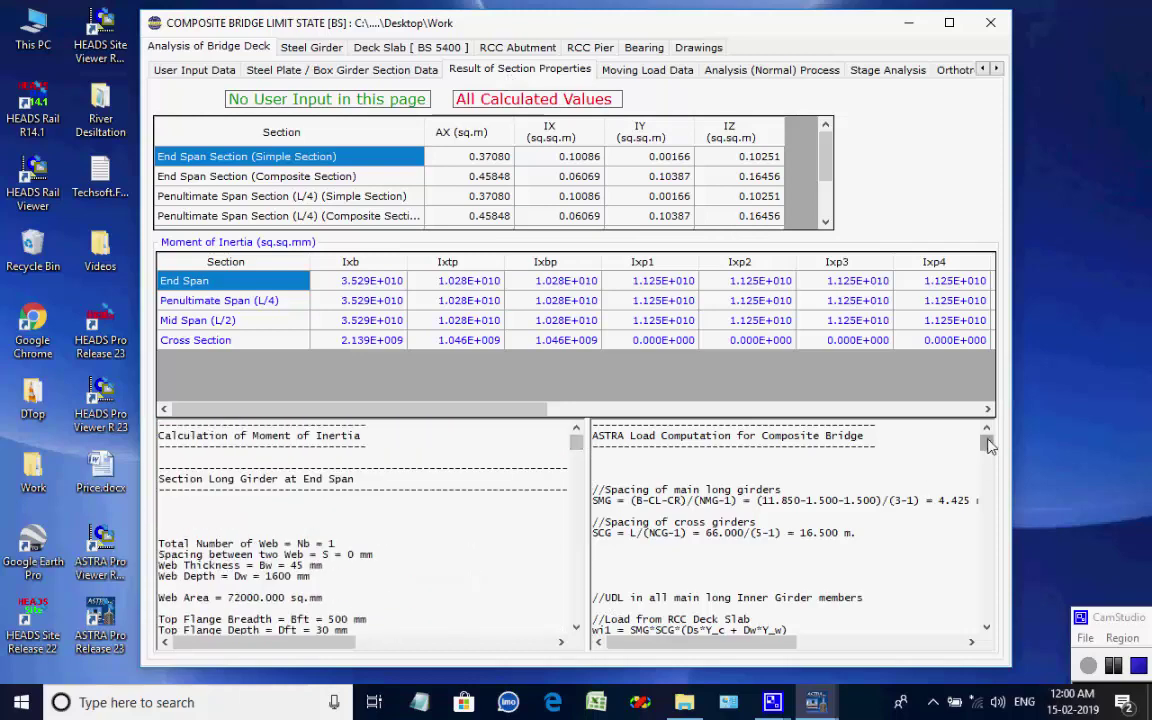
left_click_drag(986, 441, 890, 392)
- Examine the moving load data, keeping HB load type HB_30, and read through its load type definitions and load combinations
left_click(650, 70)
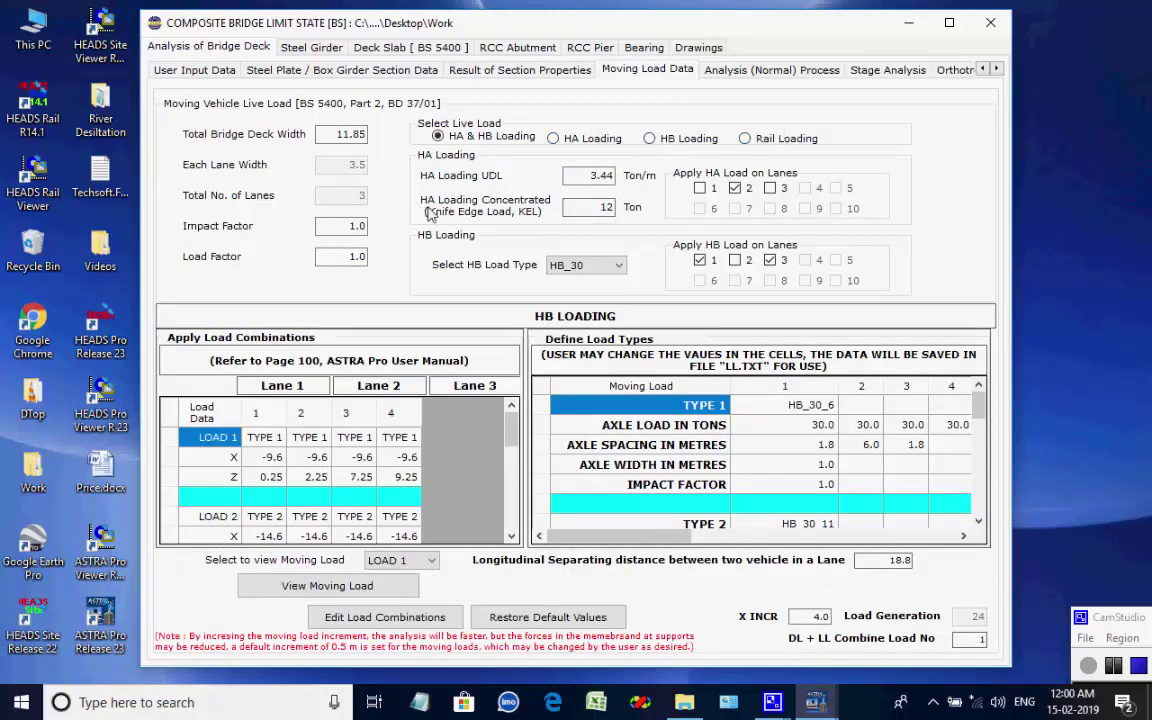
left_click(585, 265)
left_click(580, 295)
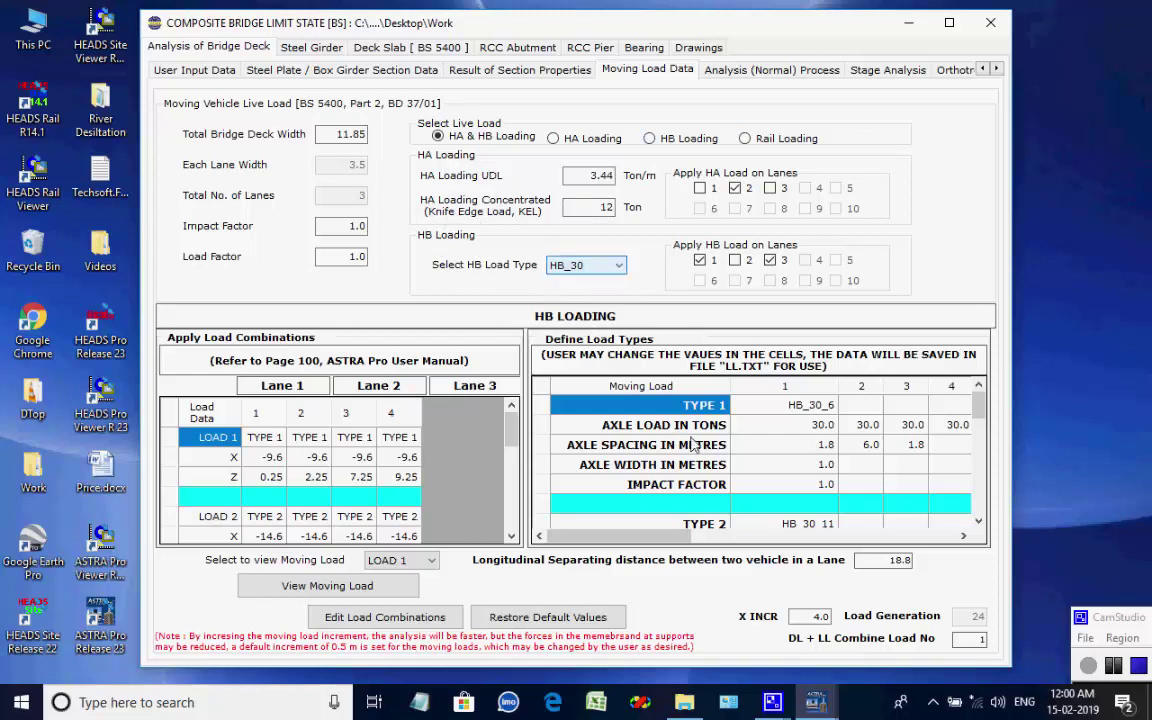
scroll(843, 447, "down", 1)
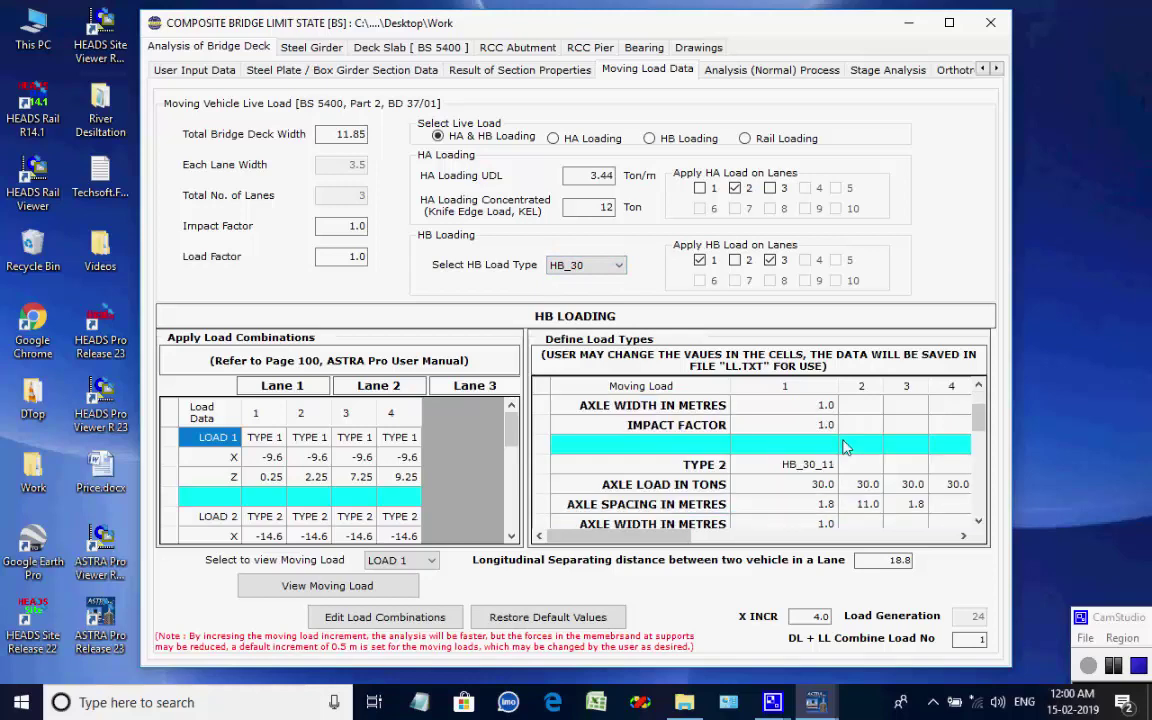
scroll(845, 460, "down", 5)
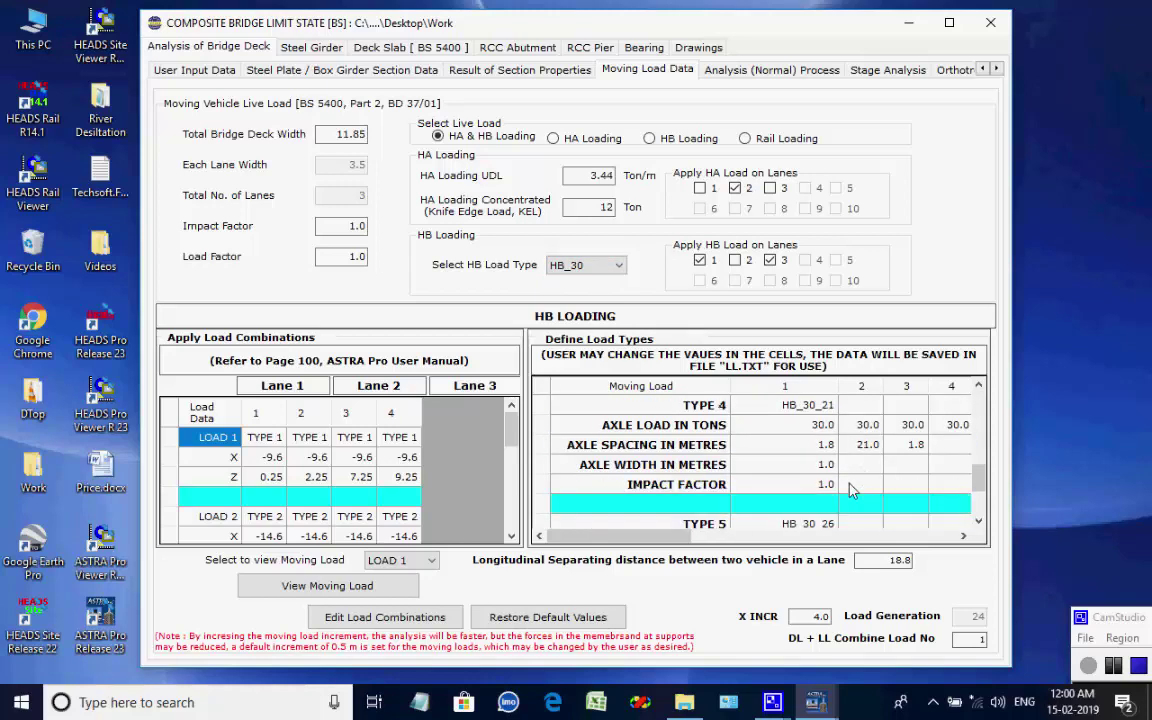
scroll(850, 490, "down", 3)
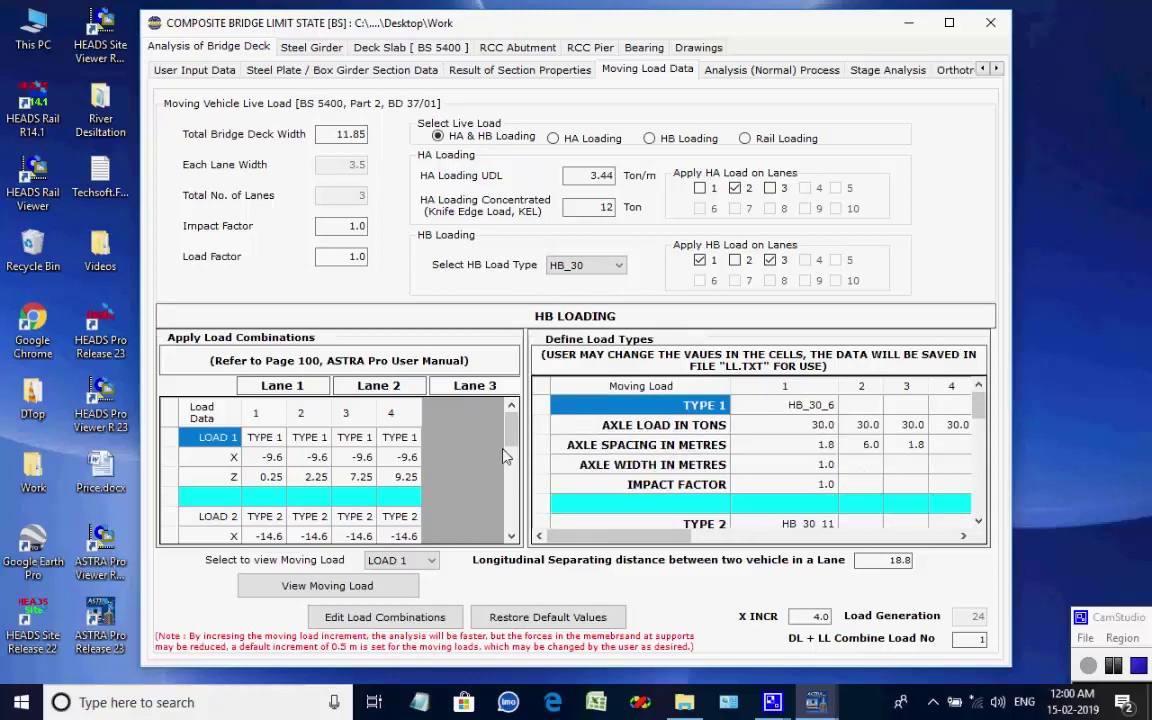
scroll(505, 456, "down", 3)
scroll(505, 456, "up", 3)
- Create the normal analysis data in separate files, keeping the default supports, material constants and selfweight
left_click(751, 70)
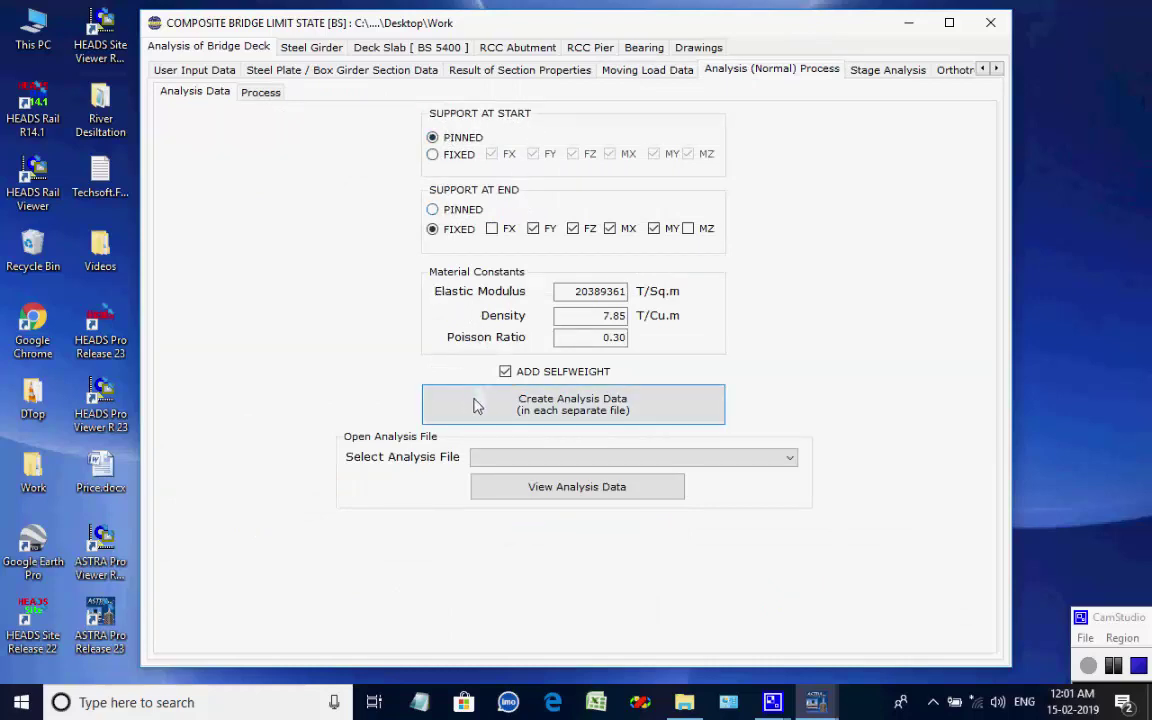
left_click(568, 412)
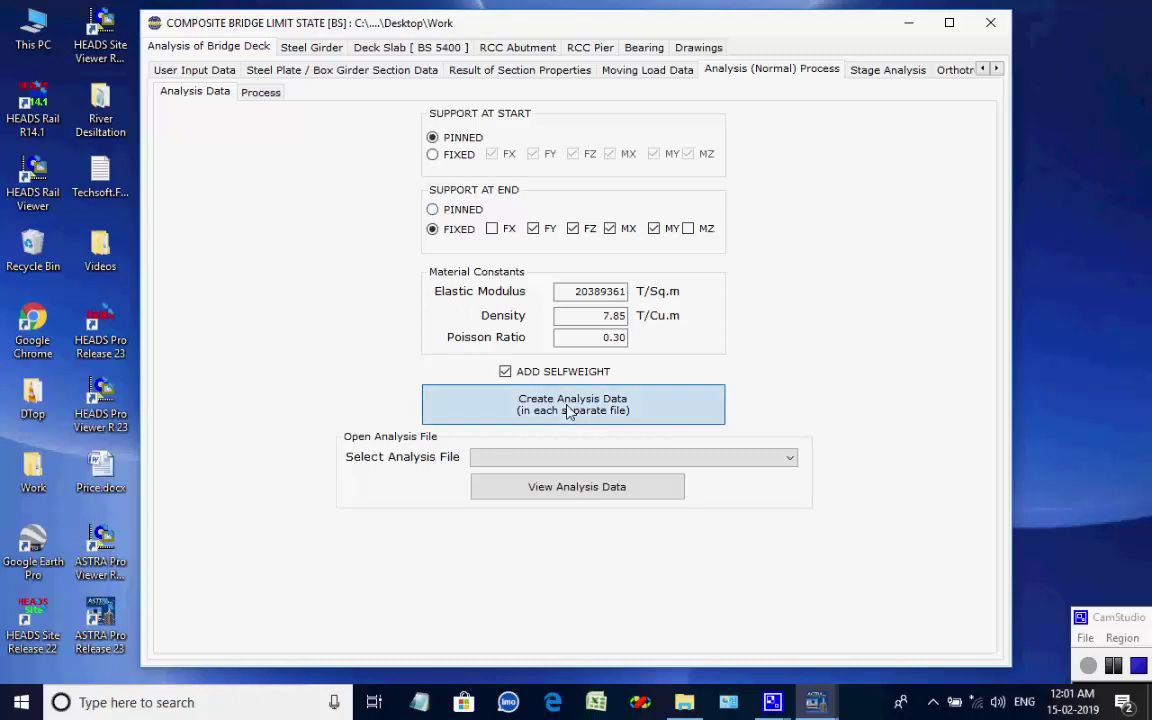
left_click(712, 412)
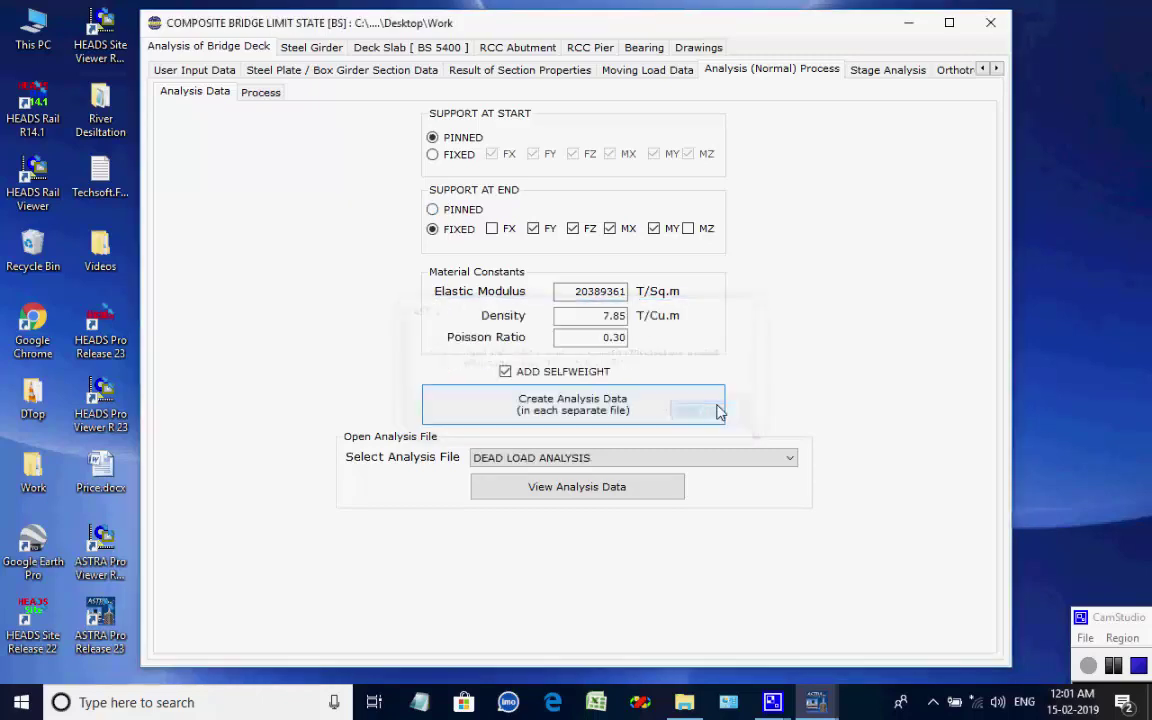
- Open the input data of LIVE LOAD ANALYSIS 2 and examine its closing commands, including the moving load file LL.TXT reference
left_click(261, 93)
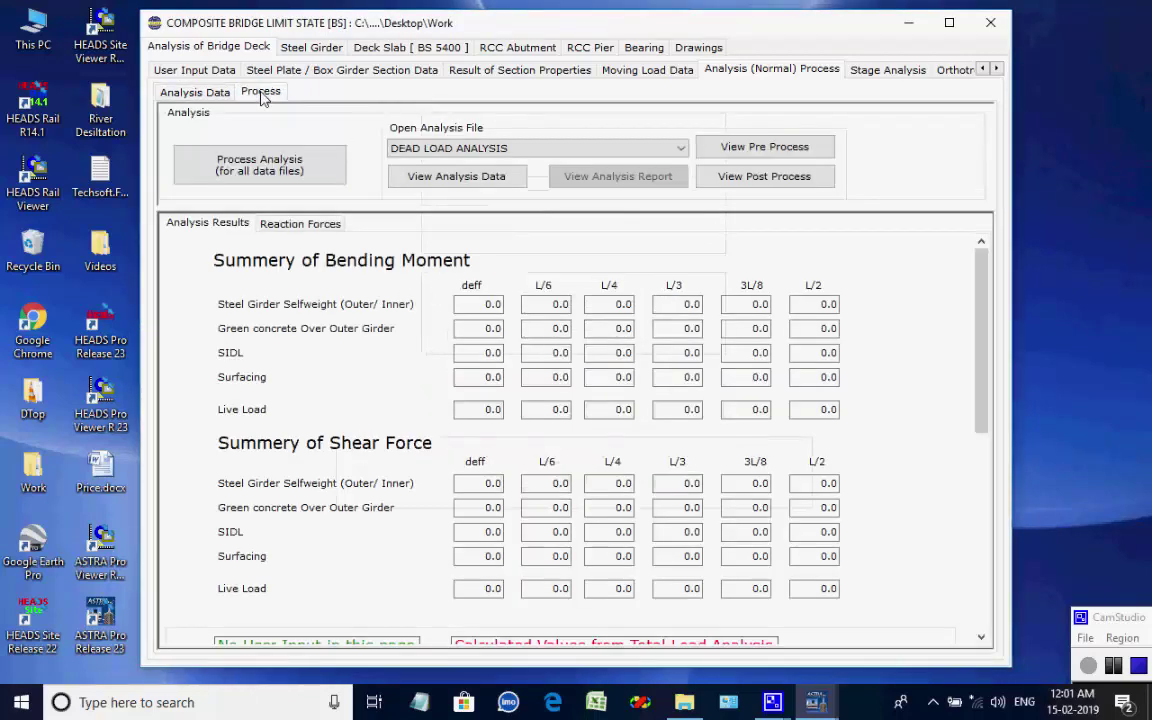
left_click(680, 148)
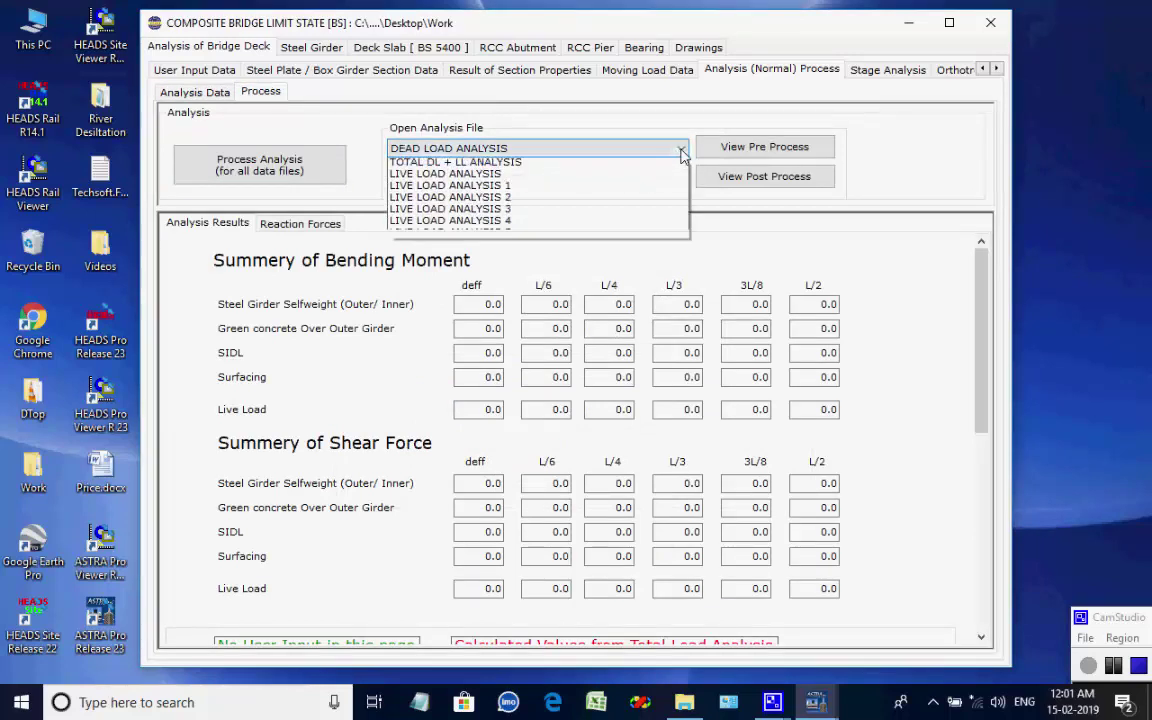
left_click(682, 150)
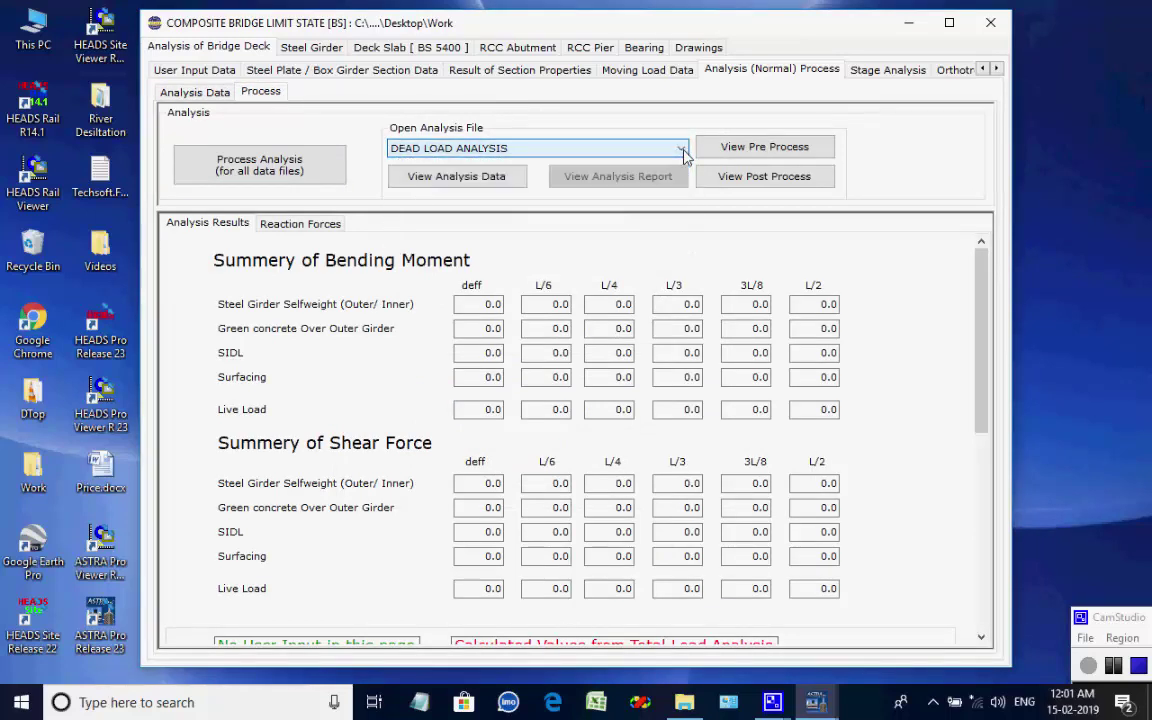
left_click(682, 150)
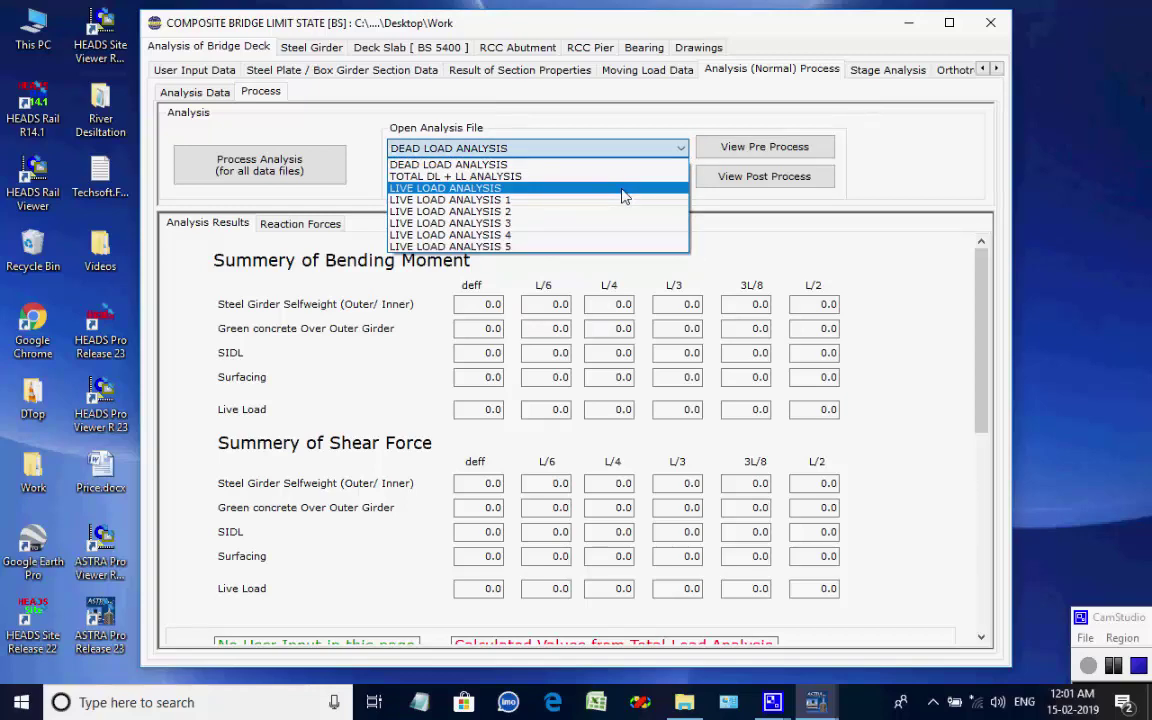
left_click(548, 212)
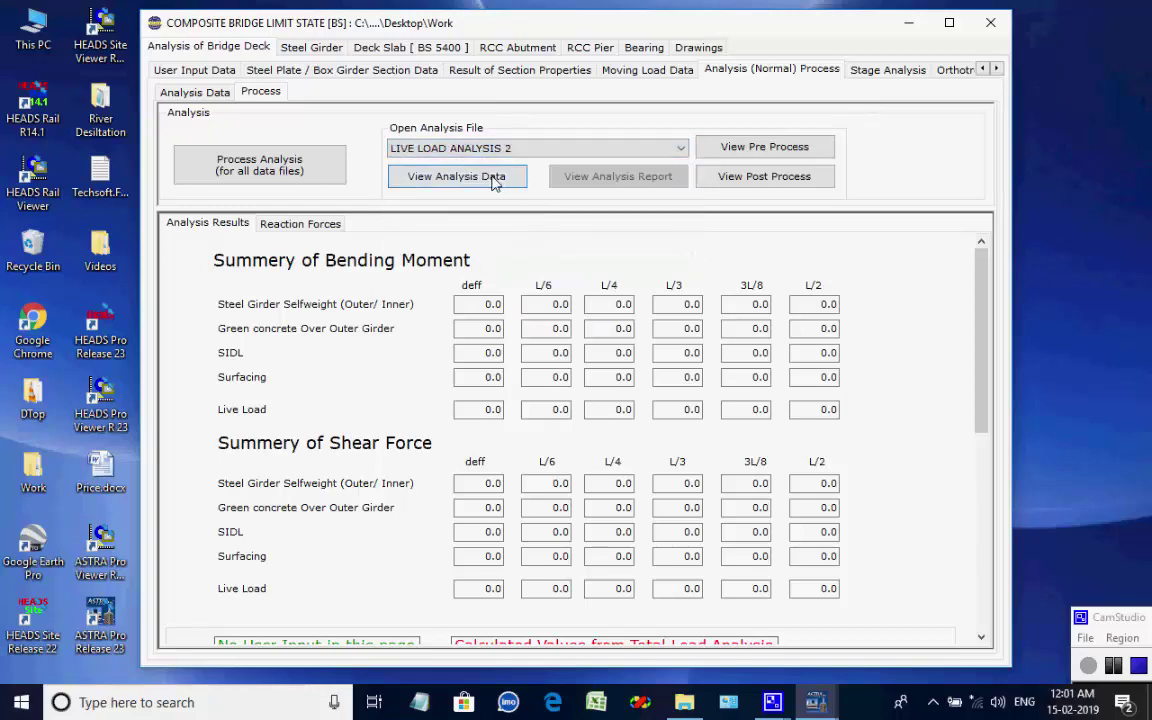
left_click(462, 163)
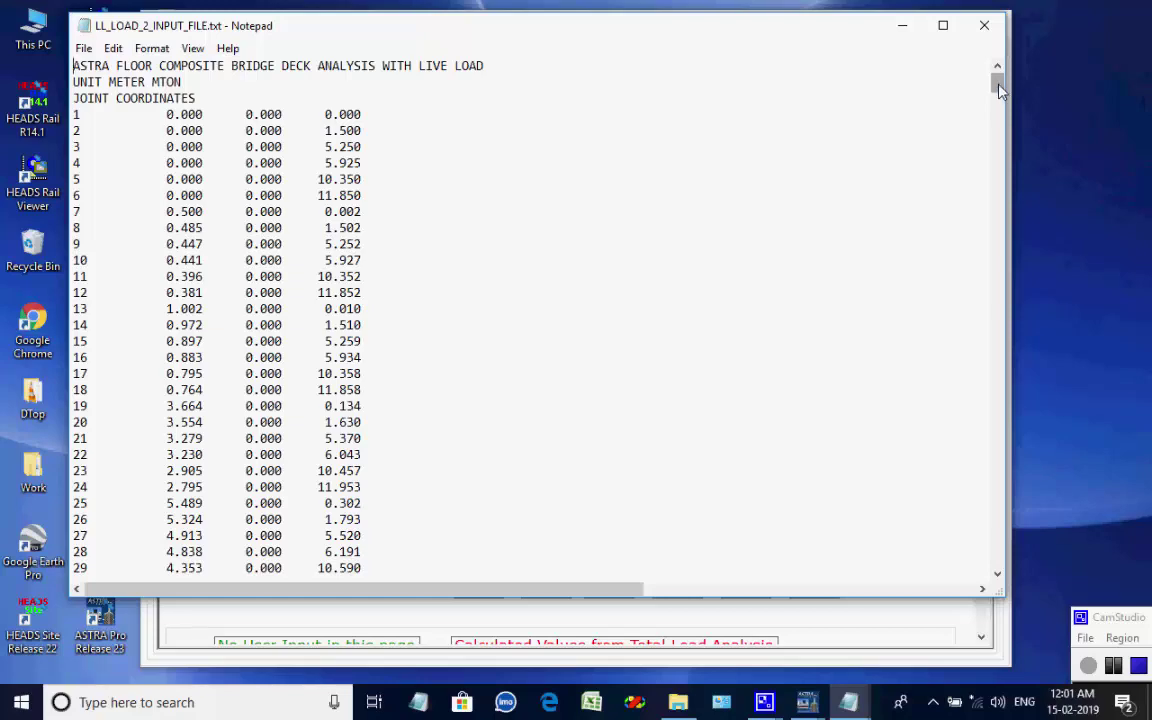
left_click_drag(998, 88, 998, 578)
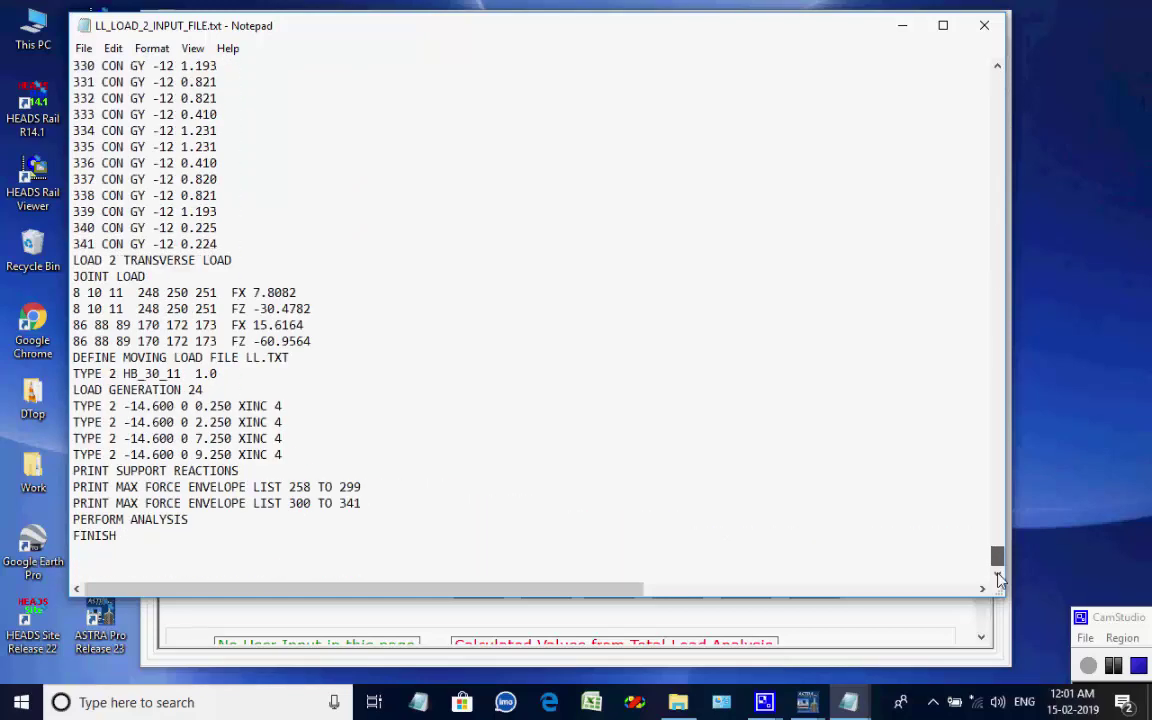
left_click_drag(290, 358, 124, 358)
left_click(318, 357)
left_click(984, 25)
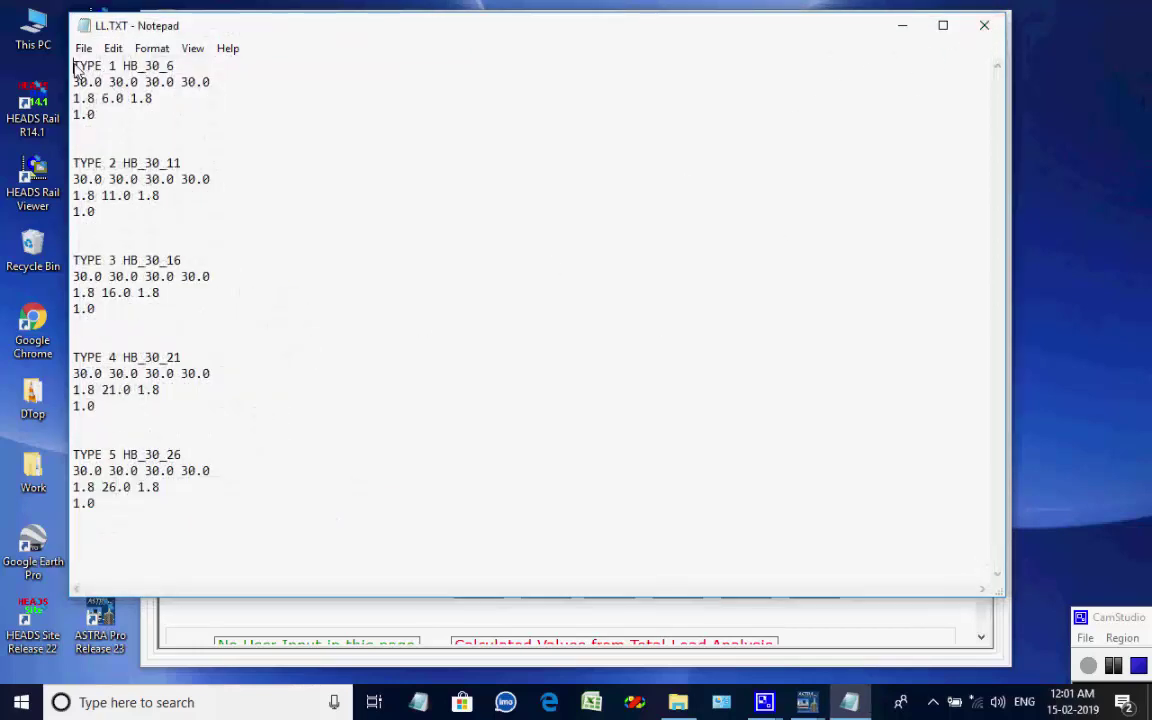
- Read the HB_30 load type definitions in LL.TXT and close the file
left_click_drag(72, 64, 250, 544)
left_click_drag(321, 391, 235, 373)
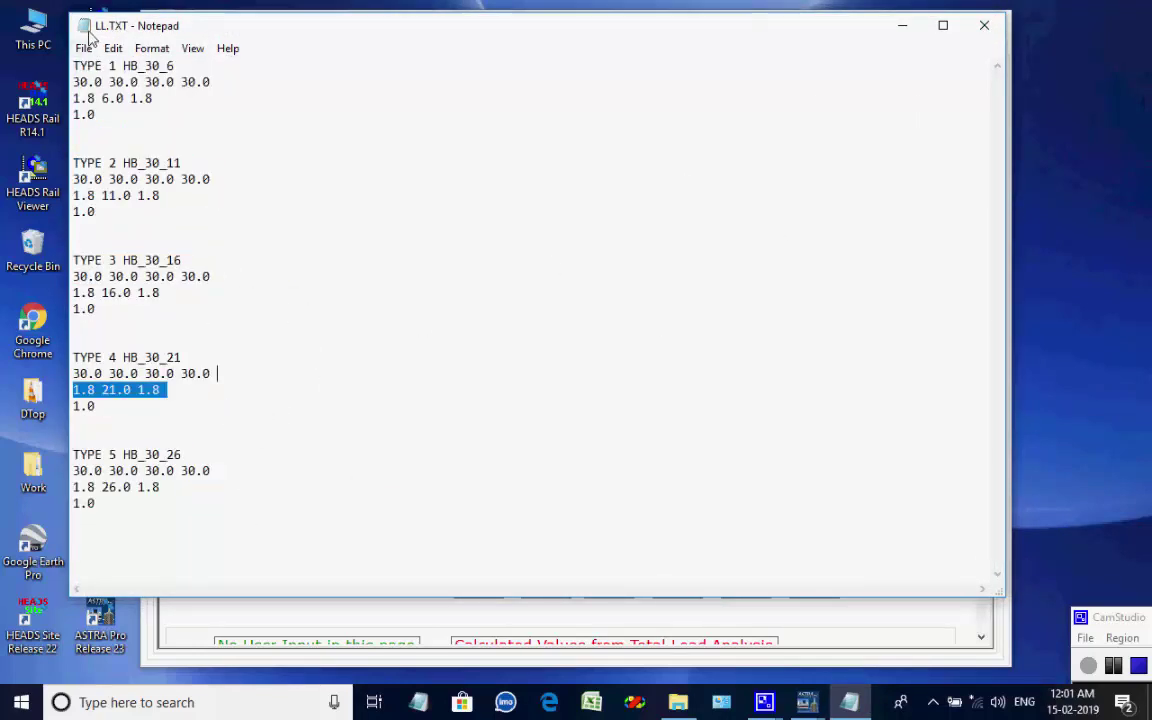
left_click(984, 25)
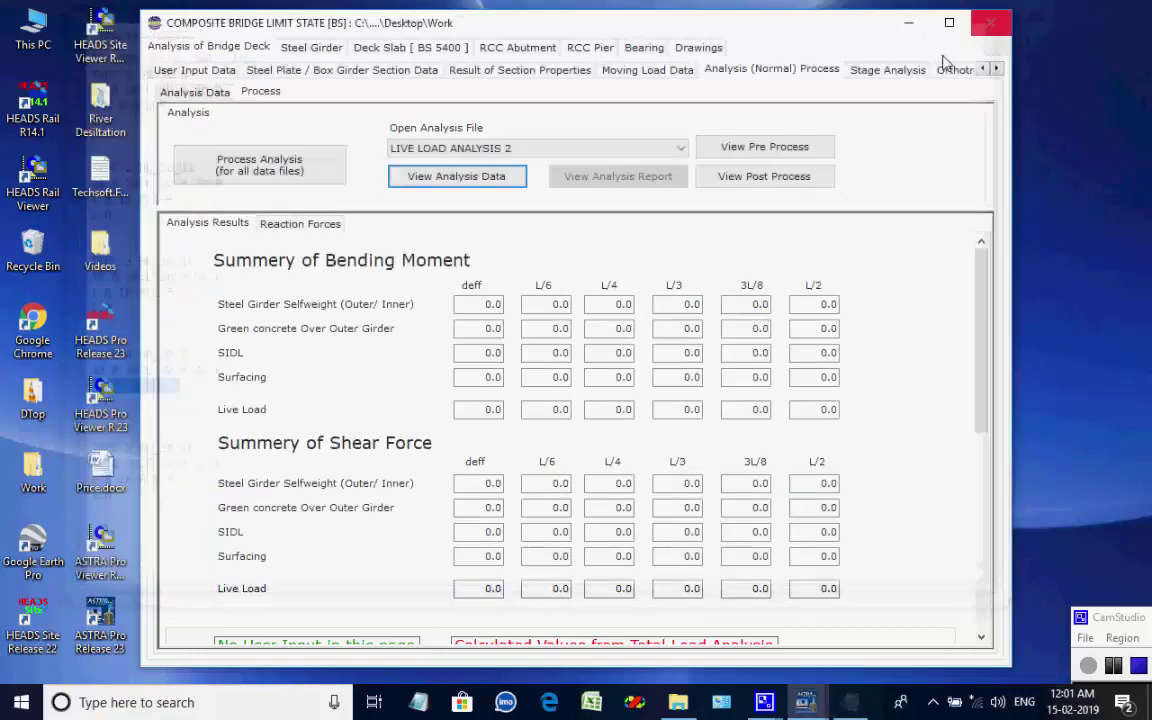
- Process the analysis for all dead load, total load and live load data files
left_click(275, 172)
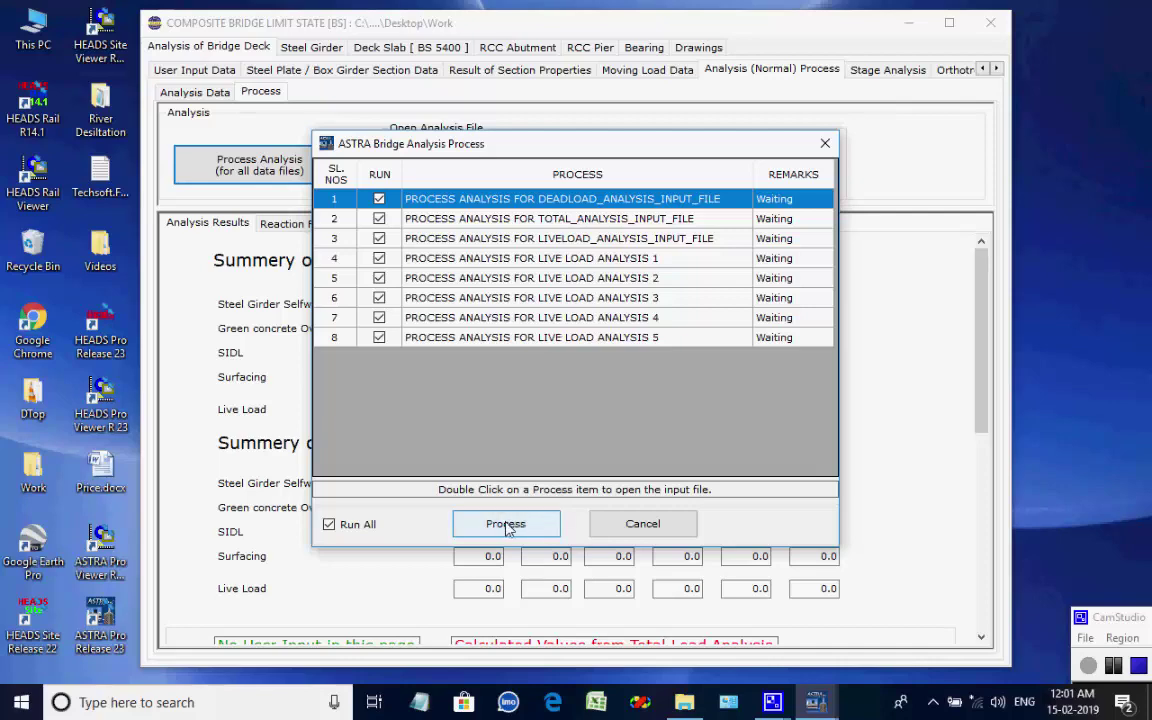
left_click_drag(504, 141, 514, 173)
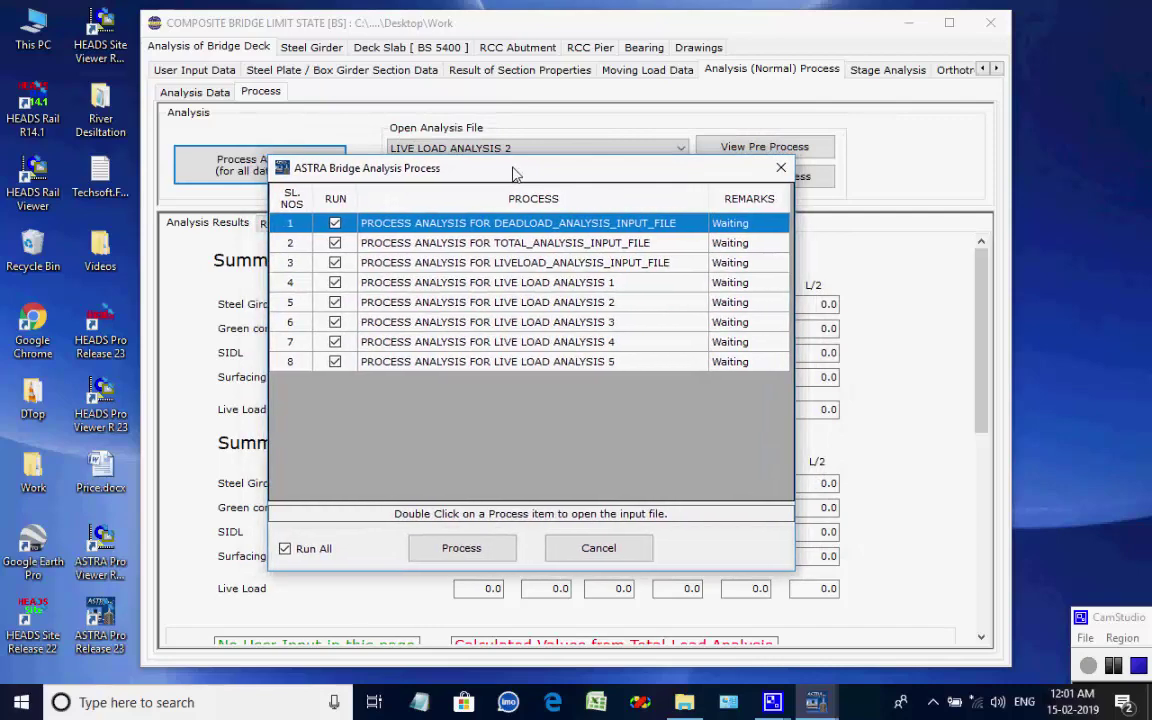
left_click(462, 548)
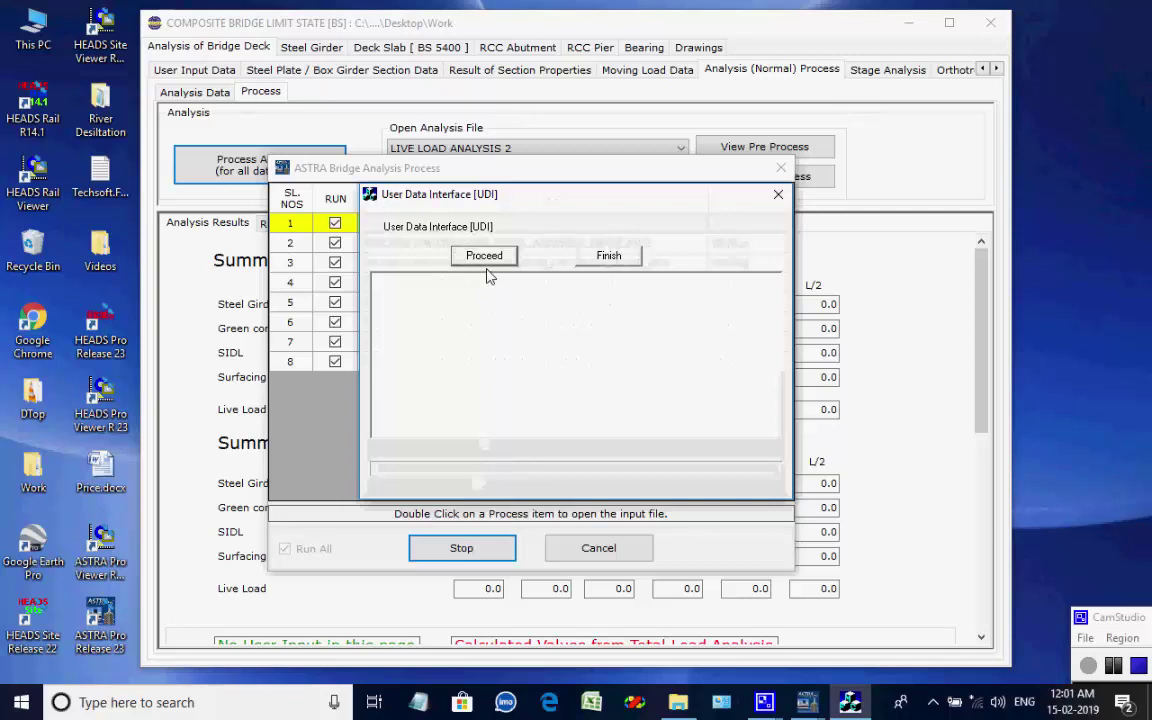
left_click(485, 256)
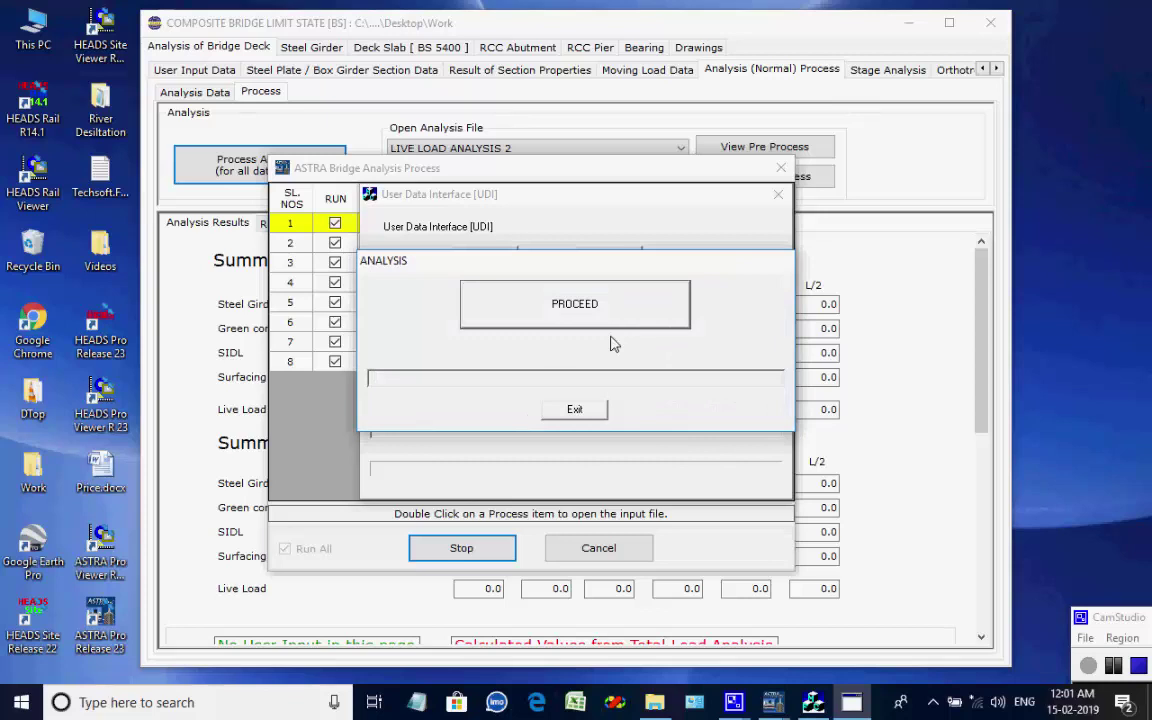
left_click(550, 302)
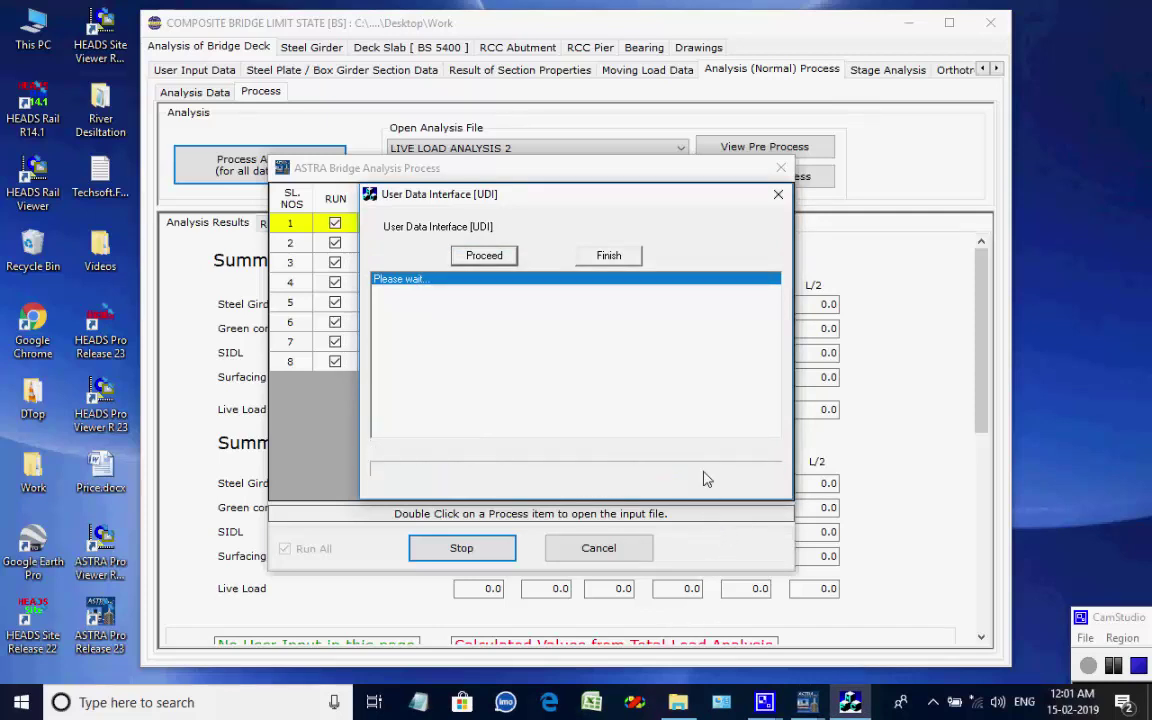
left_click(704, 422)
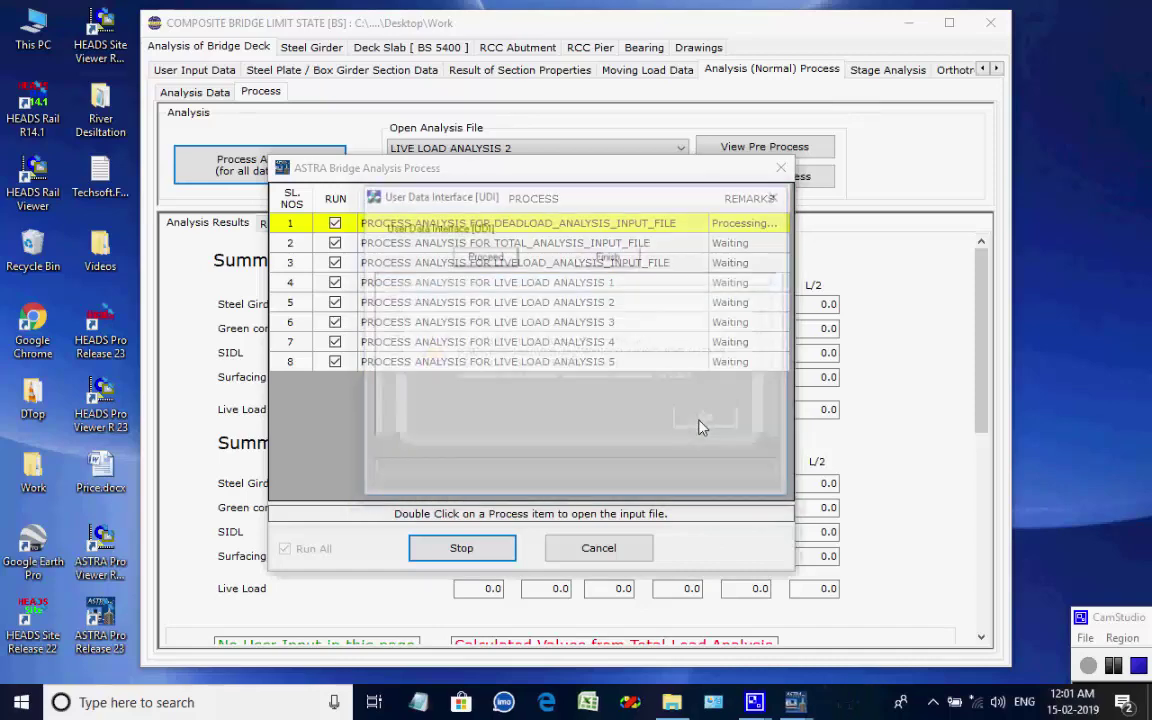
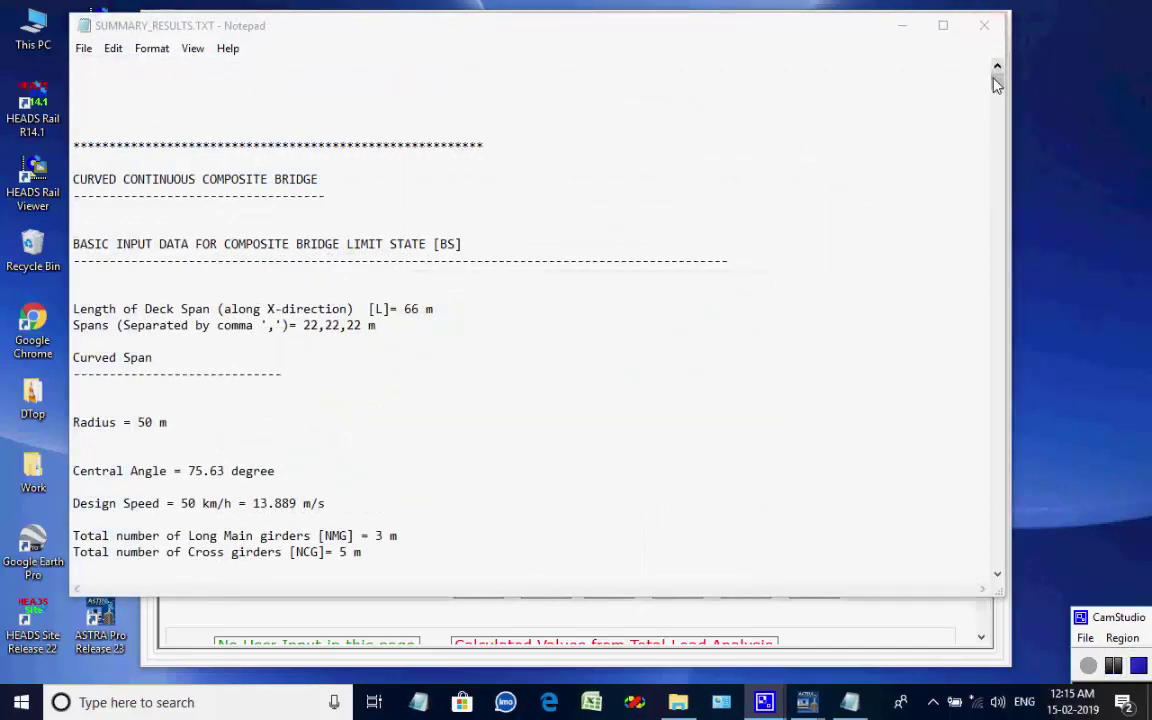
- Review the summary results, the bending moment and shear summaries, and the DL, SIDL, LL and maximum reaction forces
mouse_move(998, 78)
left_mouse_down()
mouse_move(997, 568)
mouse_move(998, 70)
left_mouse_up()
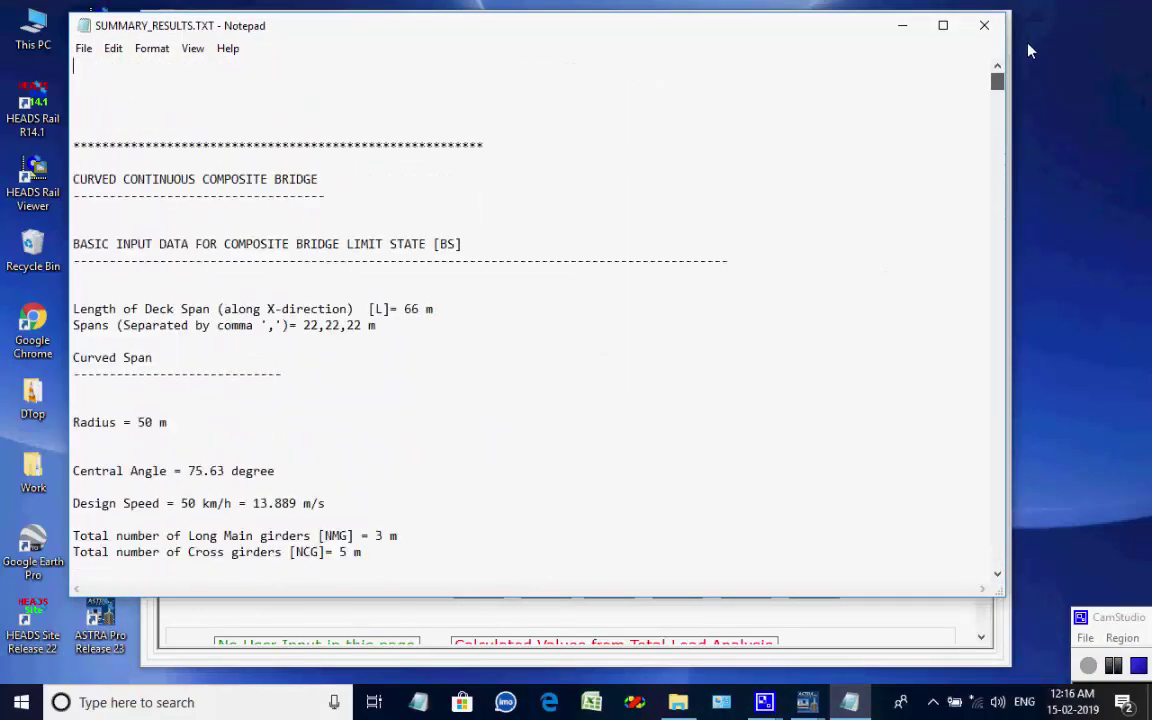
left_click(984, 25)
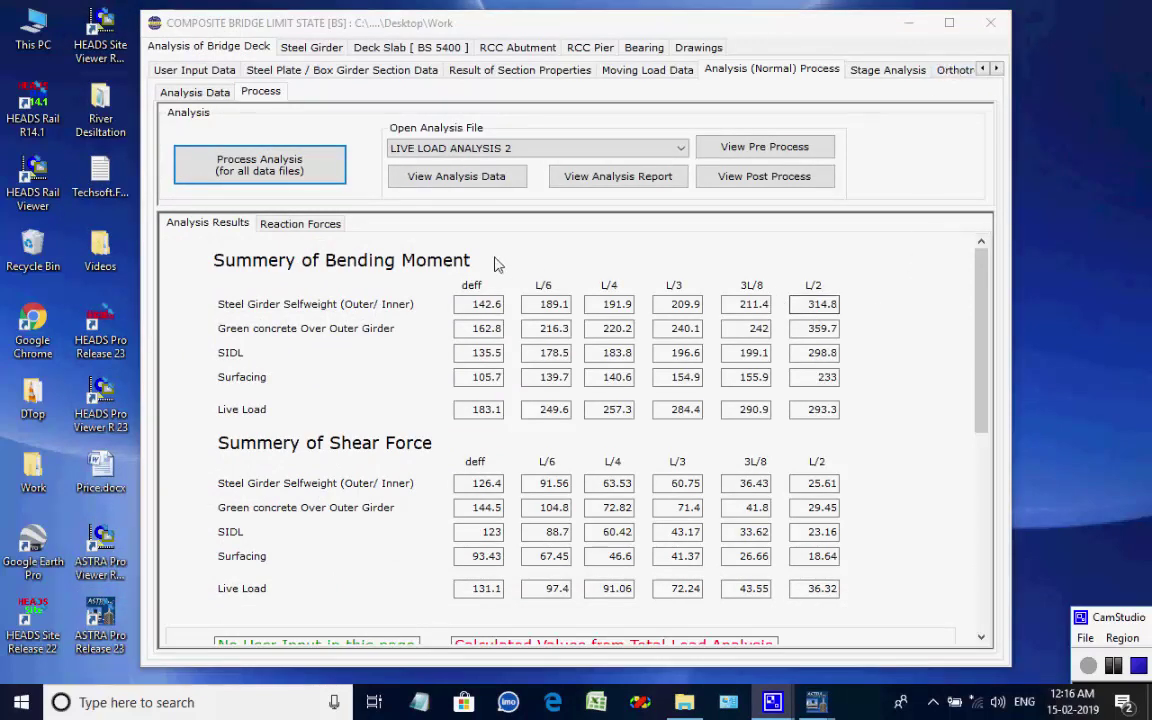
left_click(296, 225)
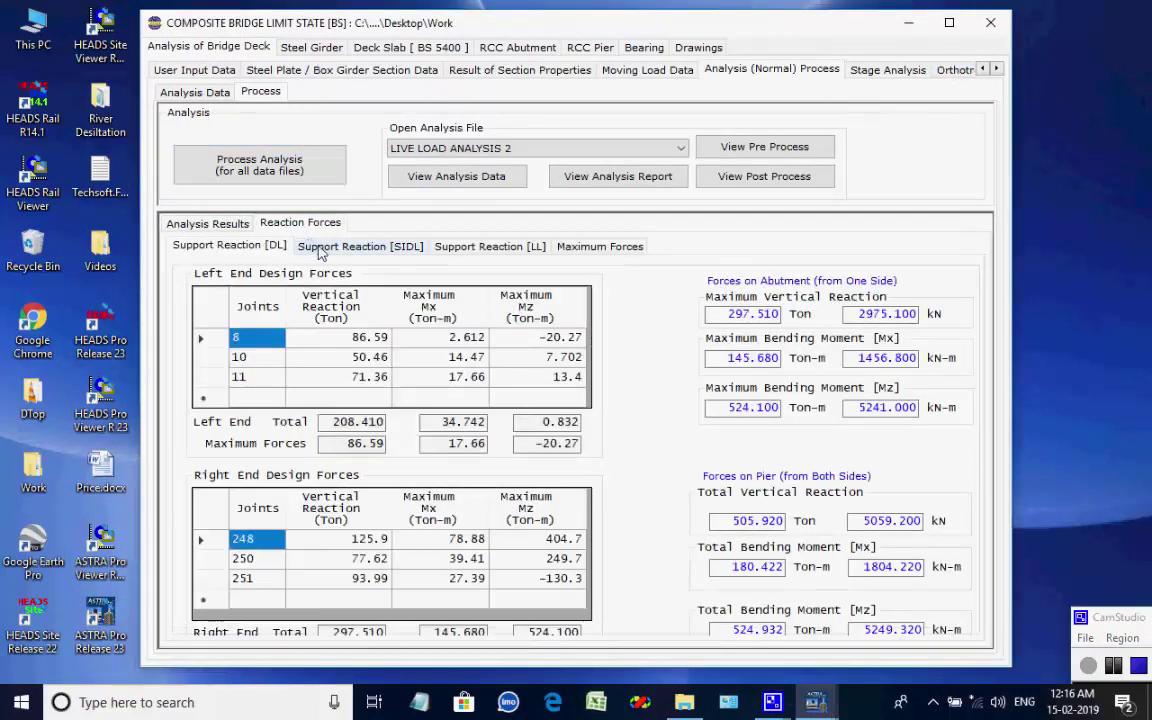
left_click(370, 246)
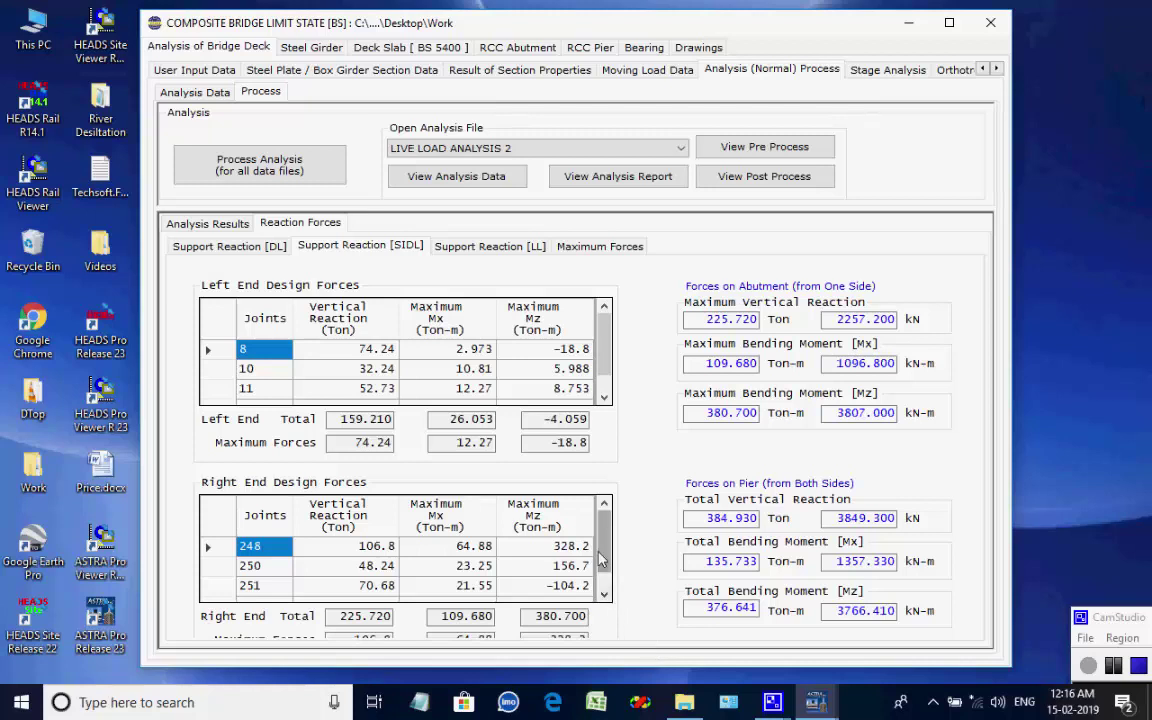
left_click(605, 591)
scroll(550, 545, "up", 1)
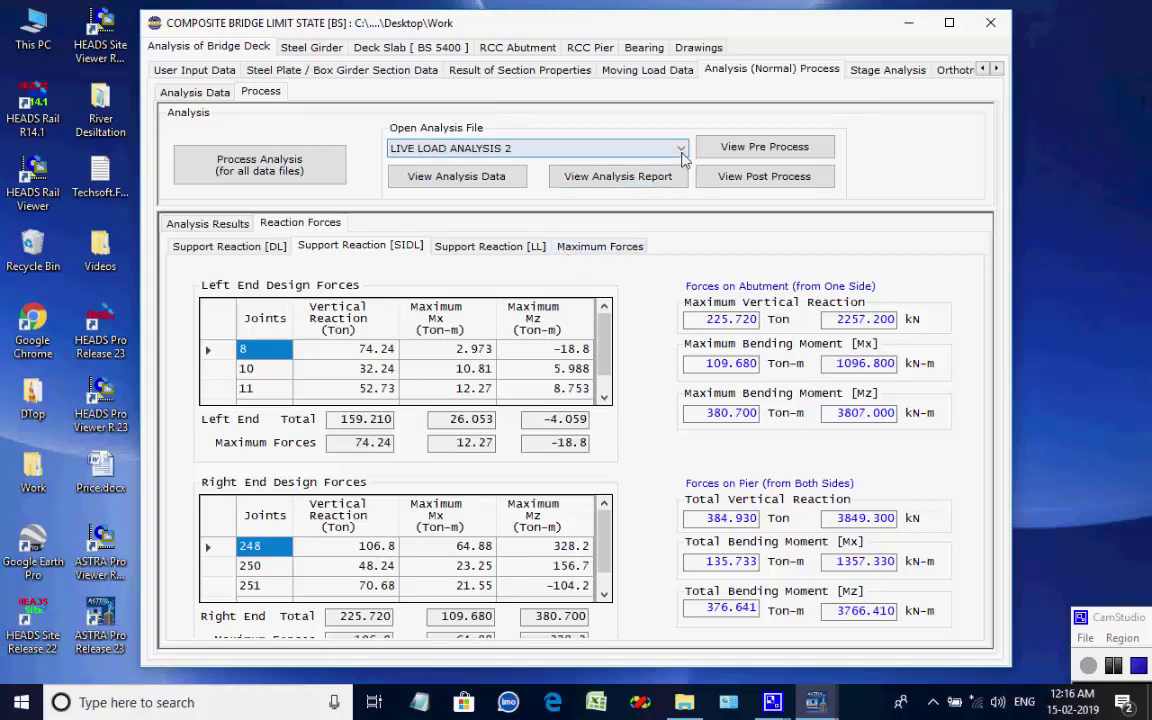
left_click(445, 250)
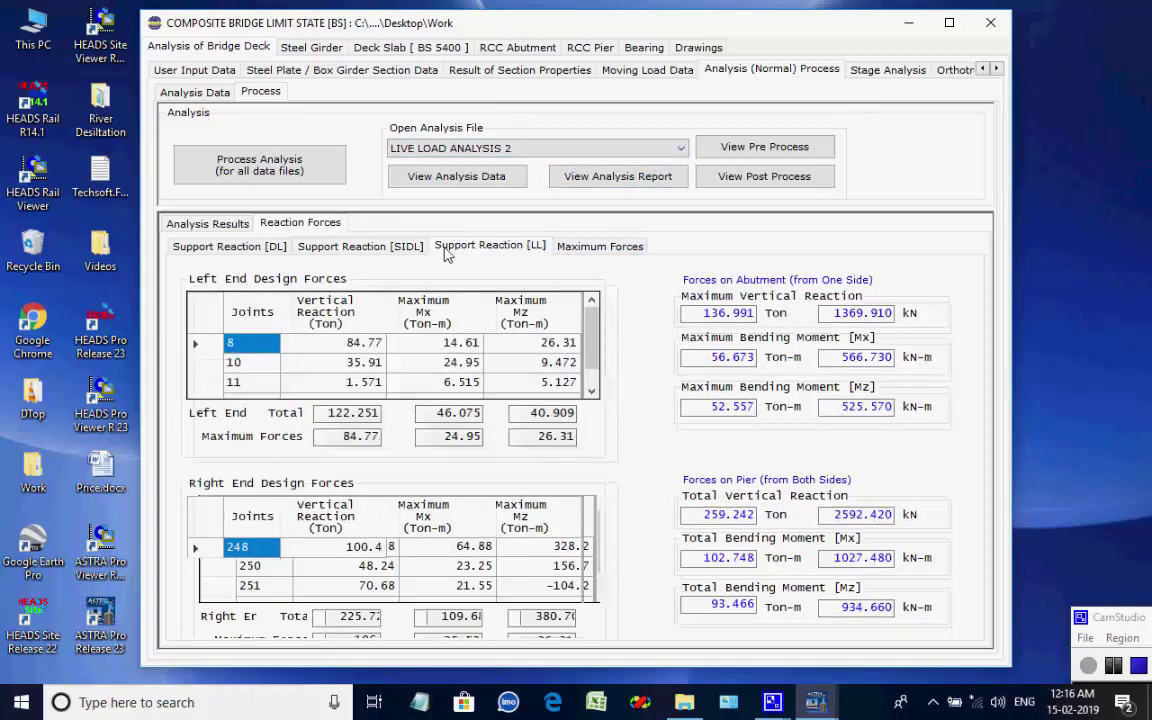
left_click(599, 246)
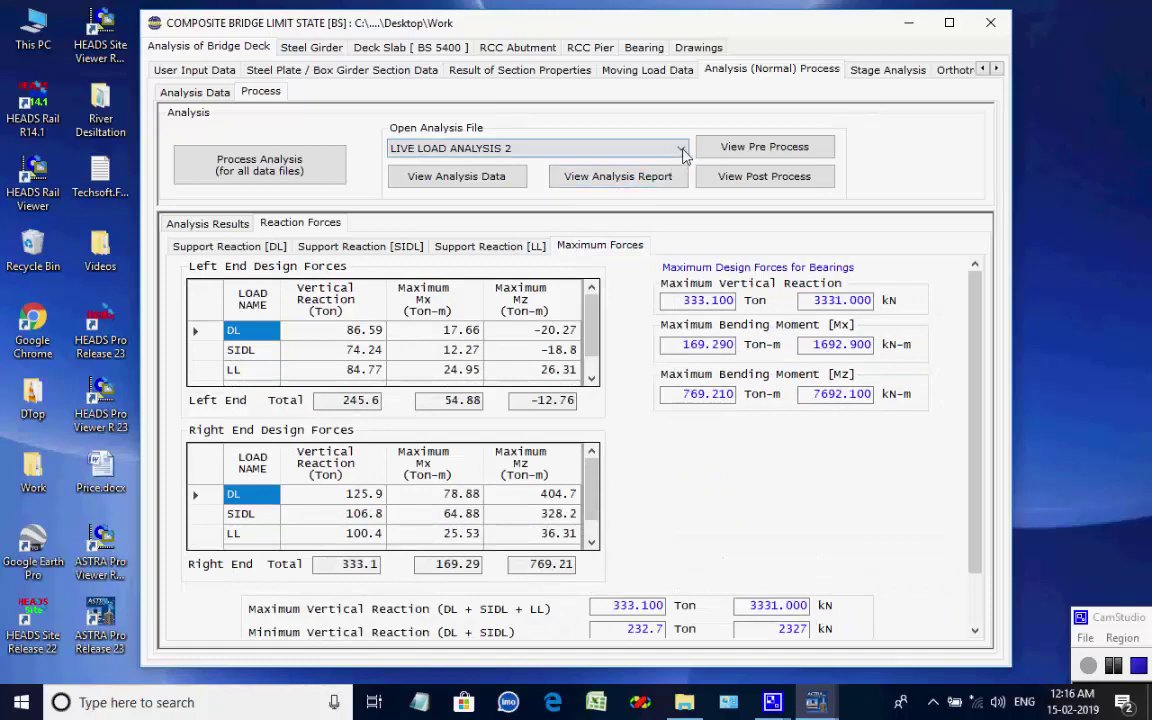
- Skim the analysis report of LIVE LOAD ANALYSIS 3 and close it
left_click(612, 148)
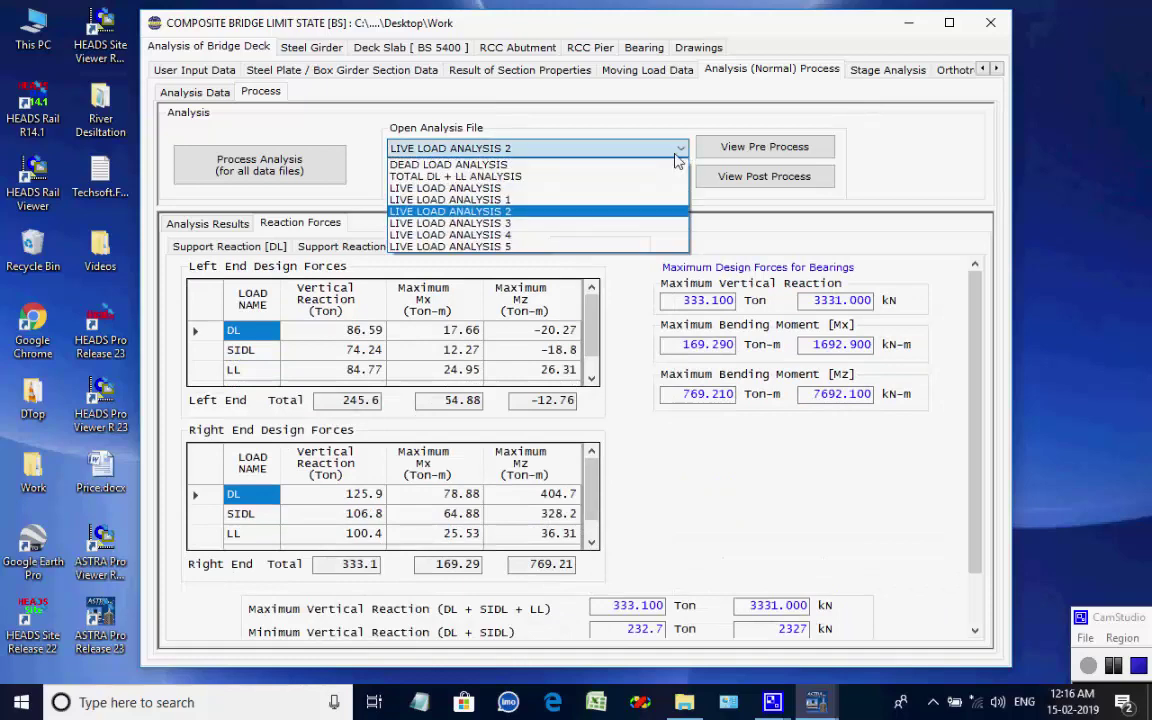
left_click(541, 223)
left_click(673, 183)
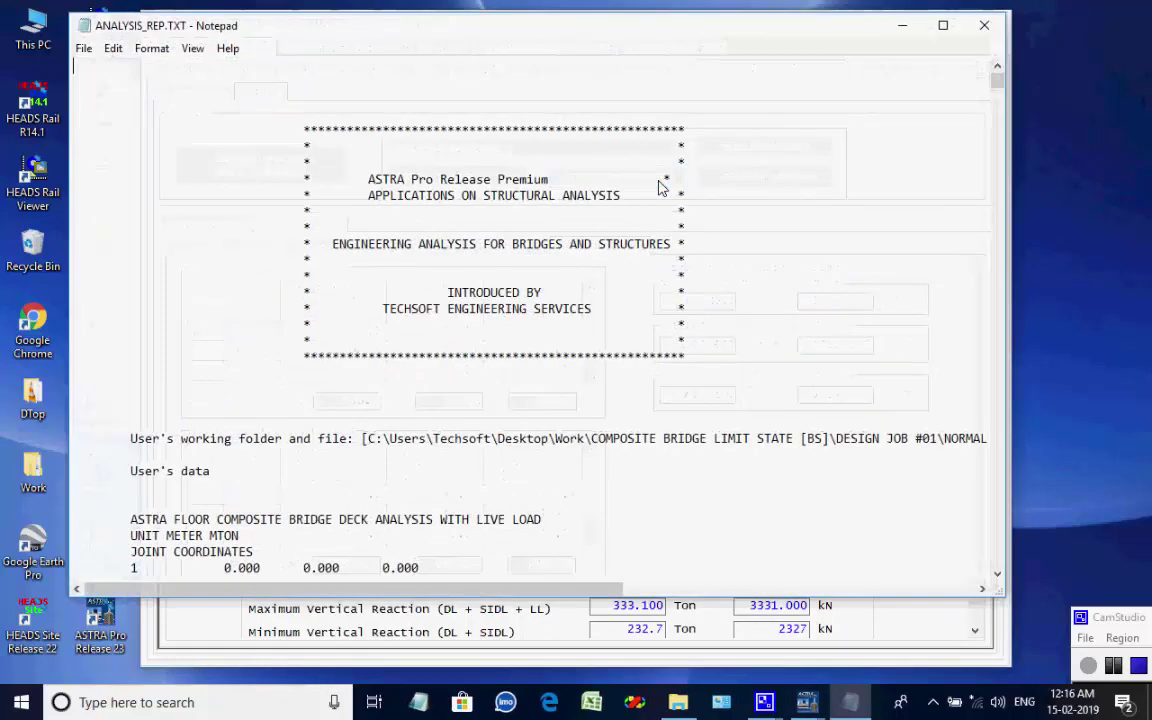
left_click_drag(997, 86, 996, 204)
left_click(986, 25)
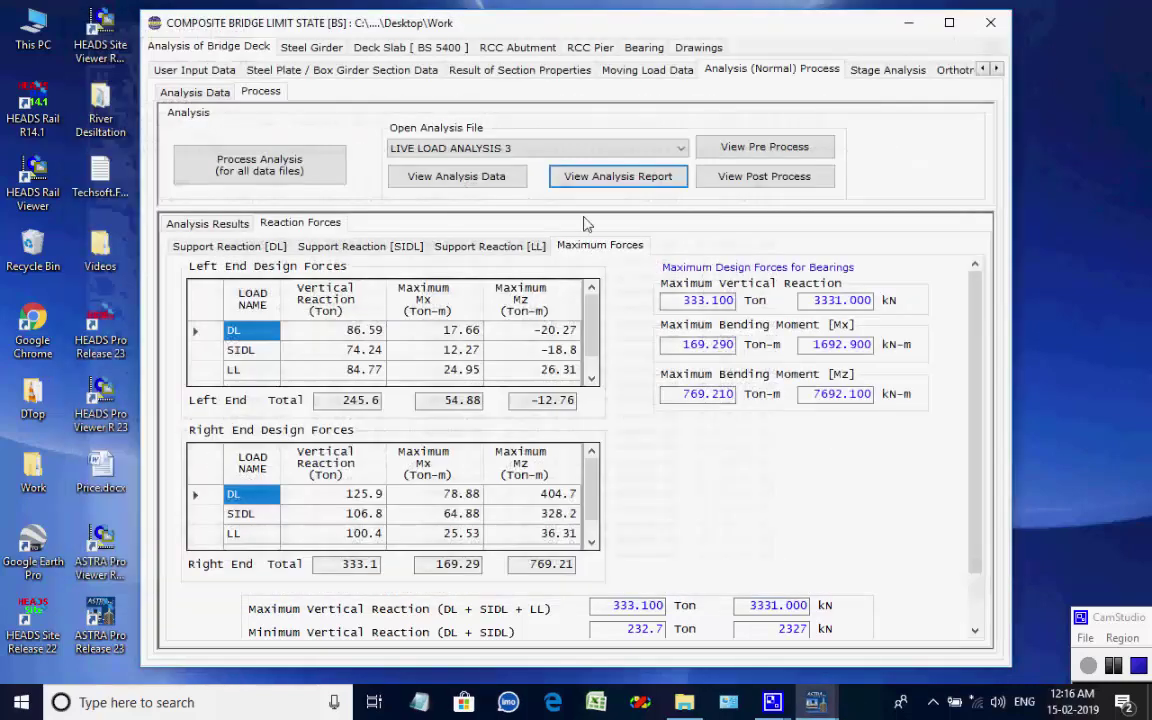
- Open the analysis report of LIVE LOAD ANALYSIS 5 and skim its beam forces and moments up to the closing summary sections
left_click(680, 149)
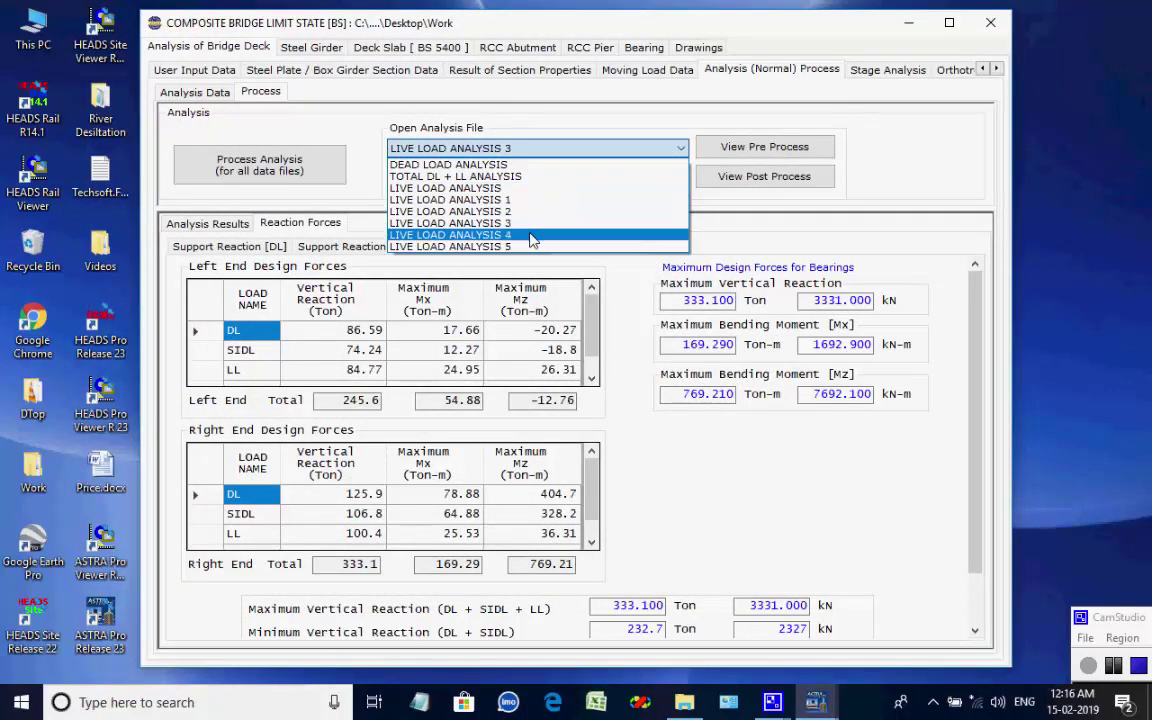
left_click(532, 246)
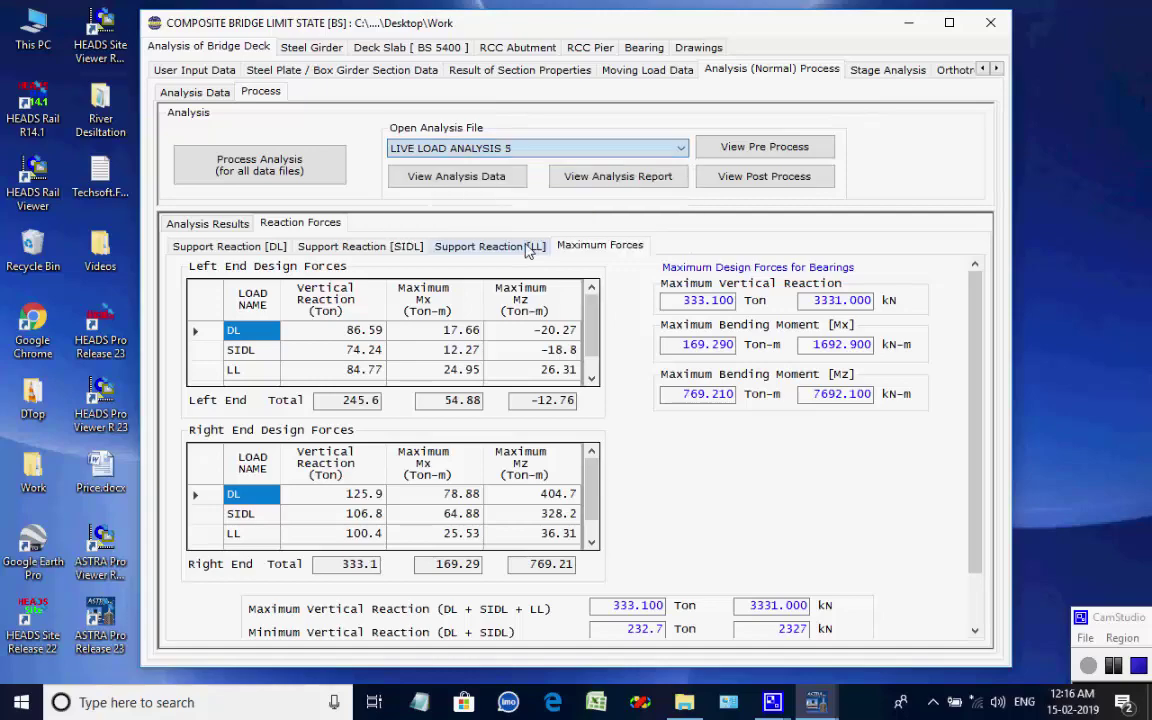
left_click(610, 178)
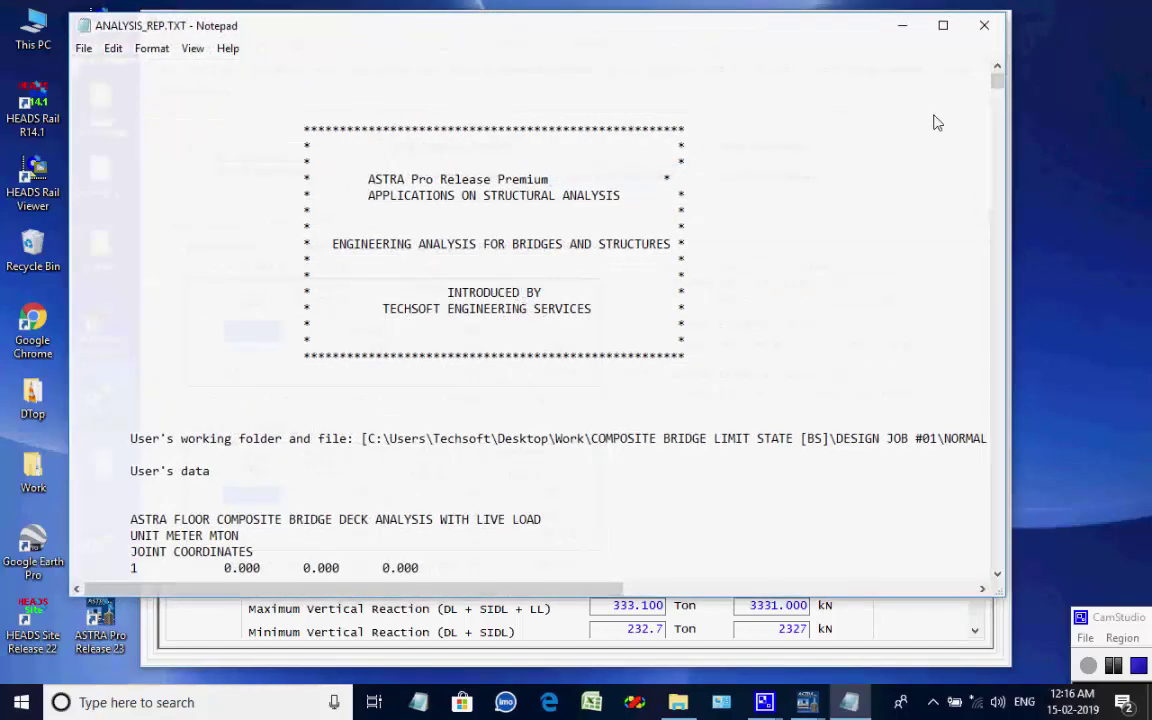
left_click_drag(998, 82, 978, 387)
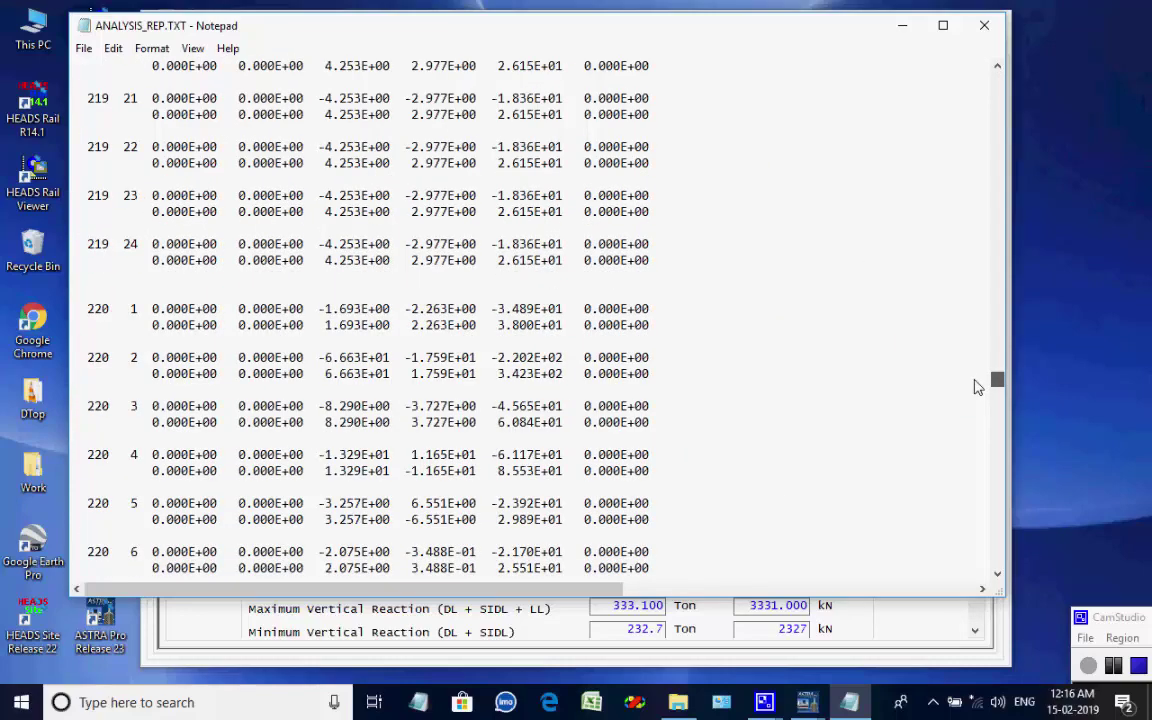
scroll(941, 391, "down", 15)
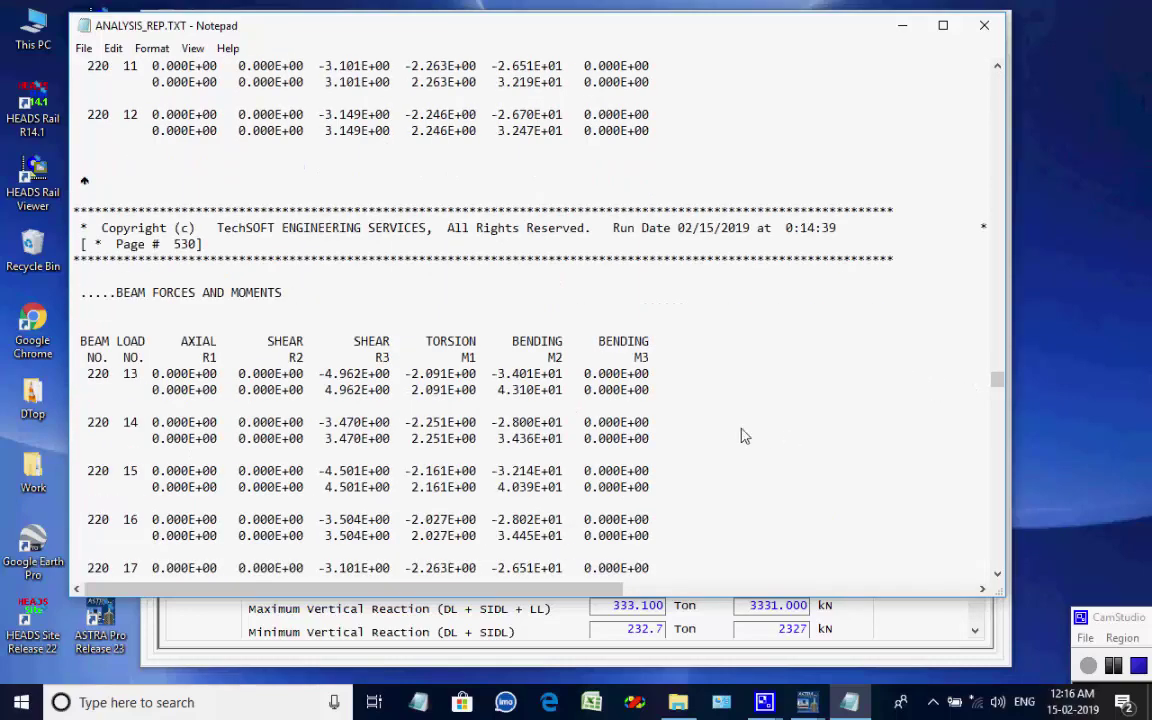
scroll(743, 436, "down", 12)
left_click_drag(995, 392, 716, 368)
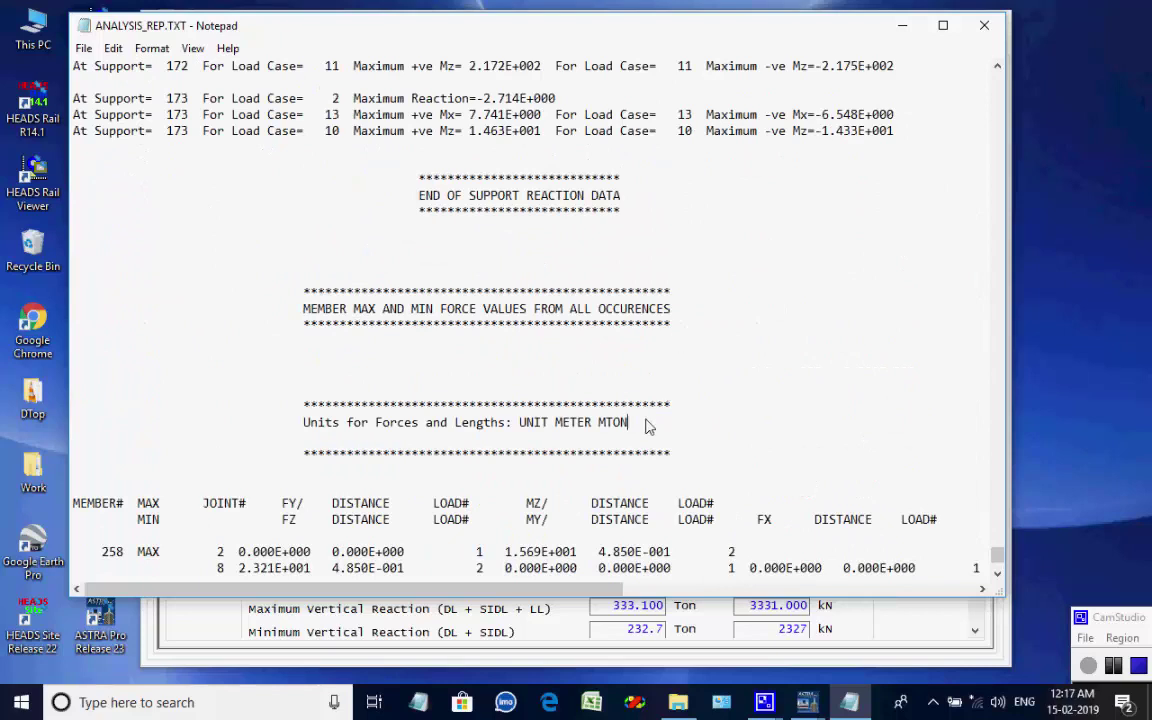
- Examine the report's member max and min force section and the summary of maximum support forces, and close the report
left_click_drag(643, 426, 571, 427)
left_click_drag(700, 310, 308, 311)
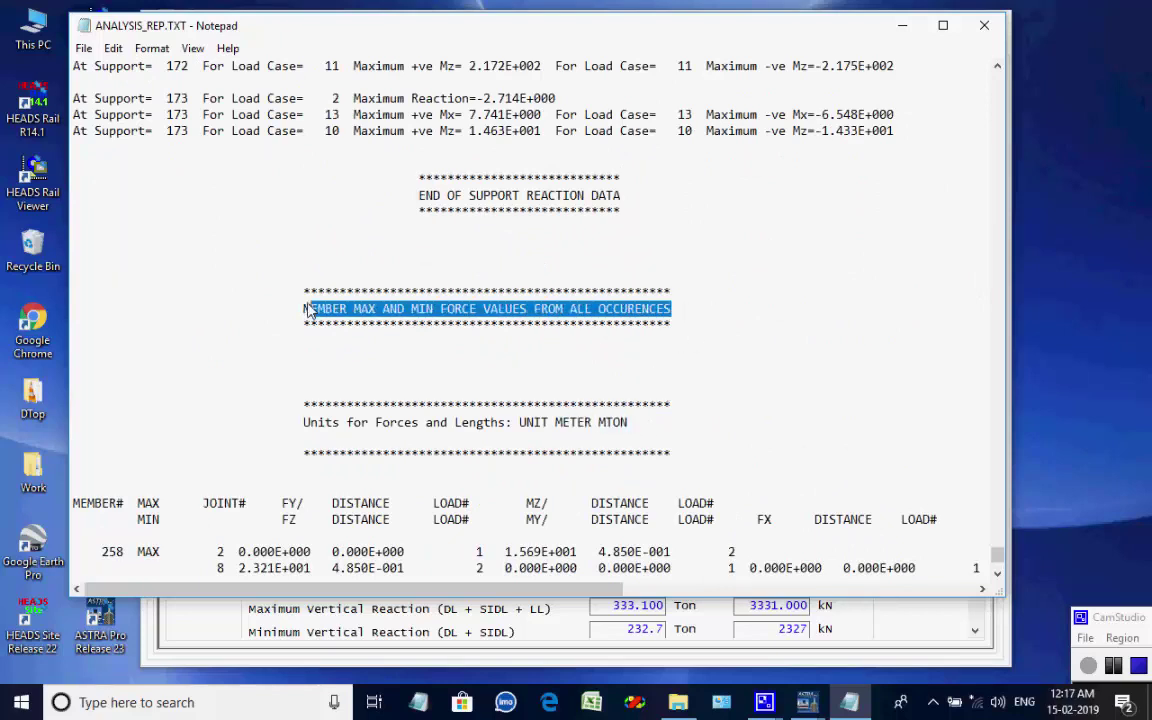
left_click(661, 311)
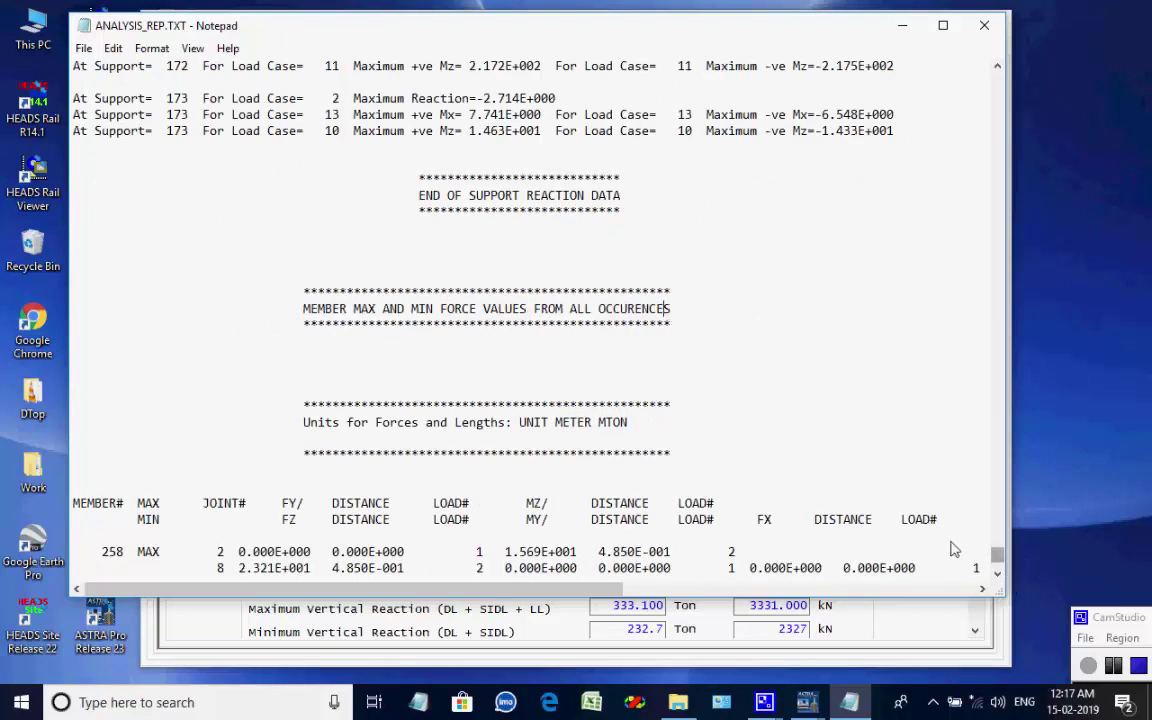
scroll(930, 490, "up", 20)
scroll(800, 380, "down", 10)
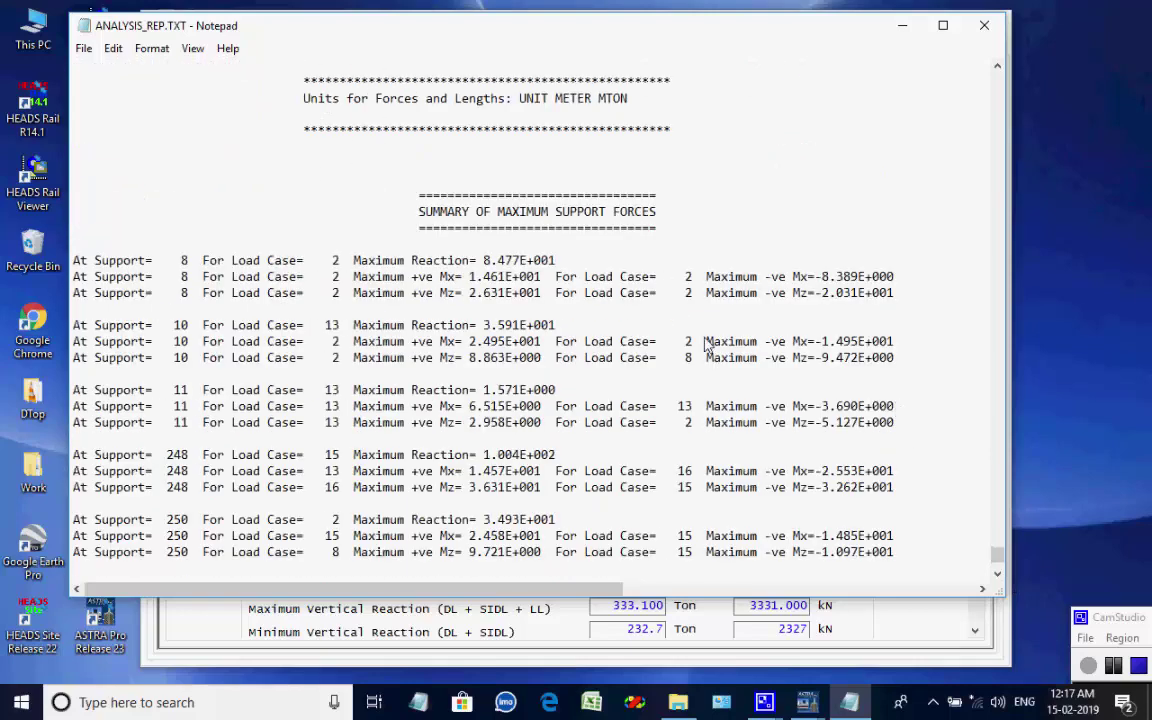
left_click_drag(675, 218, 360, 205)
left_click(647, 200)
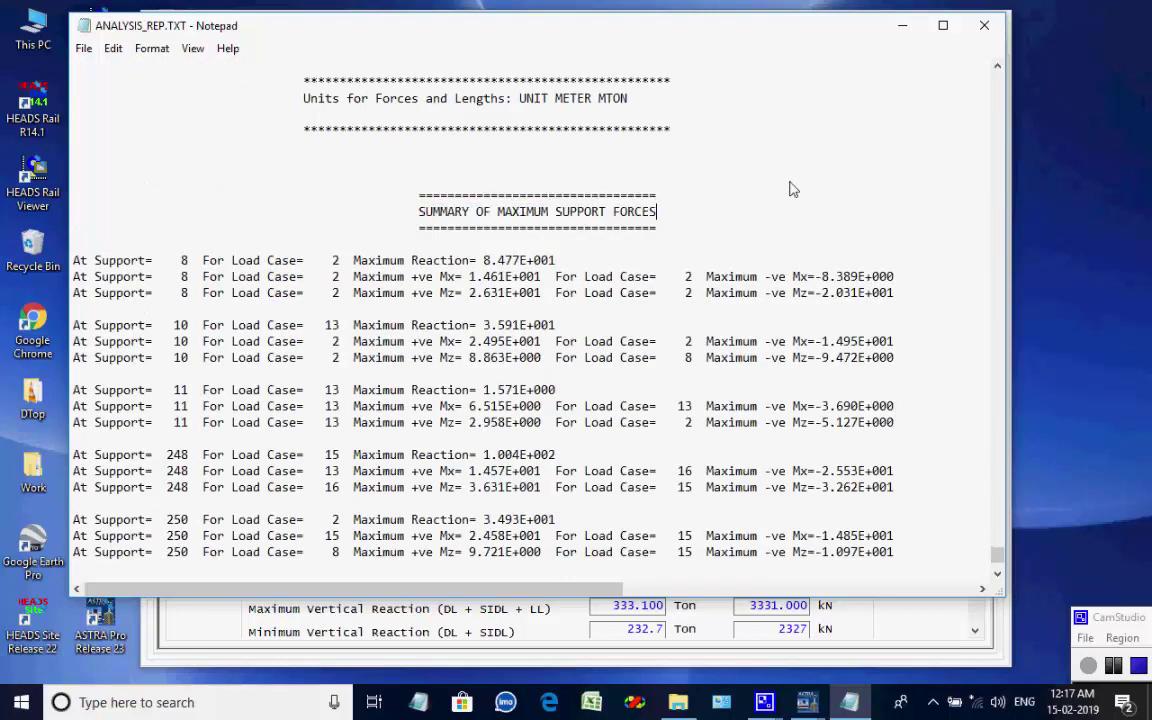
left_click(986, 27)
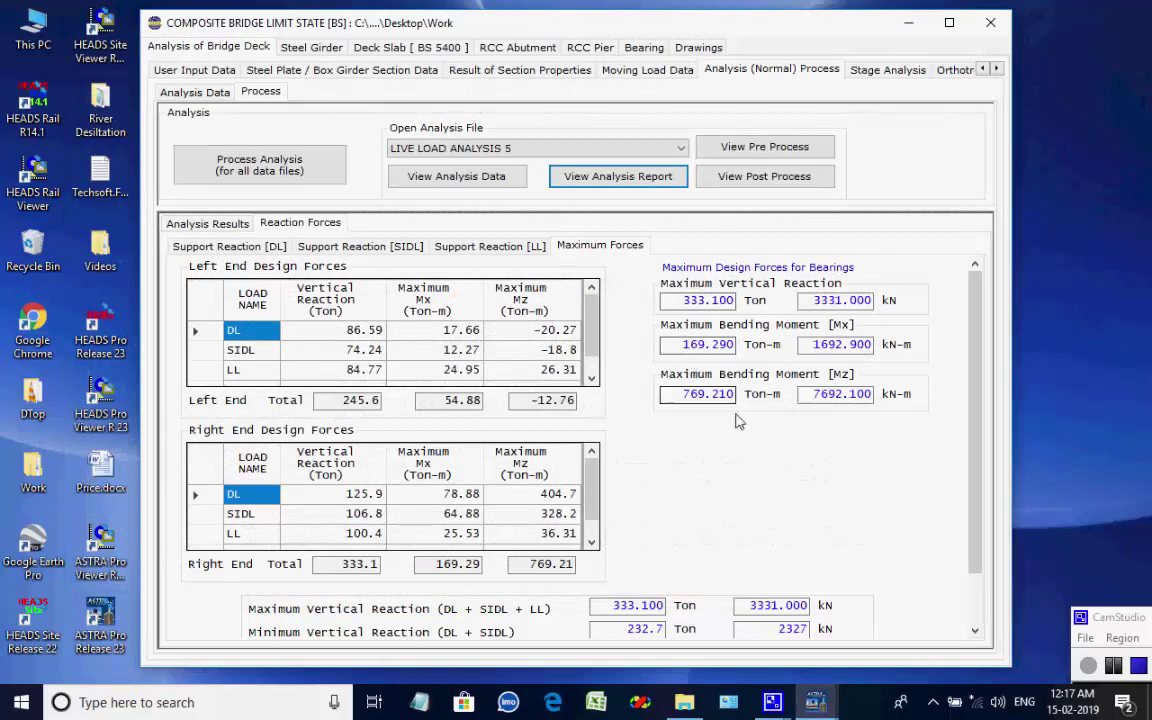
- Create the analysis data files for Stage 1 of the stage analysis and select DEAD LOAD ANALYSIS as the analysis file
left_click(871, 72)
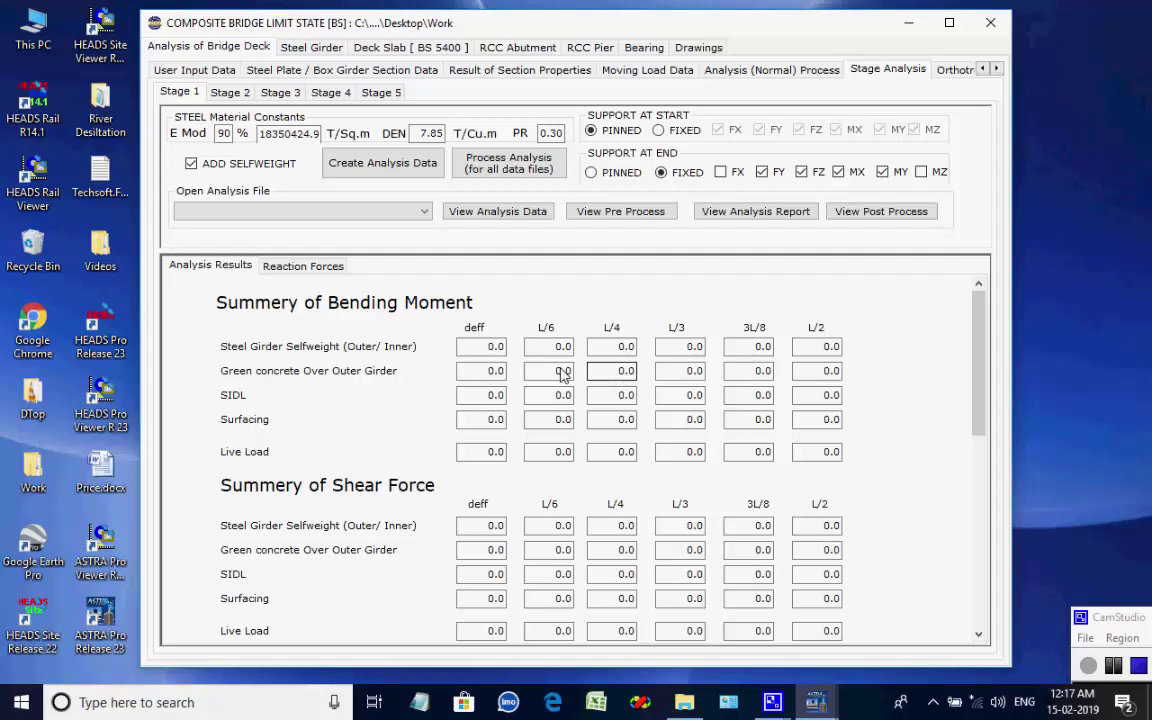
left_click(388, 166)
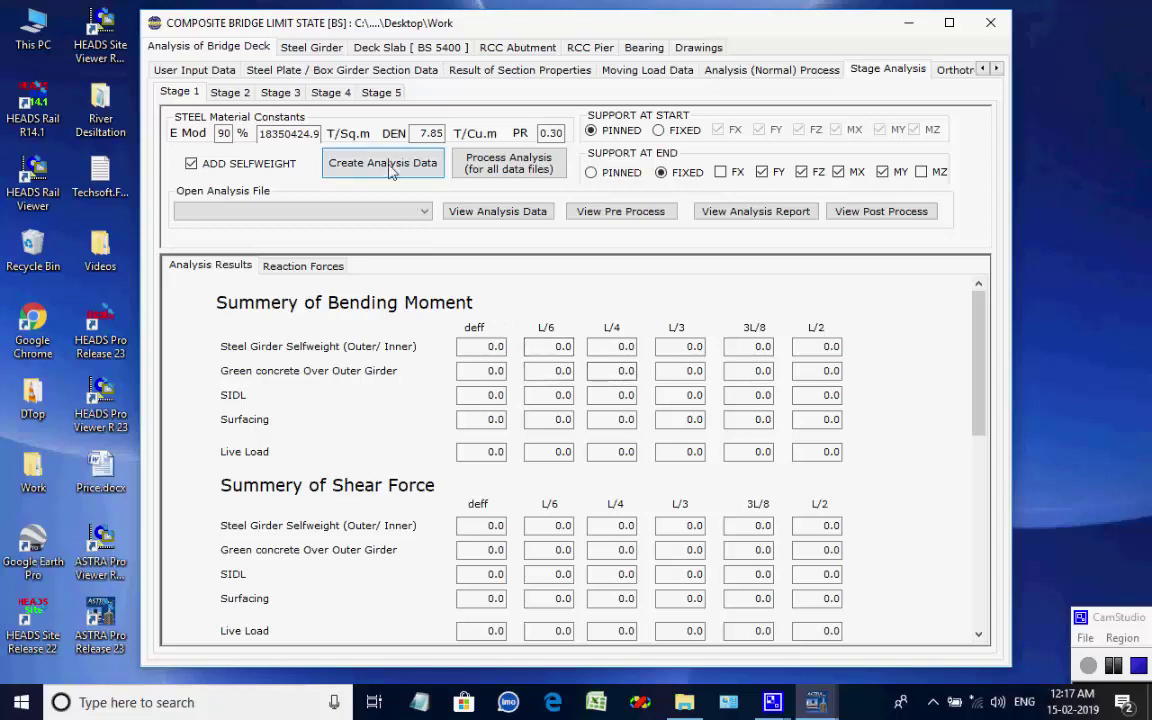
left_click(388, 166)
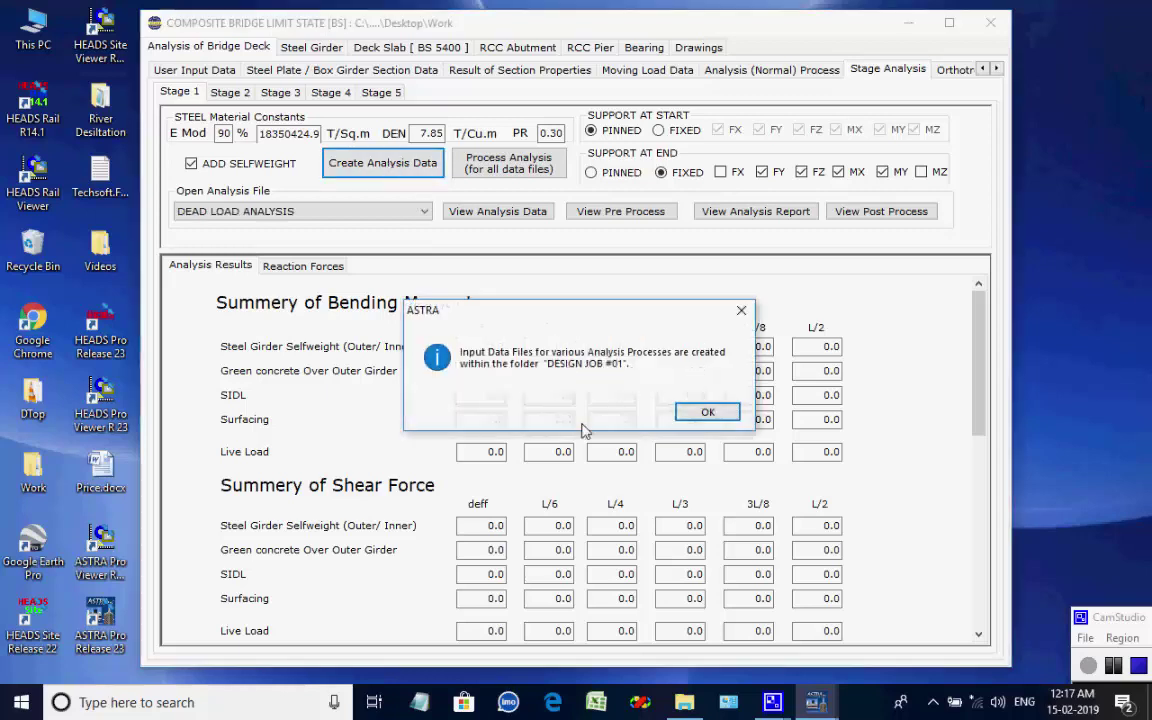
left_click(697, 418)
left_click(425, 213)
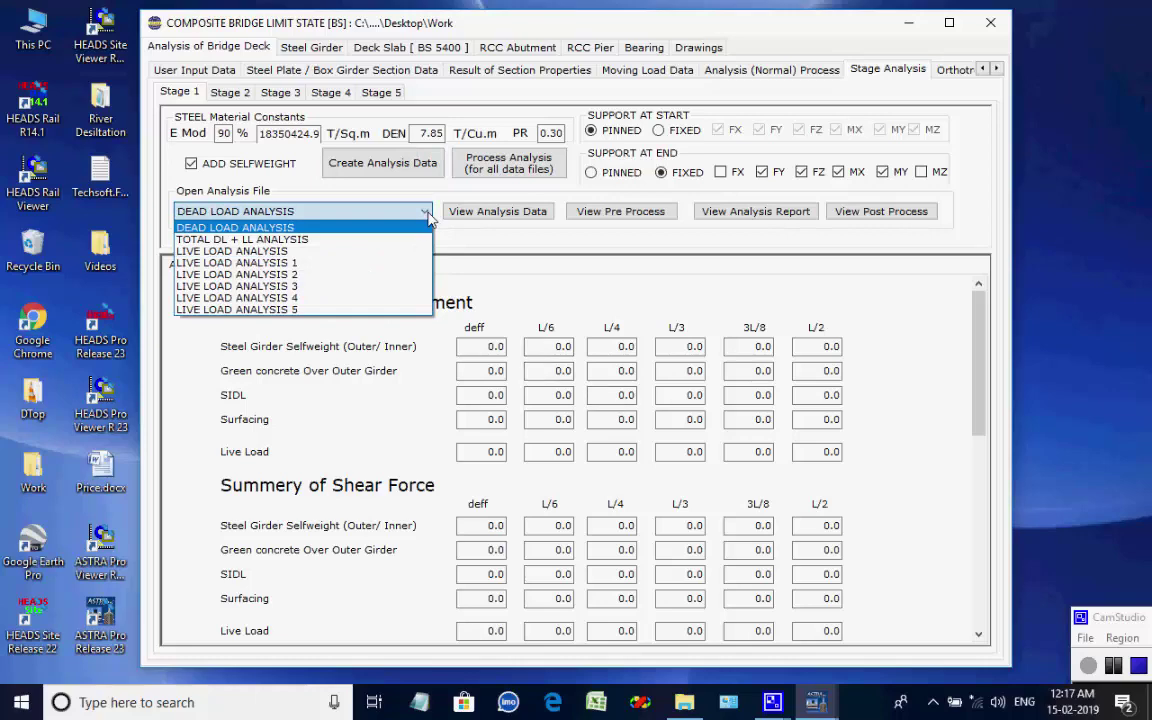
left_click(427, 230)
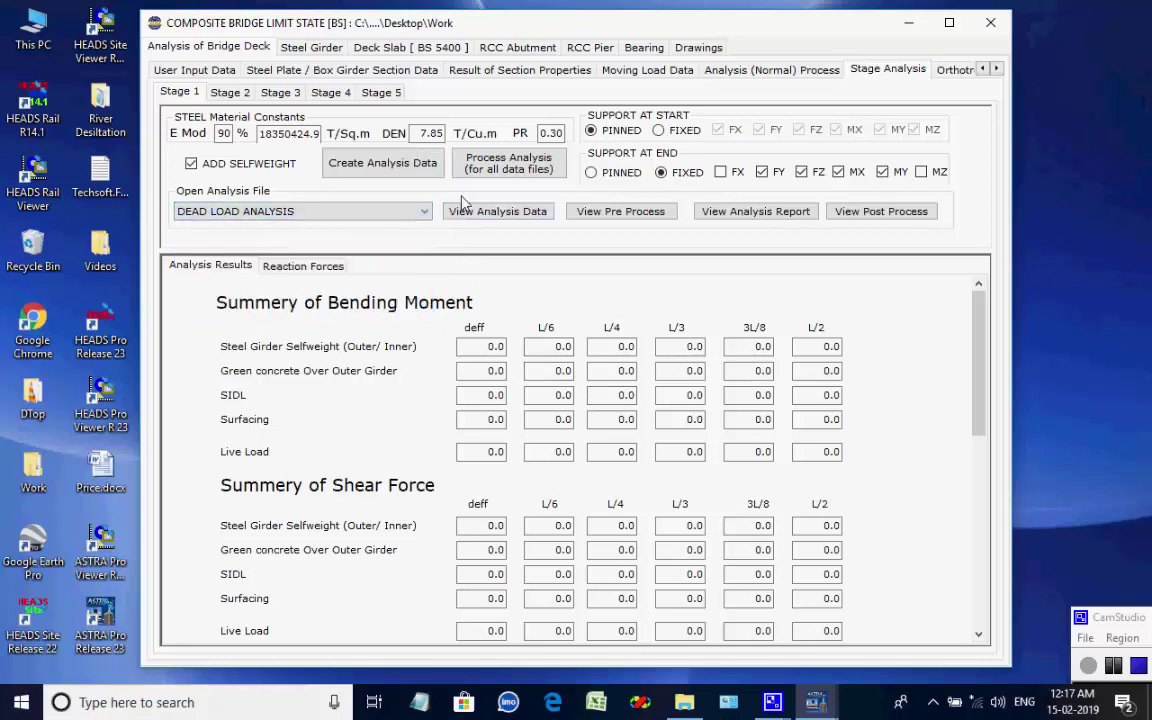
- Process the Stage 1 analysis for all dead load, live load and total load data files
left_click(488, 160)
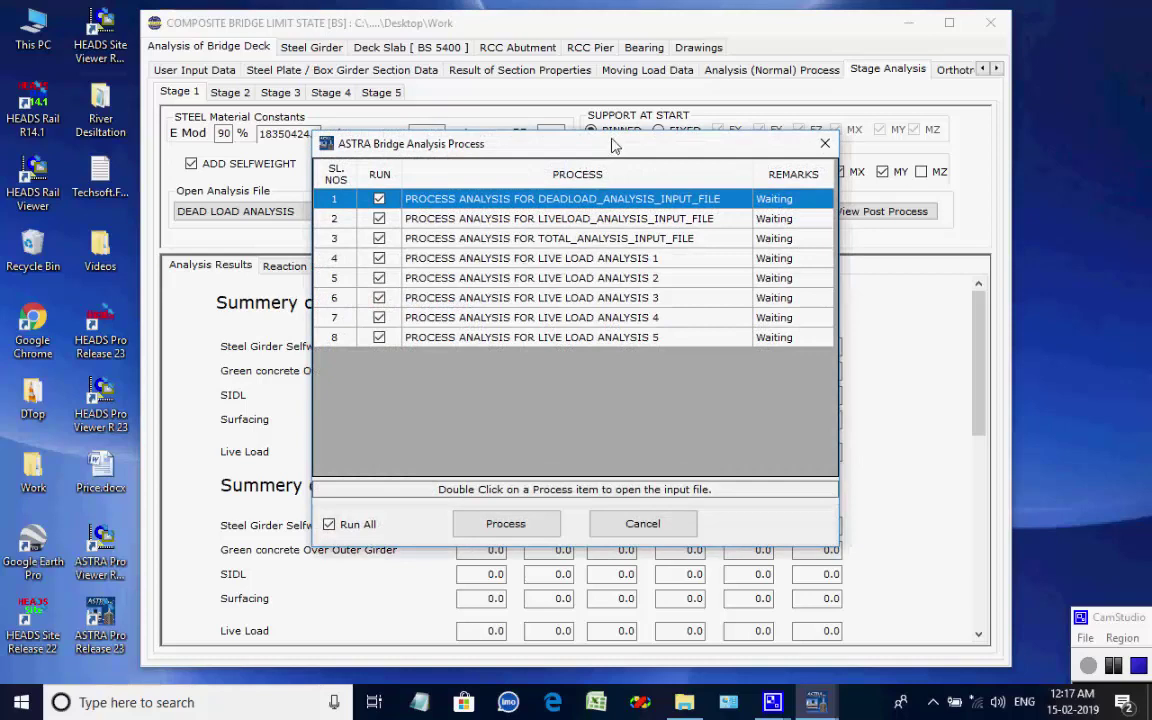
left_click_drag(614, 146, 572, 218)
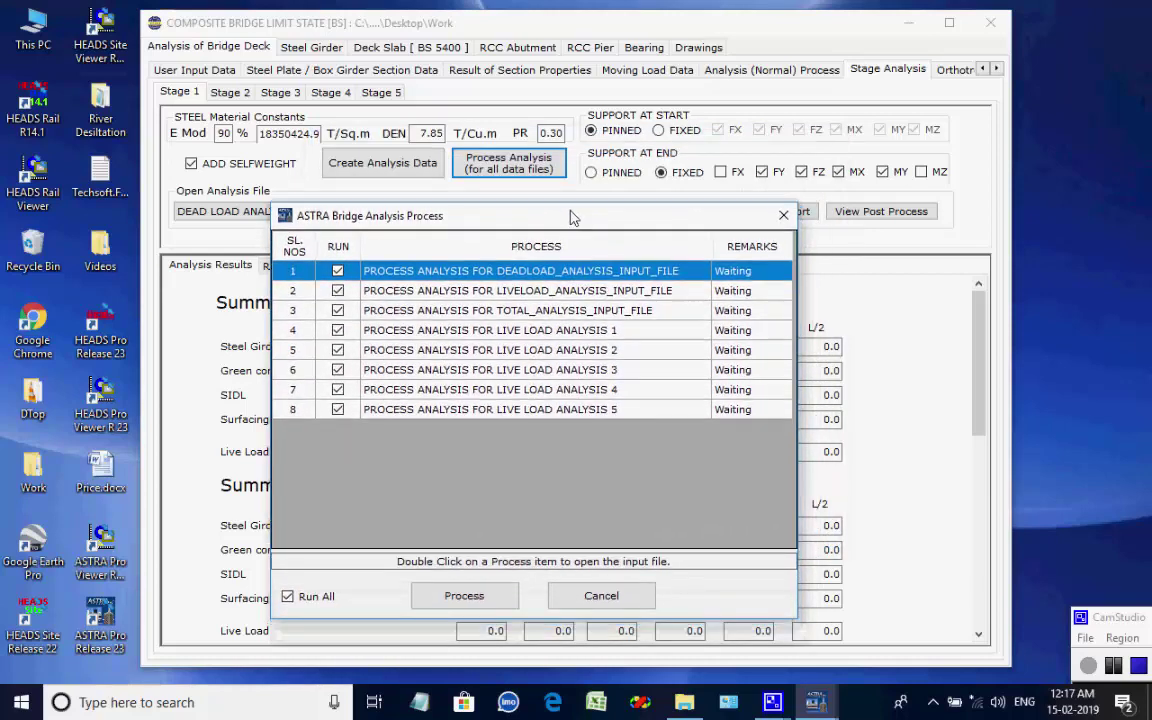
left_click(460, 592)
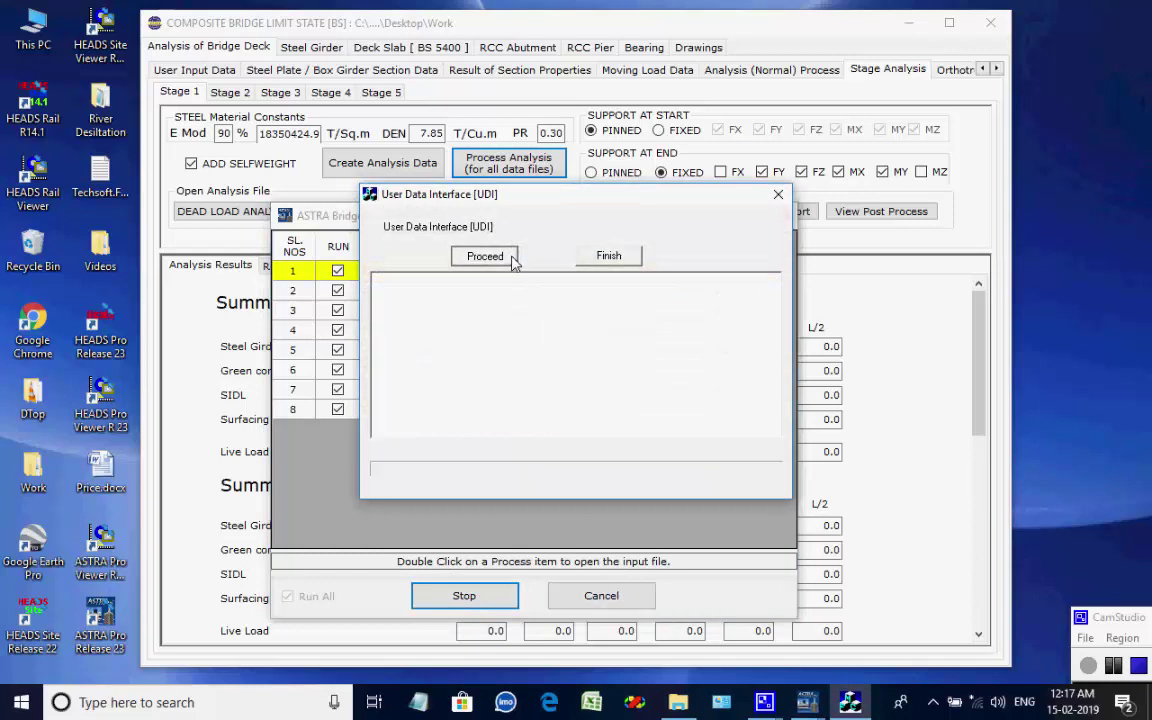
left_click(508, 258)
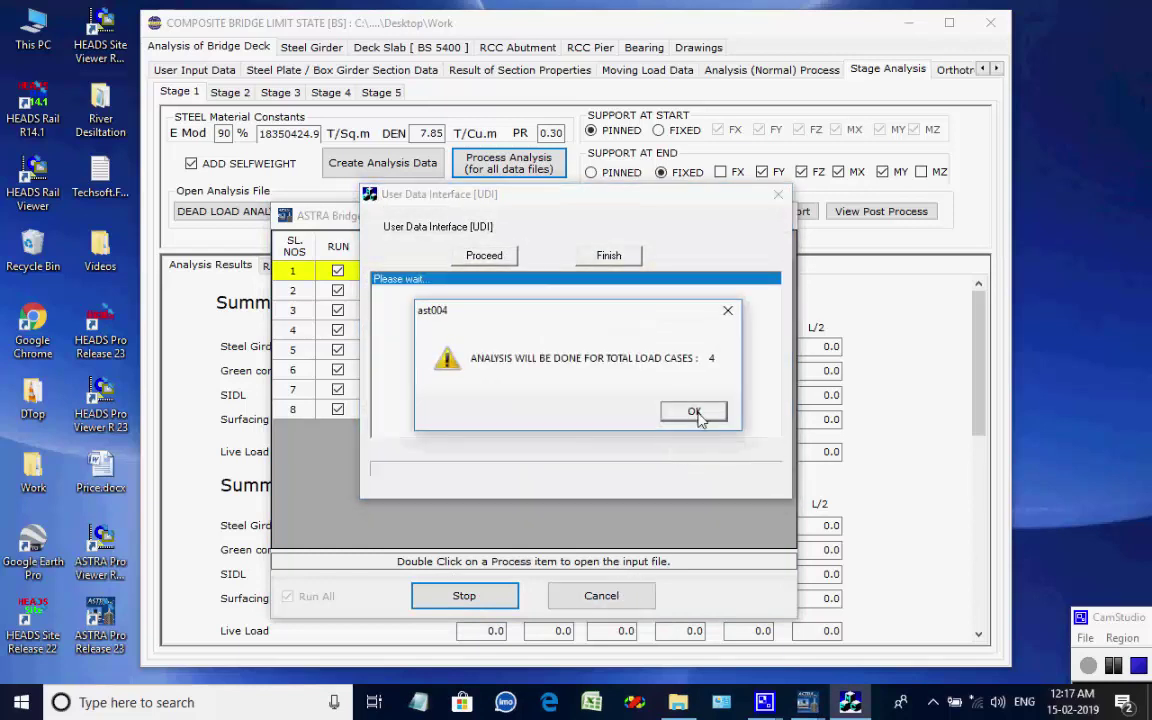
left_click(689, 409)
left_click(607, 326)
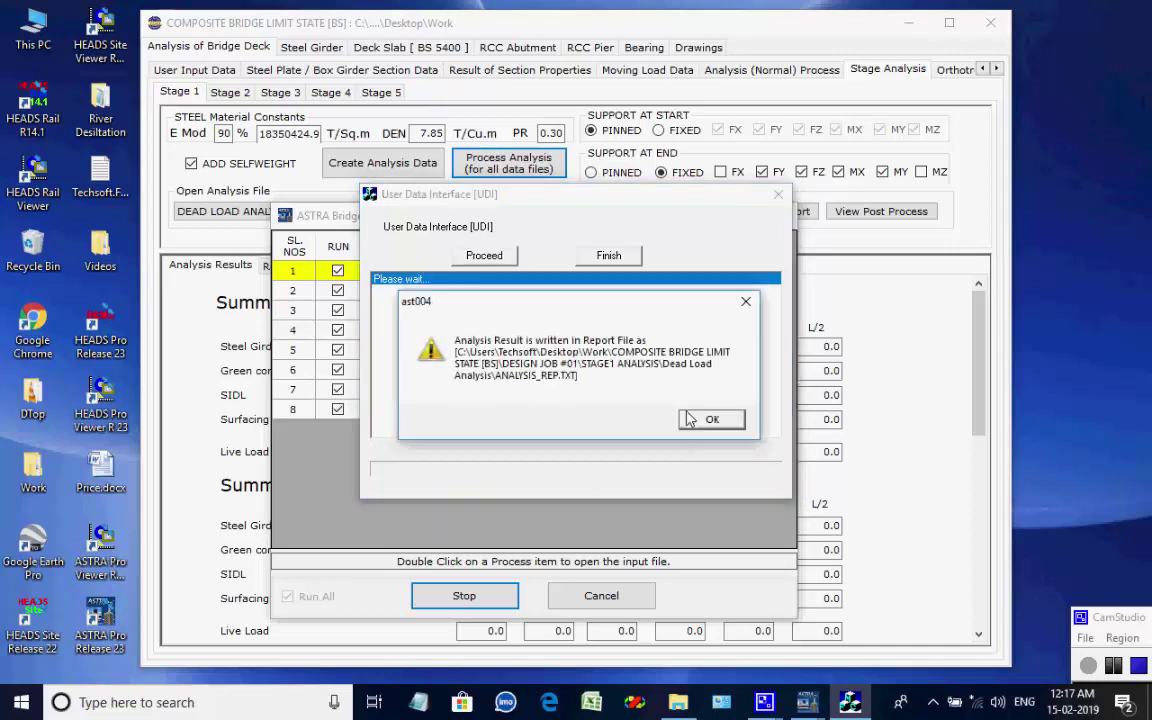
left_click(708, 420)
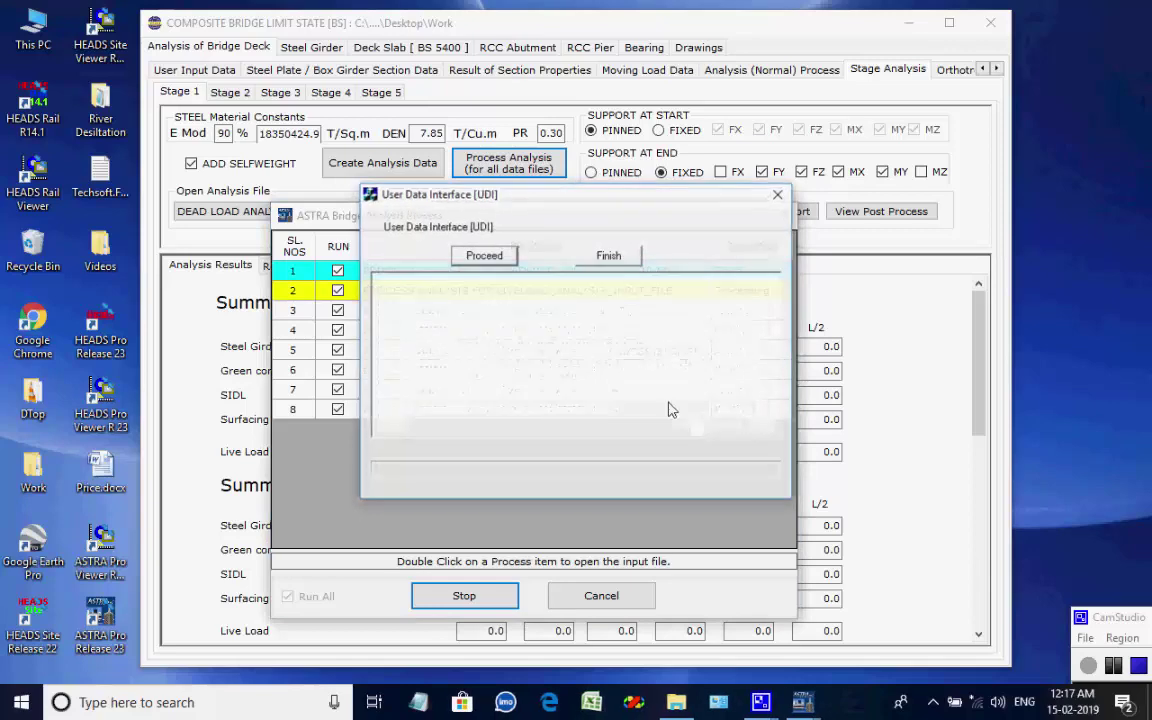
left_click(486, 256)
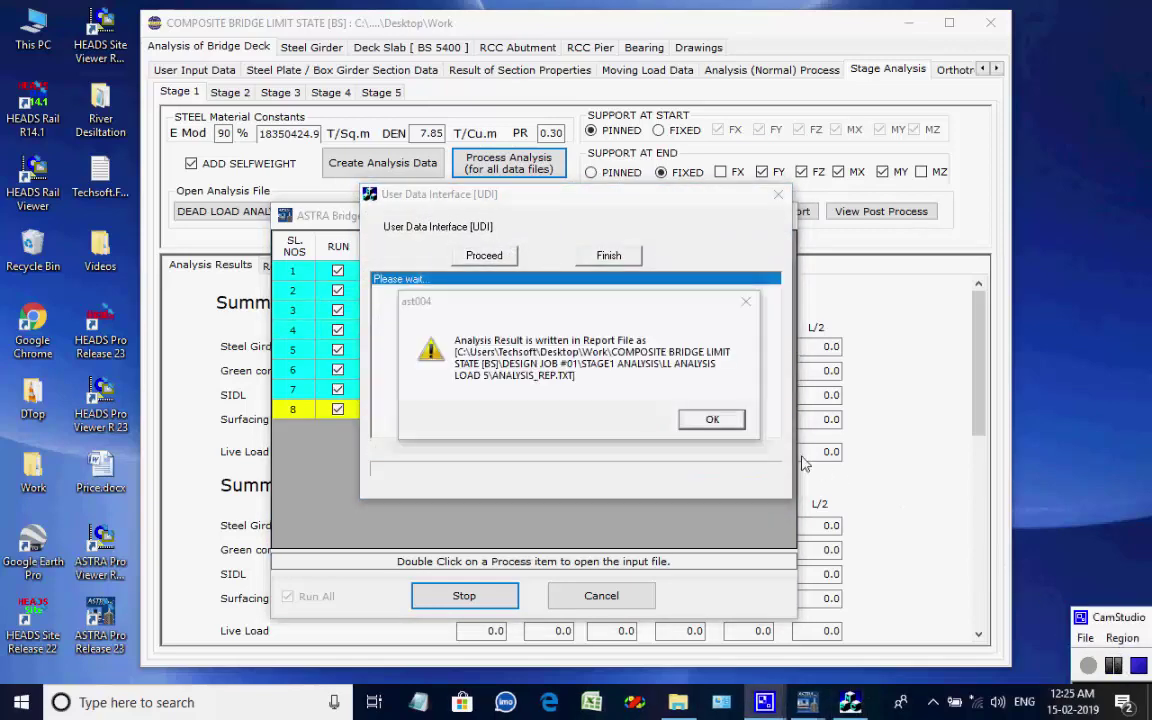
left_click(711, 421)
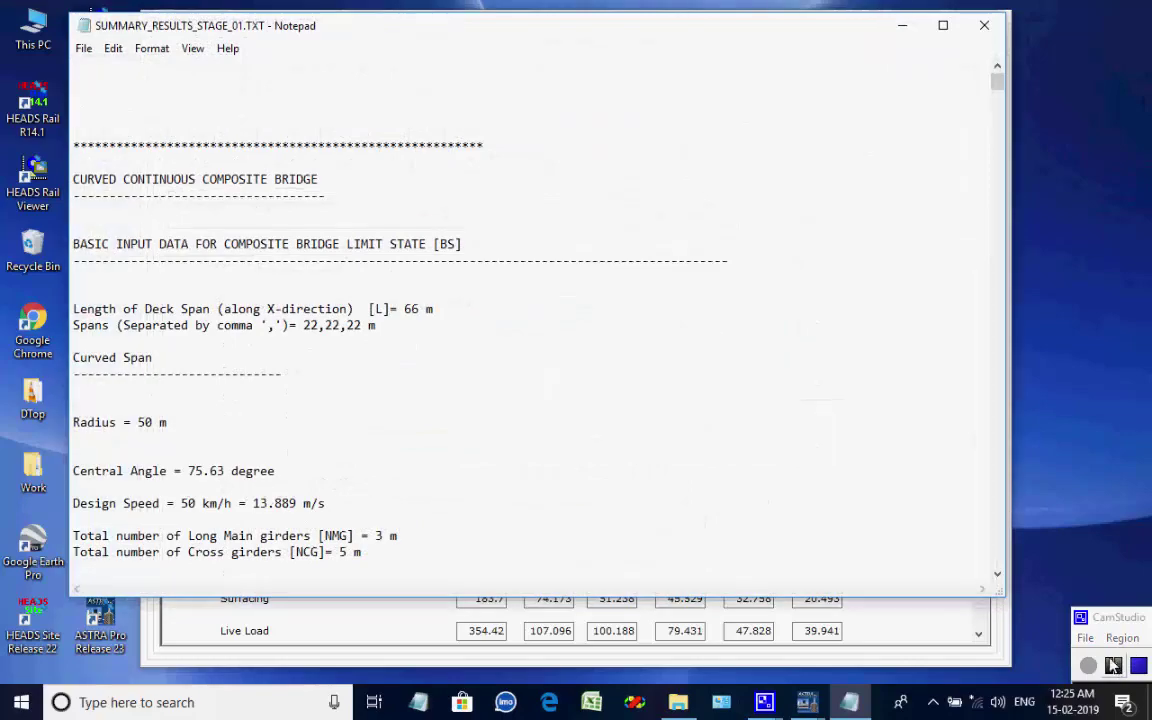
- Skim the SUMMARY_RESULTS_STAGE_01.TXT file, close it, and review the Stage 1 bending moment and shear force summaries
left_click_drag(998, 75, 992, 560)
left_click(984, 25)
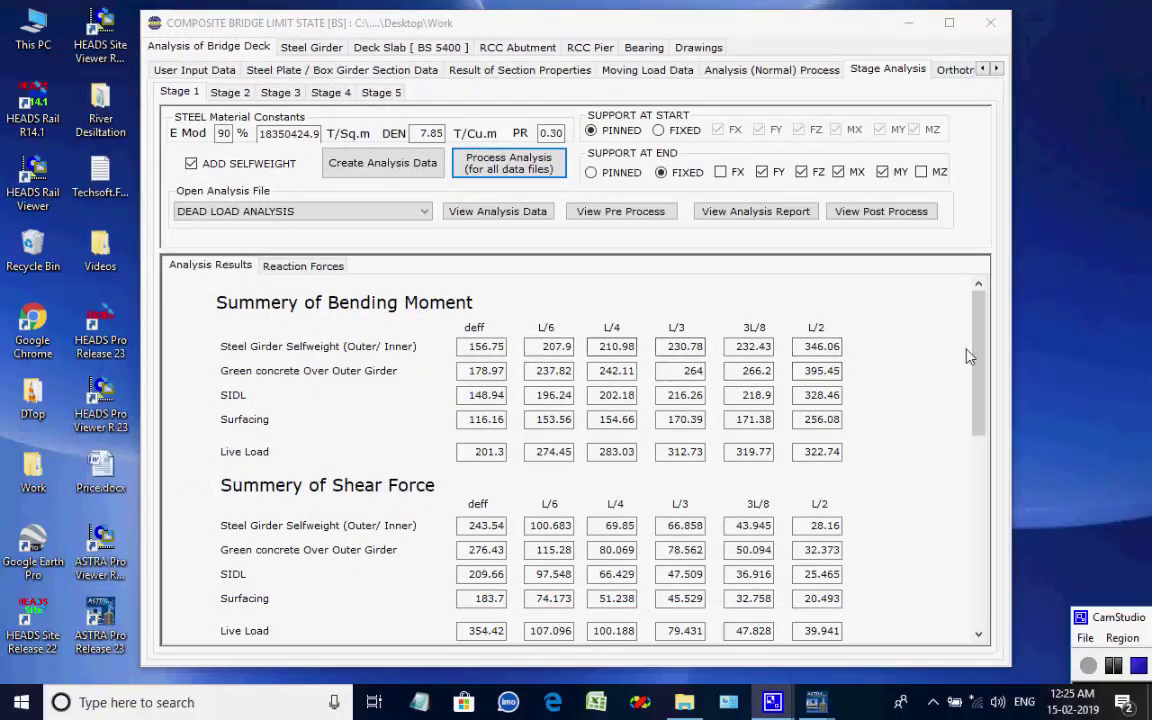
left_click_drag(978, 352, 975, 260)
- Review the Stage 1 support reactions for DL, SIDL and LL and the maximum design forces
left_click(302, 265)
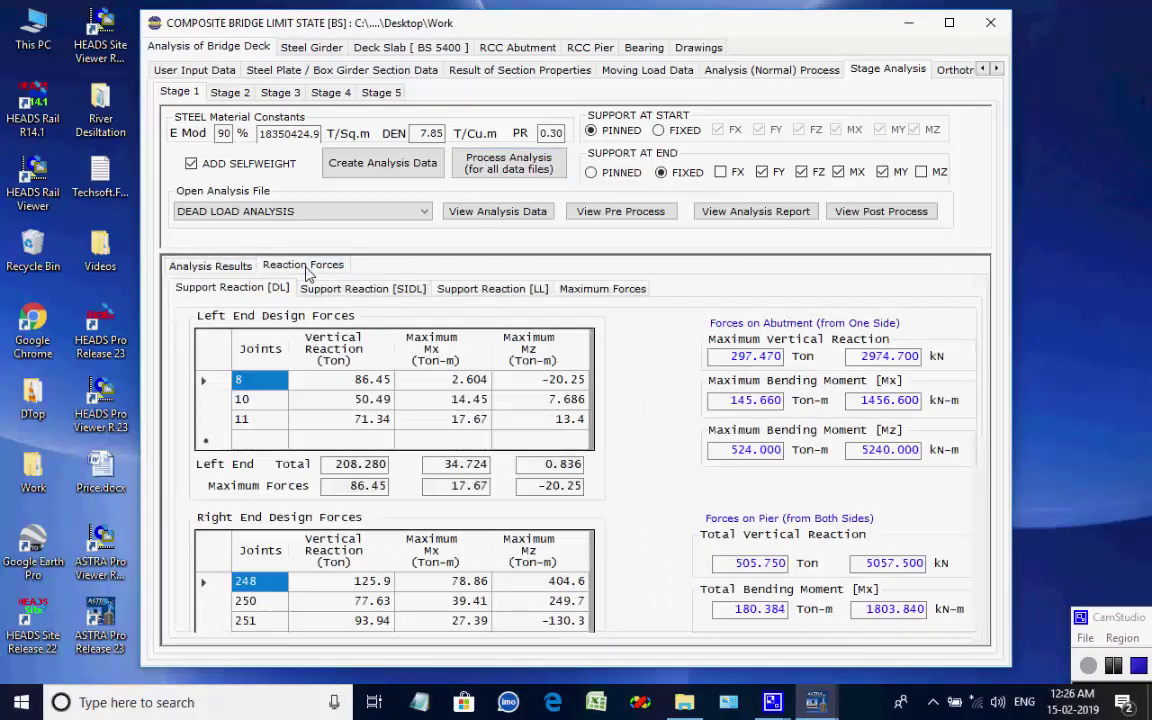
left_click(320, 290)
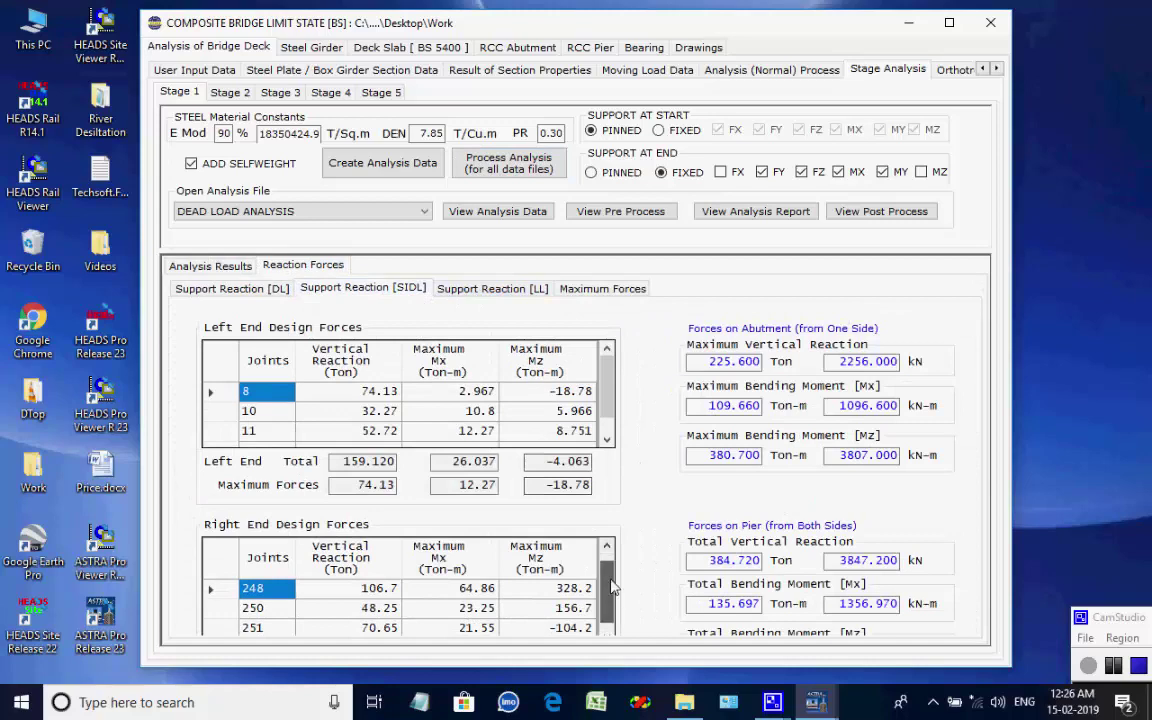
scroll(555, 580, "down", 1)
scroll(555, 580, "up", 1)
scroll(604, 395, "down", 1)
scroll(604, 390, "up", 1)
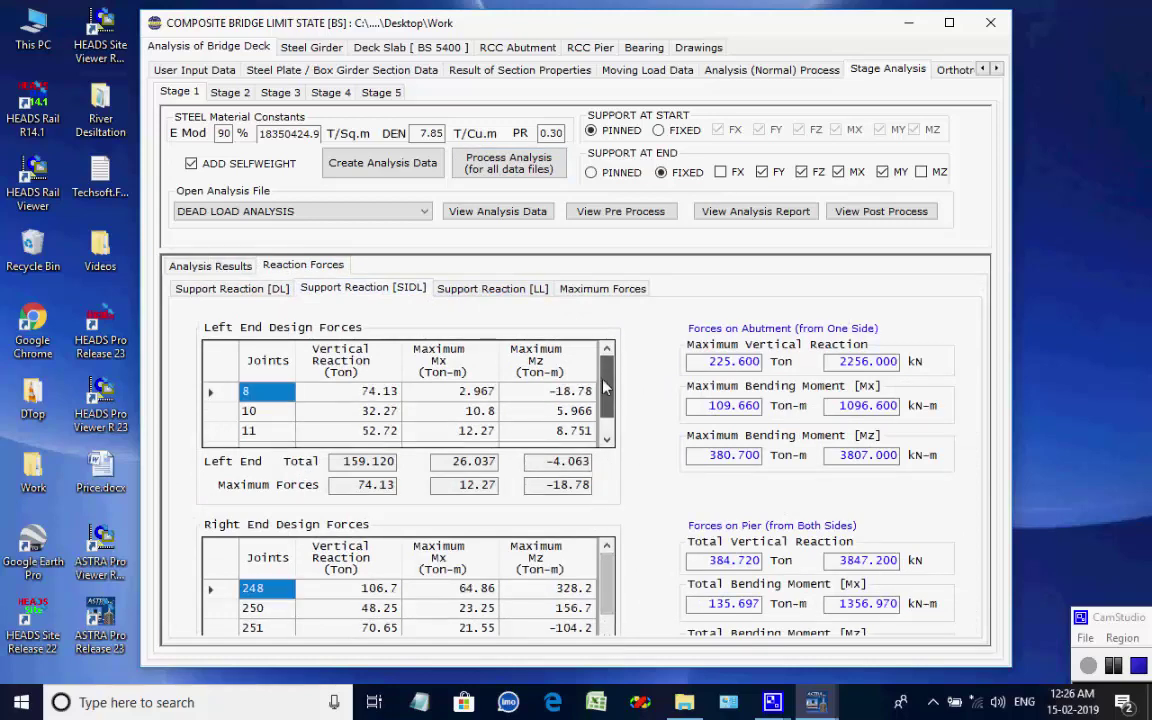
left_click(490, 290)
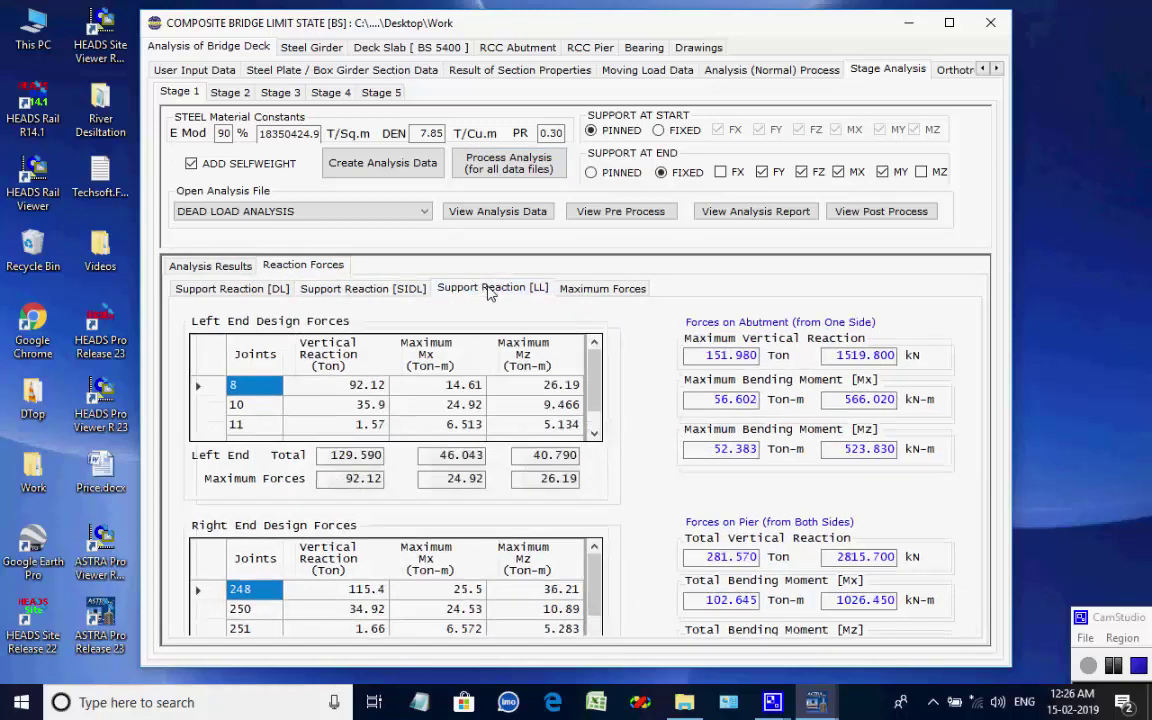
left_click(569, 293)
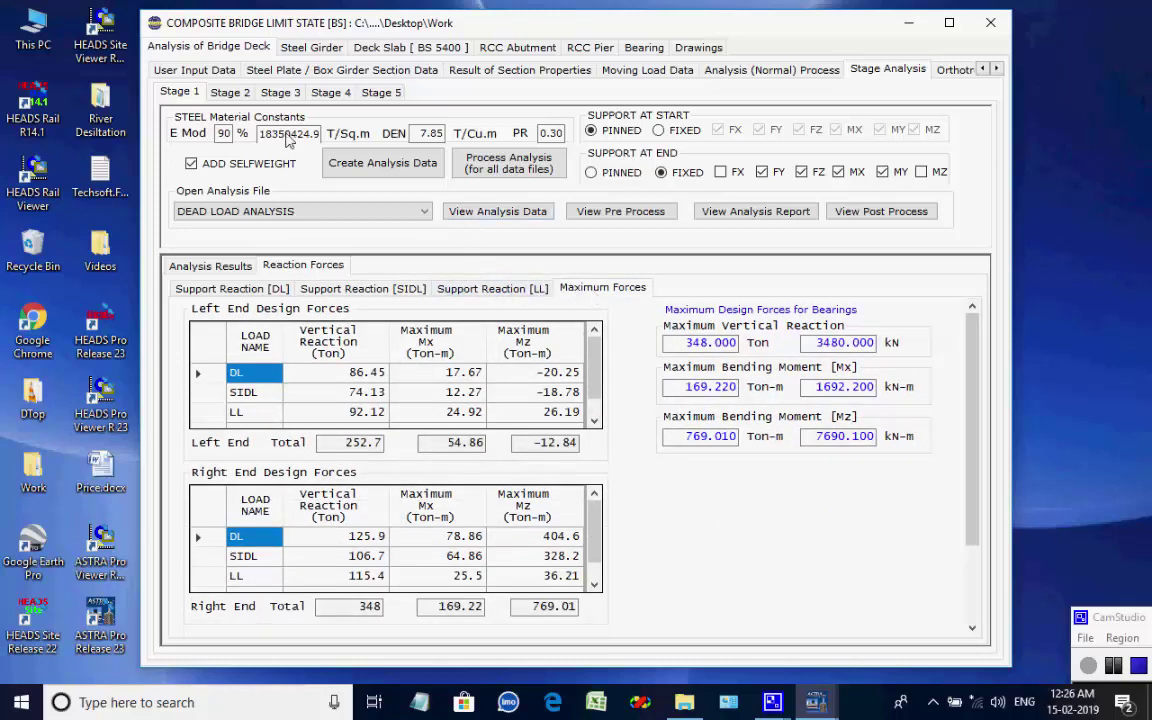
- Create the analysis data files for Stage 2 and select DEAD LOAD ANALYSIS as the analysis file
left_click(231, 94)
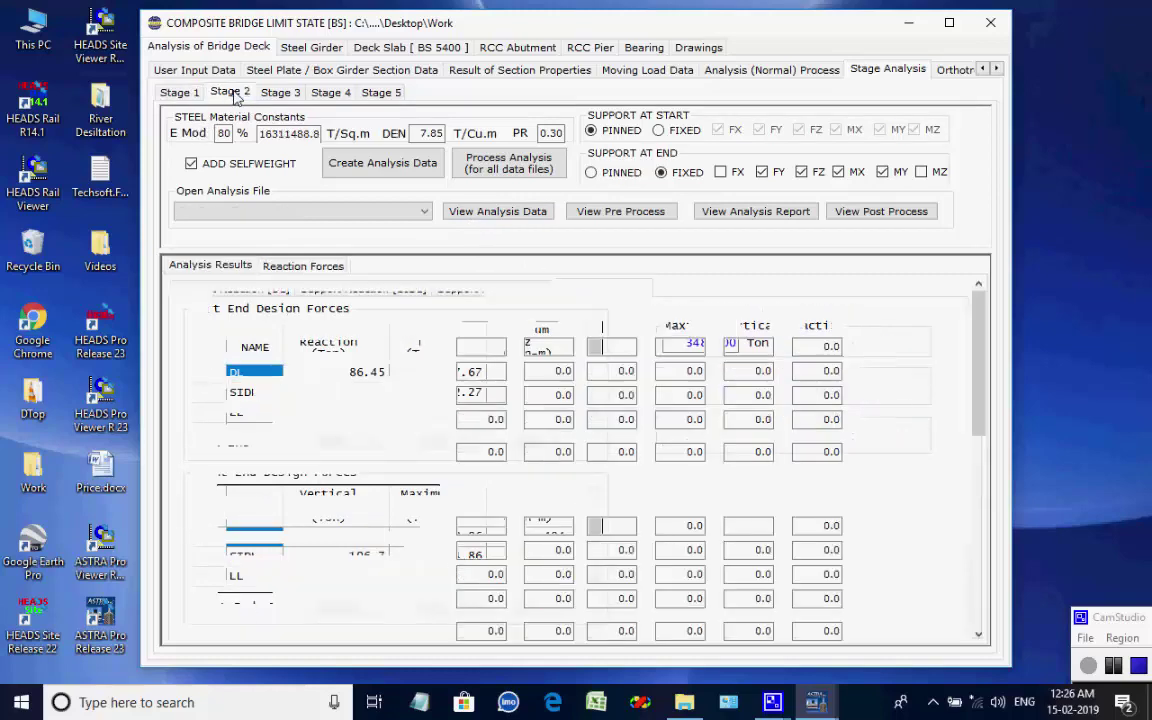
left_click(370, 165)
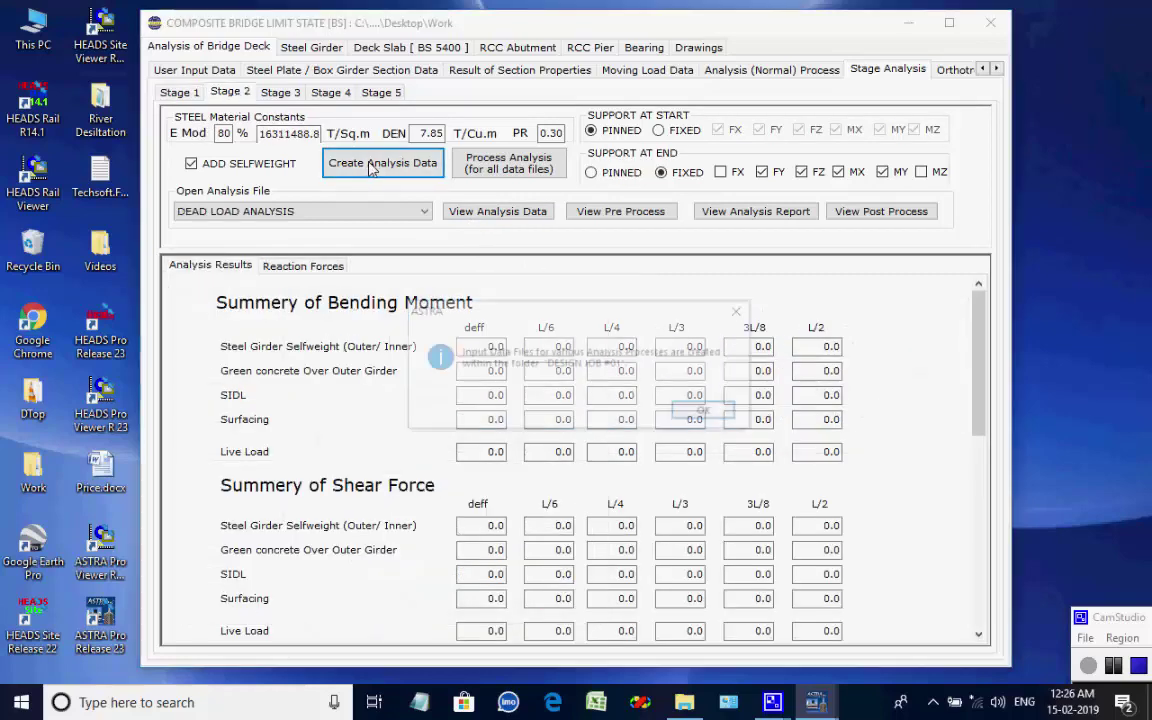
left_click(701, 412)
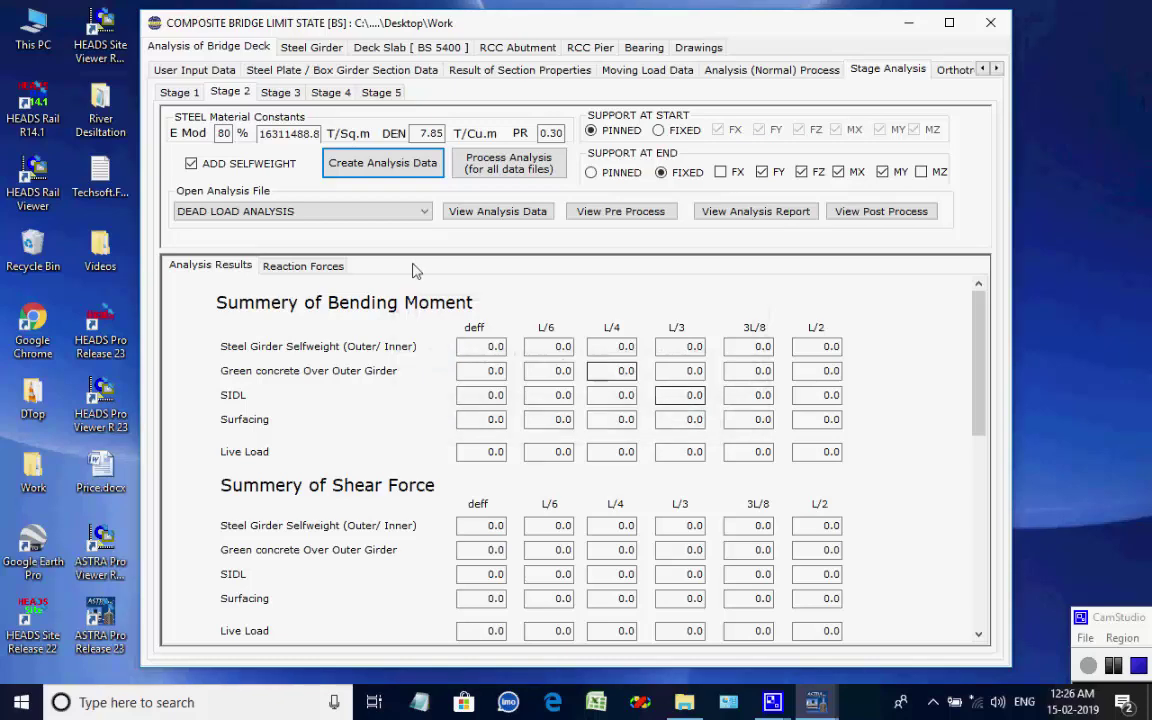
left_click(424, 214)
left_click(426, 227)
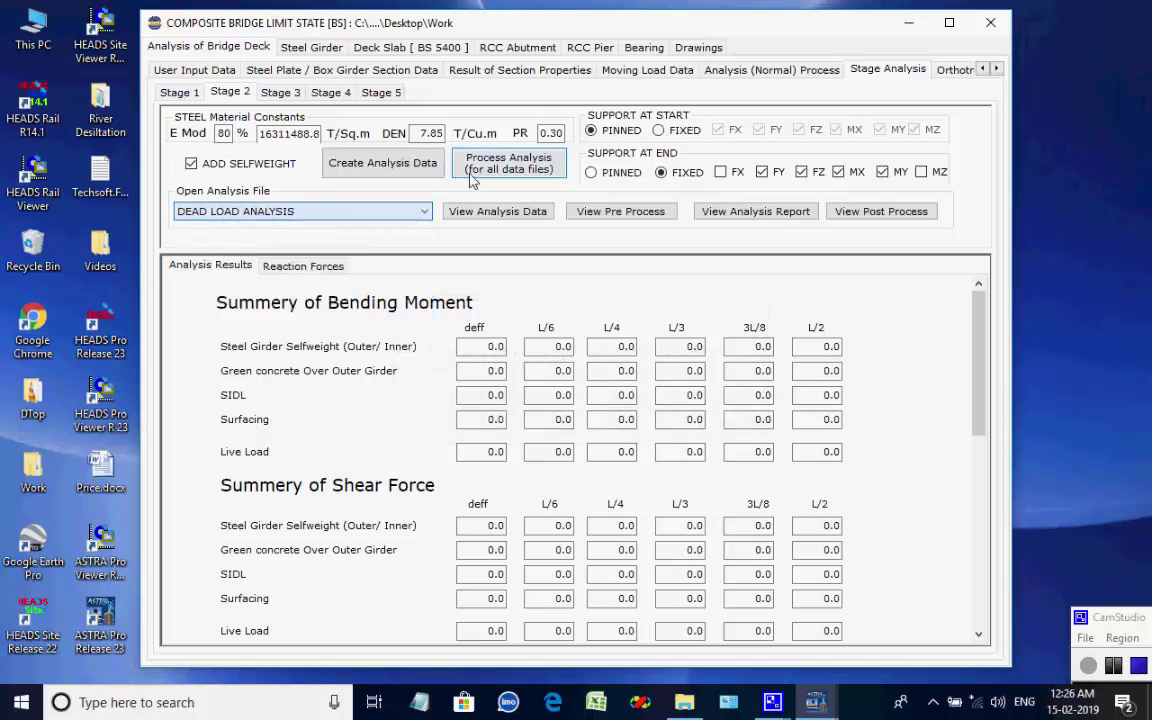
- Process the Stage 2 analysis for all eight dead load, live load and total load data files
left_click(508, 163)
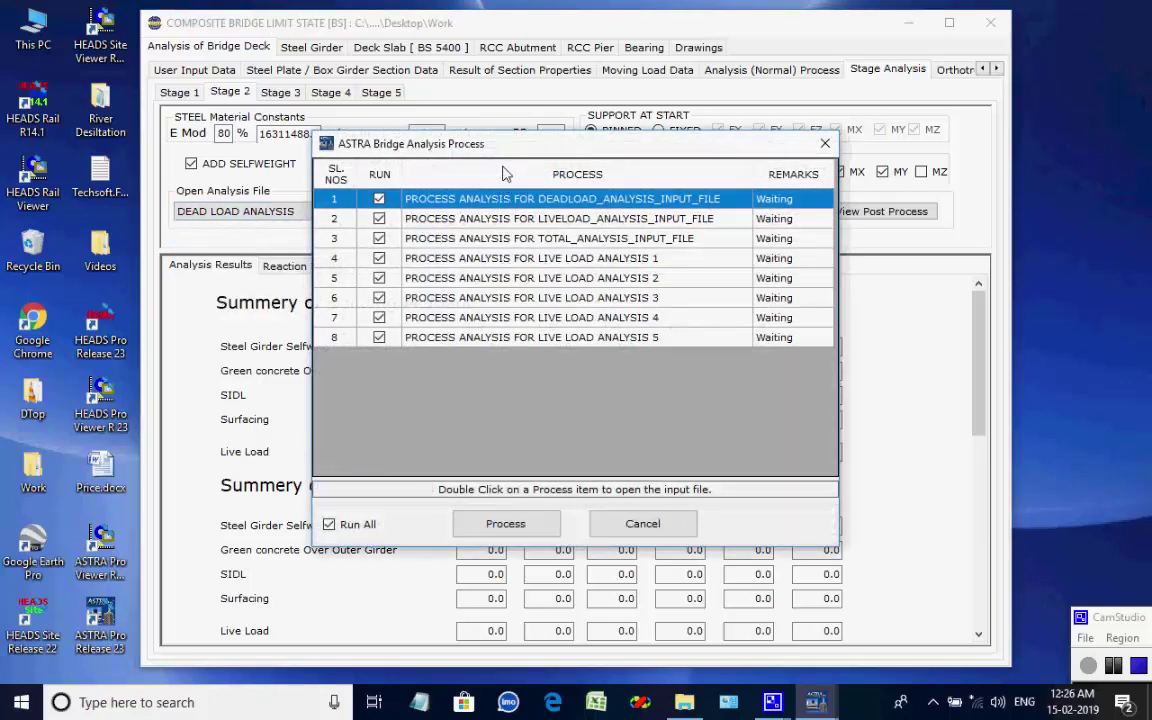
left_click_drag(512, 154, 446, 196)
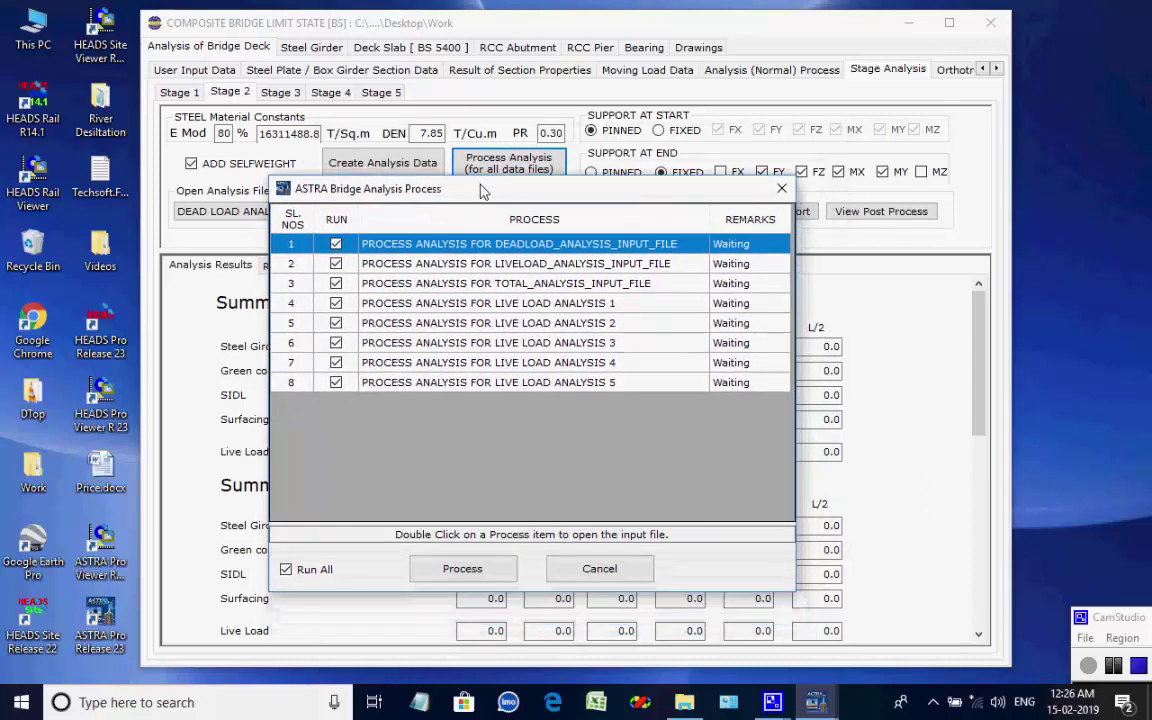
left_click(466, 570)
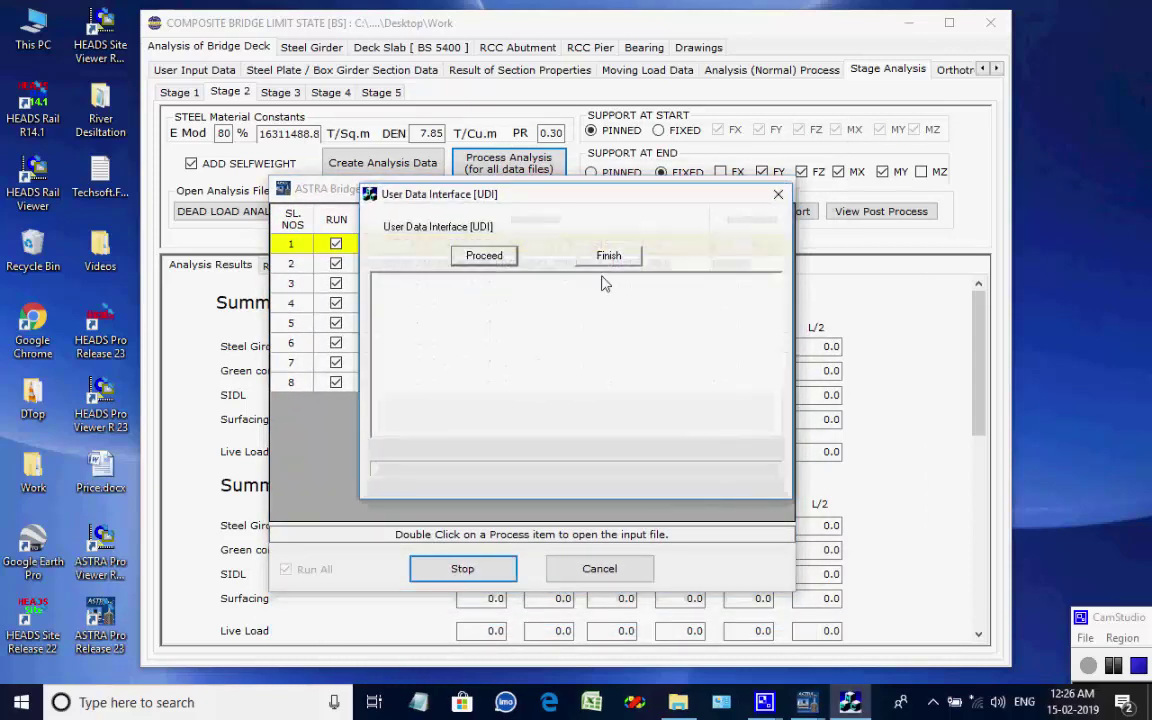
left_click(485, 258)
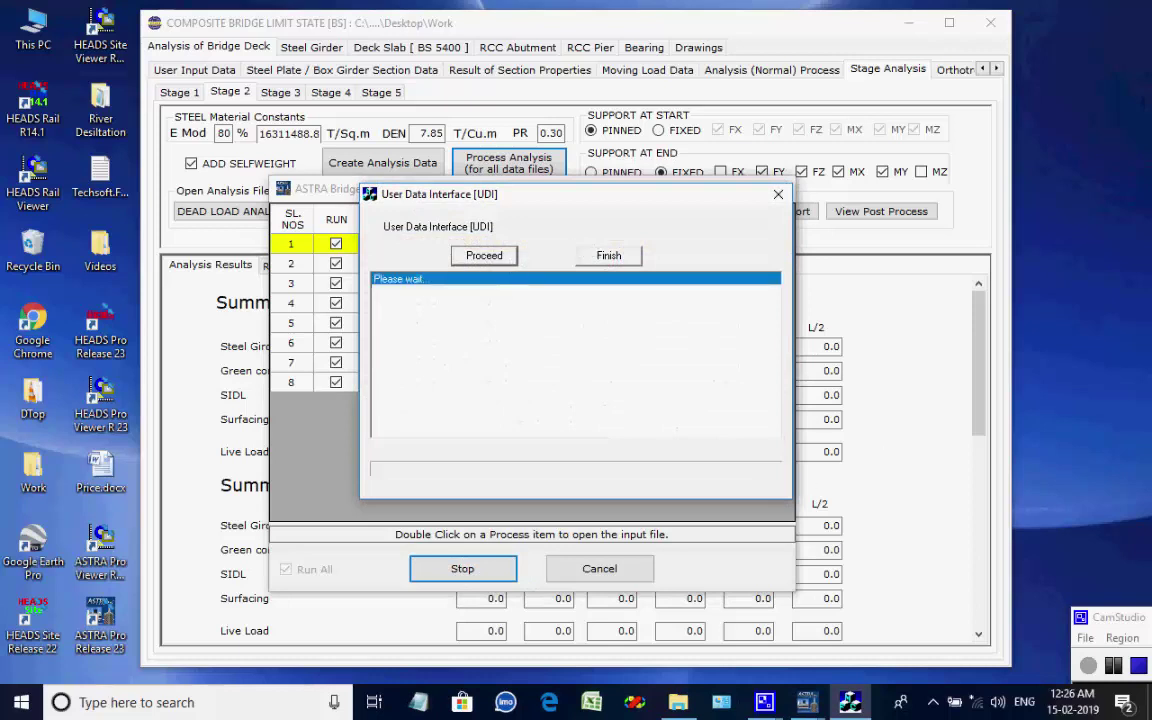
left_click(694, 411)
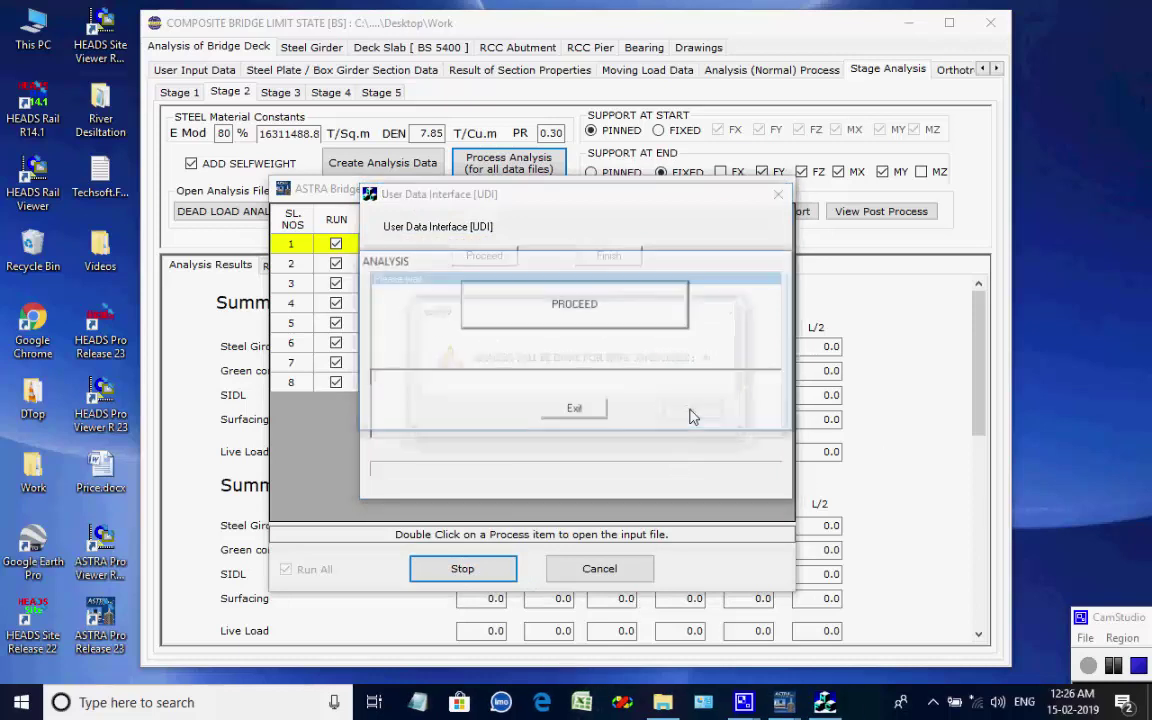
left_click(620, 318)
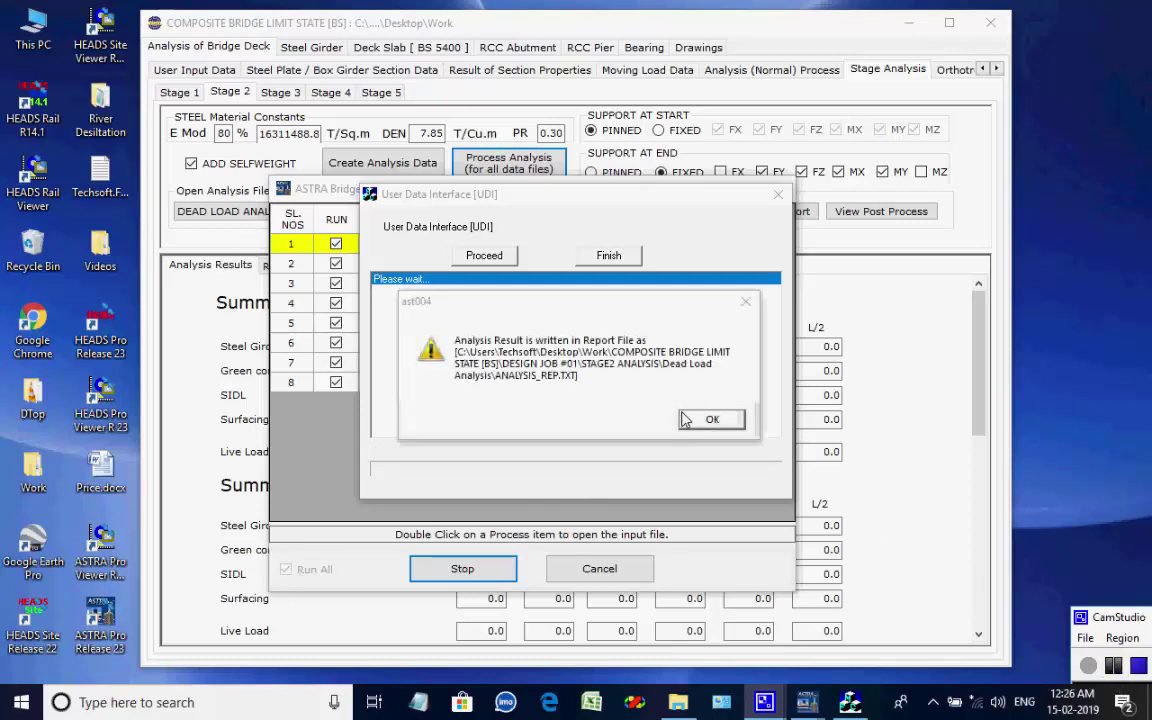
left_click(708, 419)
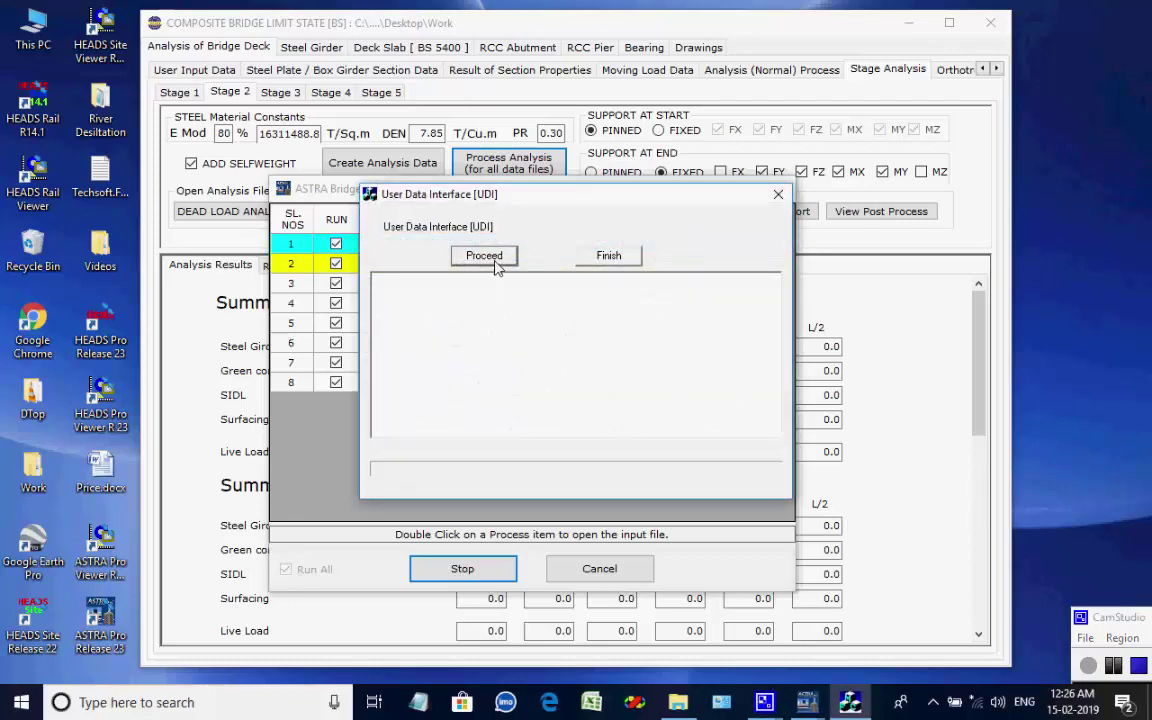
left_click(492, 258)
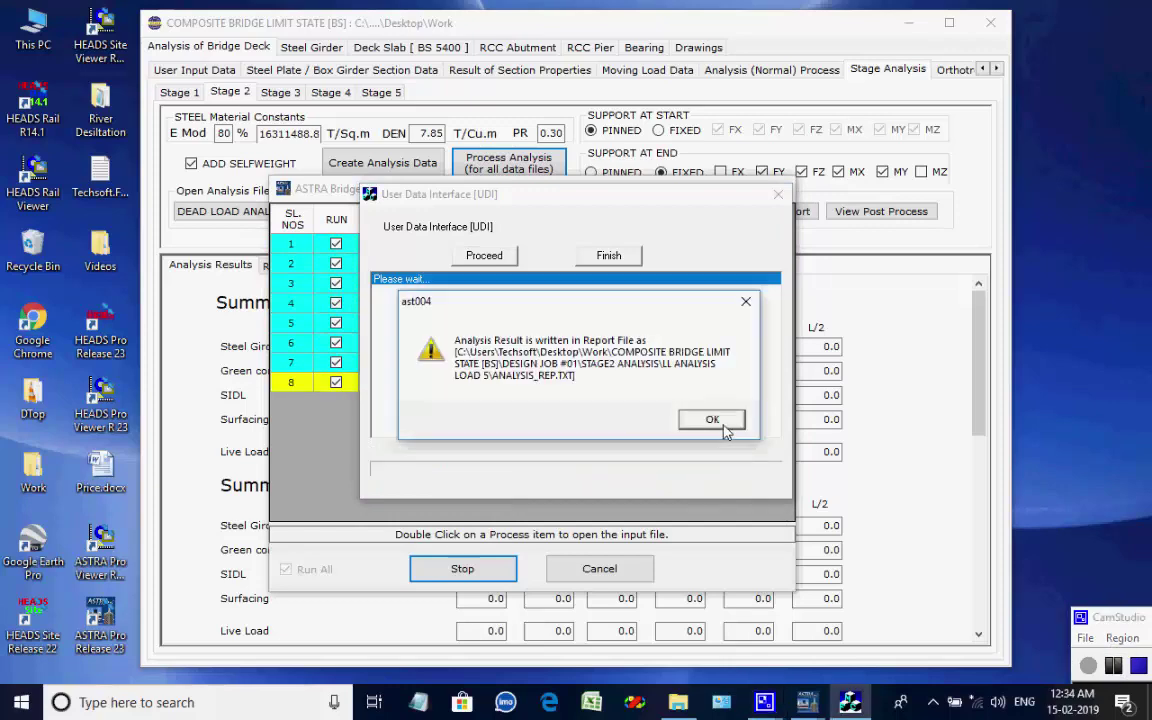
left_click(720, 421)
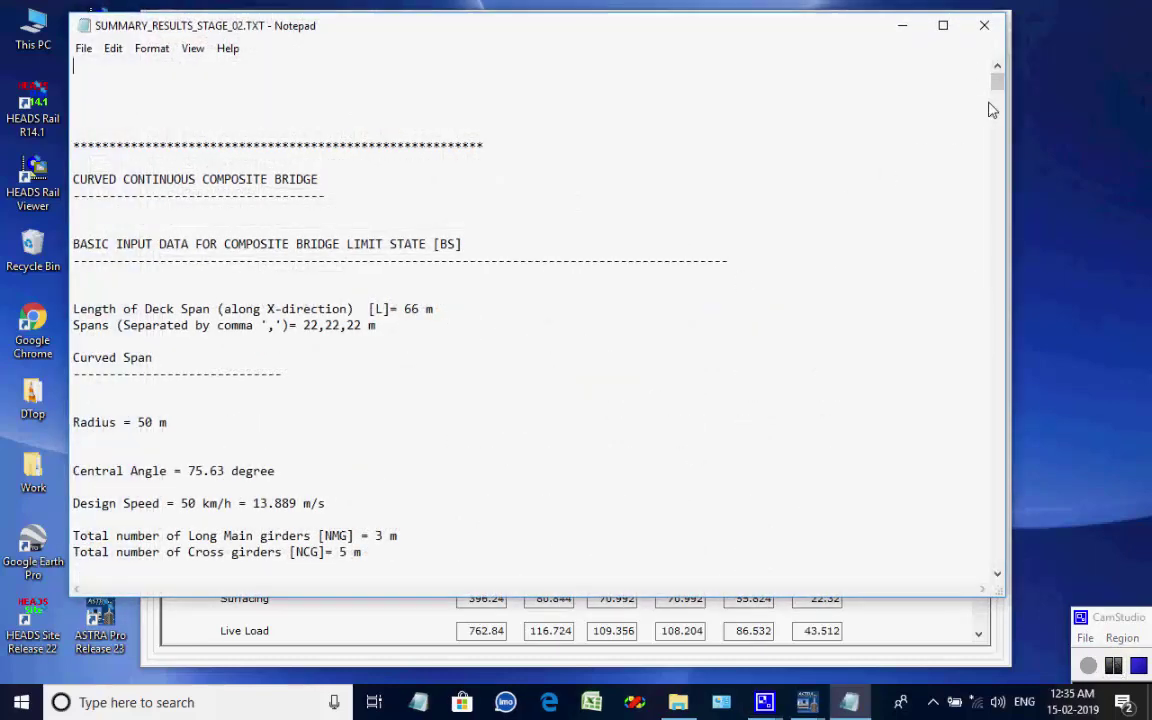
- Close SUMMARY_RESULTS_STAGE_02.TXT and review the Stage 2 moment and shear summaries, the DL, SIDL and LL support reactions and the maximum forces
left_click(984, 25)
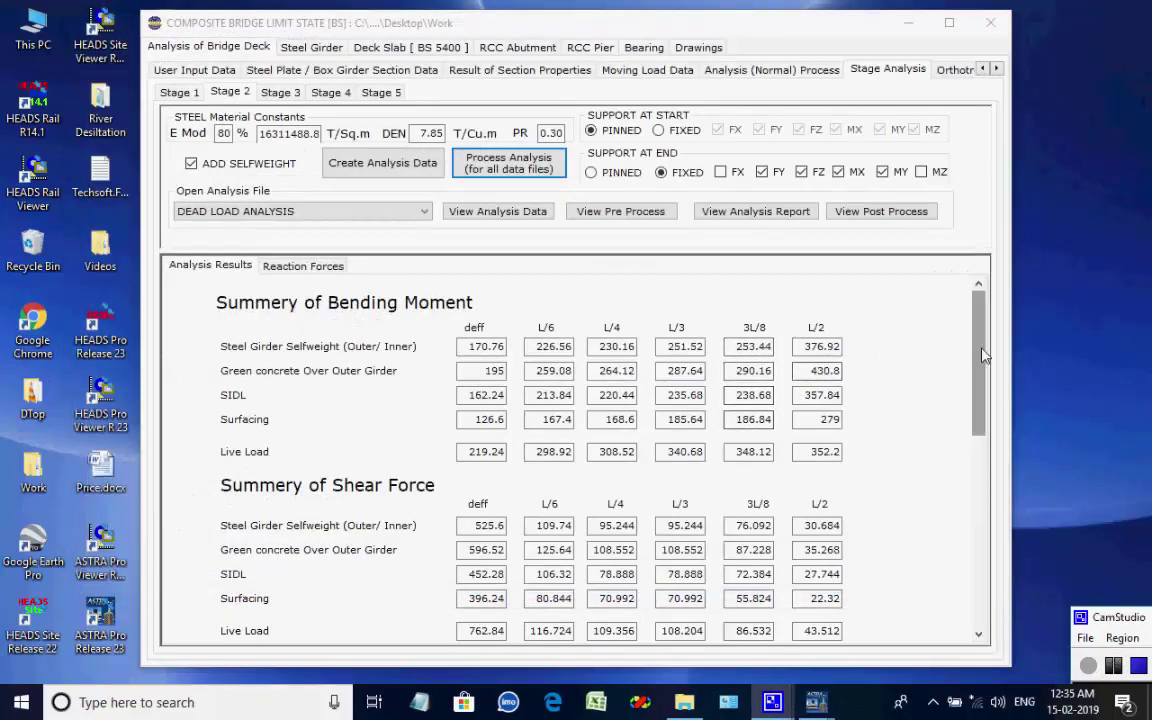
left_click_drag(977, 370, 972, 334)
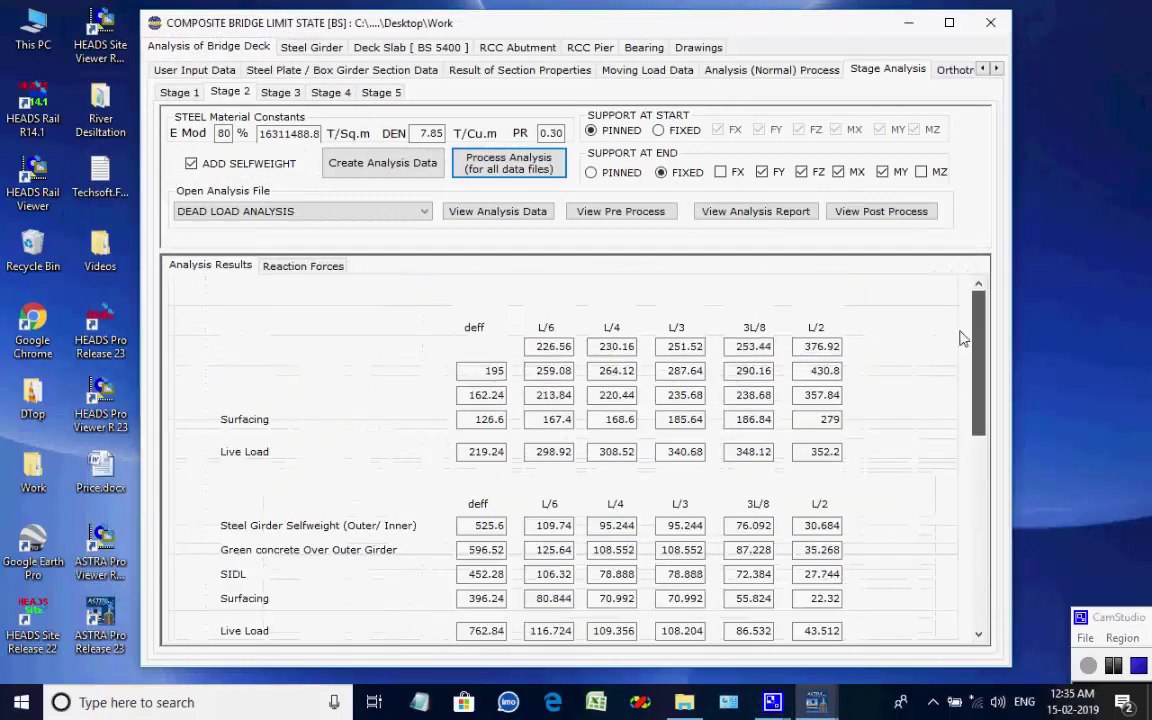
left_click(314, 269)
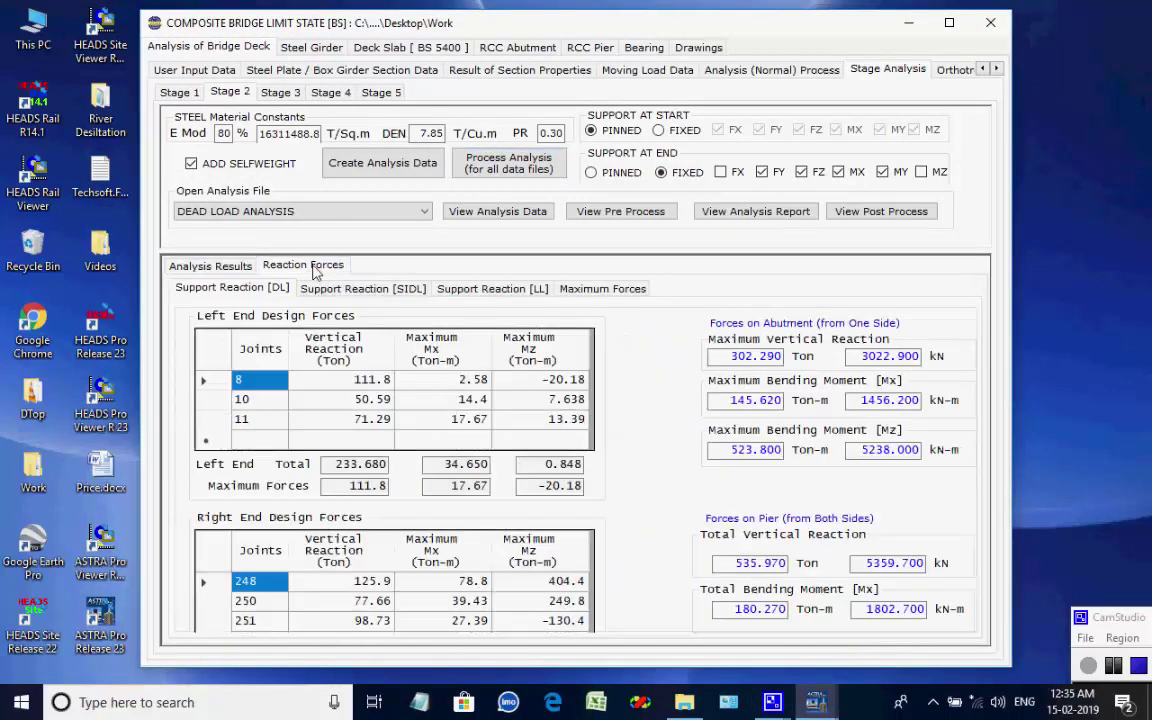
left_click(410, 291)
left_click(452, 298)
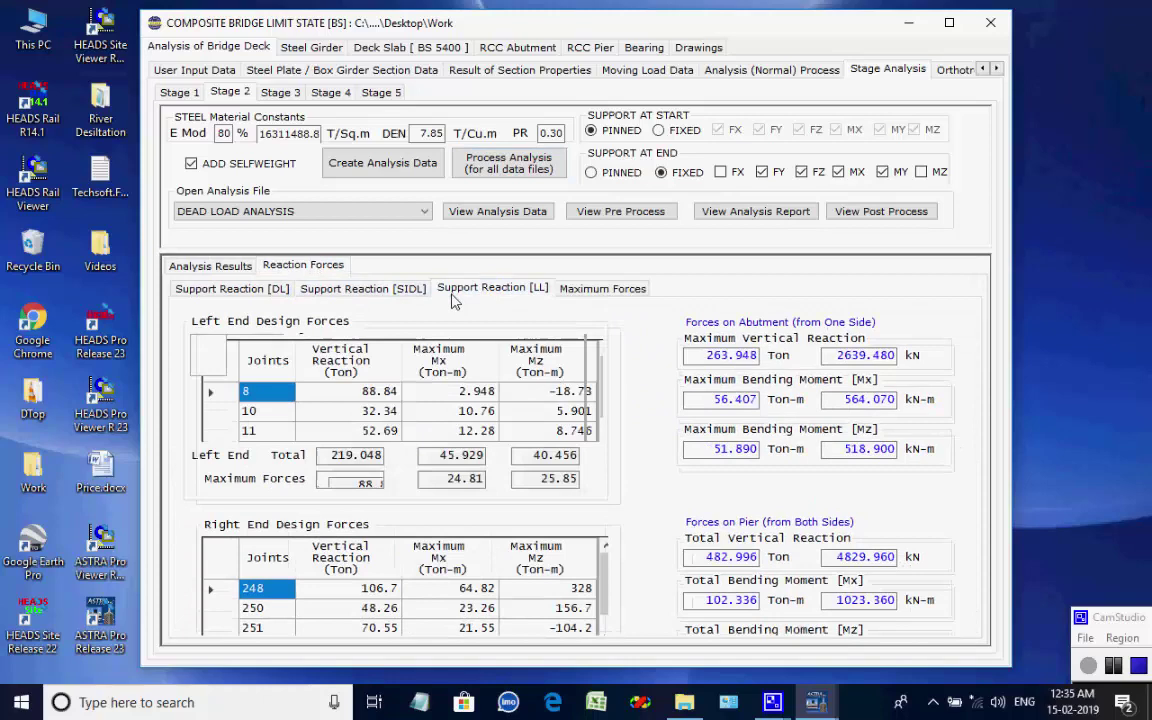
left_click(596, 289)
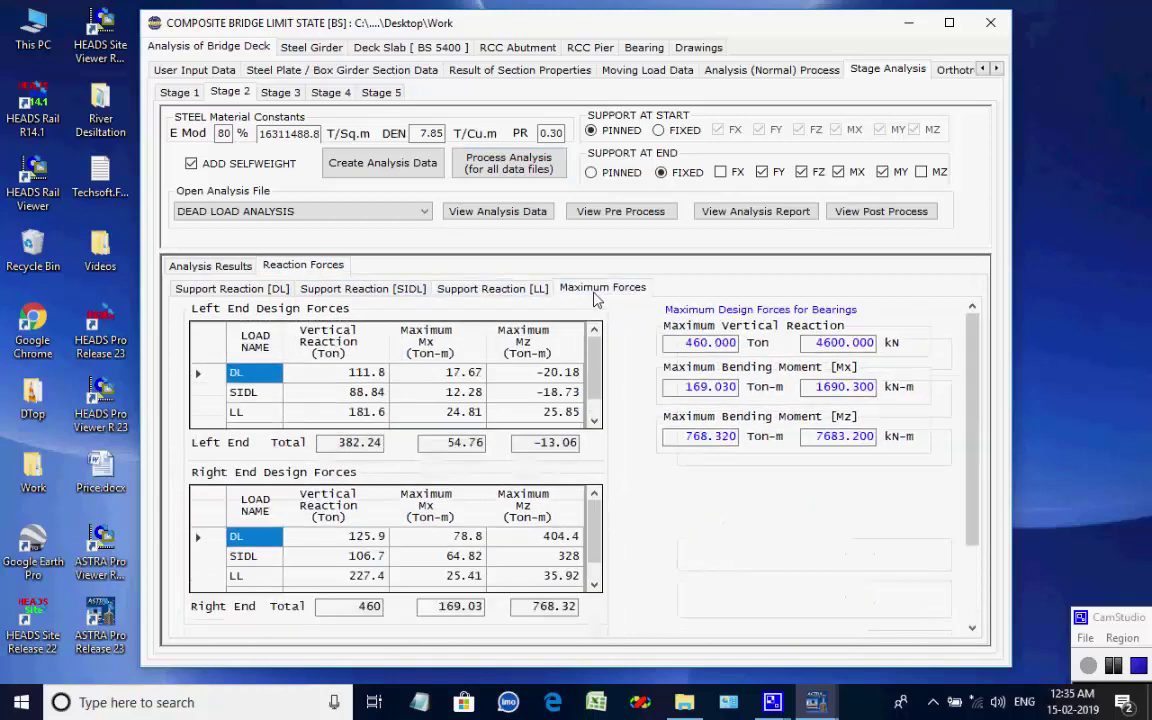
- Create the analysis data files for Stage 3, keeping DEAD LOAD ANALYSIS as the analysis file
left_click(283, 96)
left_click(390, 163)
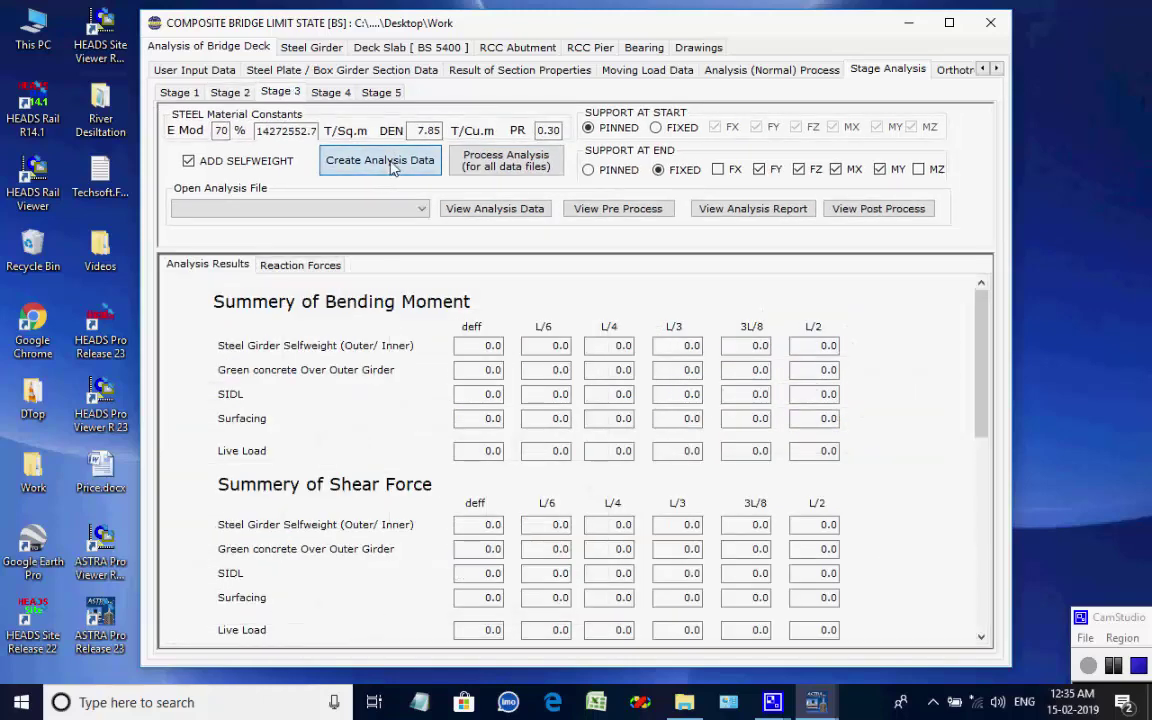
left_click(707, 412)
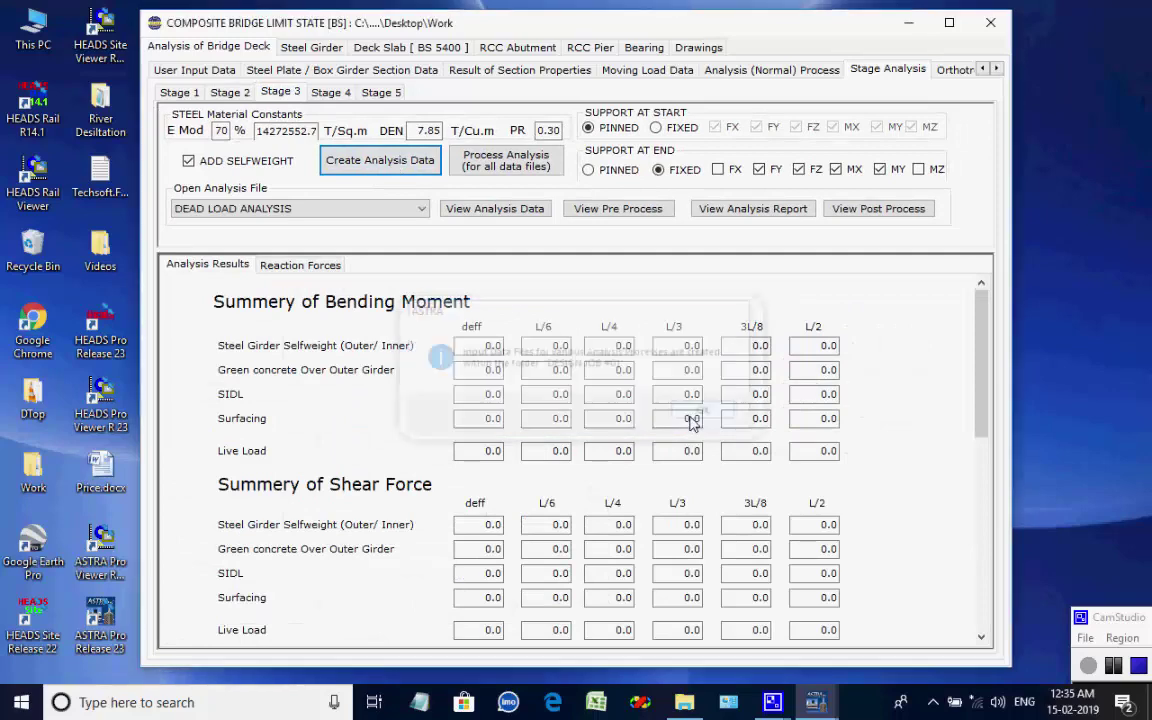
left_click(422, 209)
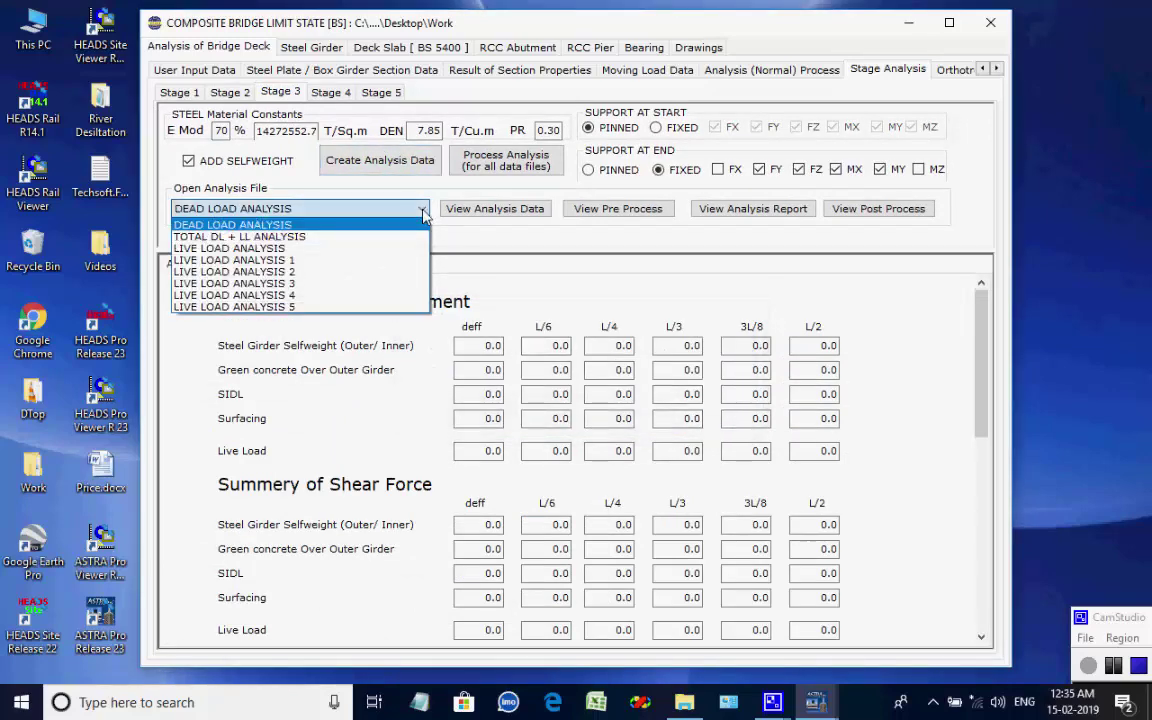
left_click(422, 213)
- Process the Stage 3 analysis for all eight dead load, live load and total load data files
left_click(478, 158)
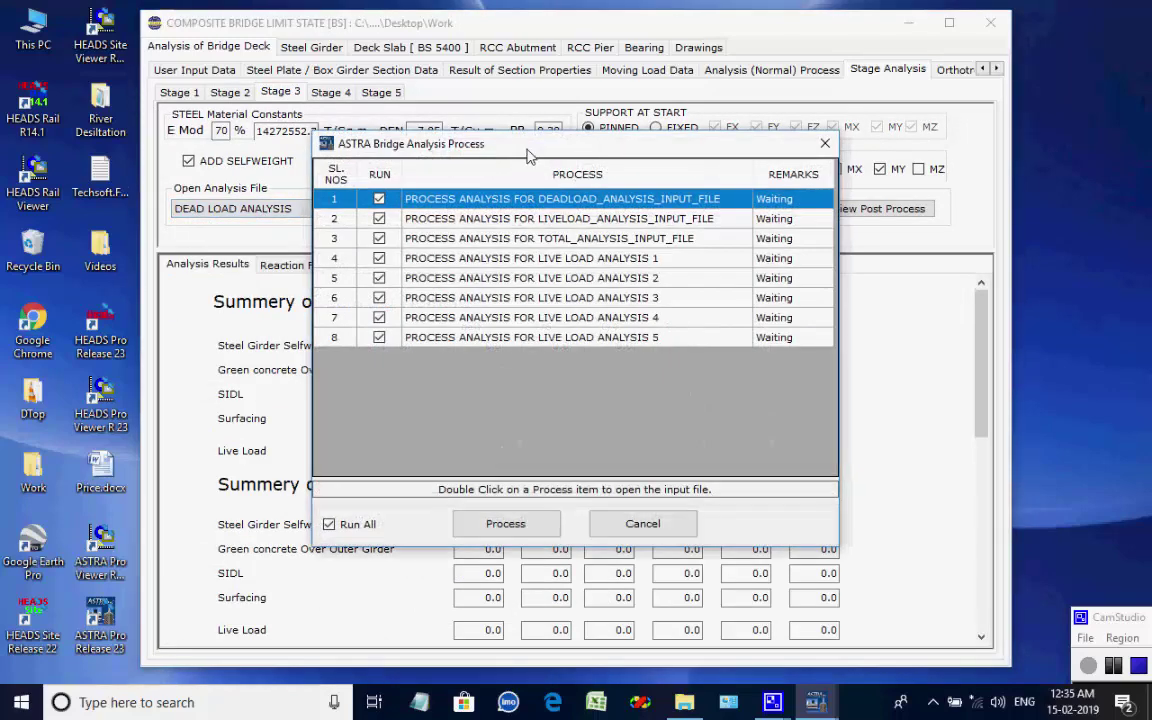
left_click_drag(528, 156, 489, 204)
left_click(481, 574)
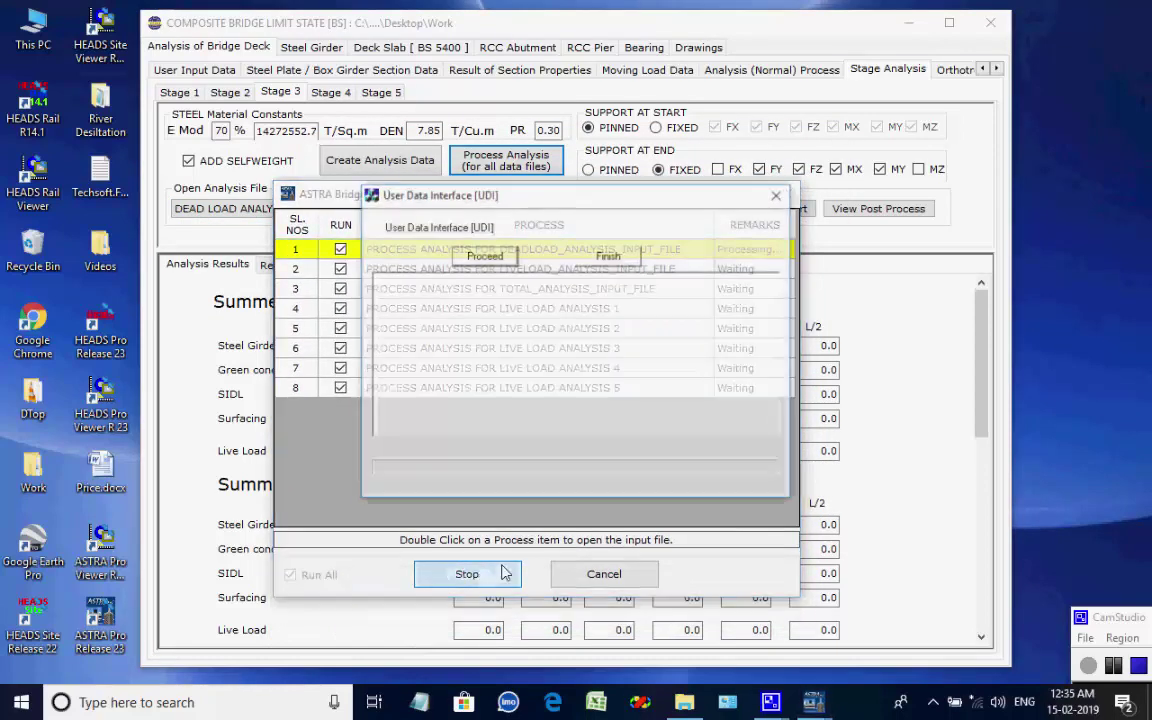
left_click(485, 256)
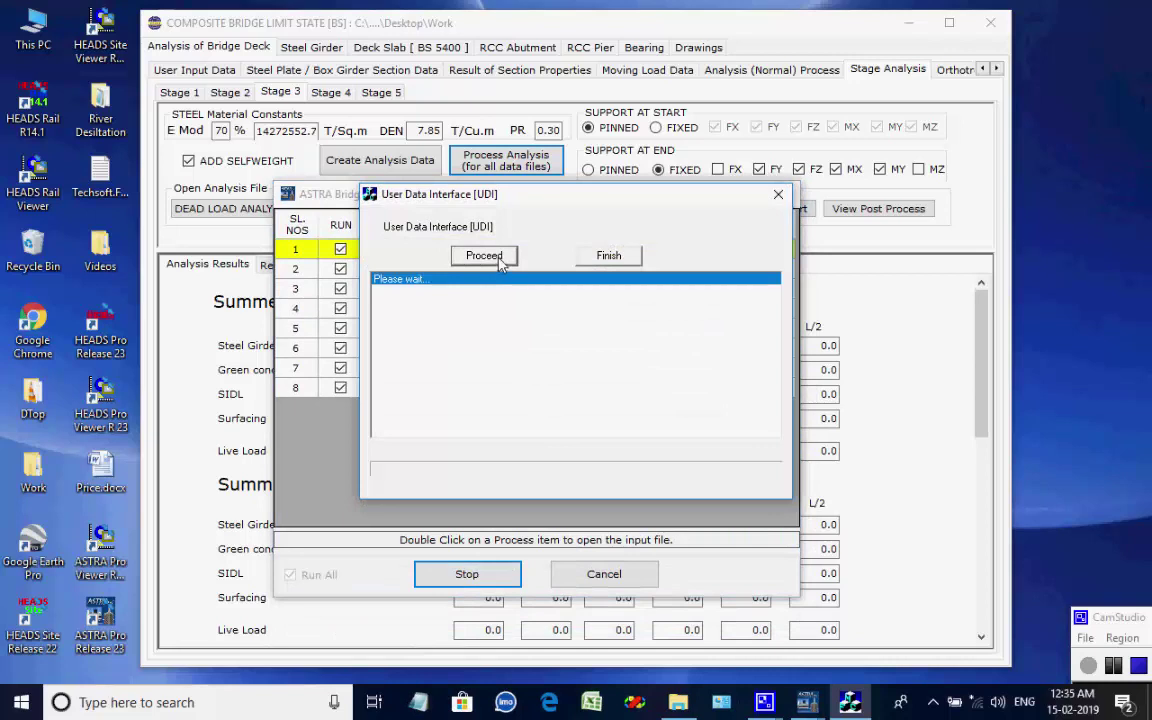
left_click(672, 411)
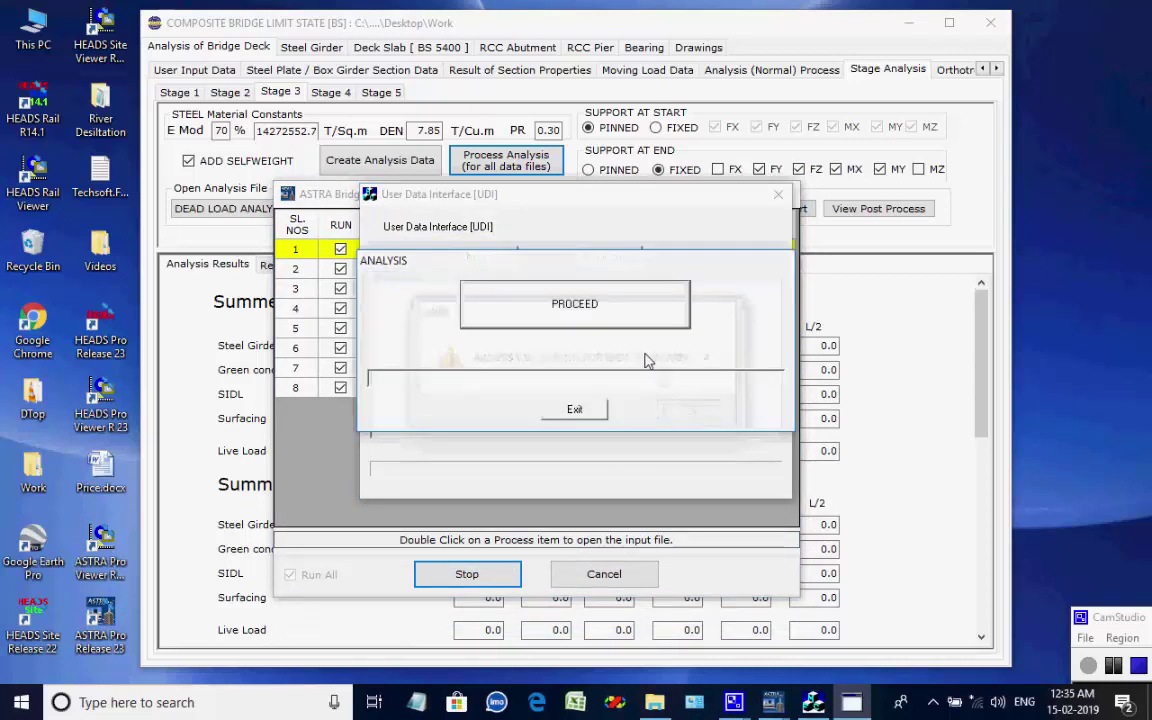
left_click(619, 324)
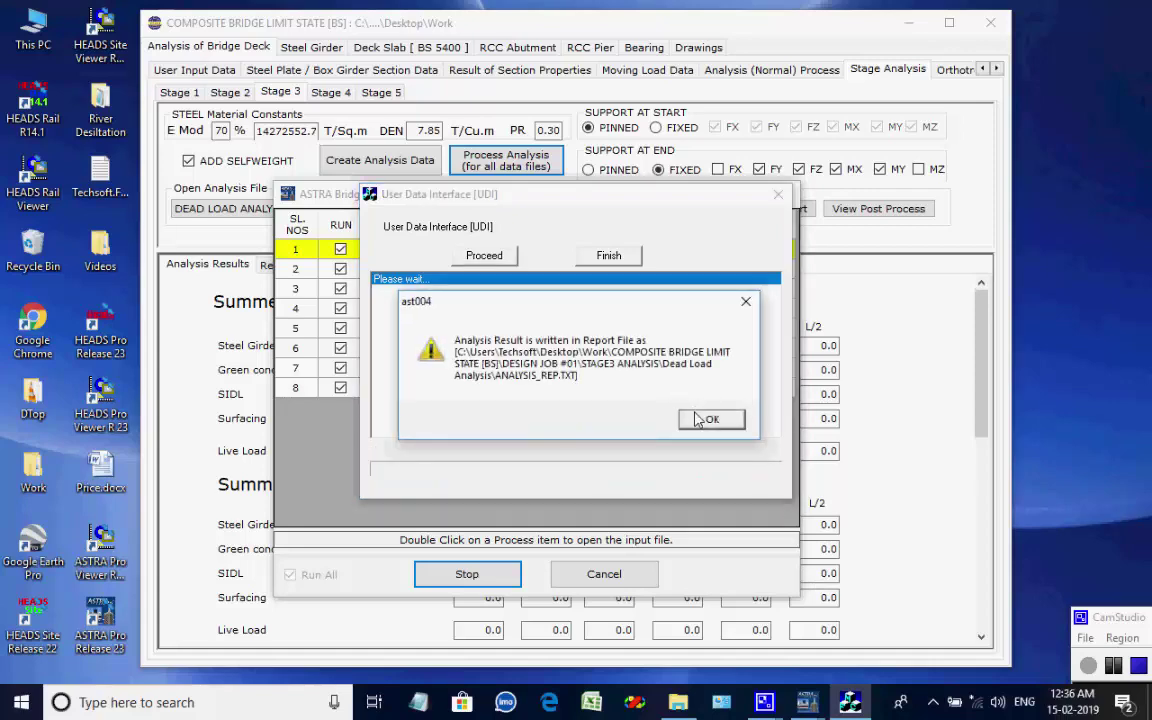
left_click(712, 420)
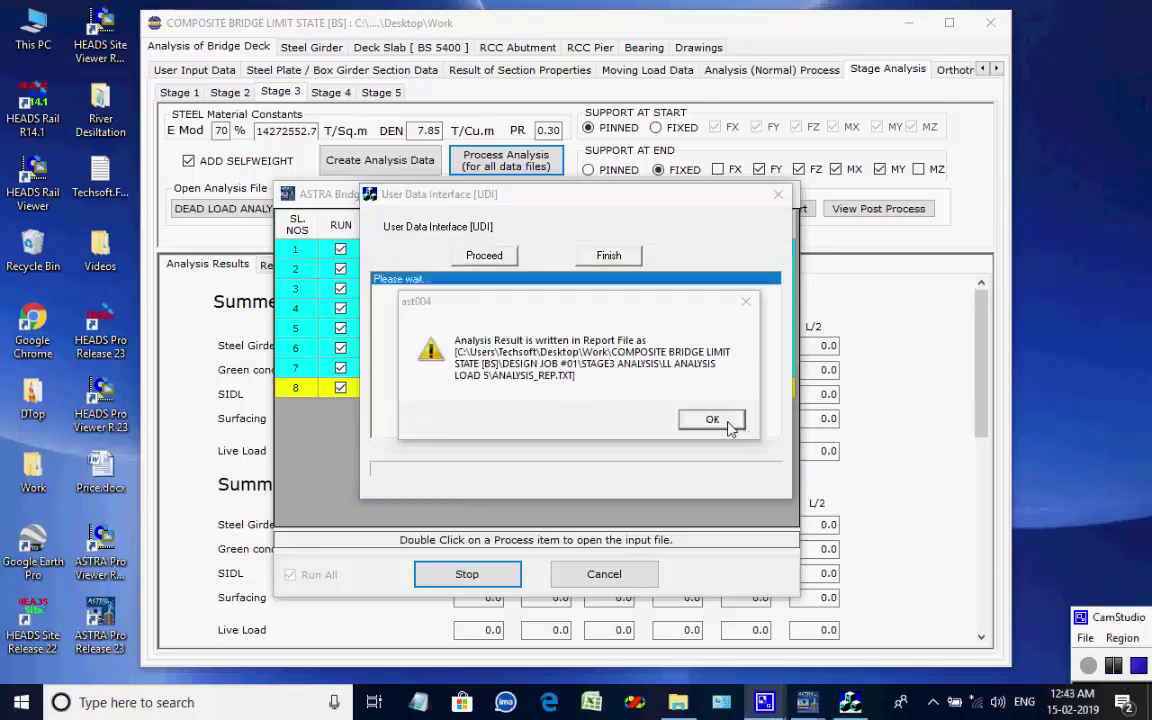
left_click(728, 423)
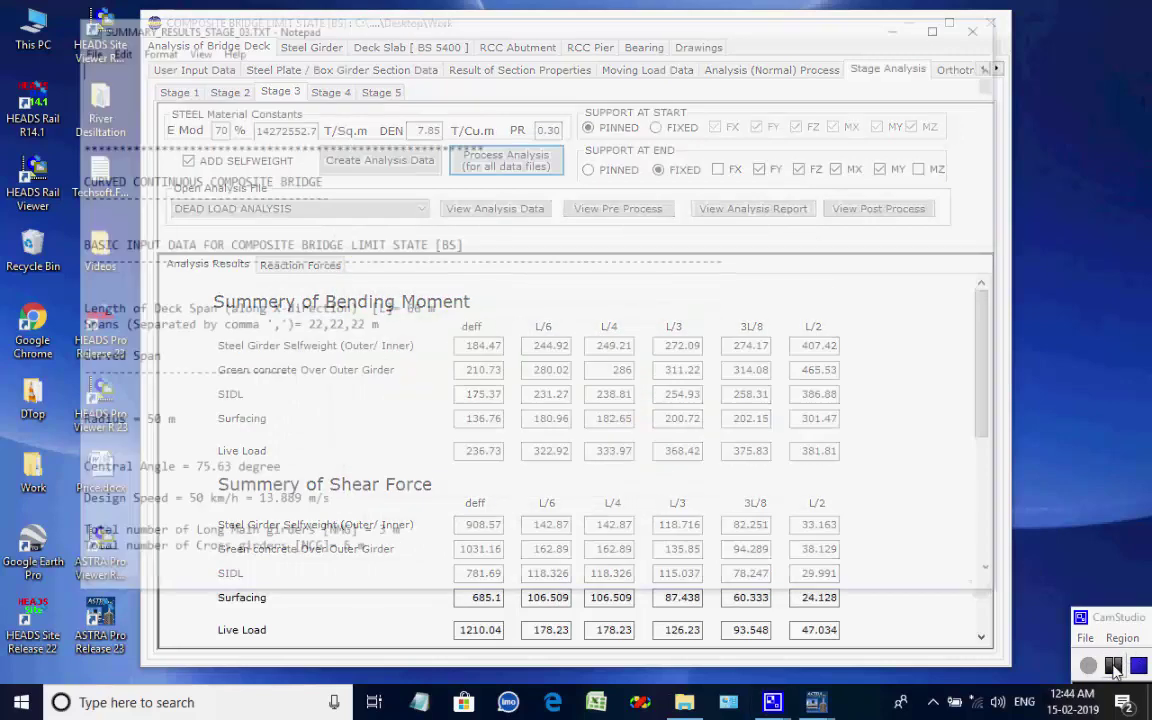
- Close SUMMARY_RESULTS_STAGE_03.TXT and review the Stage 3 support reactions for DL, SIDL and LL and the maximum design forces
left_click(983, 28)
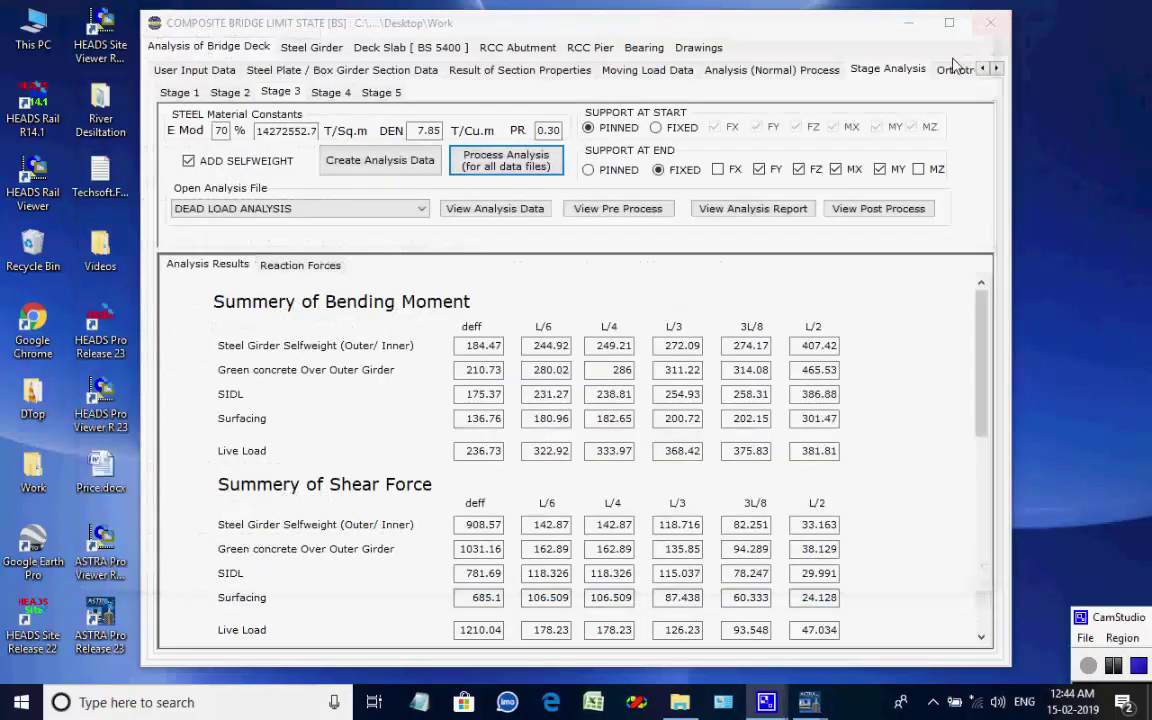
left_click(295, 265)
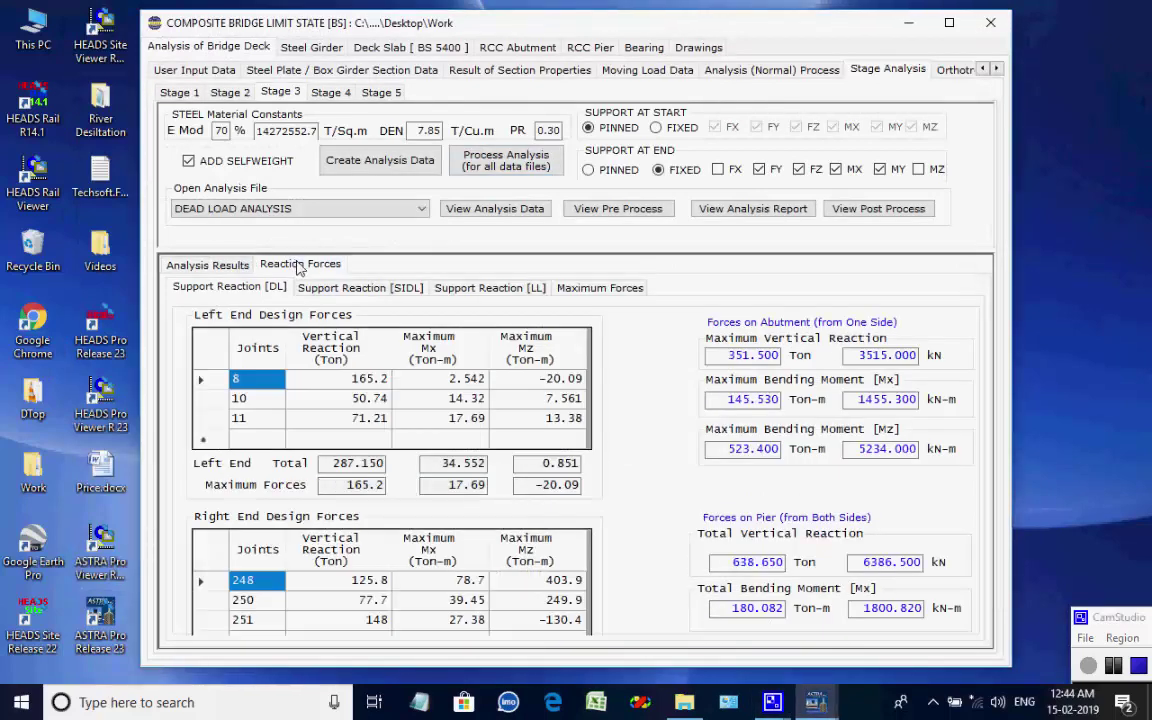
left_click(372, 287)
left_click(446, 290)
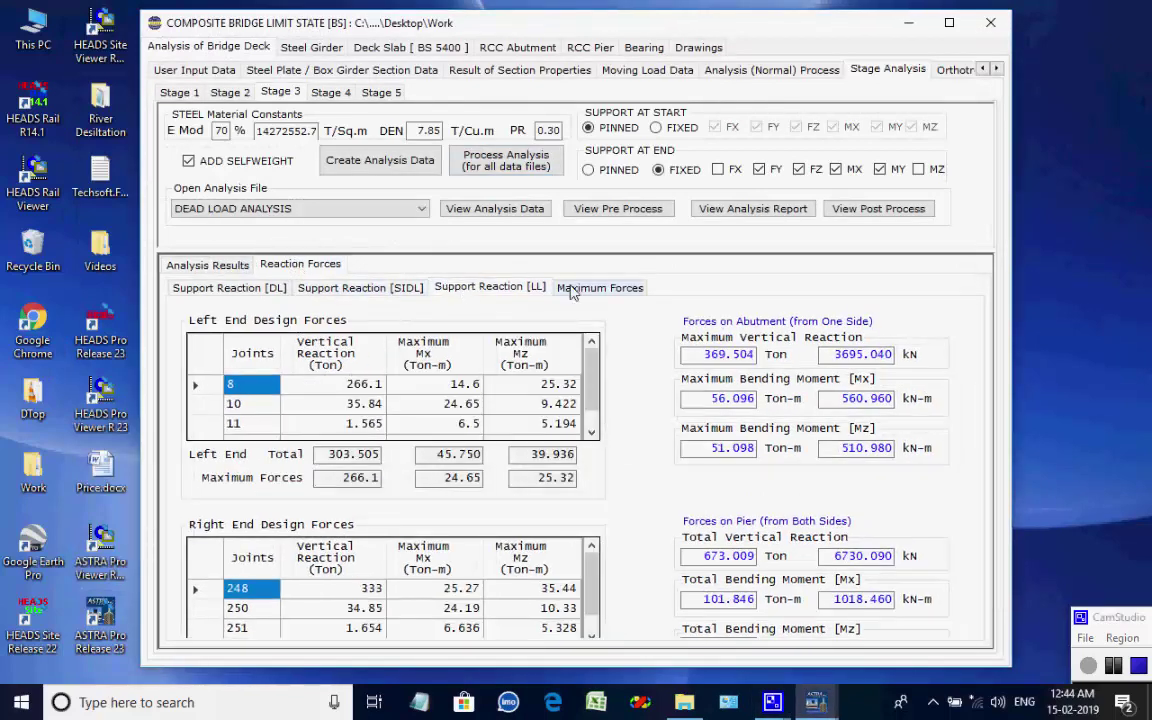
left_click(575, 288)
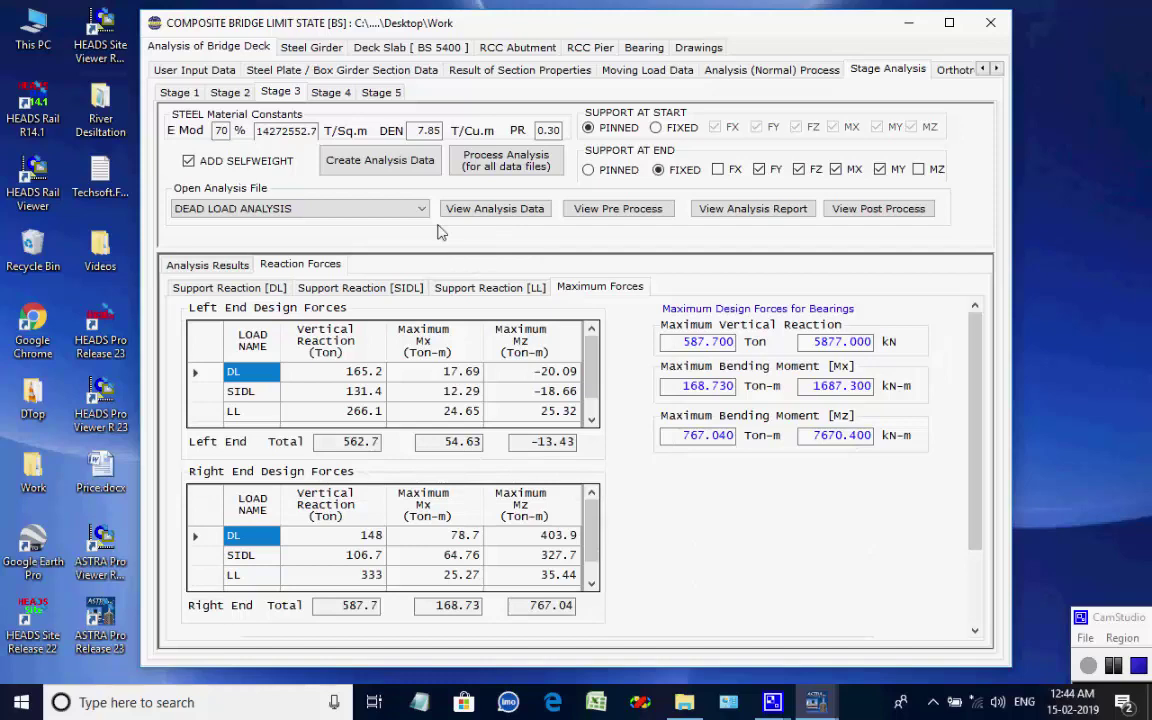
- Create the analysis data files for Stage 4, keeping DEAD LOAD ANALYSIS as the analysis file
left_click(335, 92)
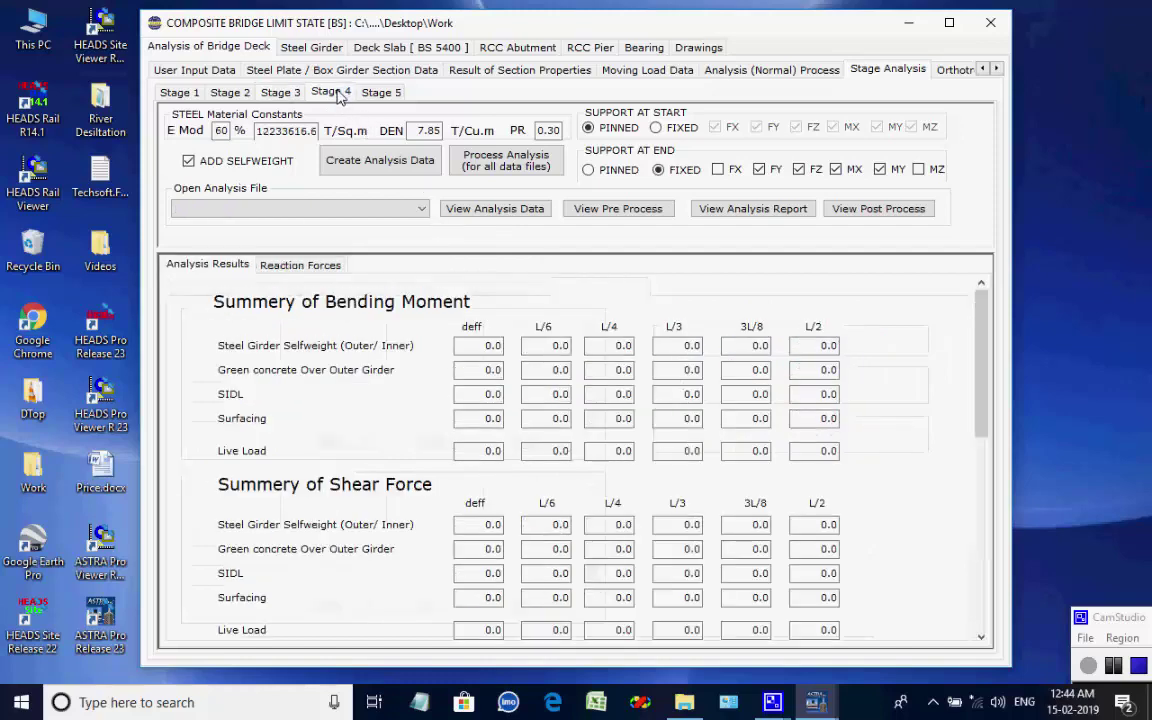
left_click(374, 165)
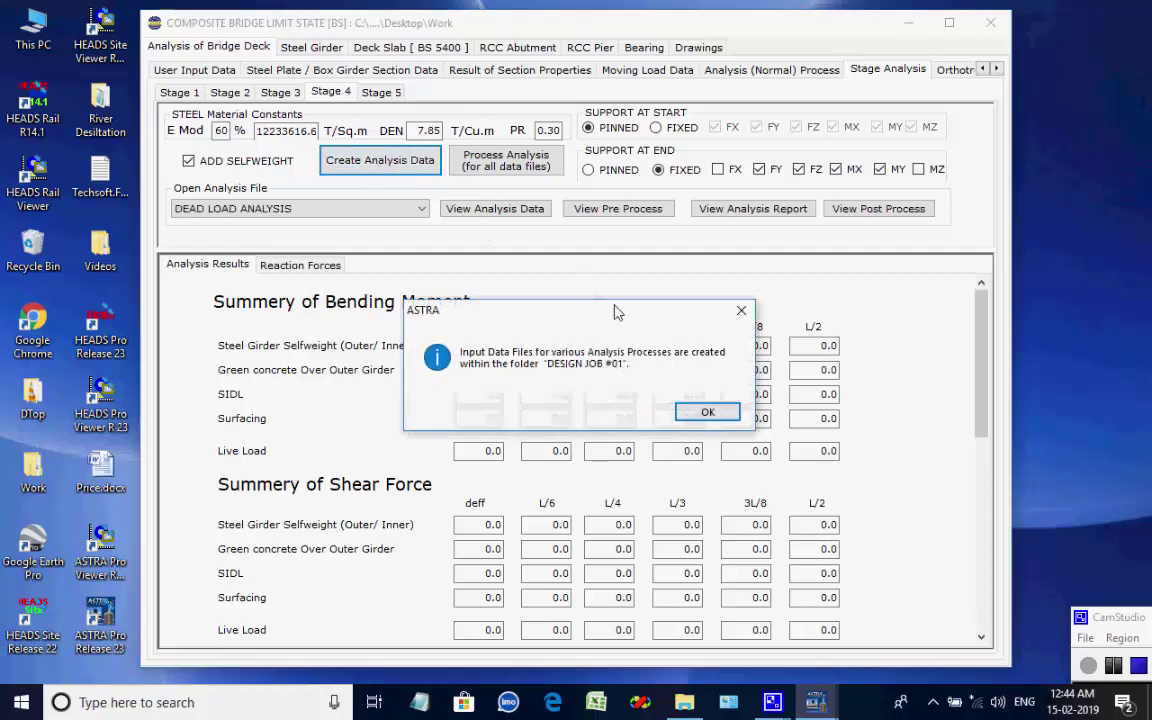
left_click(705, 413)
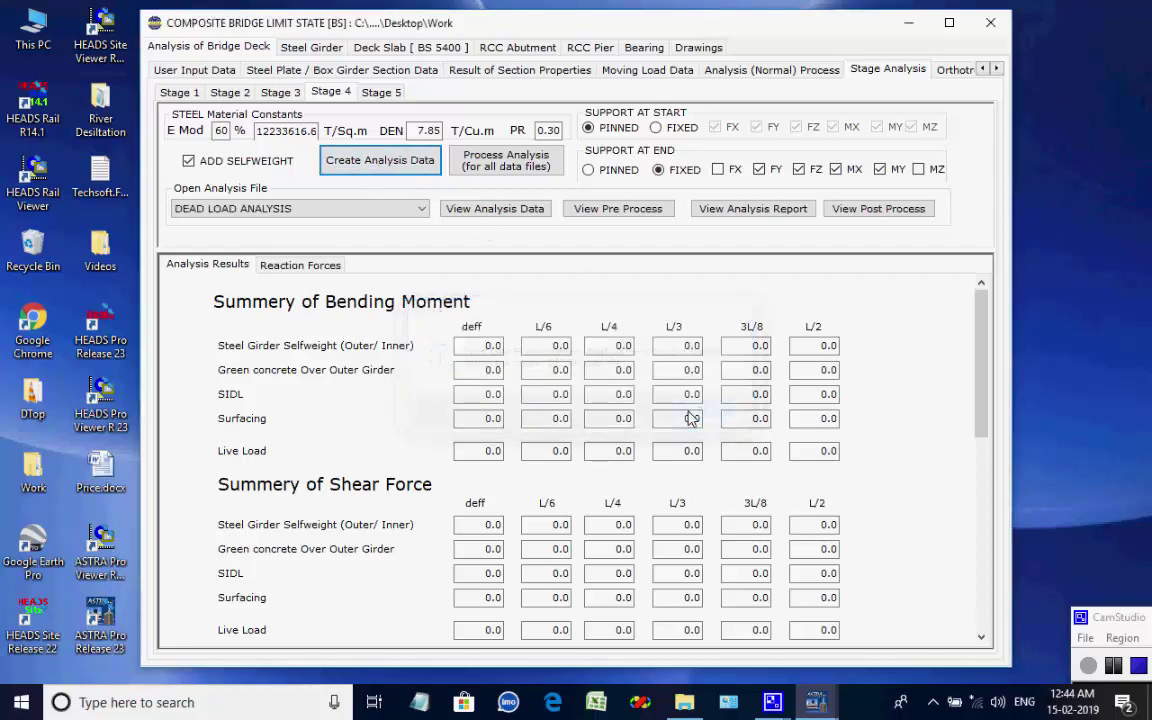
left_click(424, 209)
left_click(426, 210)
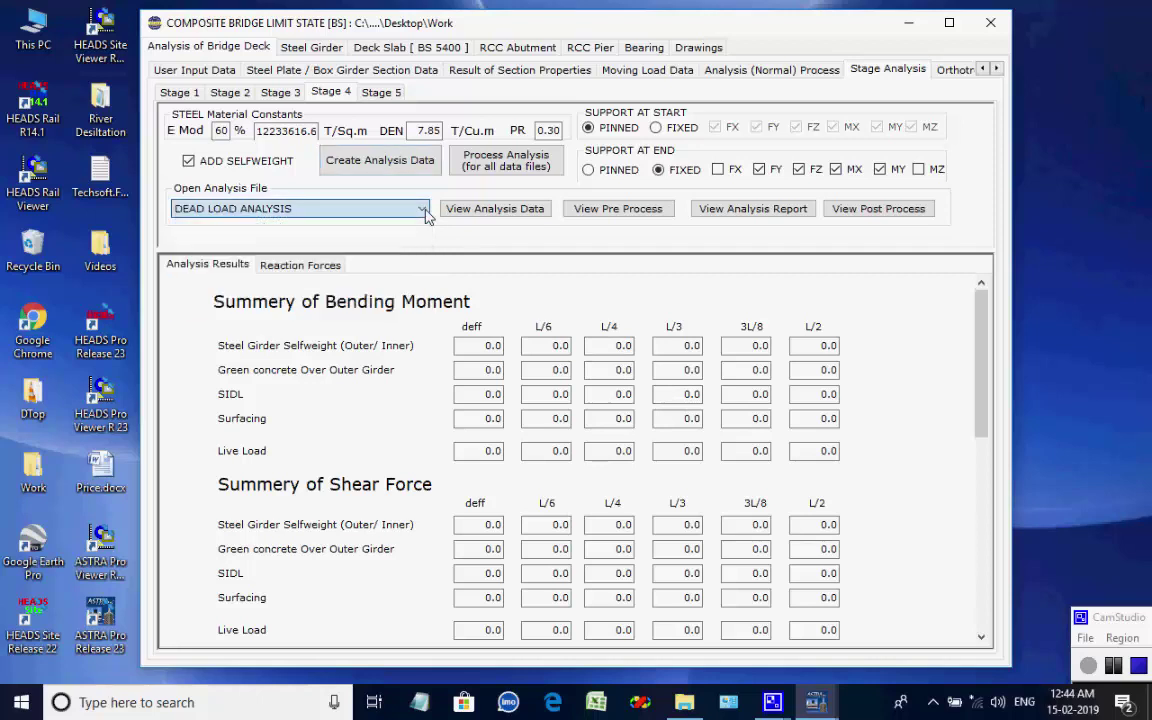
- Process the Stage 4 analysis for all eight data files, then close SUMMARY_RESULTS_STAGE_04.TXT and review the bending moment and shear force summaries
left_click(480, 166)
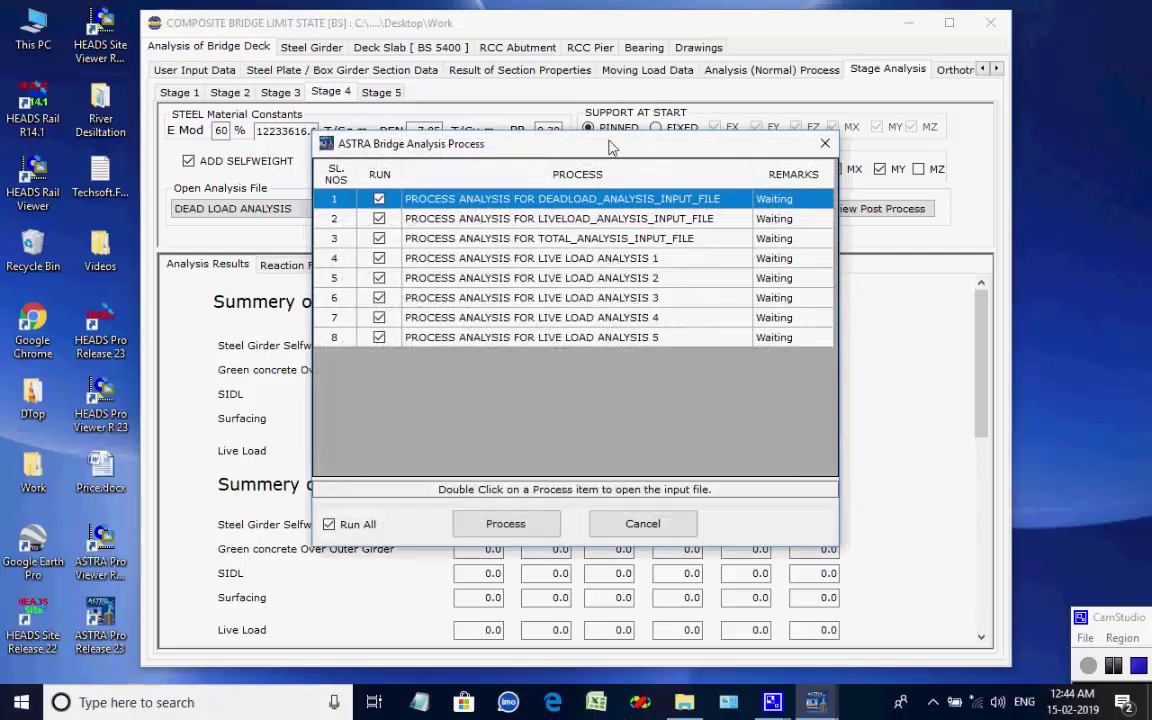
left_click_drag(612, 148, 564, 183)
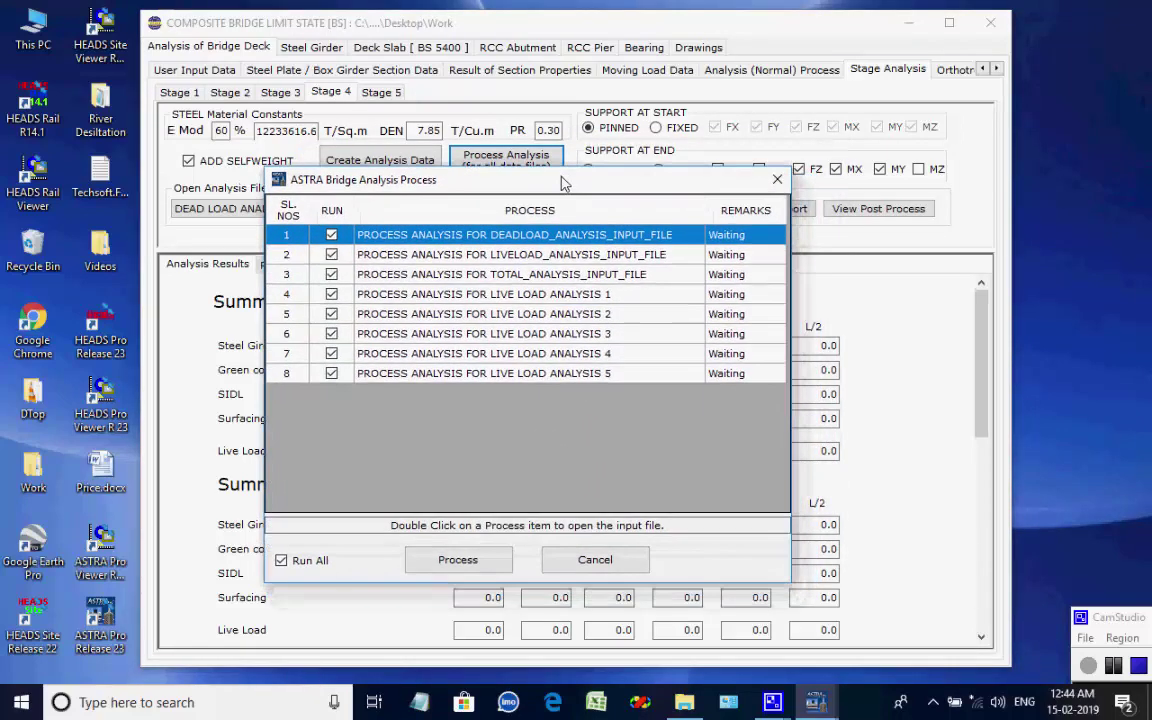
left_click(450, 560)
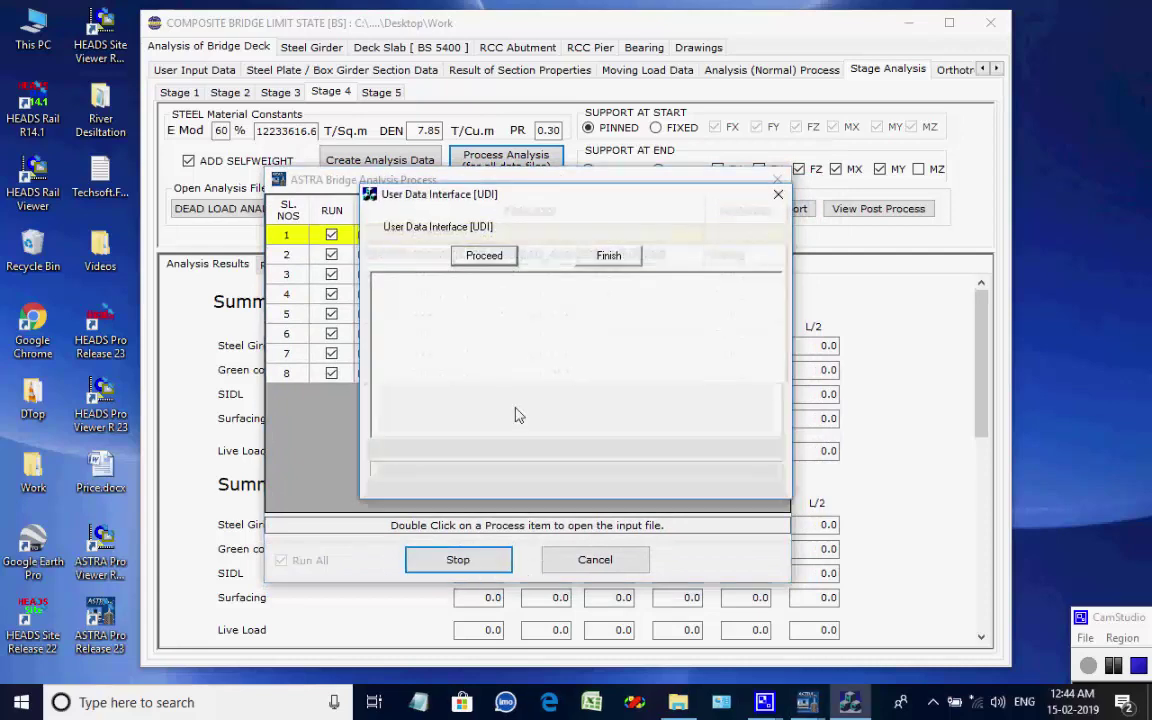
left_click(500, 260)
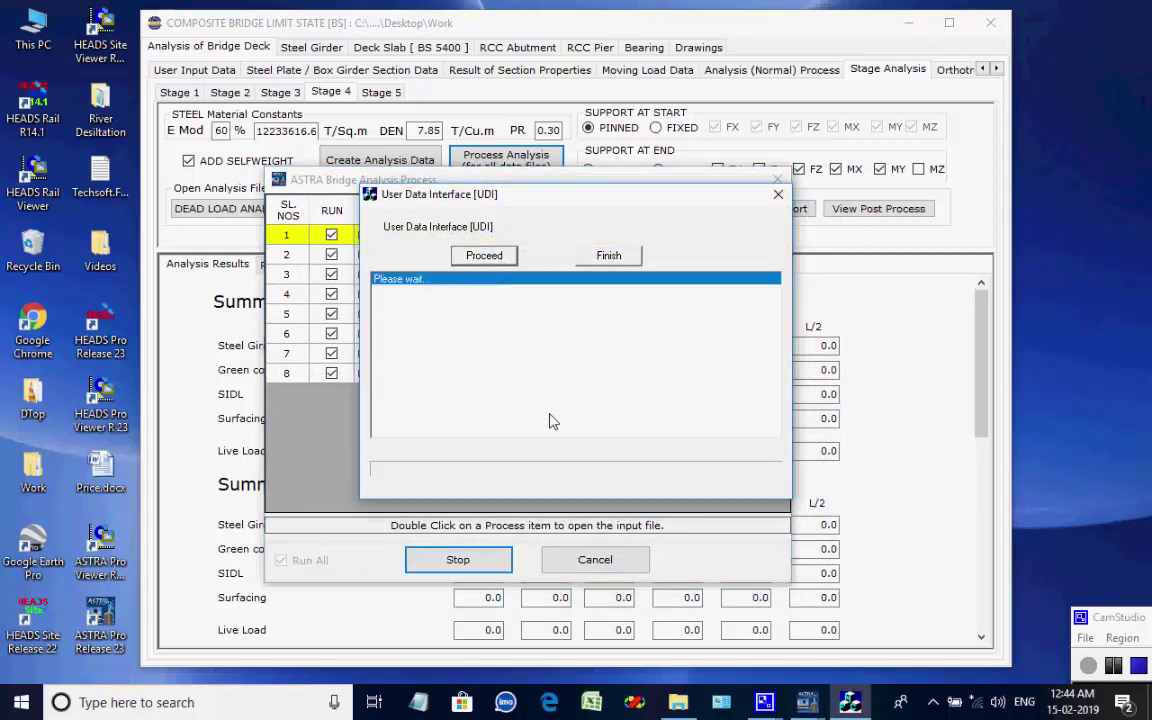
left_click(690, 413)
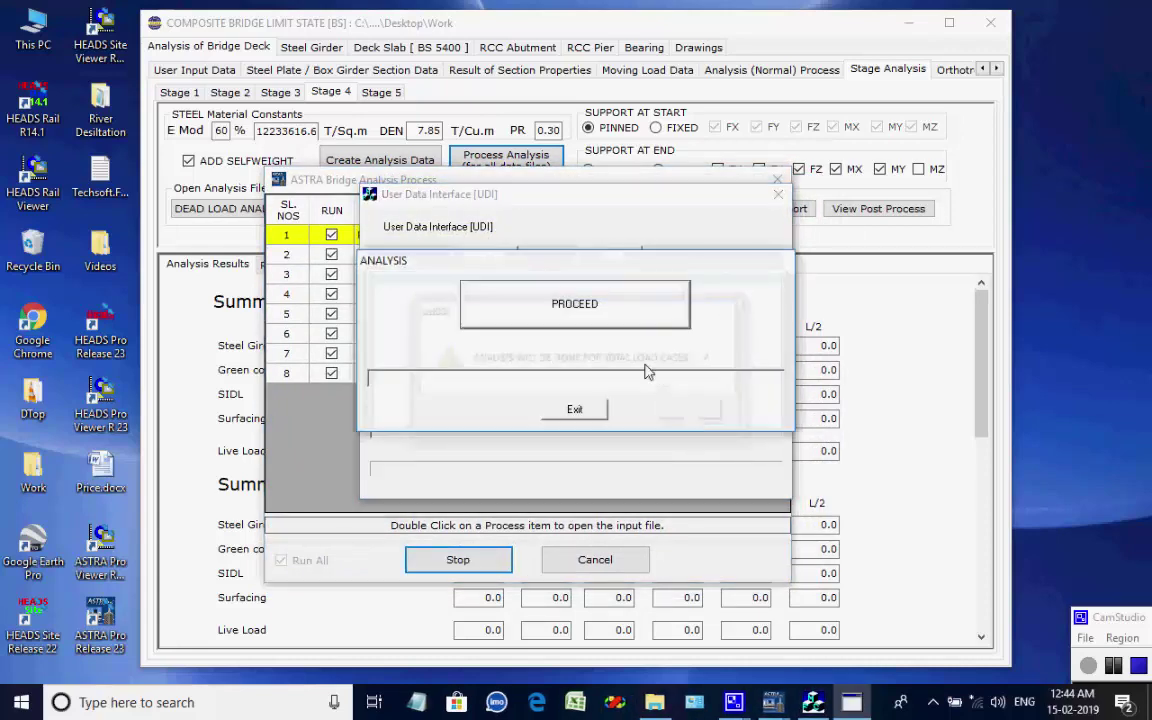
left_click(623, 323)
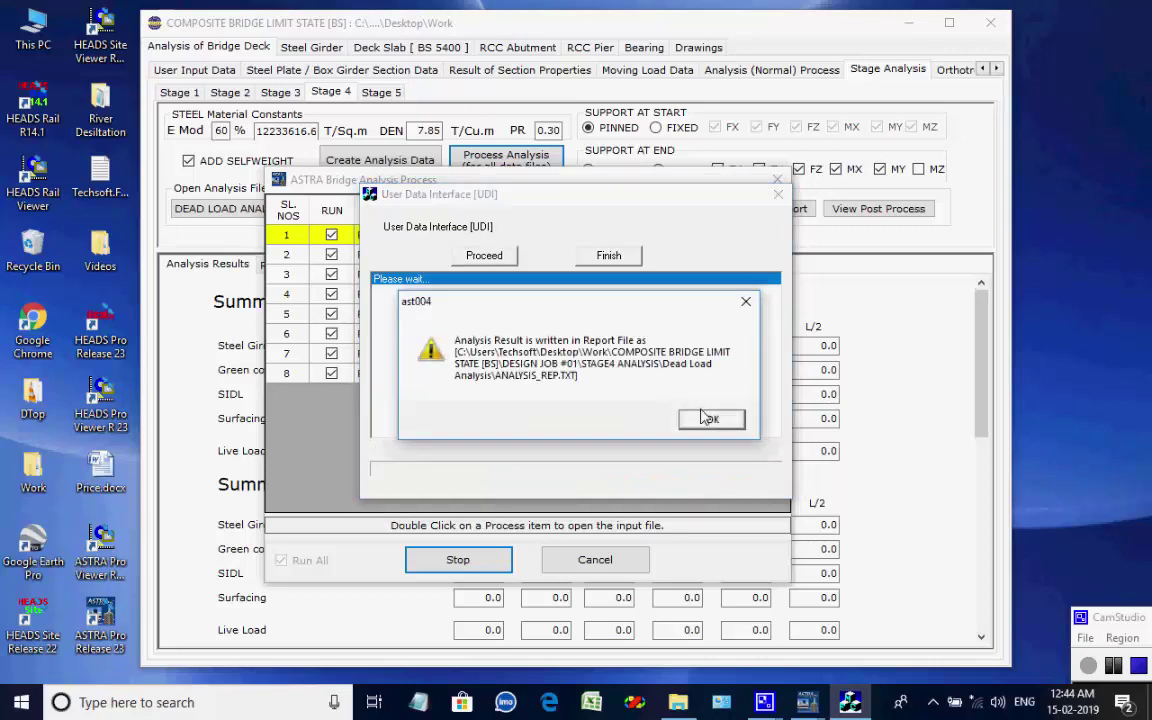
left_click(709, 419)
left_click(502, 258)
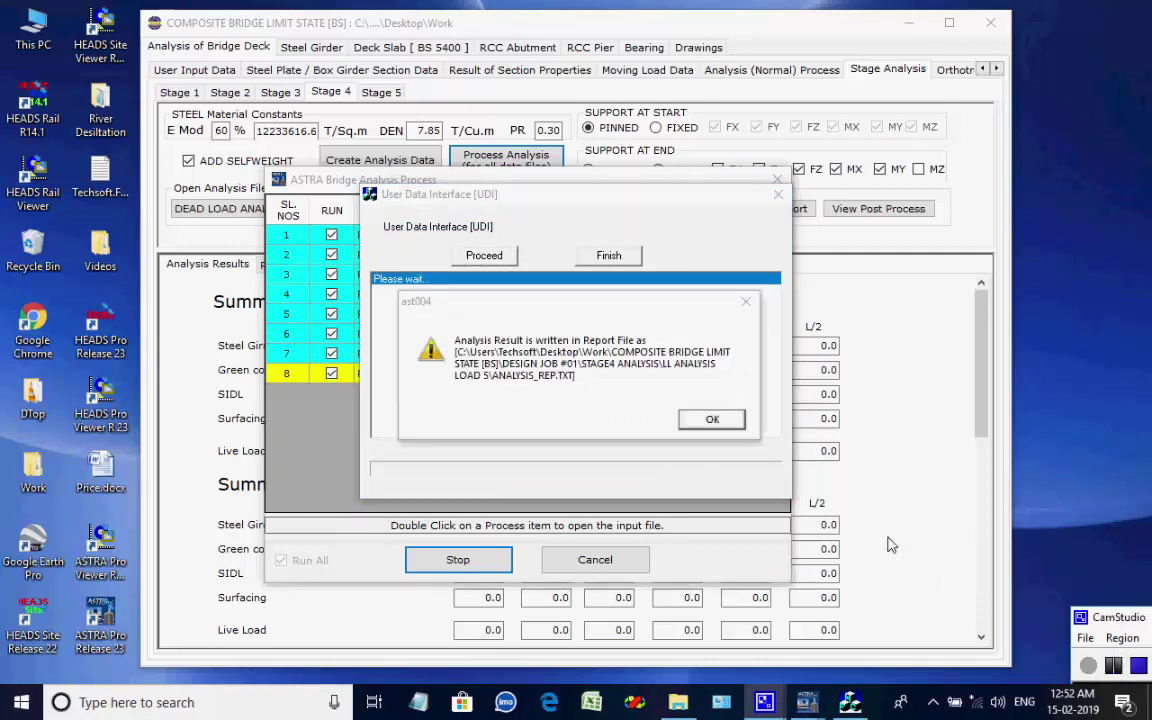
left_click(726, 422)
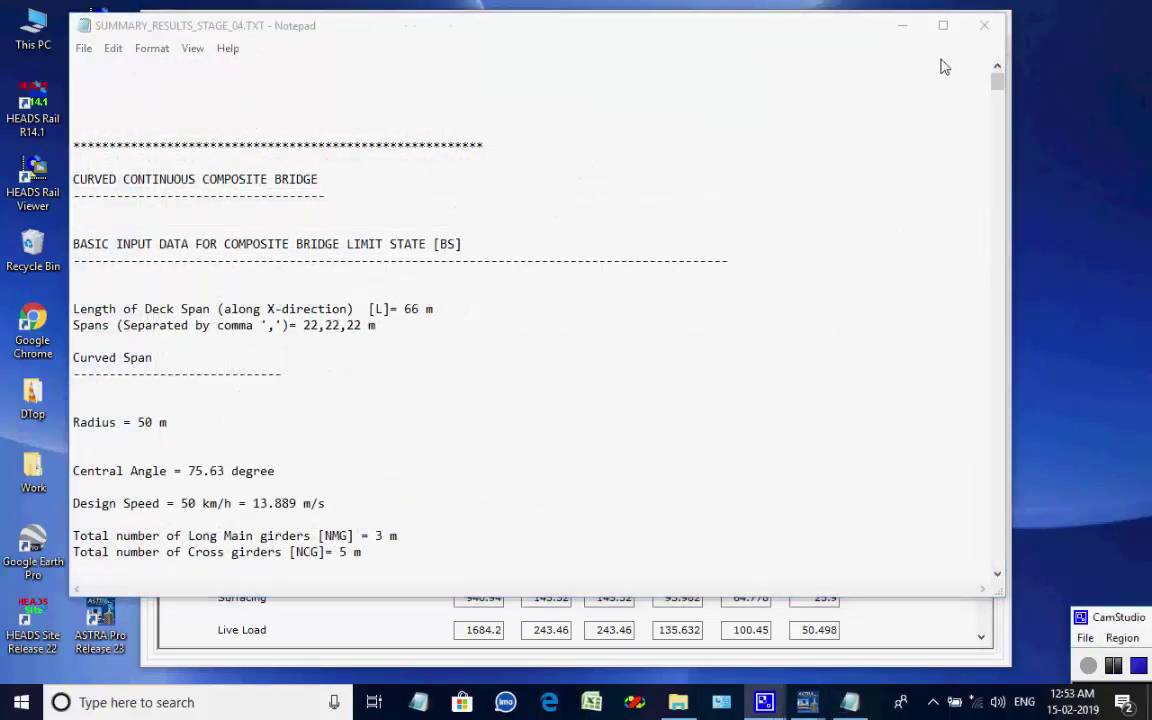
left_click(984, 25)
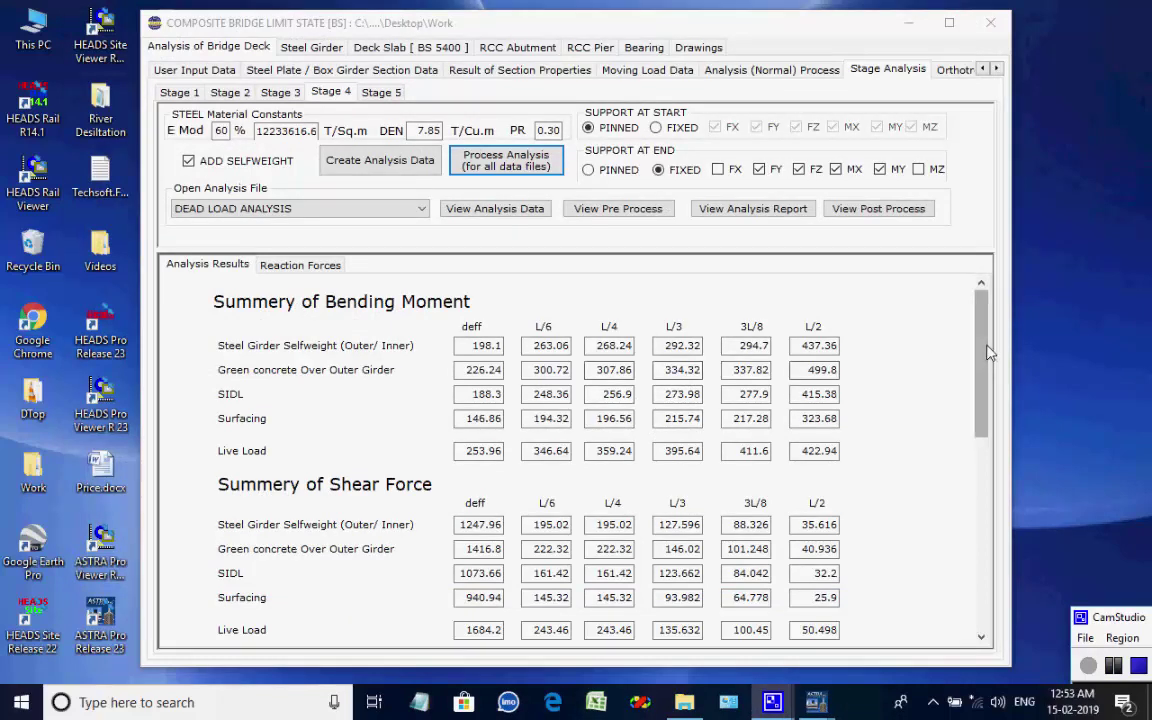
left_click_drag(987, 352, 997, 288)
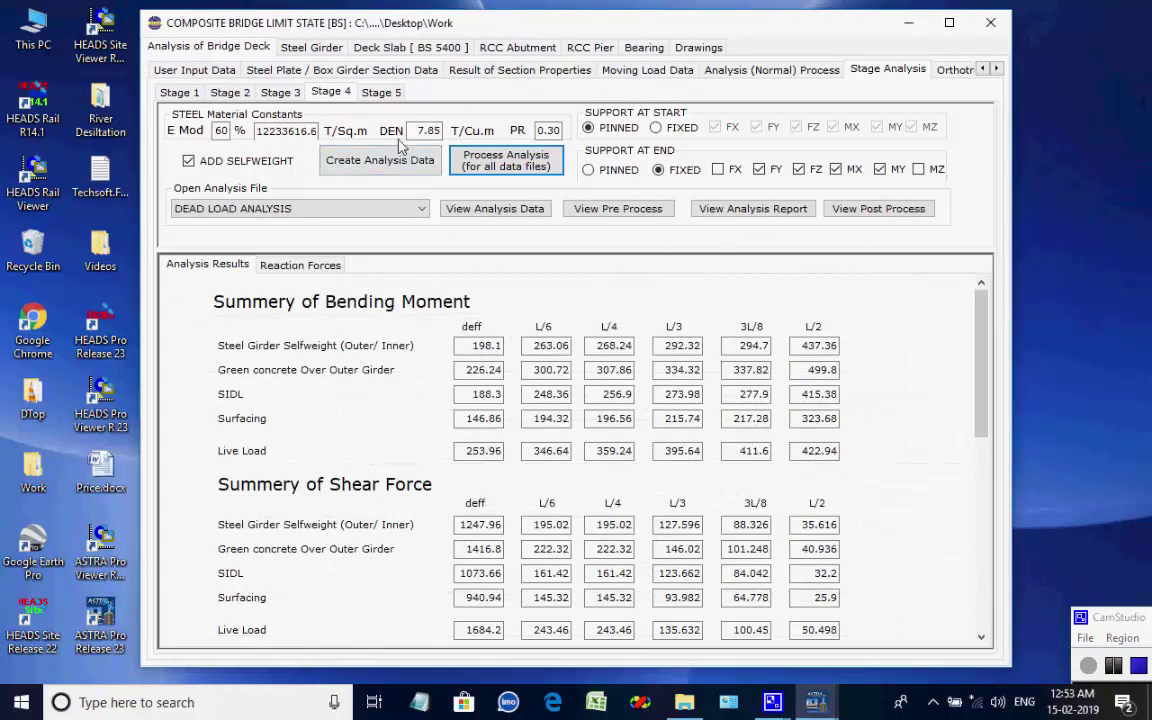
- Create the analysis data files for Stage 5, keeping DEAD LOAD ANALYSIS as the analysis file
left_click(390, 98)
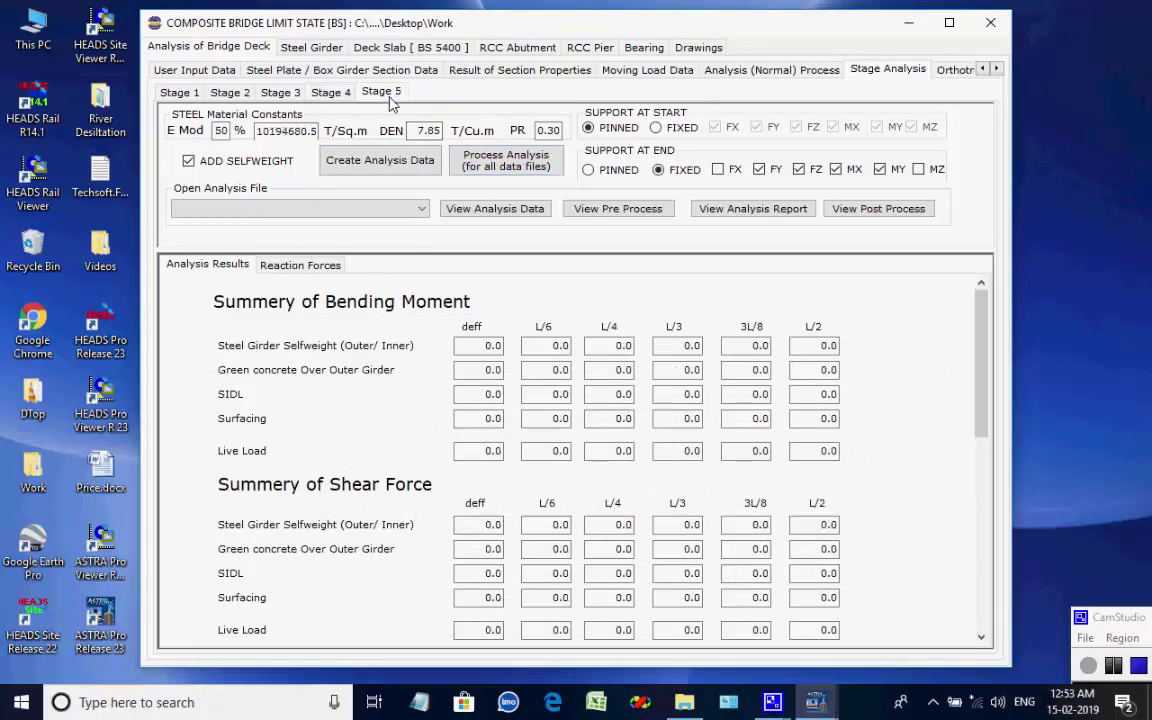
left_click(392, 165)
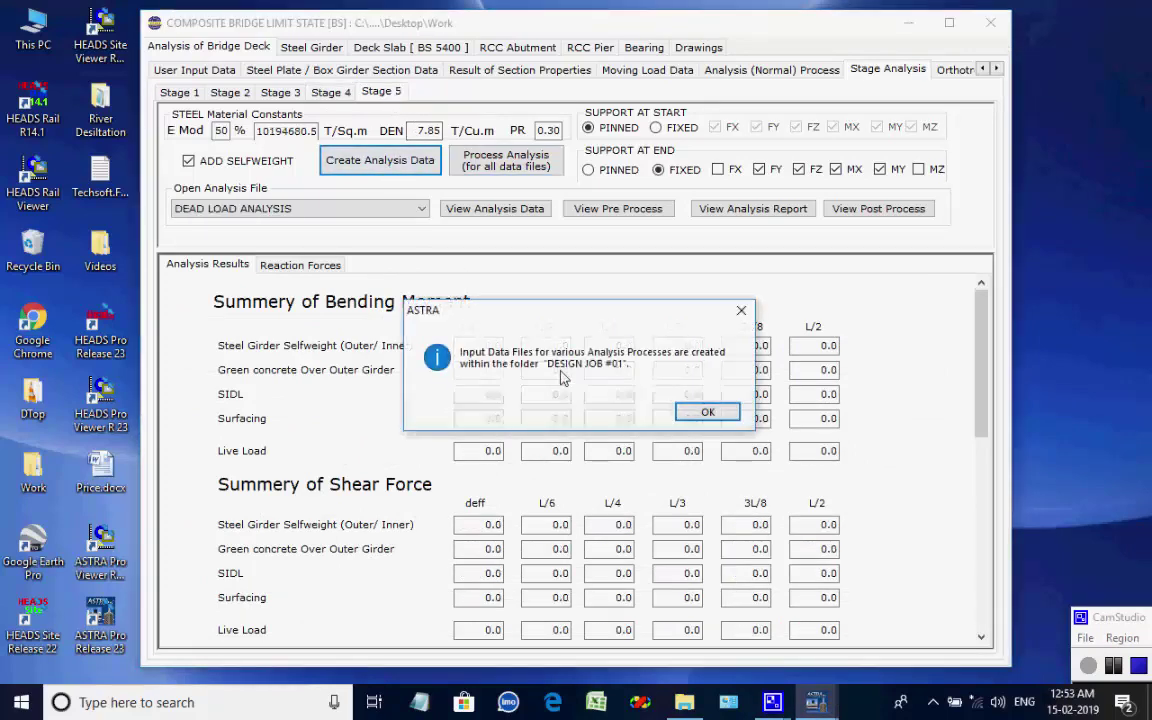
left_click(706, 418)
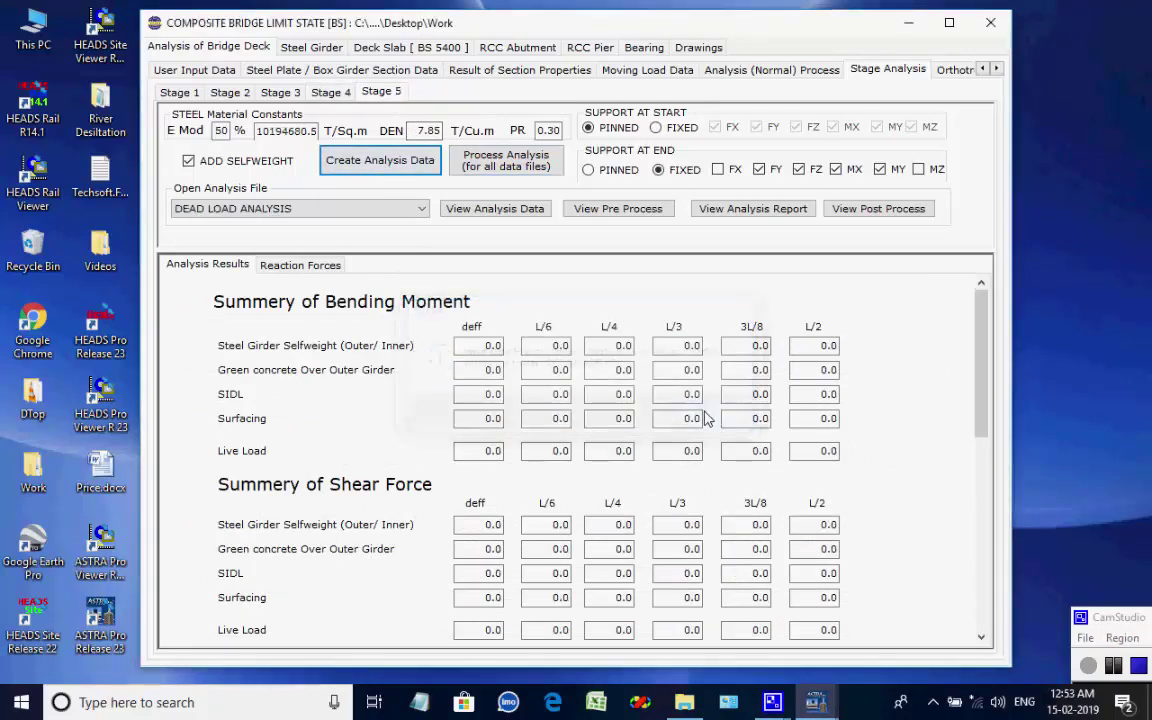
left_click(427, 212)
left_click(427, 218)
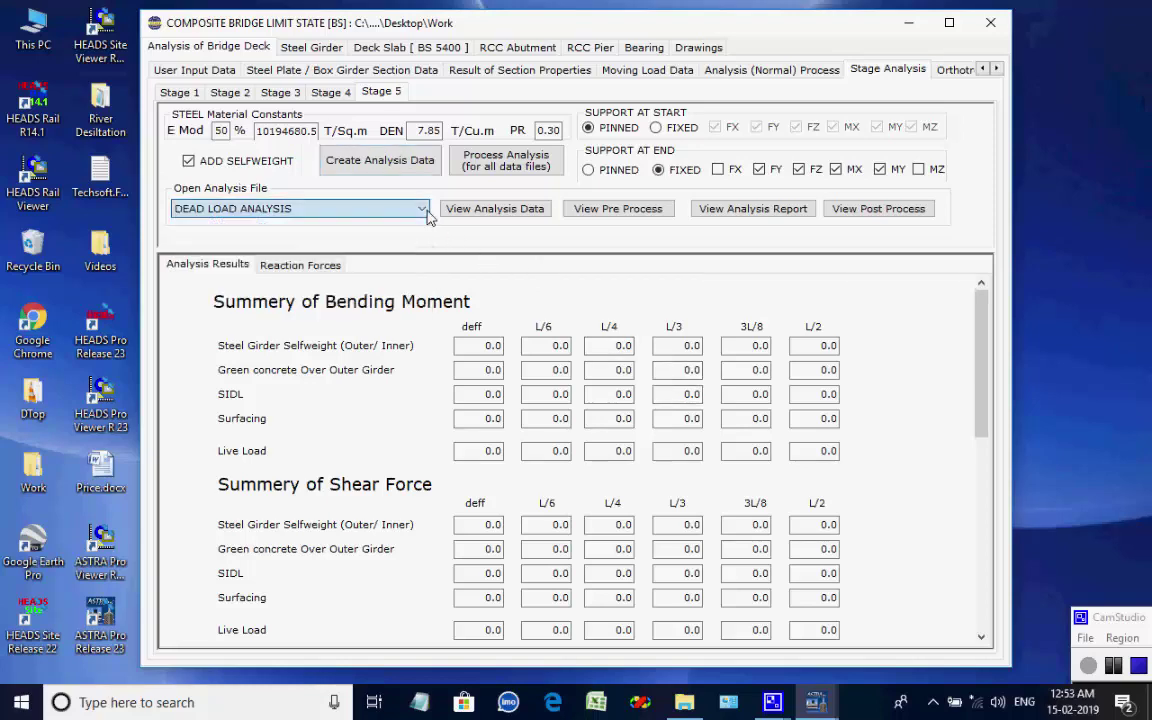
- Process the Stage 5 analysis for all eight dead load, live load and total load data files and close SUMMARY_RESULTS_STAGE_05.TXT
left_click(485, 166)
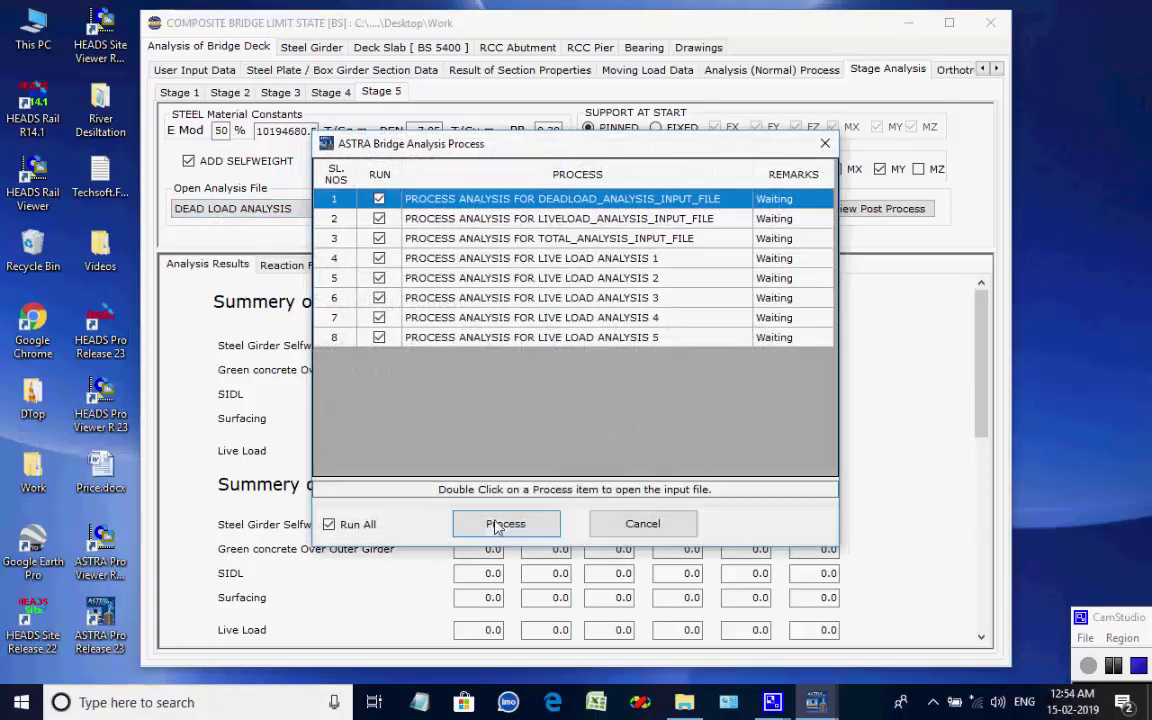
left_click_drag(575, 150, 527, 166)
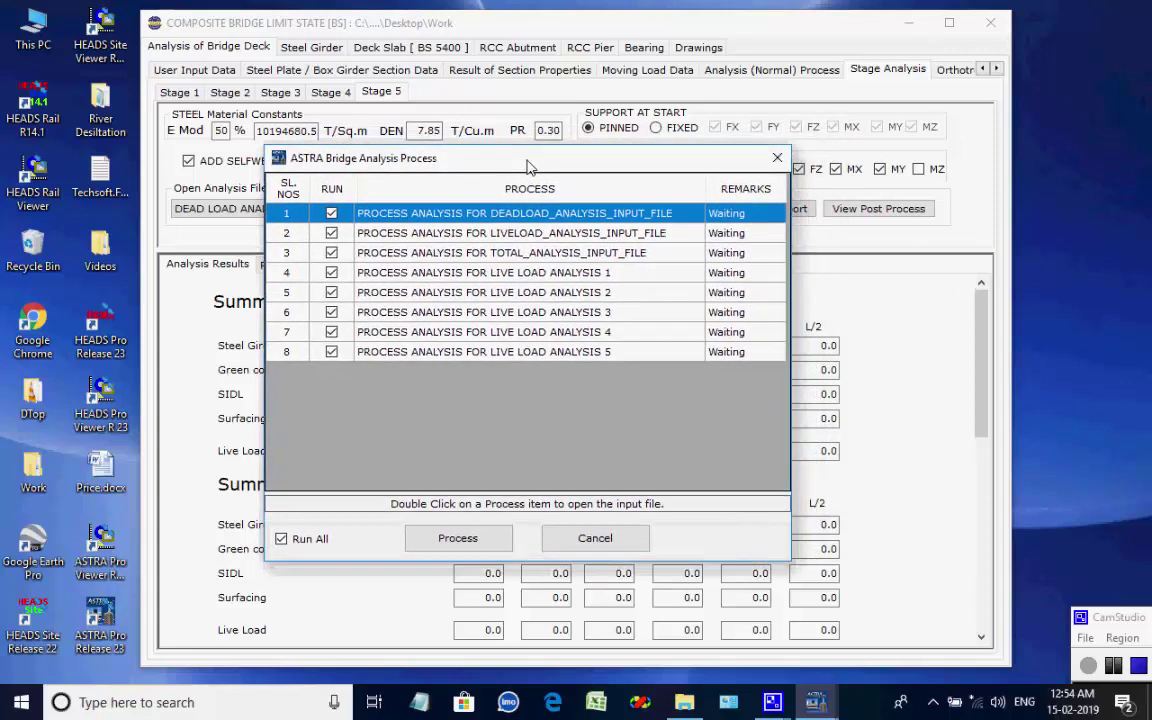
left_click(457, 532)
left_click(478, 258)
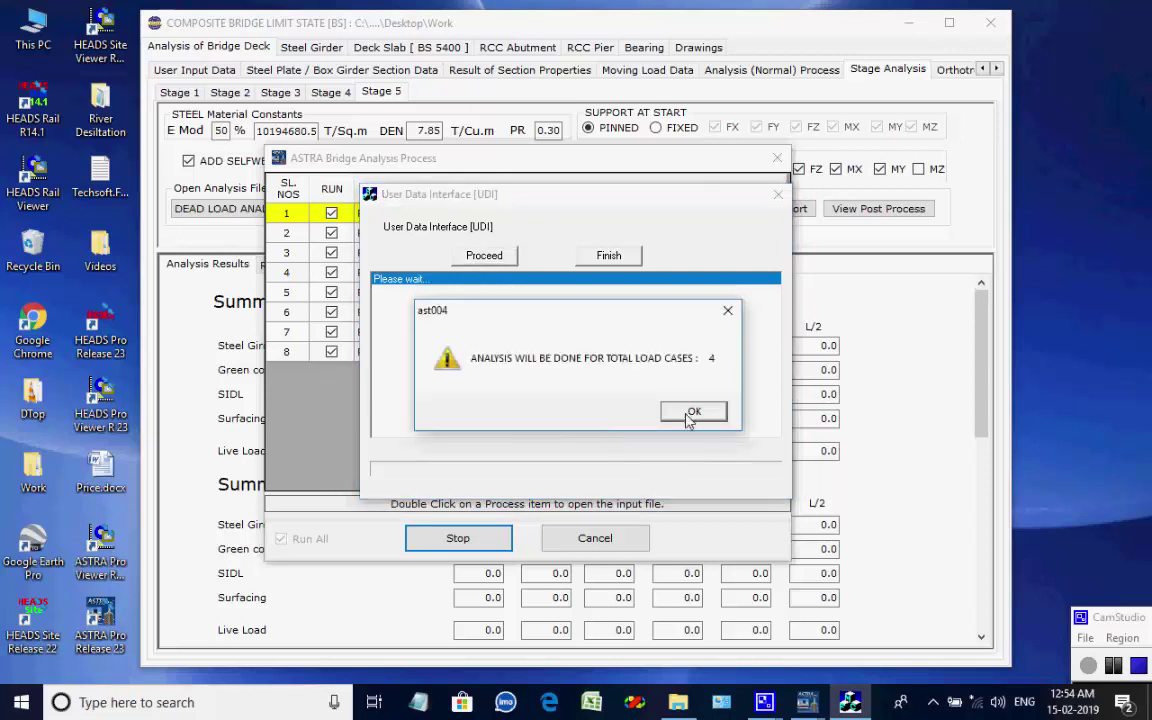
left_click(692, 413)
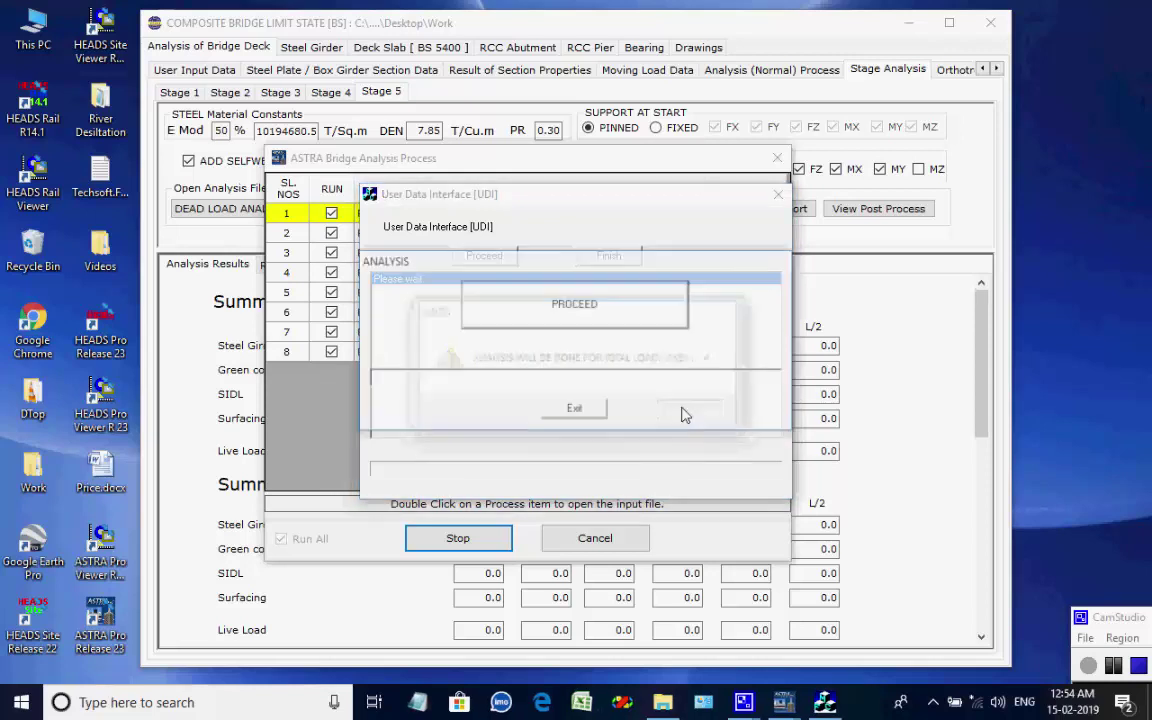
left_click(620, 328)
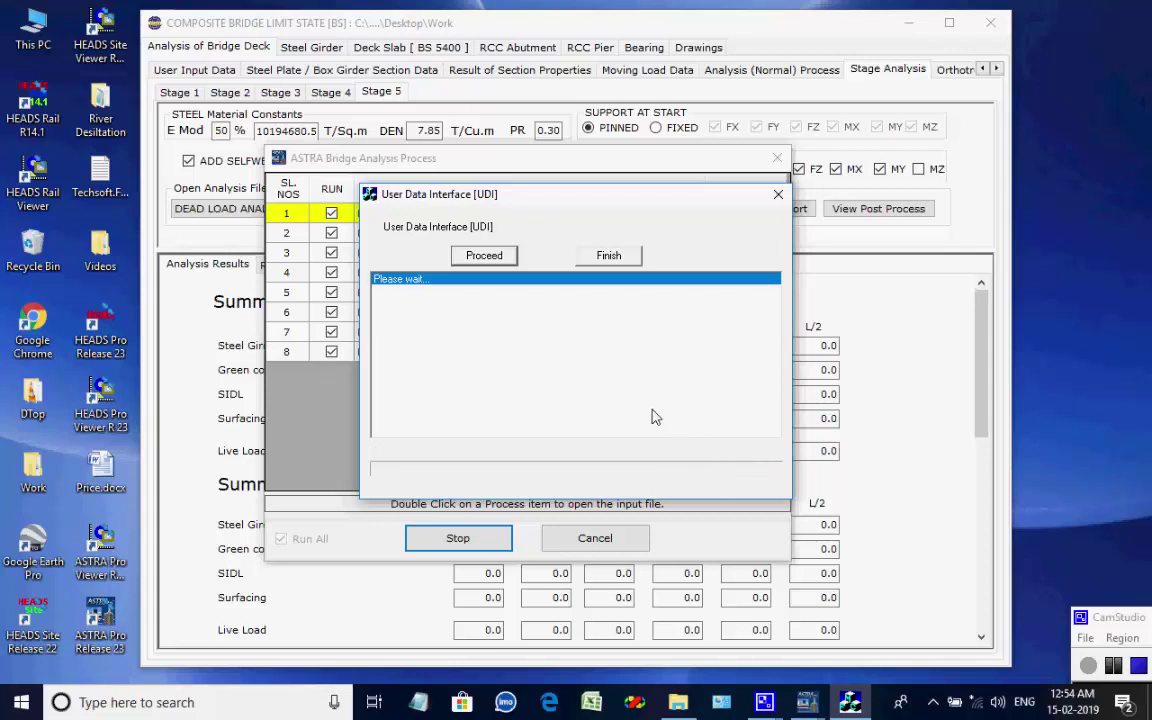
left_click(706, 419)
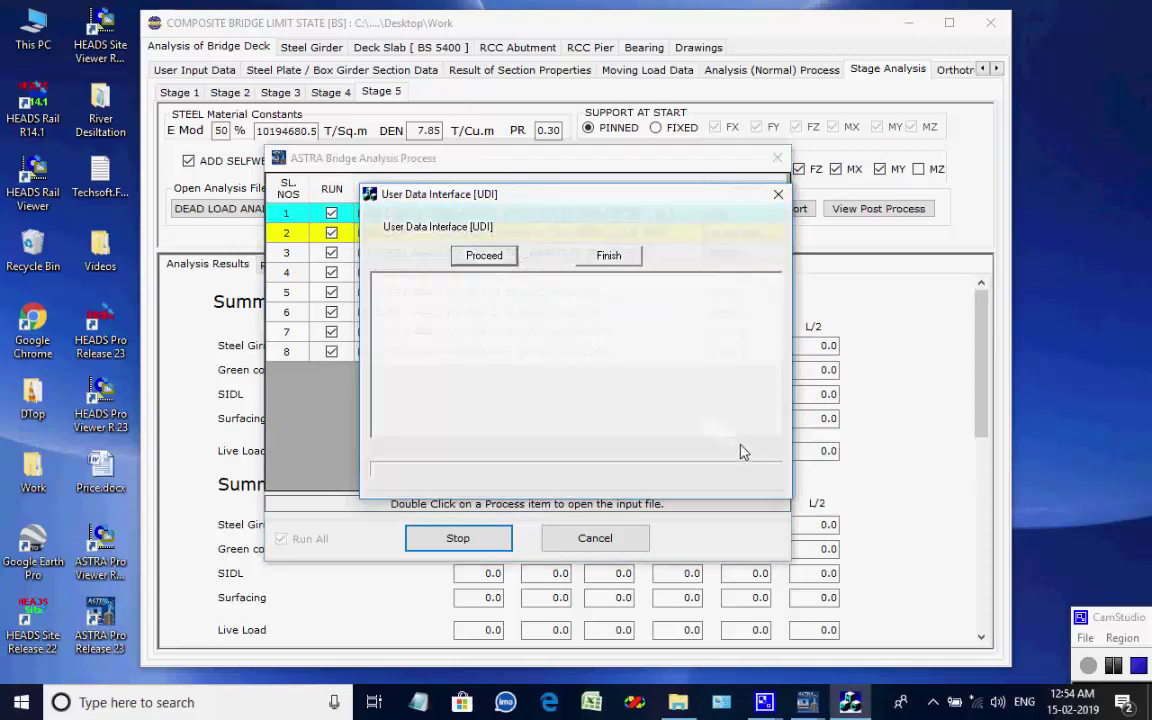
left_click(494, 257)
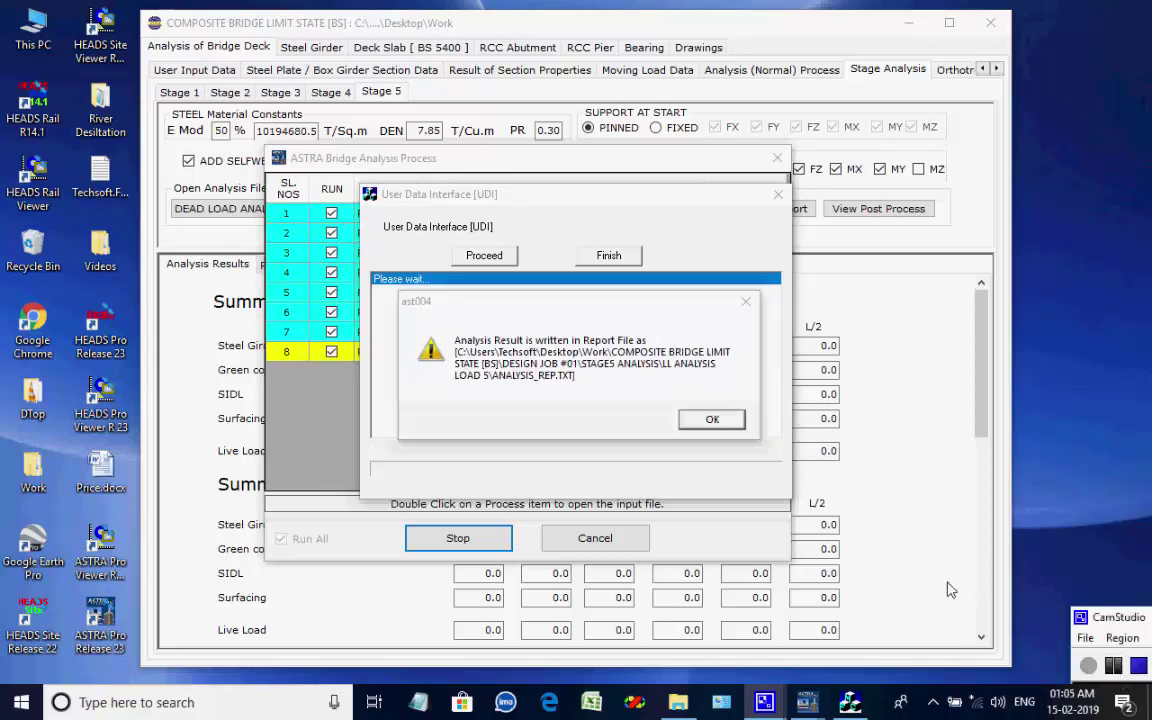
left_click(731, 426)
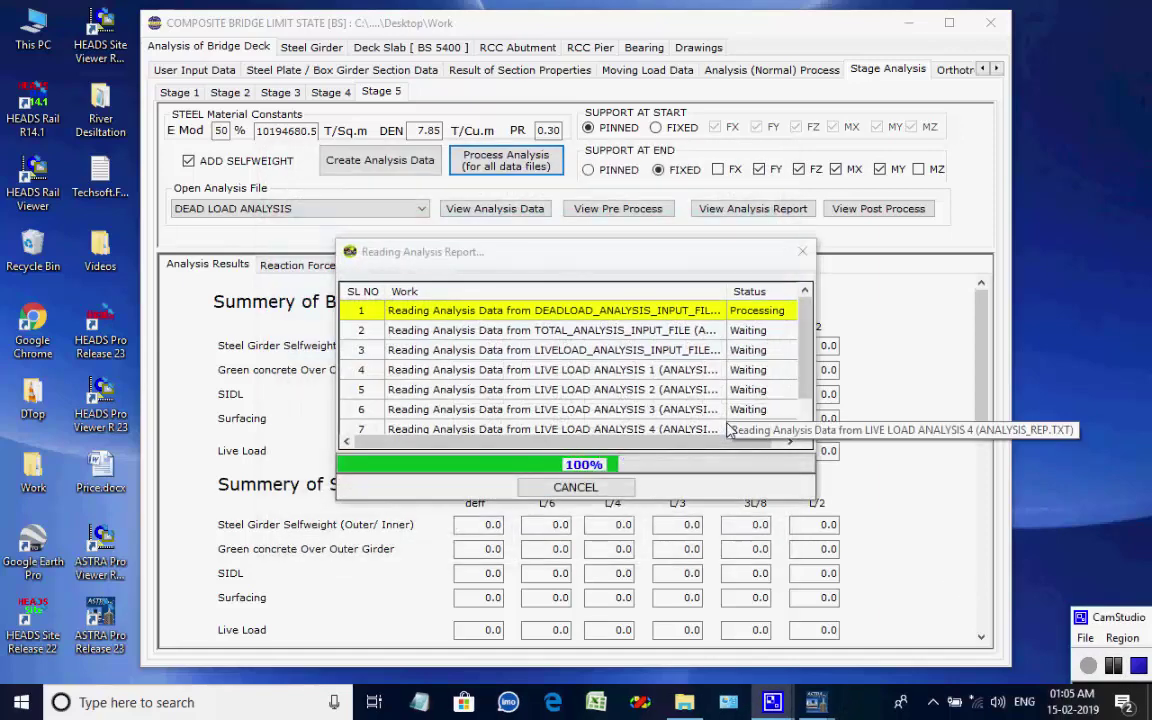
left_click_drag(655, 260, 585, 262)
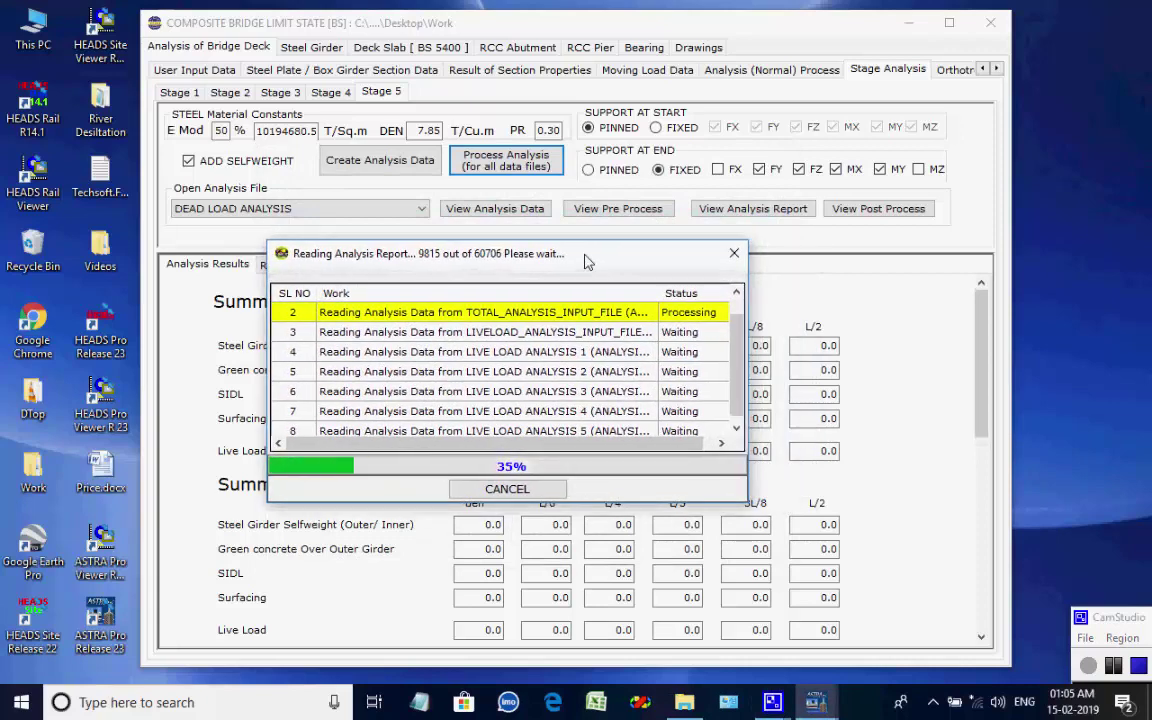
left_click(1090, 668)
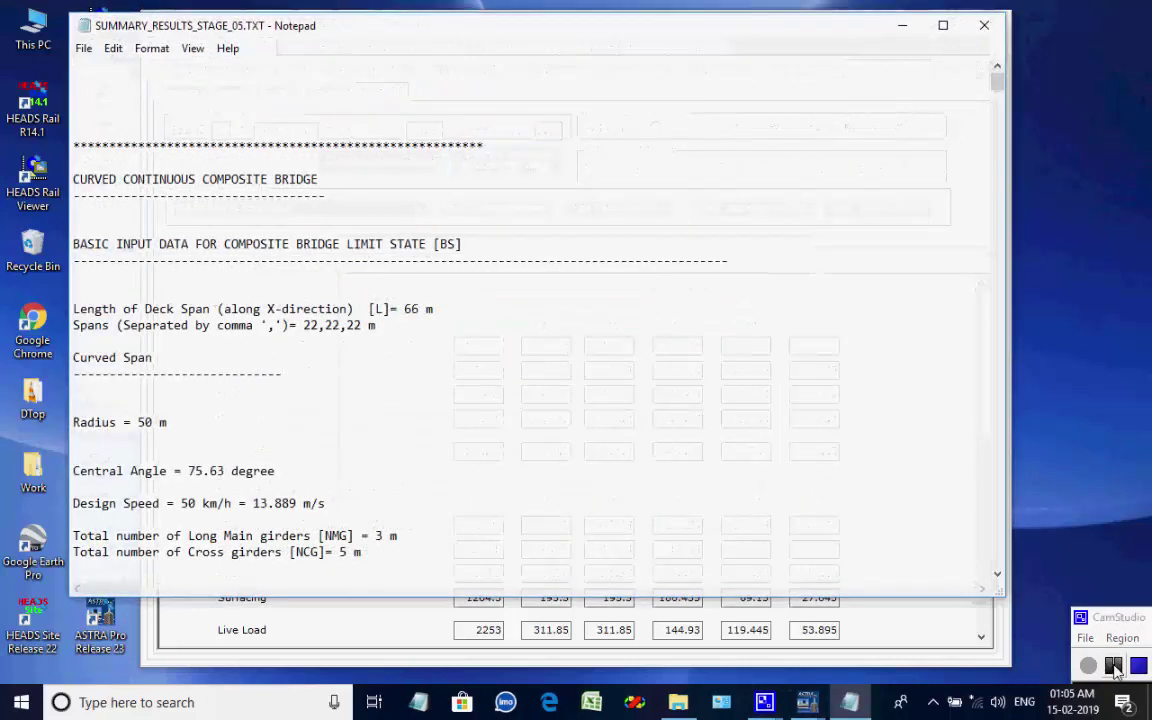
left_click(984, 25)
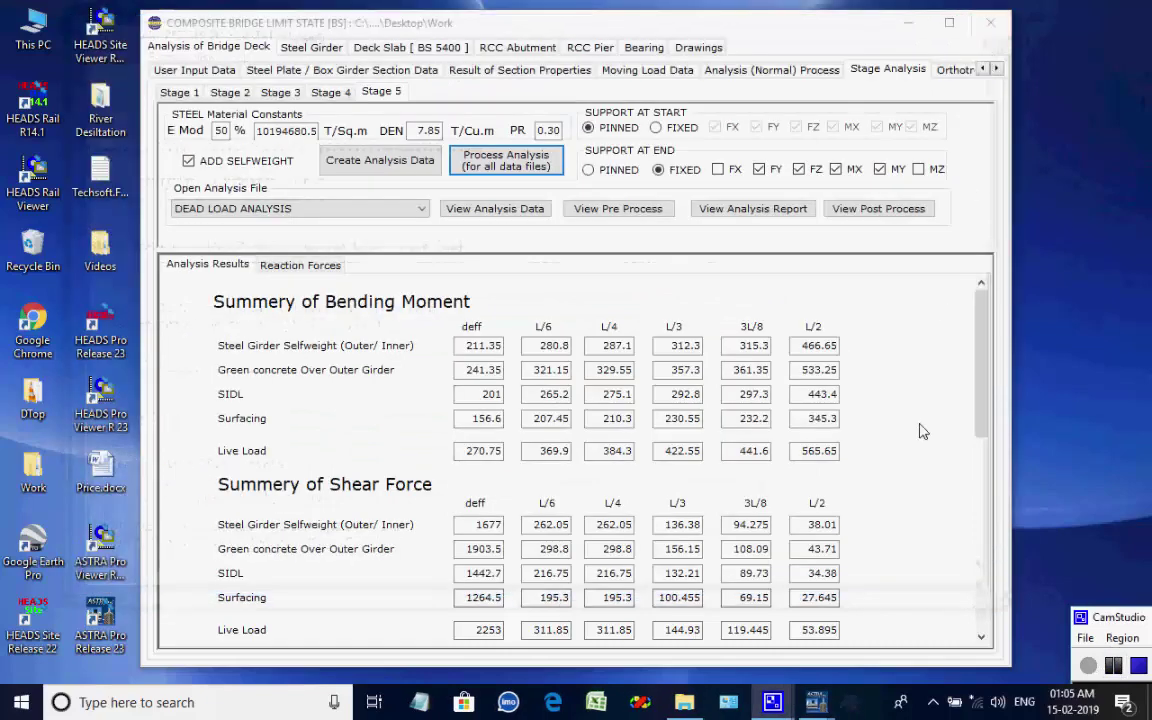
- Open the orthotropic model from Orthotropic Analysis and draw it with the deckslab, all plates, flanges and cross girders included
left_click(997, 69)
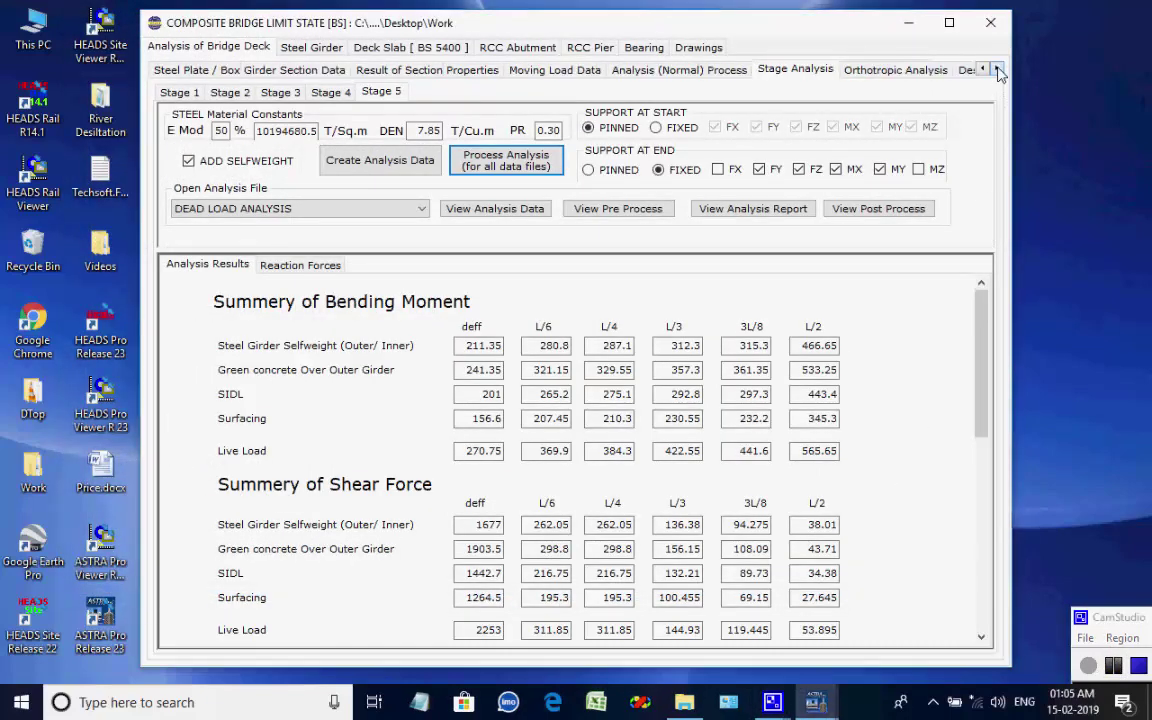
left_click(997, 69)
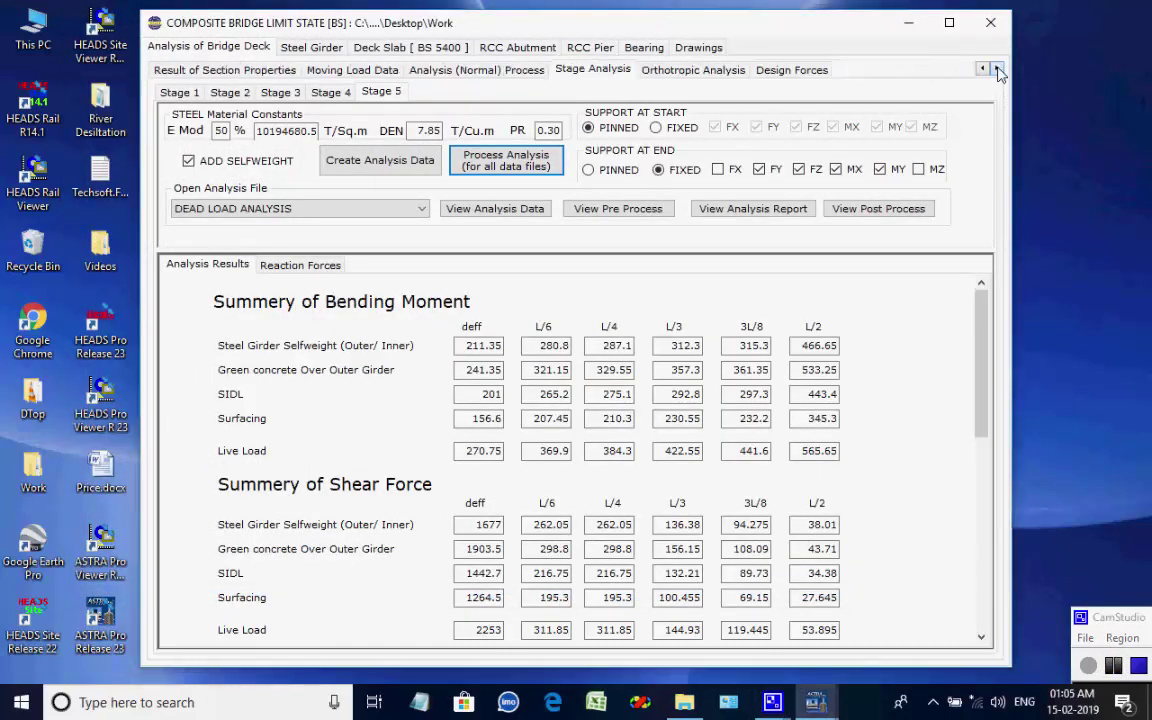
left_click(724, 72)
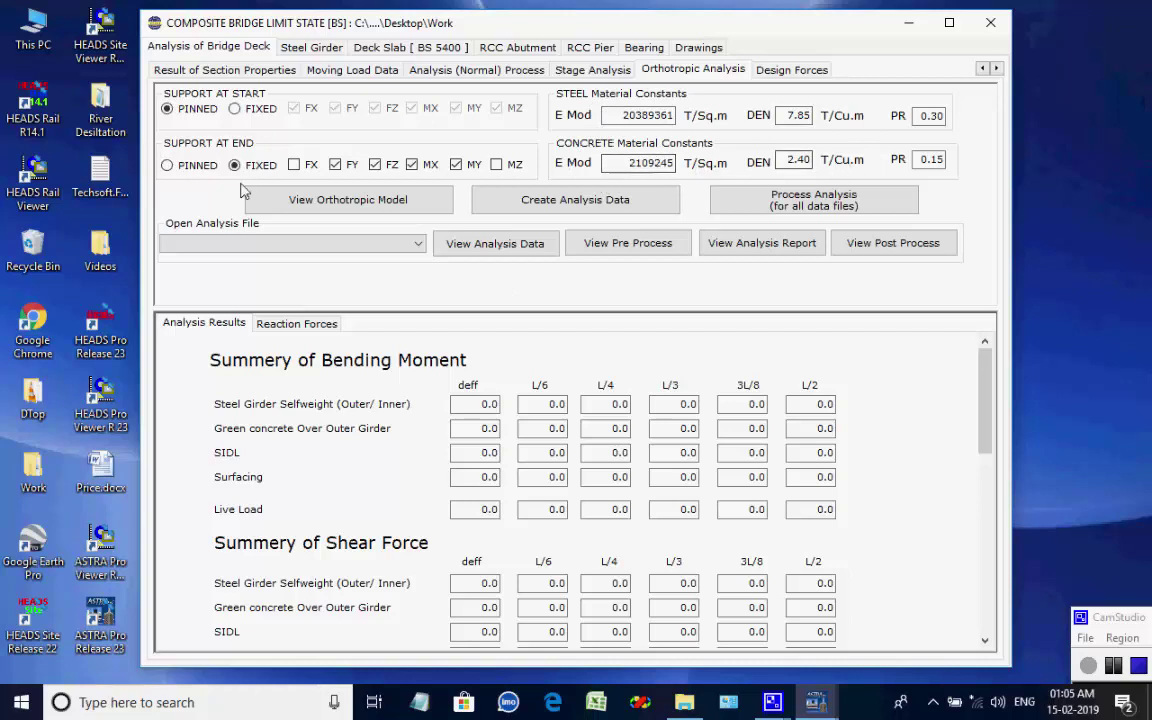
left_click(343, 204)
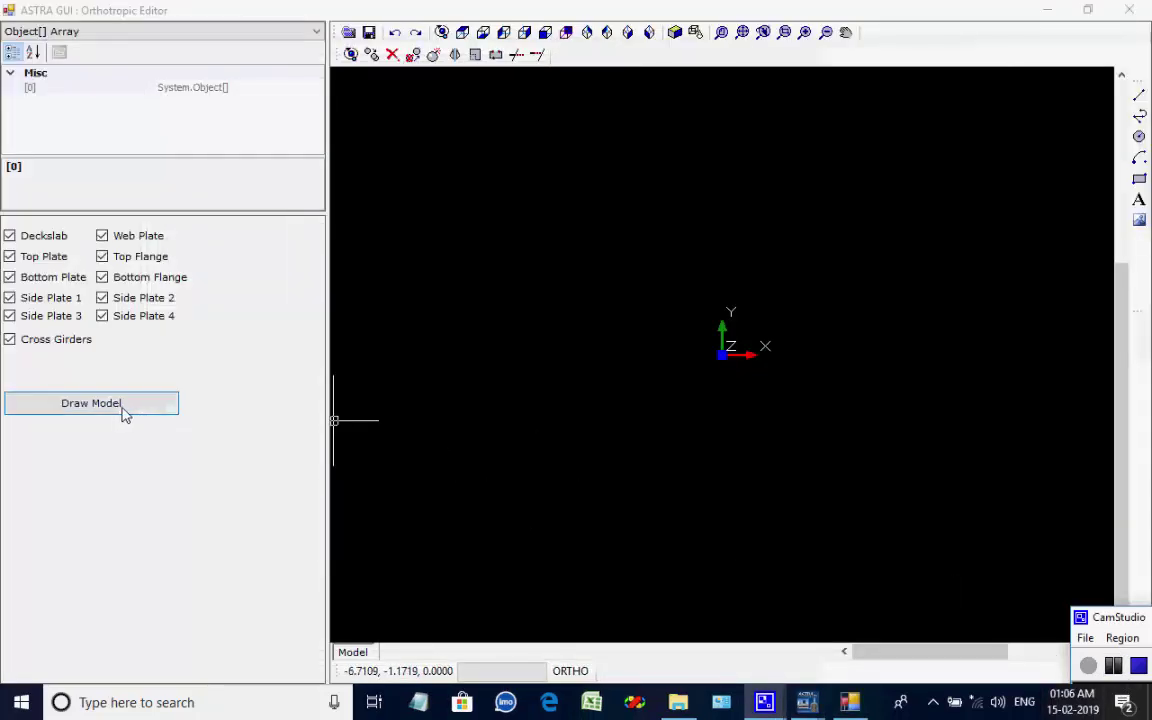
left_click(123, 412)
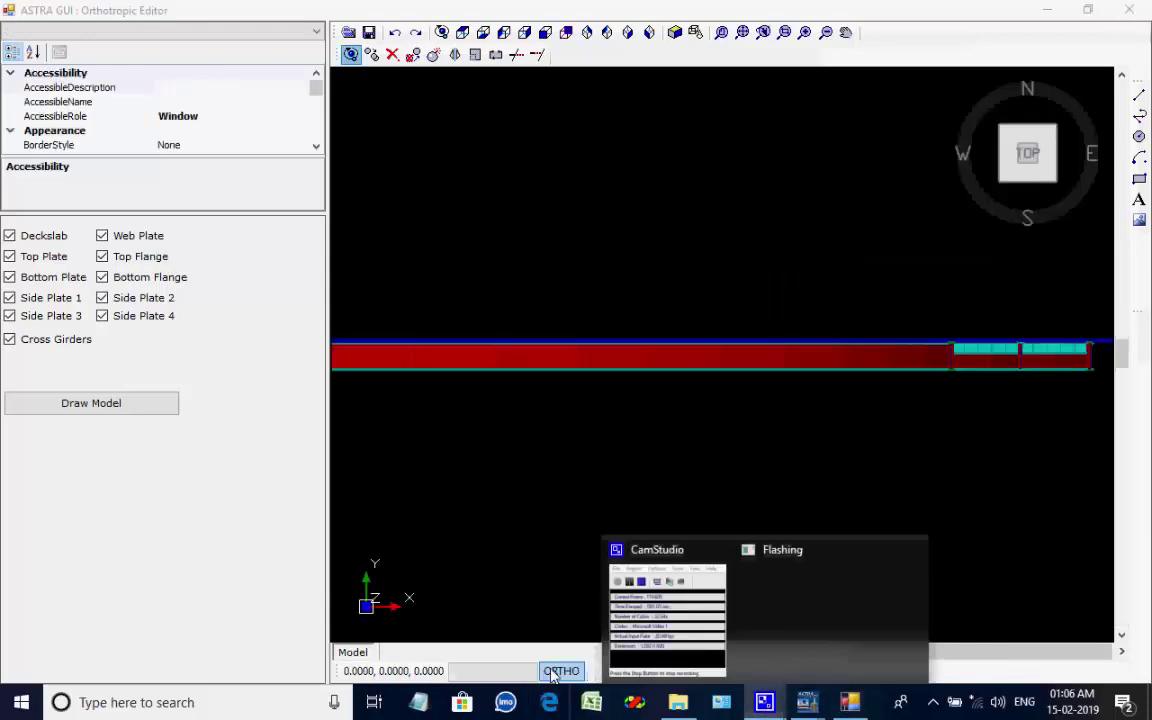
- Examine the curved deck slab, main girders and cross girders of the orthotropic model from several 3D angles
left_click_drag(475, 615, 663, 278)
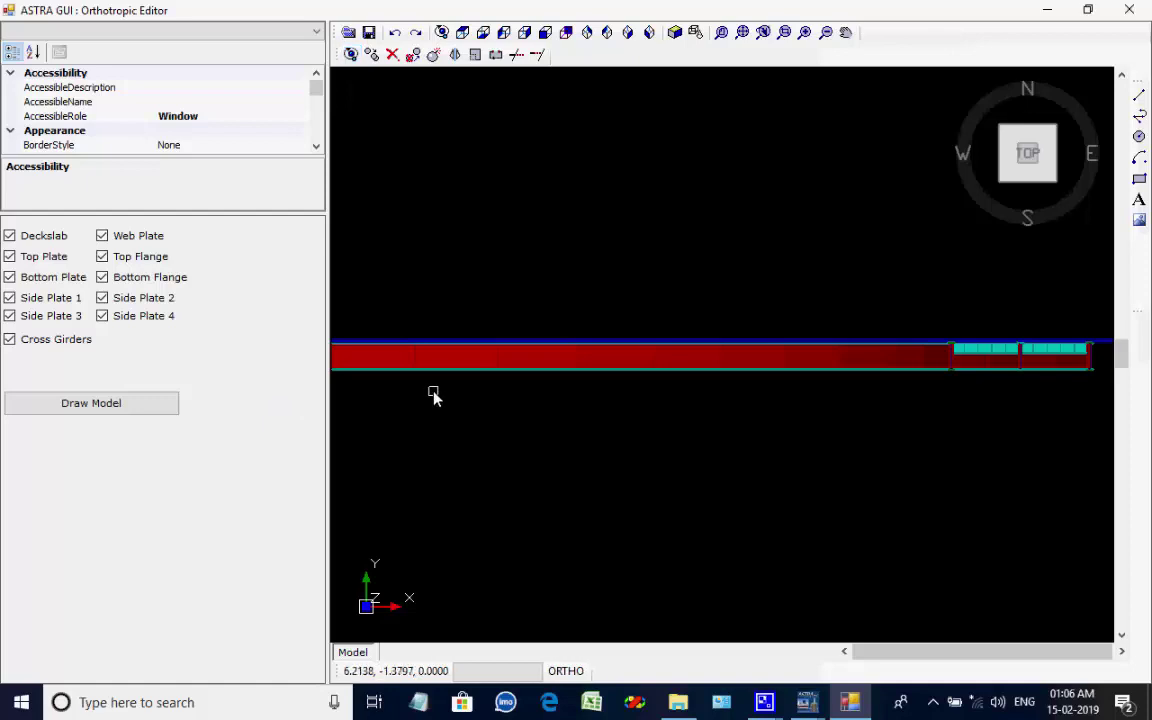
left_click(351, 54)
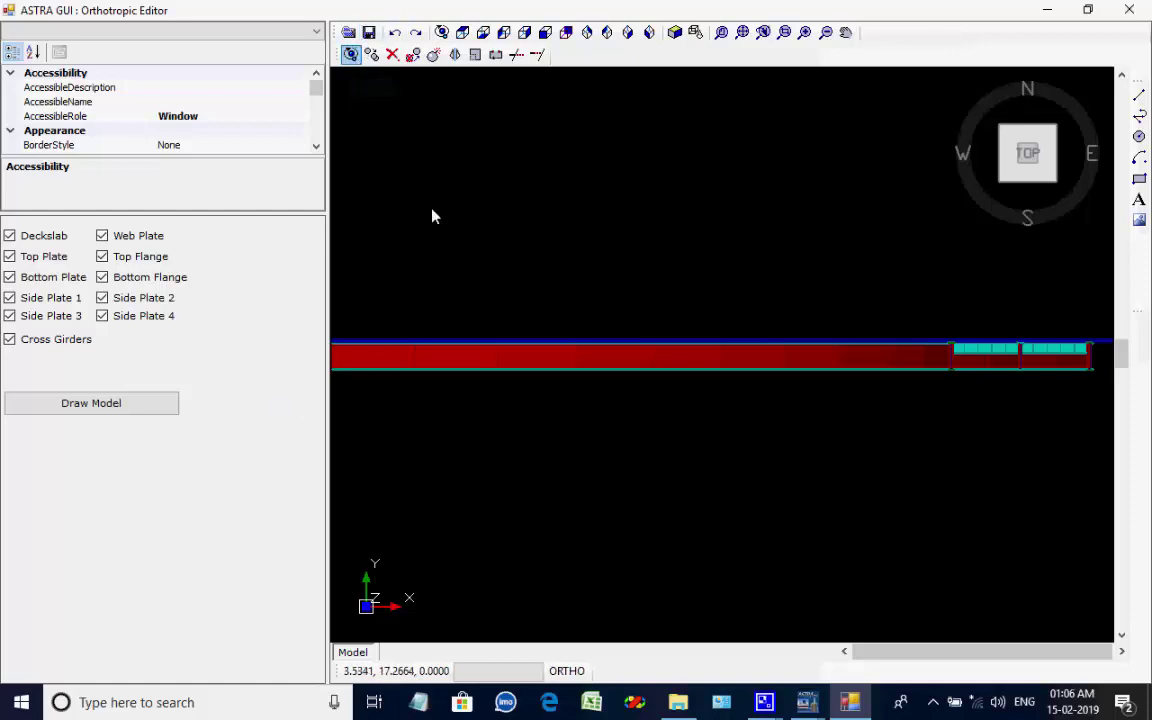
left_click_drag(489, 286, 566, 258)
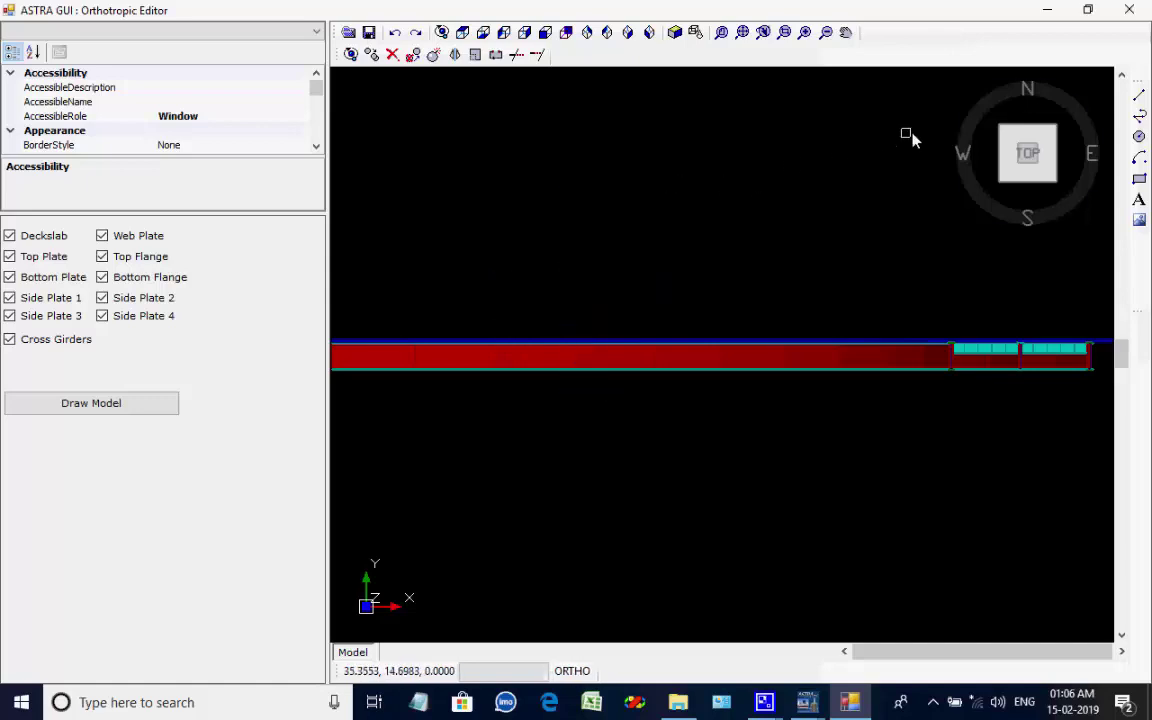
left_click_drag(1012, 170, 1057, 183)
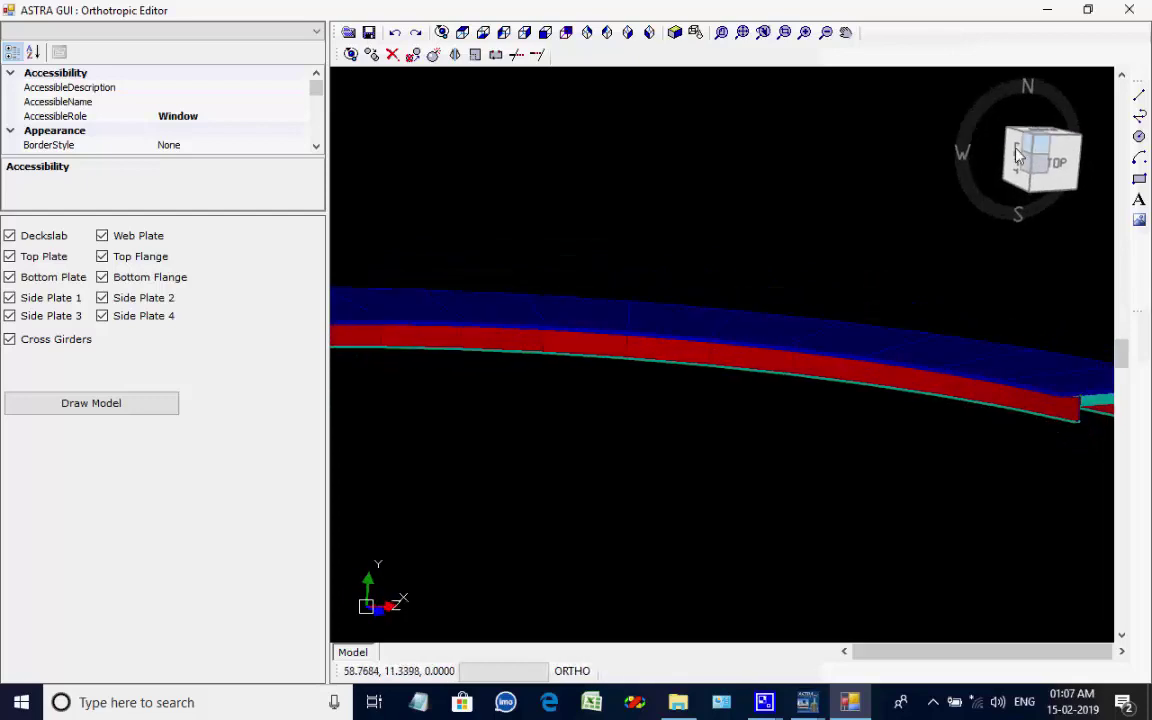
left_click_drag(976, 165, 1039, 216)
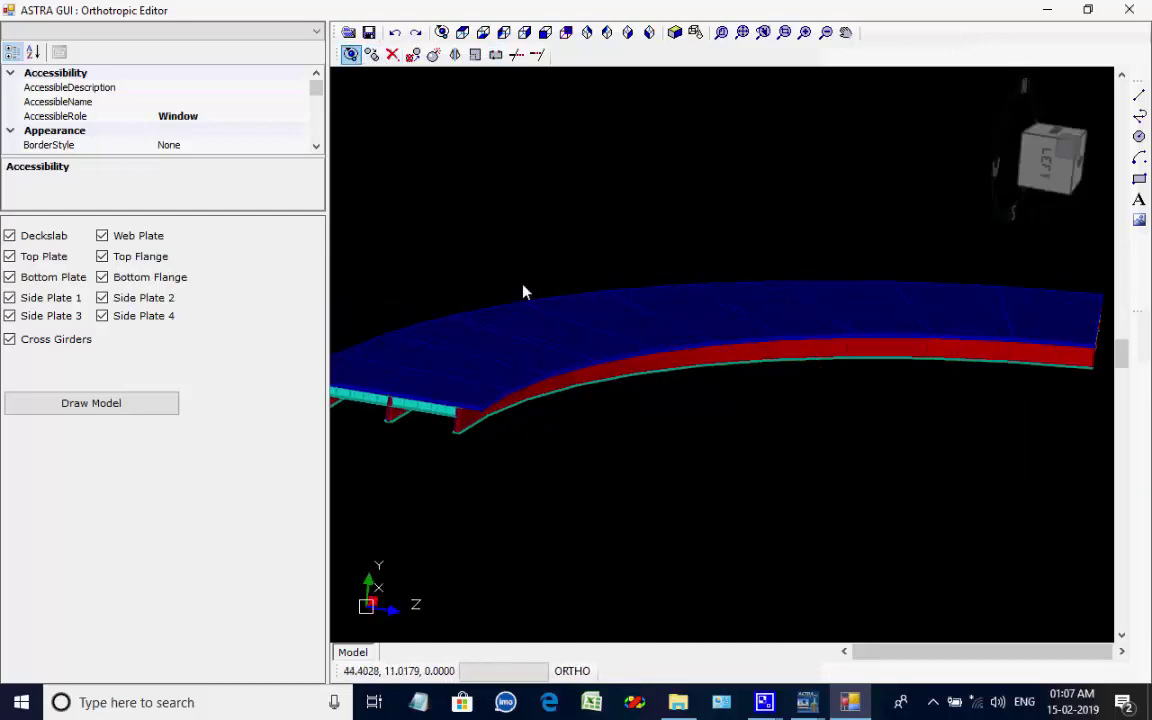
- Inspect the curved girders and cross girders beneath the deck by toggling the Deckslab display, leaving it hidden
left_click_drag(571, 422, 740, 436)
left_click_drag(1030, 190, 1048, 200)
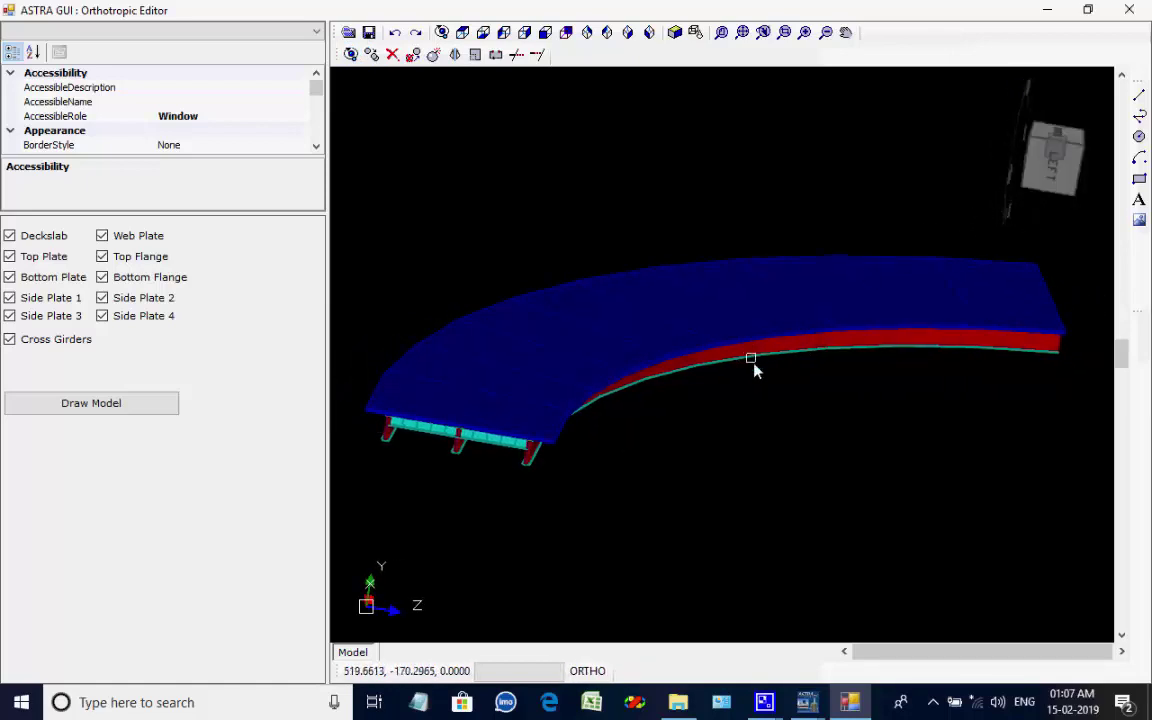
scroll(370, 445, "up", 3)
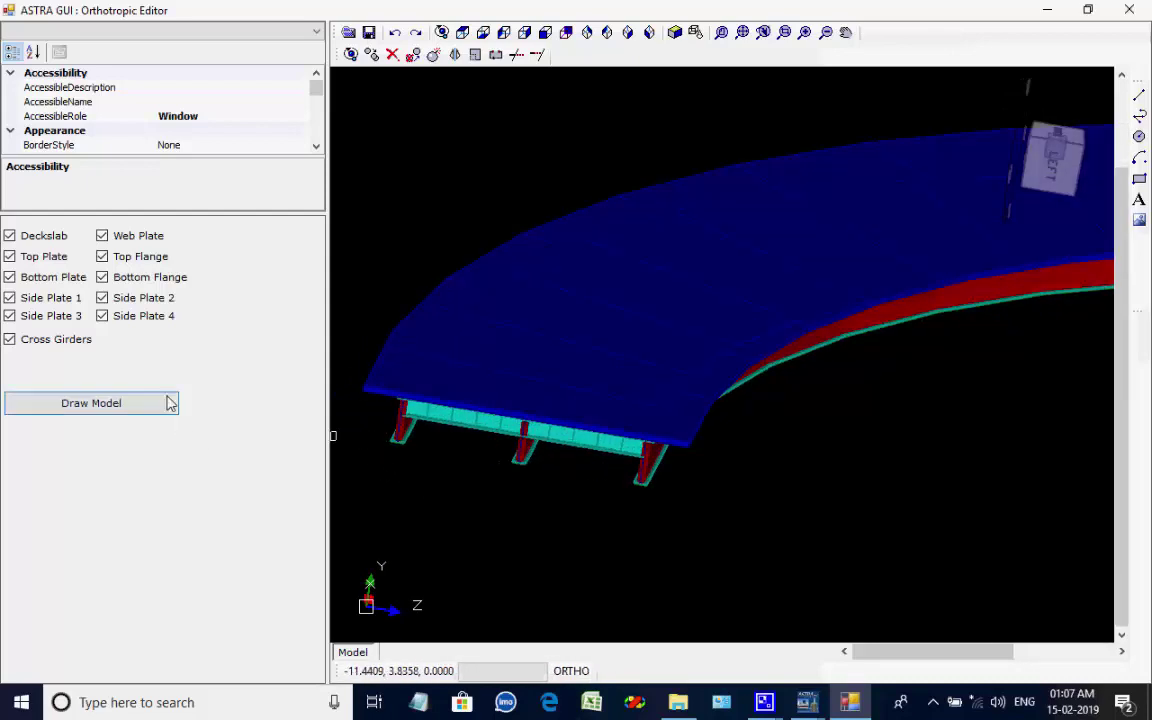
left_click(10, 236)
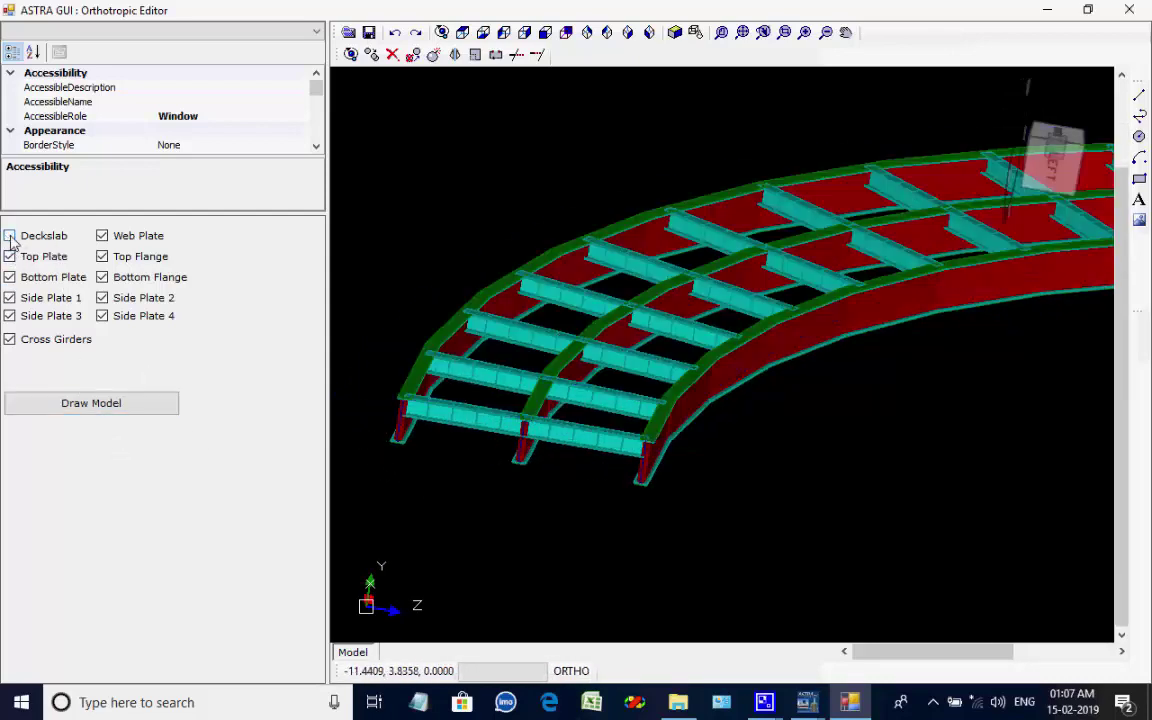
left_click(10, 236)
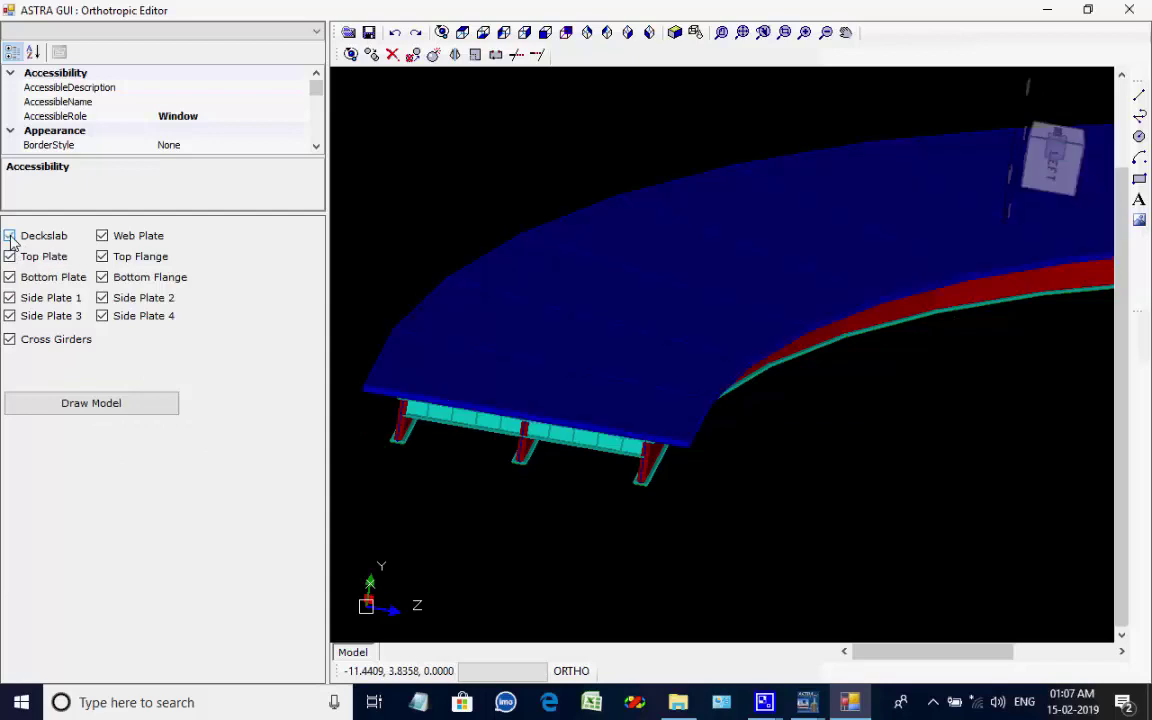
left_click(10, 236)
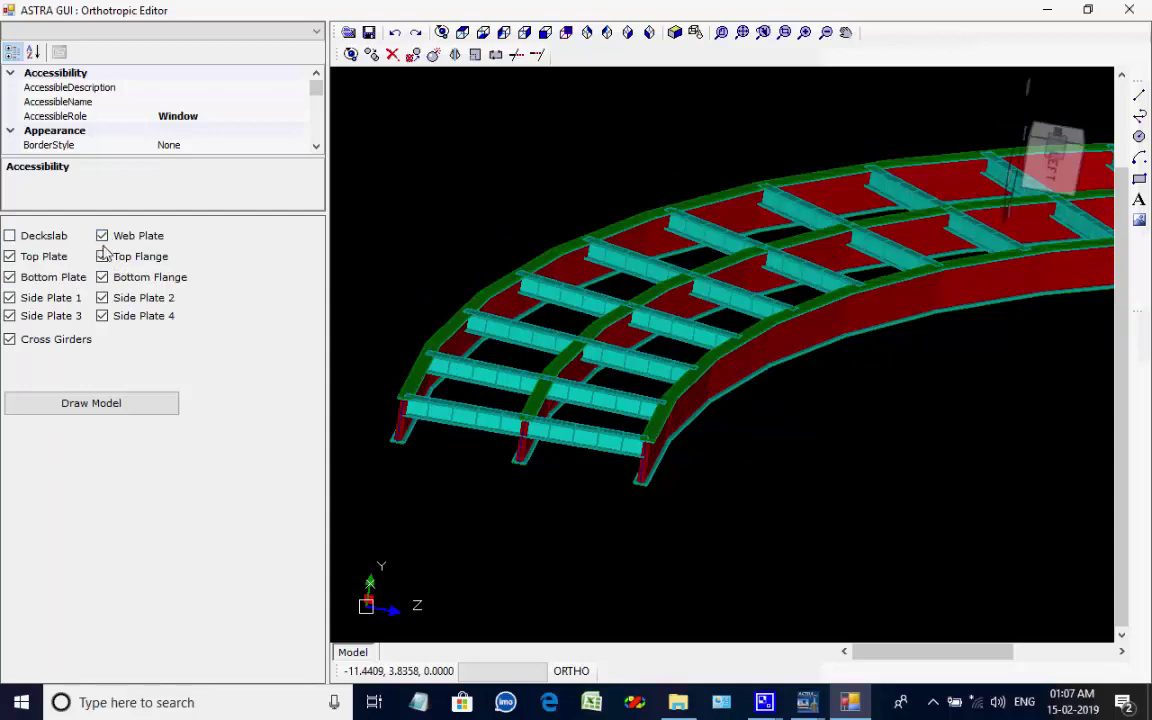
- Check the girders' Top Plate by hiding and reshowing it, restore the Deckslab display and close the orthotropic model
left_click(10, 257)
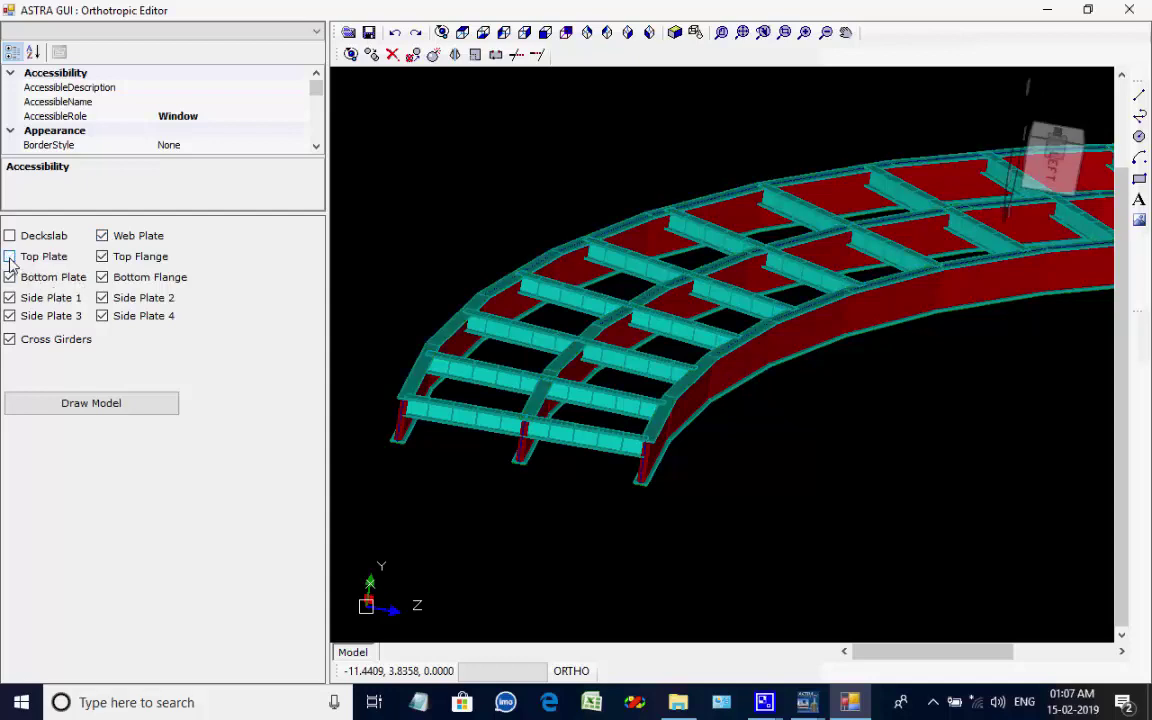
left_click(10, 257)
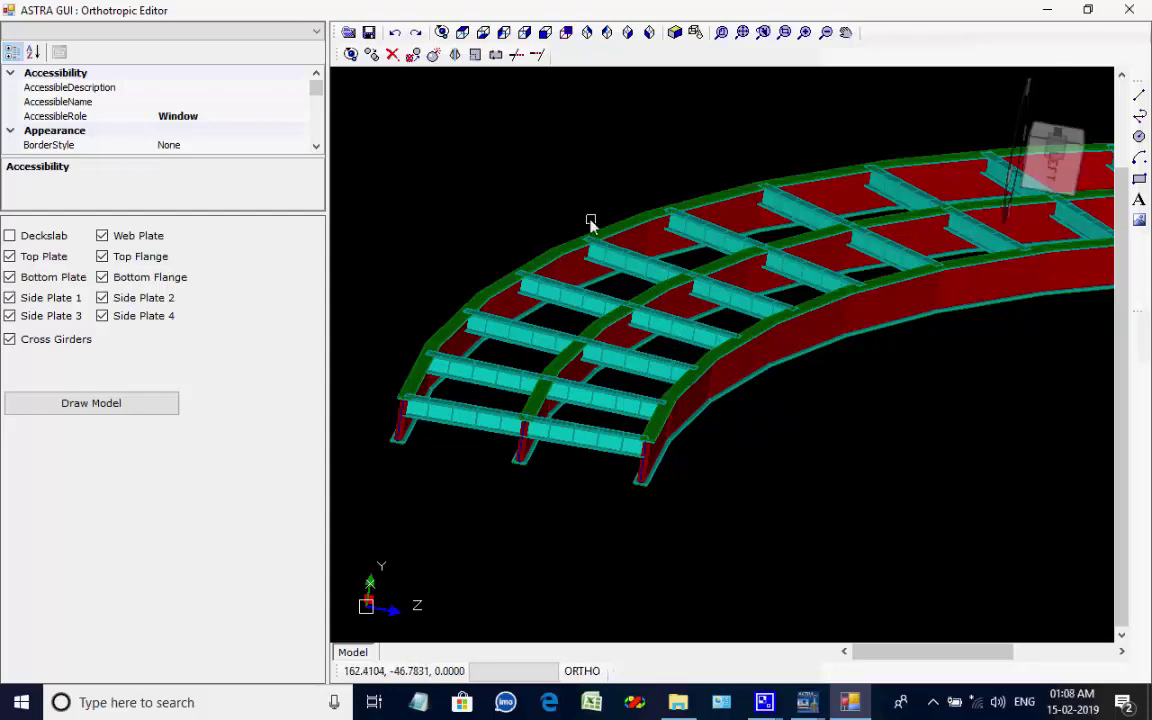
left_click_drag(1055, 165, 1040, 200)
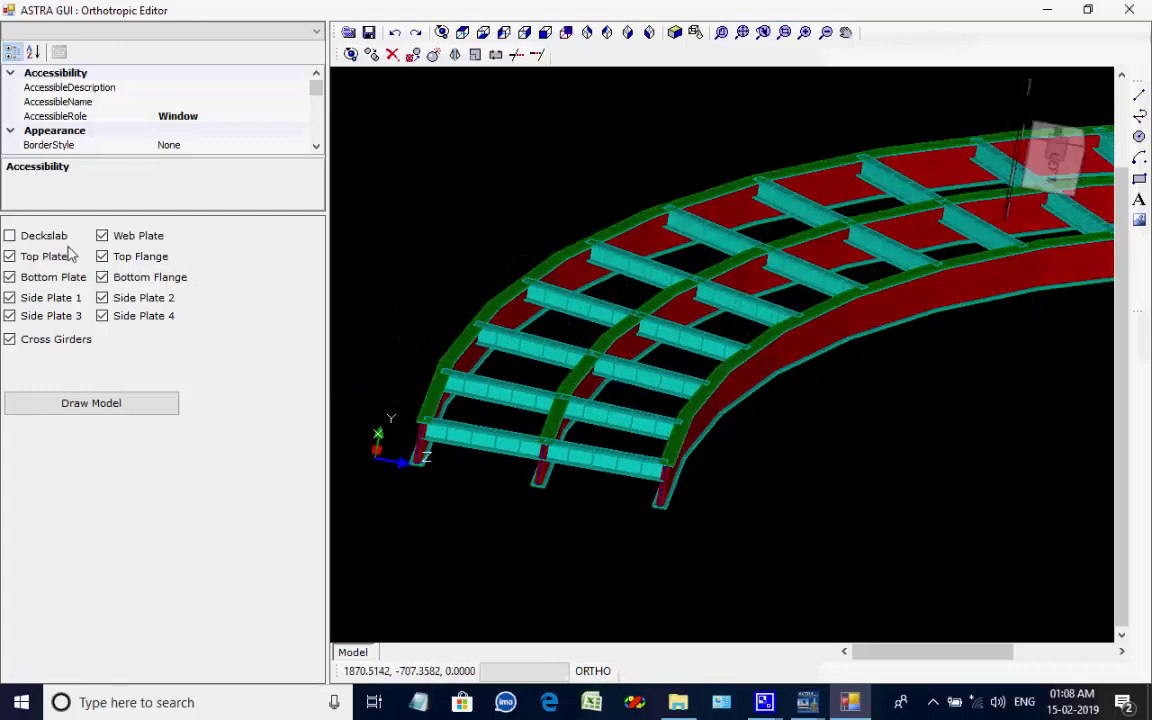
left_click(10, 236)
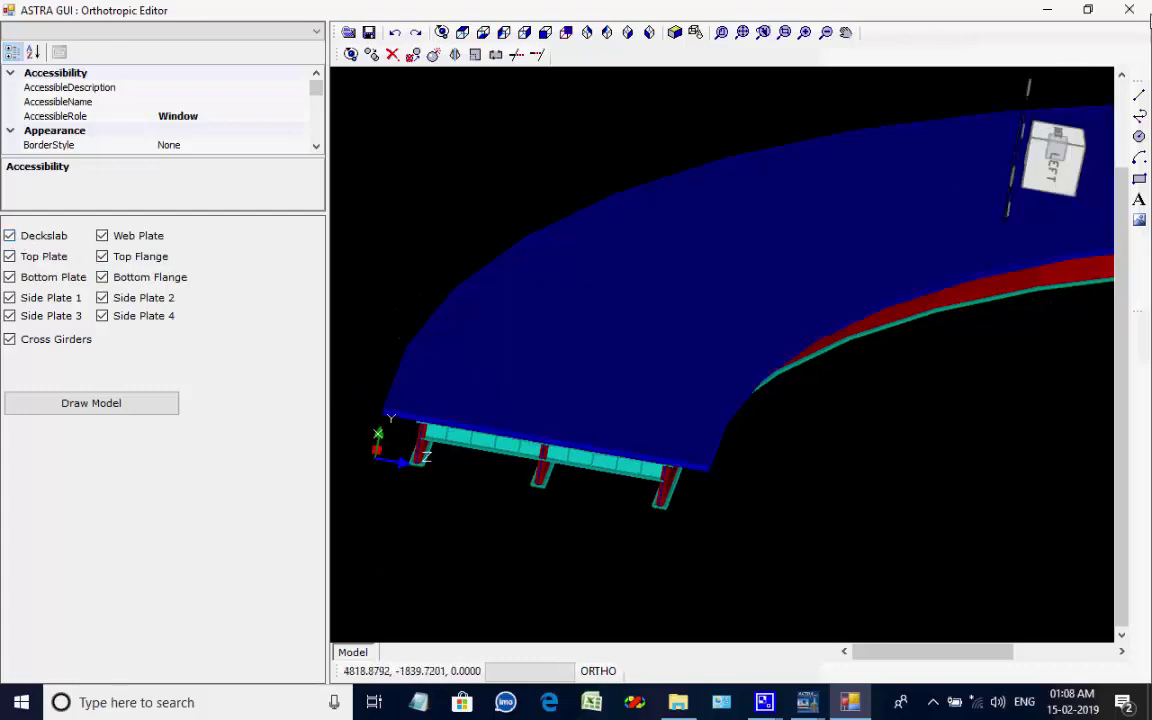
left_click(1131, 12)
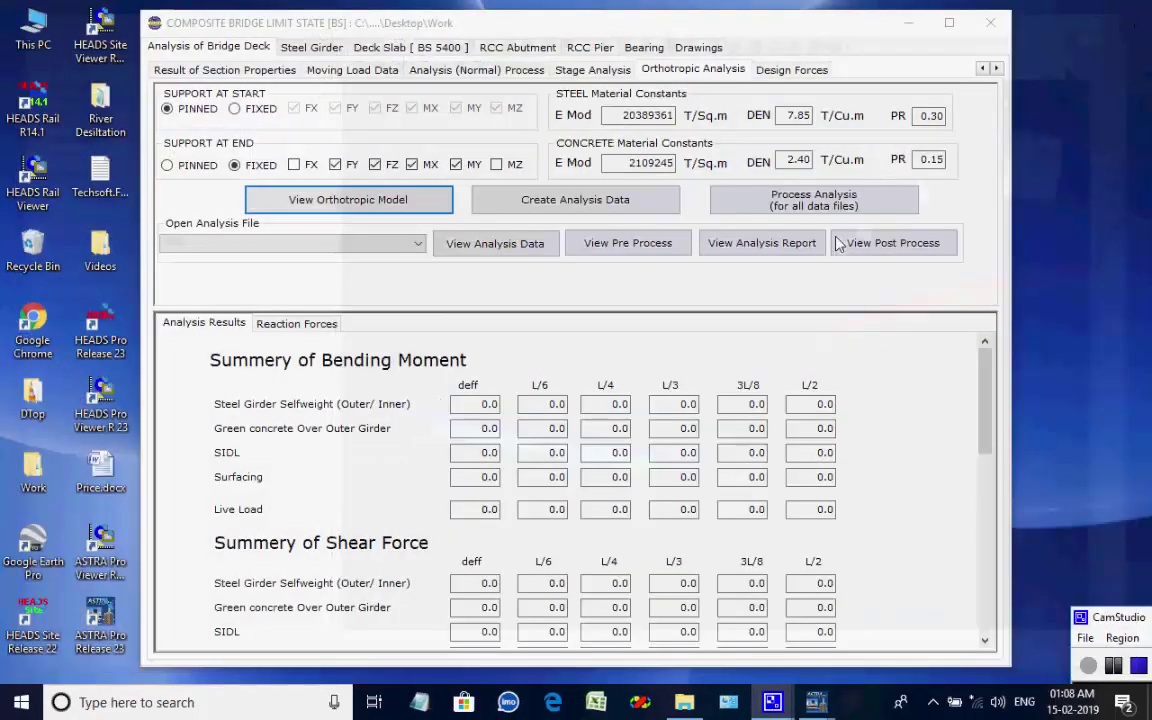
- Create the orthotropic analysis data files and process all eight dead load, total load and live load analyses
left_click(556, 203)
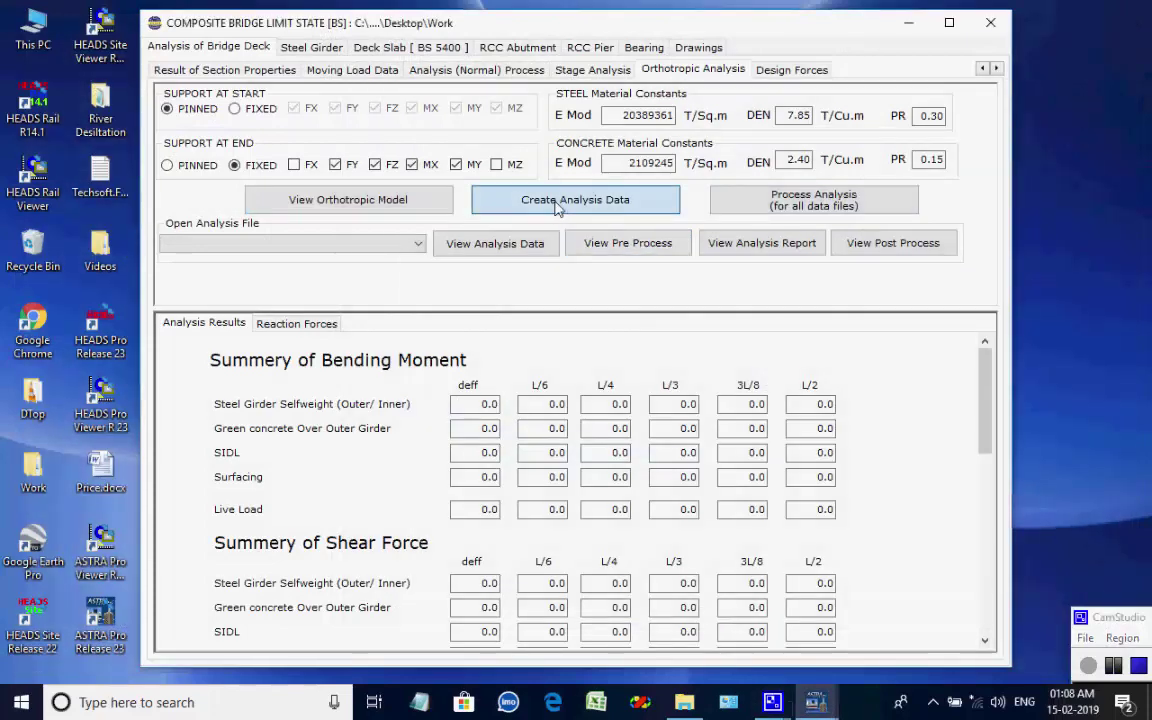
left_click(708, 424)
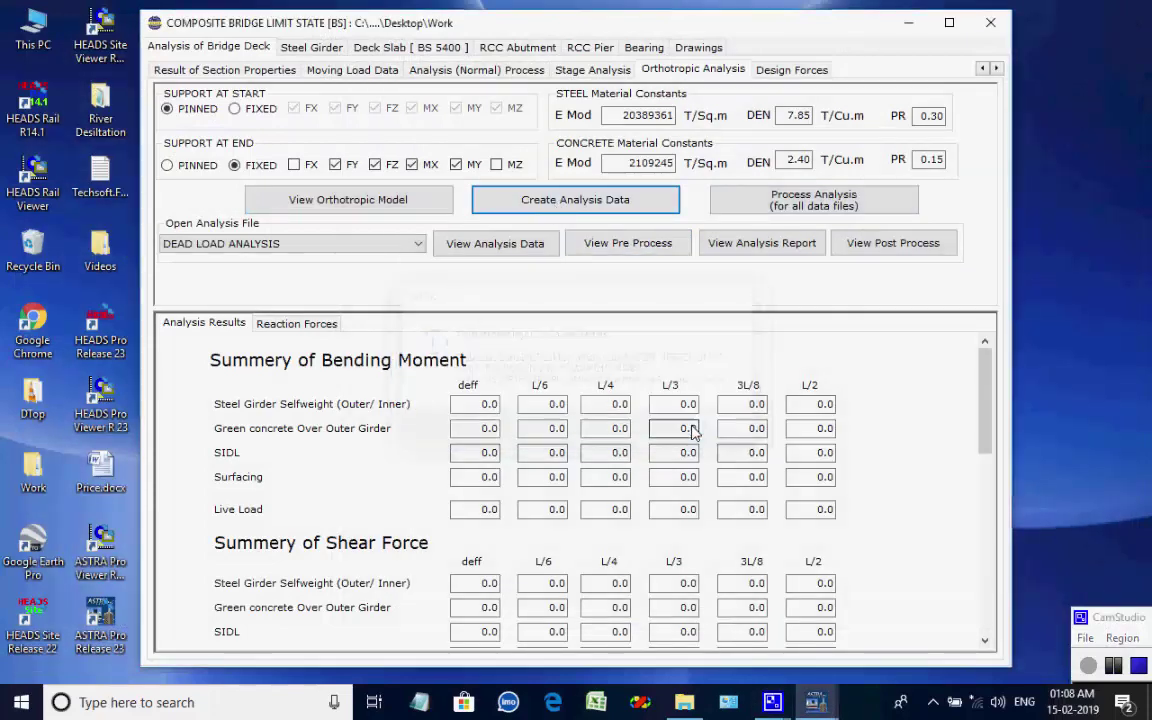
left_click(803, 203)
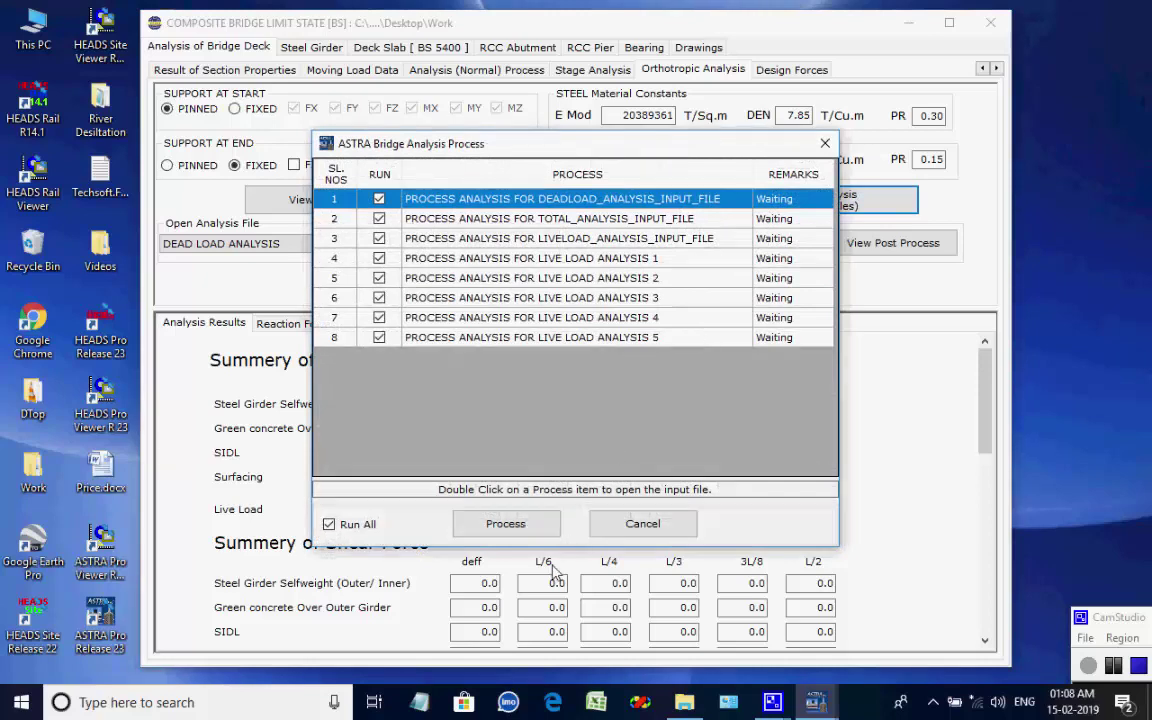
left_click(506, 524)
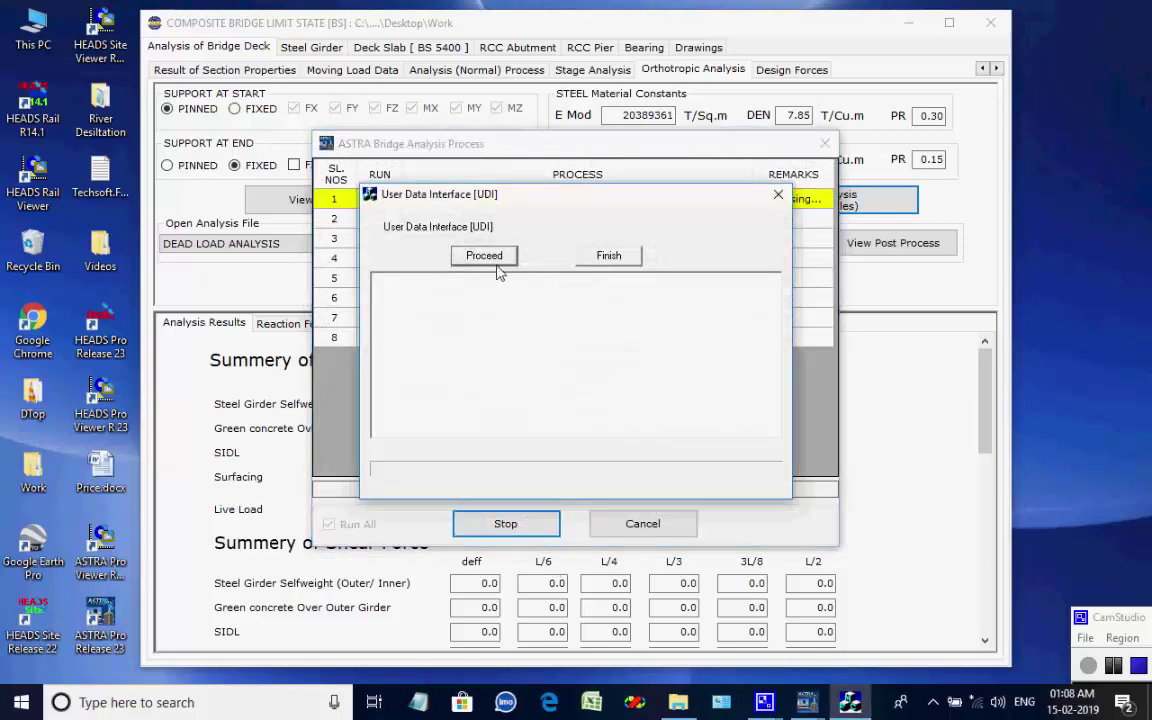
left_click(486, 257)
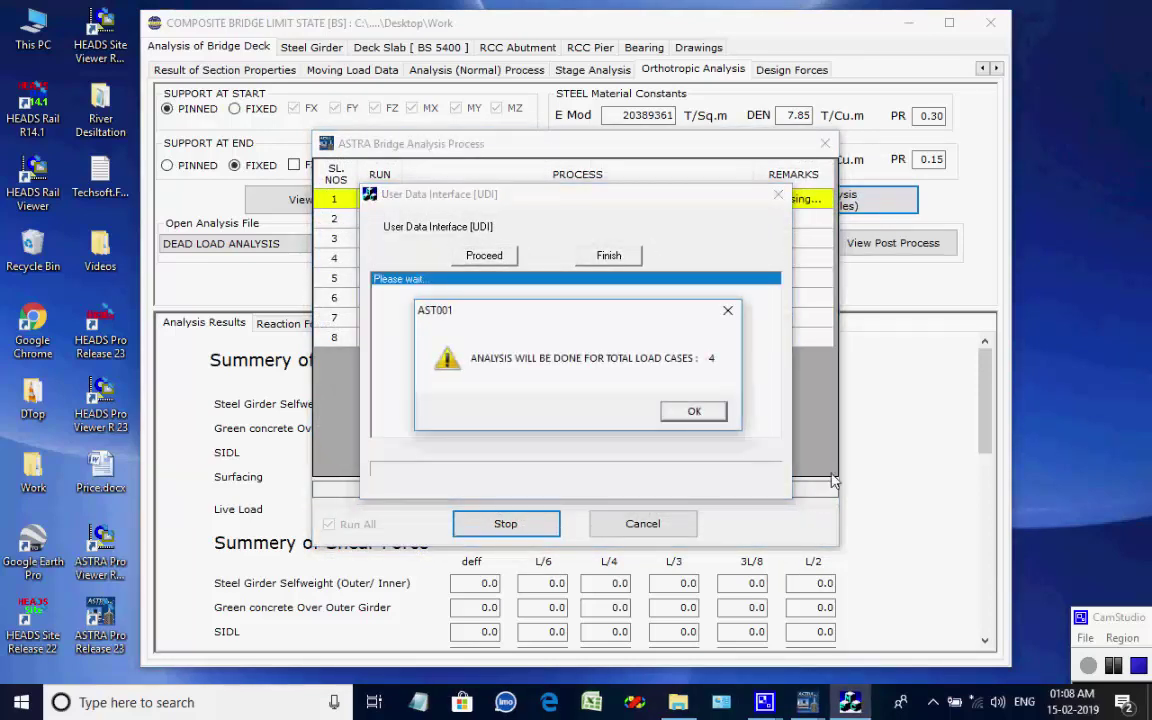
left_click(697, 411)
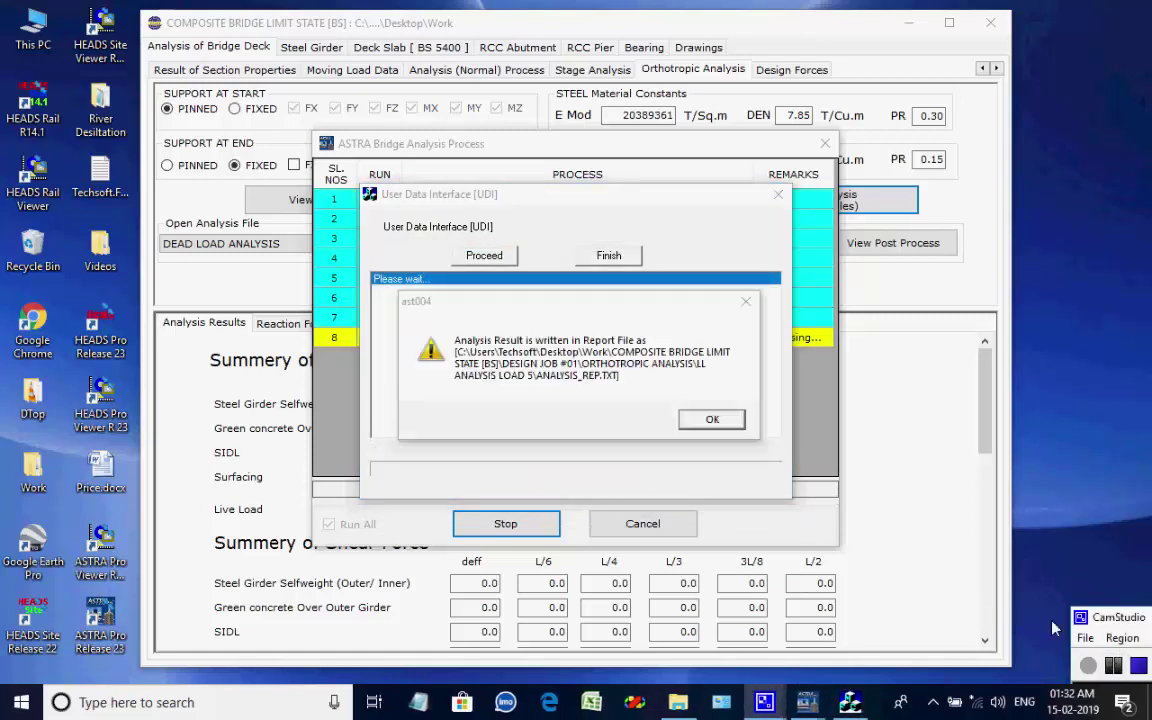
left_click(726, 426)
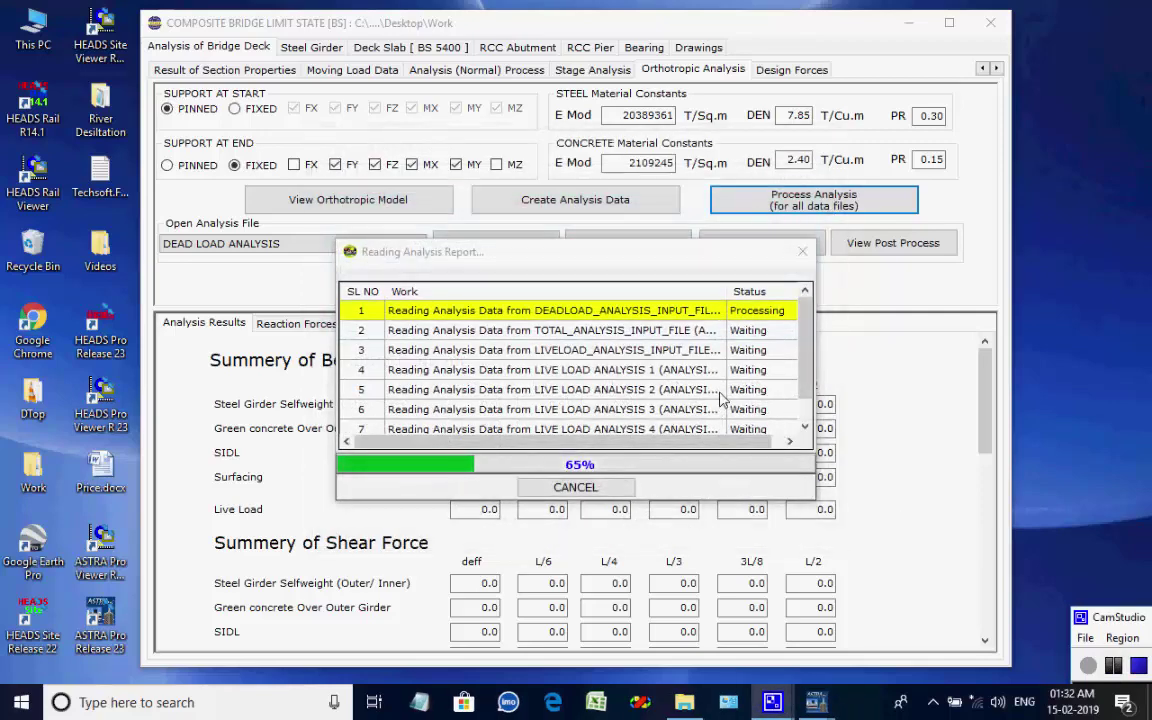
left_click_drag(702, 260, 636, 333)
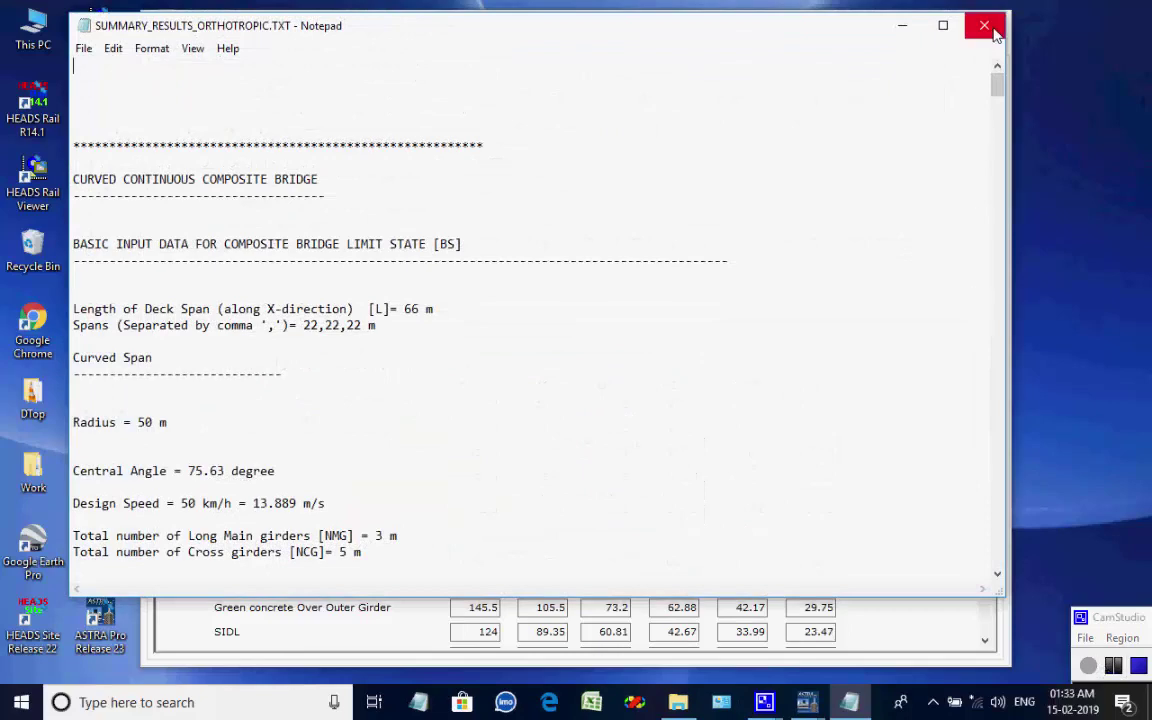
left_click(900, 25)
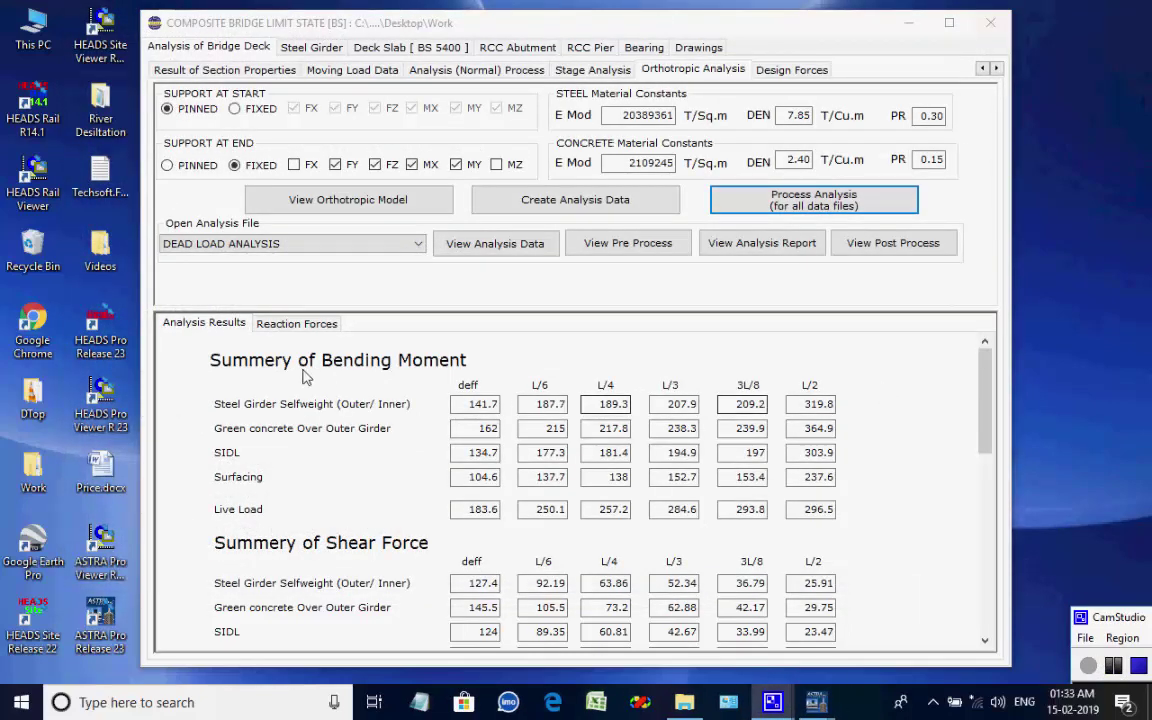
- Review the orthotropic support reactions for DL, SIDL and LL and the maximum forces
left_click(296, 323)
left_click(318, 347)
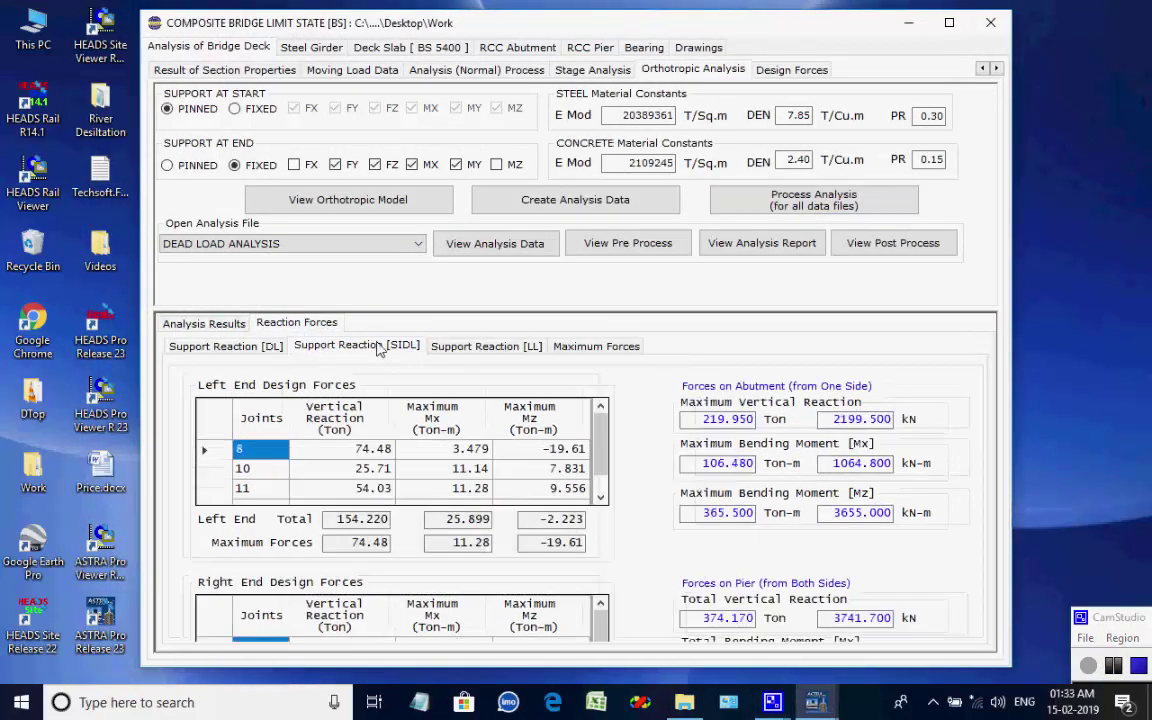
left_click(468, 347)
left_click(592, 346)
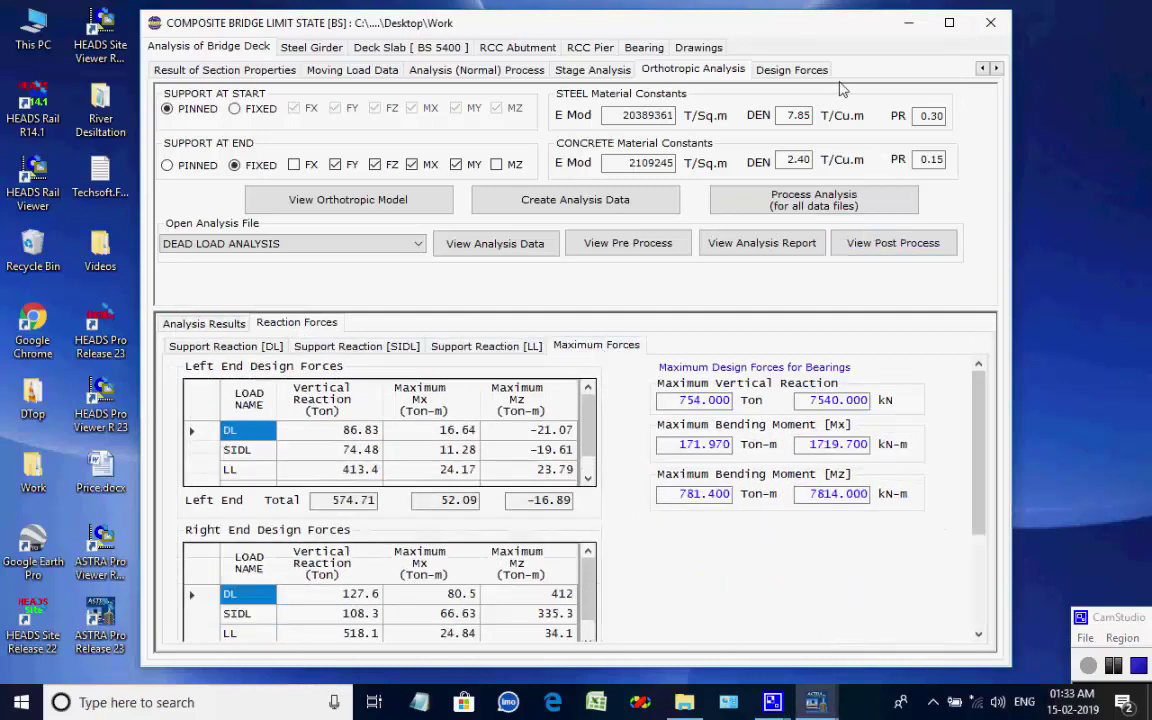
- Choose STAGE 4 as the analysis that supplies the design forces
left_click(792, 69)
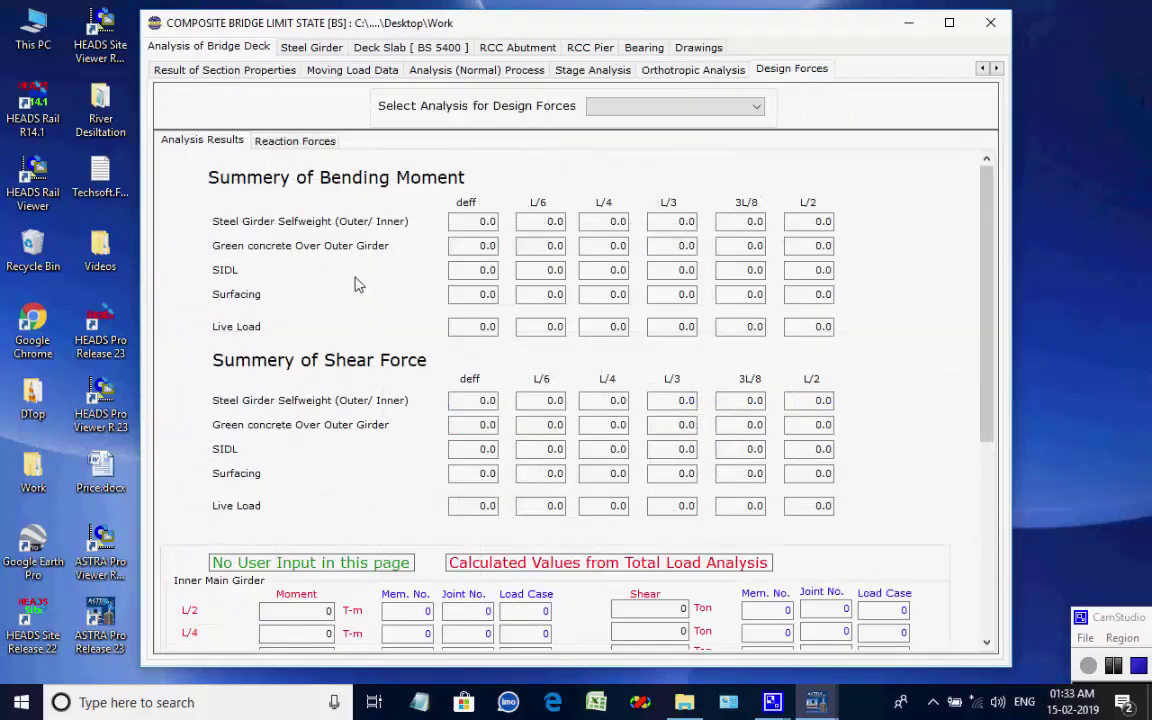
left_click(760, 108)
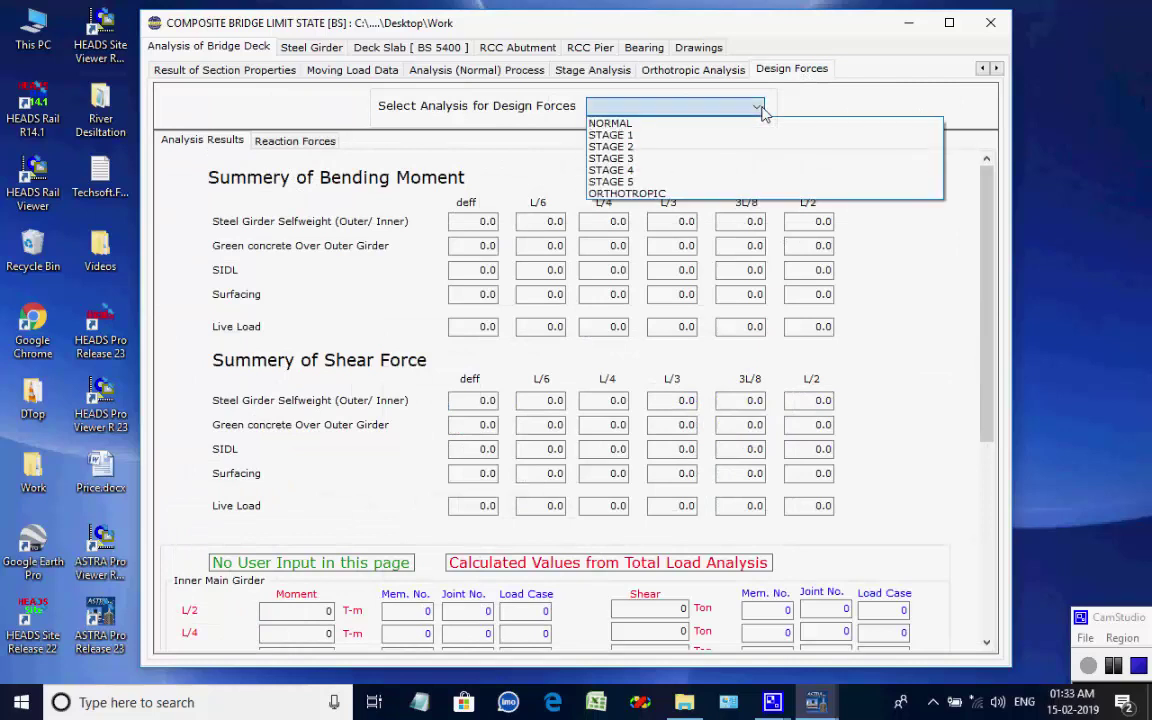
left_click(686, 171)
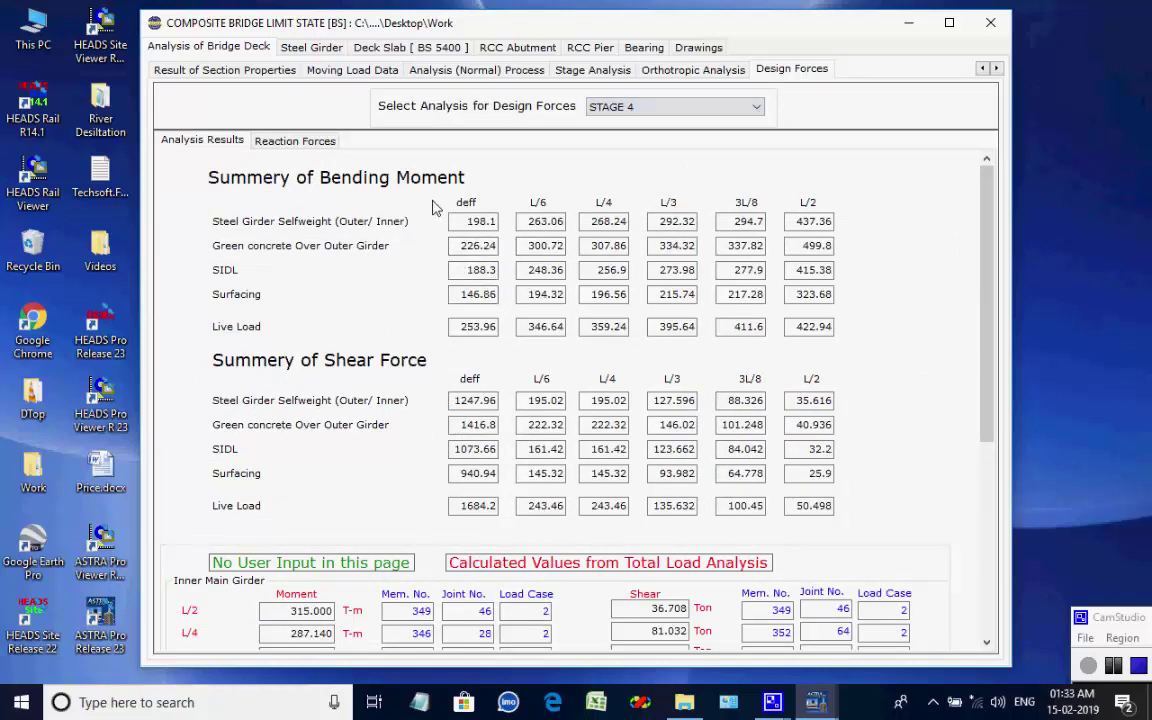
- Review the Stage 4 design reaction forces for DL, SIDL and LL and the maximum forces
left_click(298, 141)
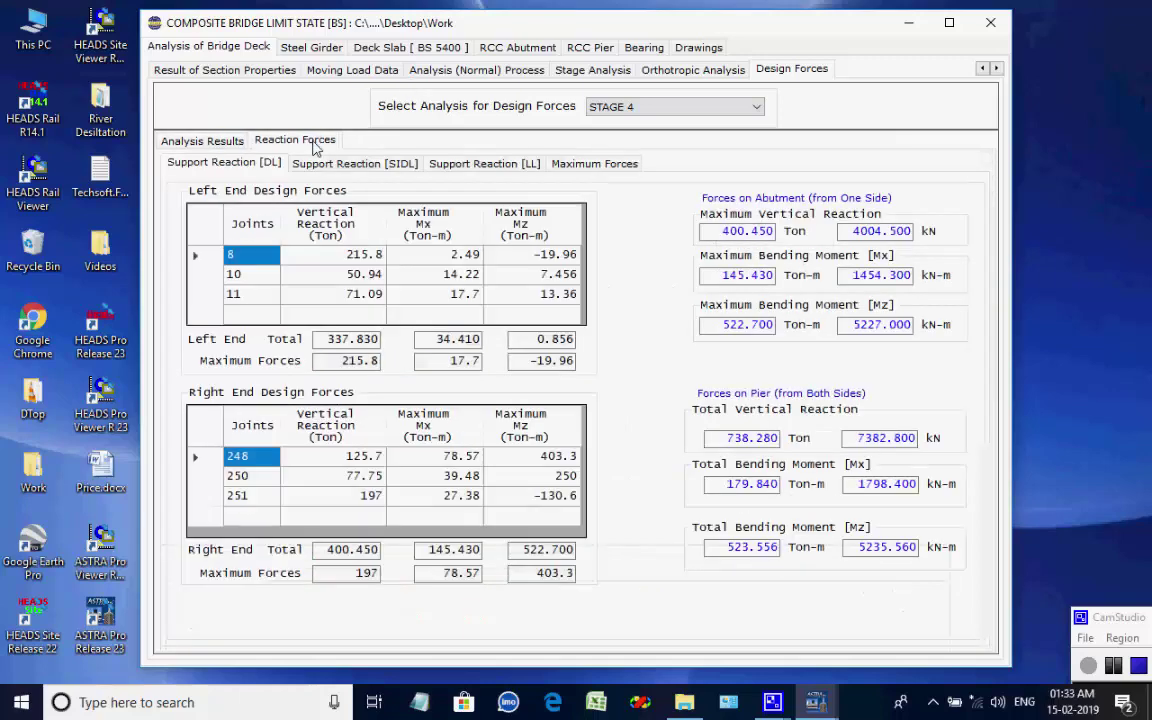
left_click(302, 168)
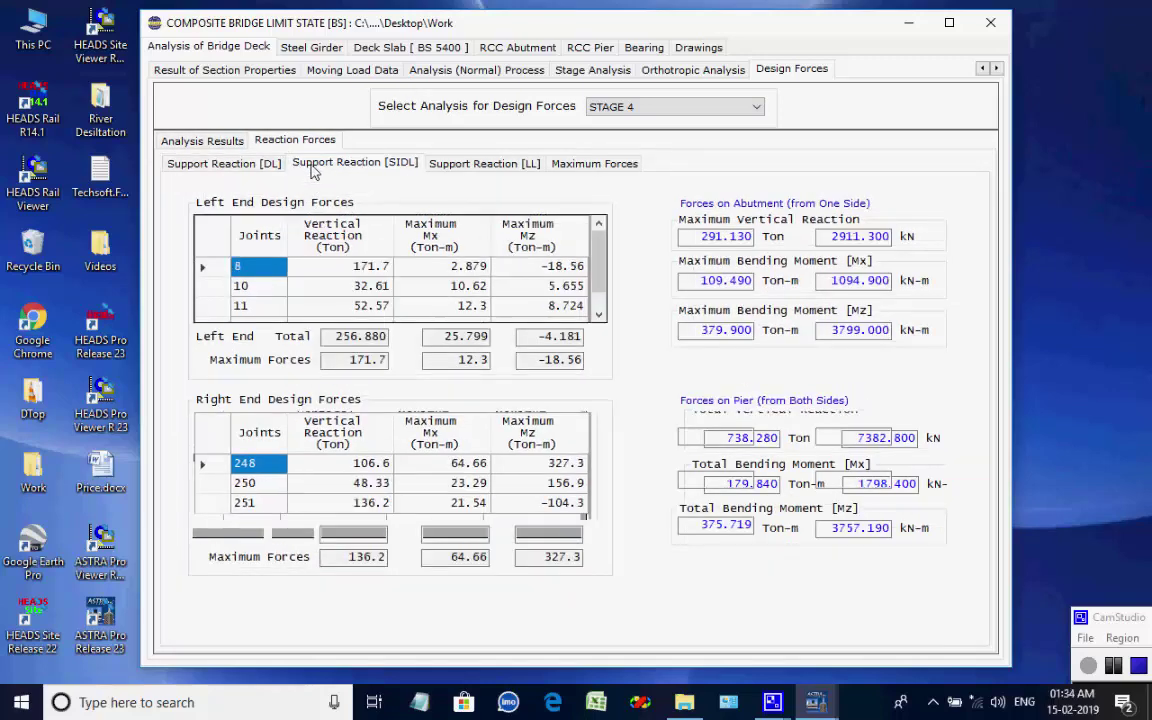
left_click(440, 168)
left_click(590, 166)
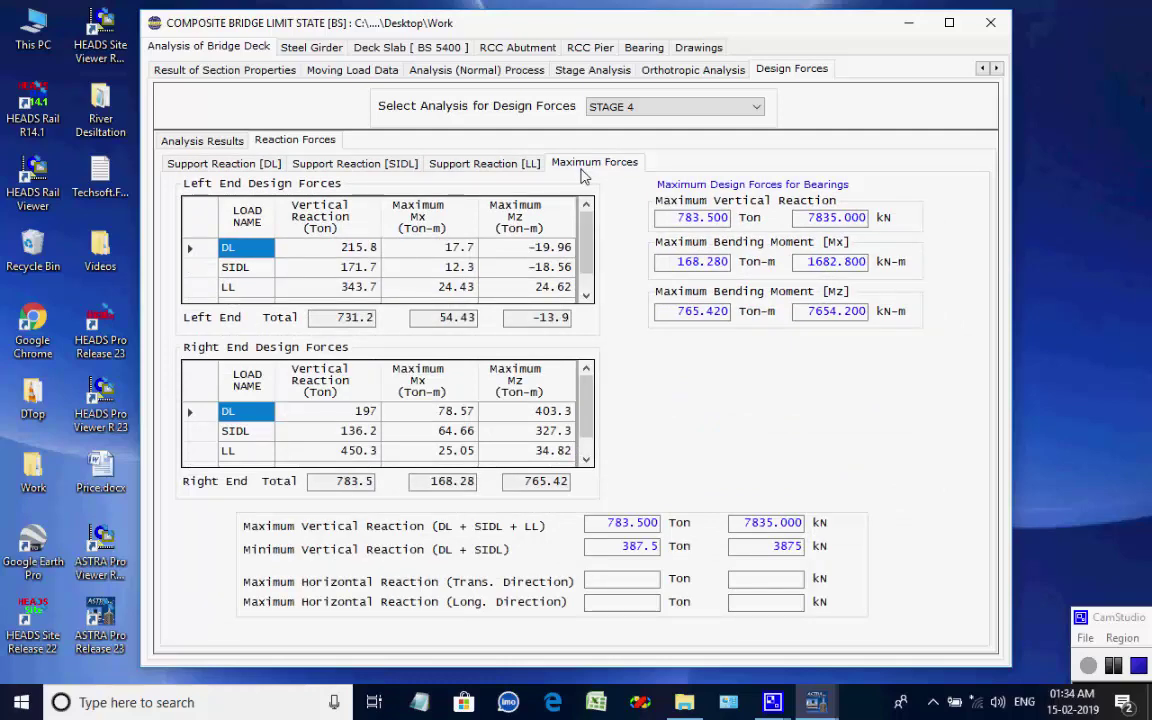
- Process a new steel girder worksheet design with the existing bridge deck features and forces
left_click(310, 47)
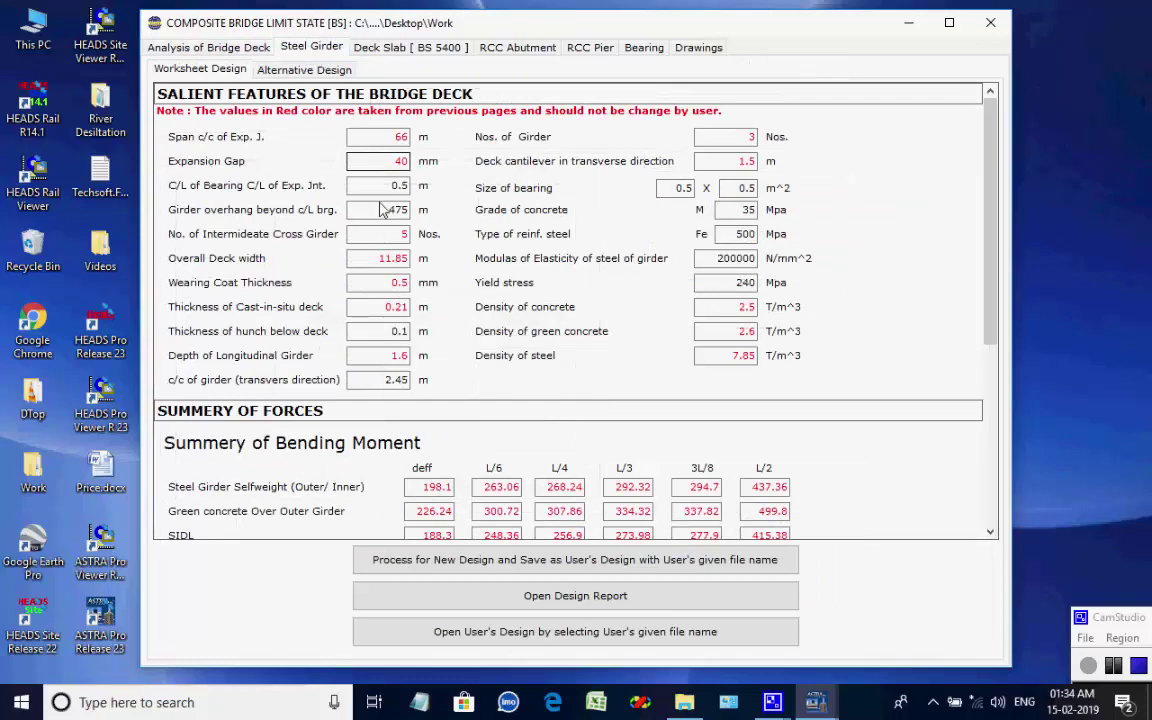
left_click(575, 559)
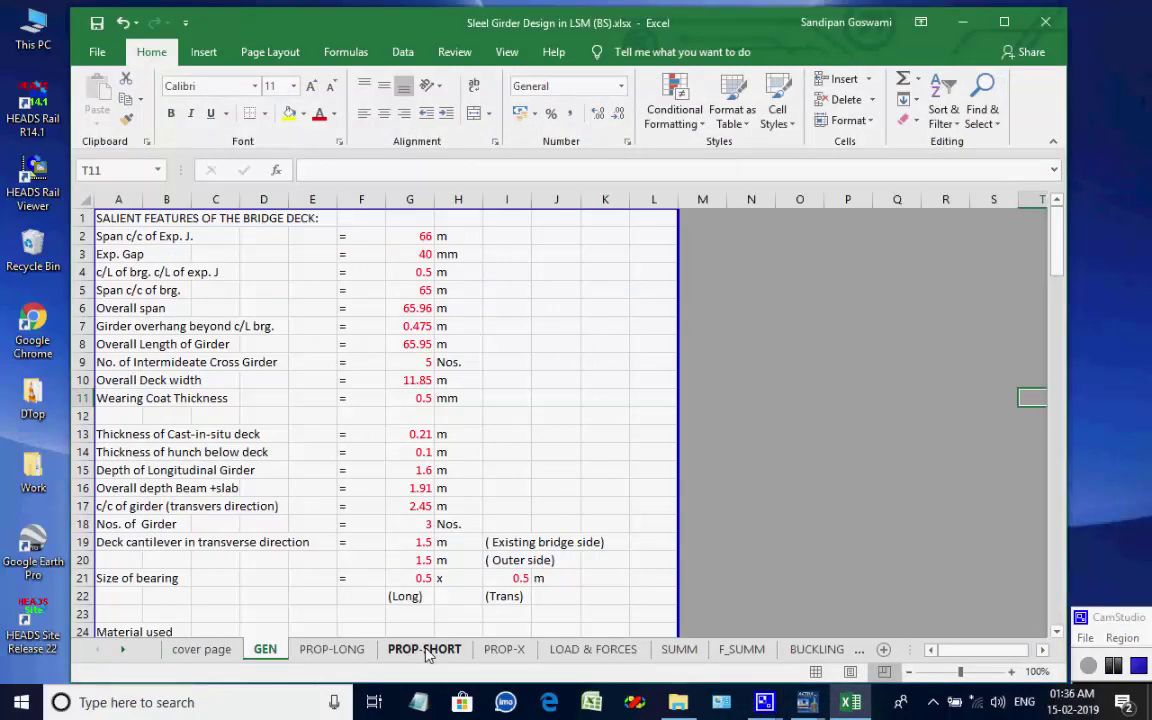
- Look through the steel girder design sheets from PROP-LONG through LOAD & FORCES, F_SUMM and both buckling resistance checks to ULS
left_click(333, 651)
left_click(424, 651)
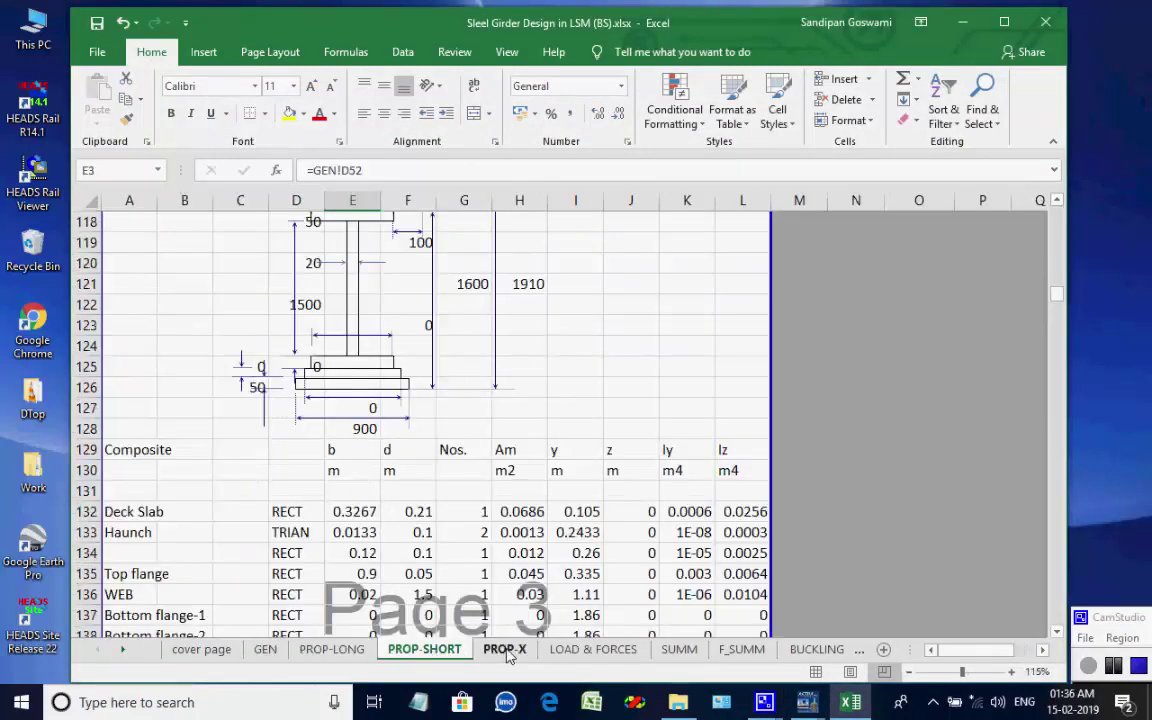
left_click(505, 651)
left_click(575, 651)
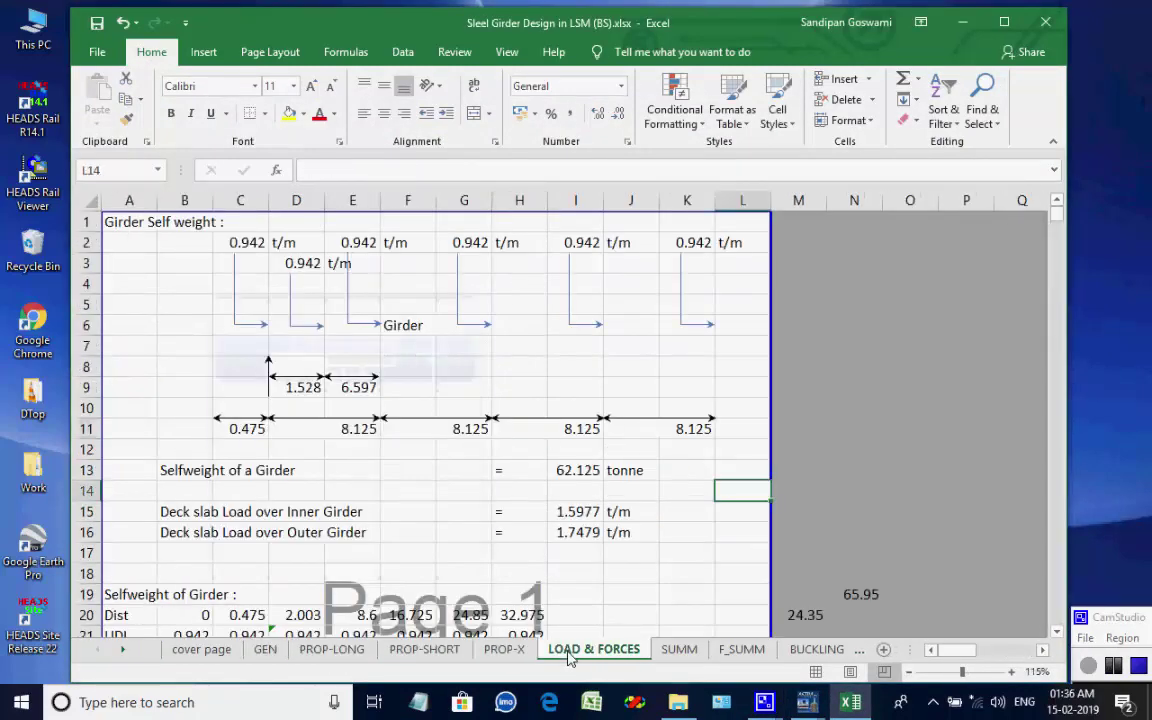
left_click(662, 651)
left_click(741, 651)
left_click(816, 651)
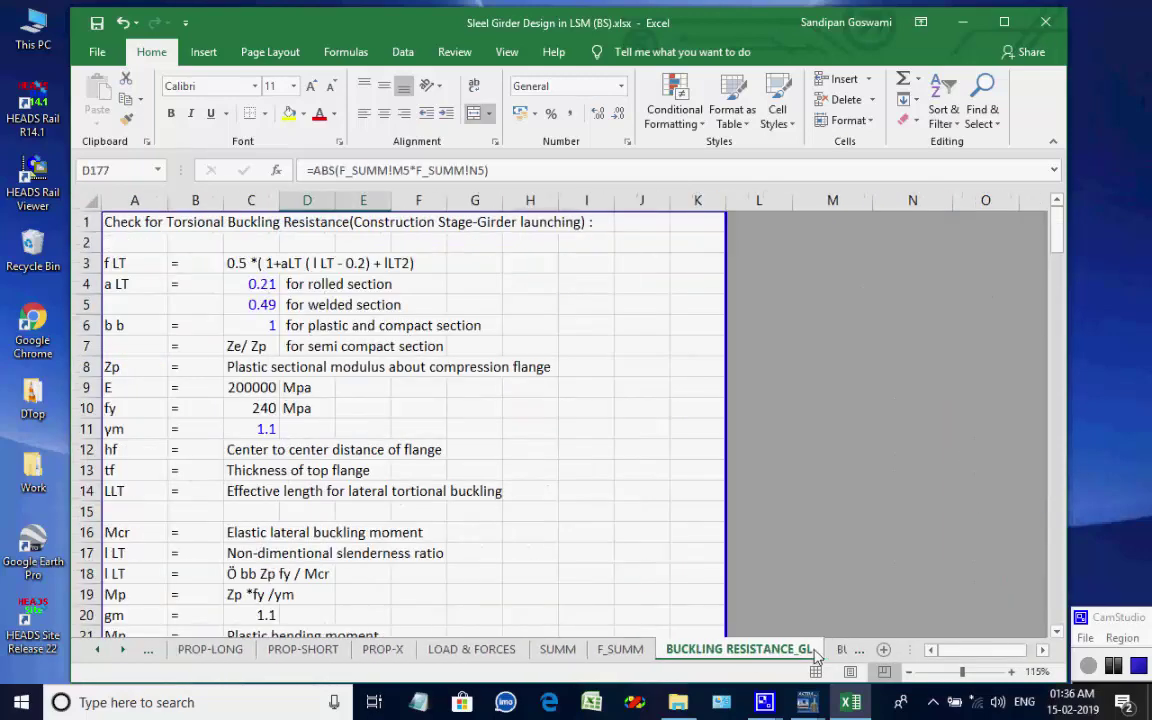
left_click(840, 651)
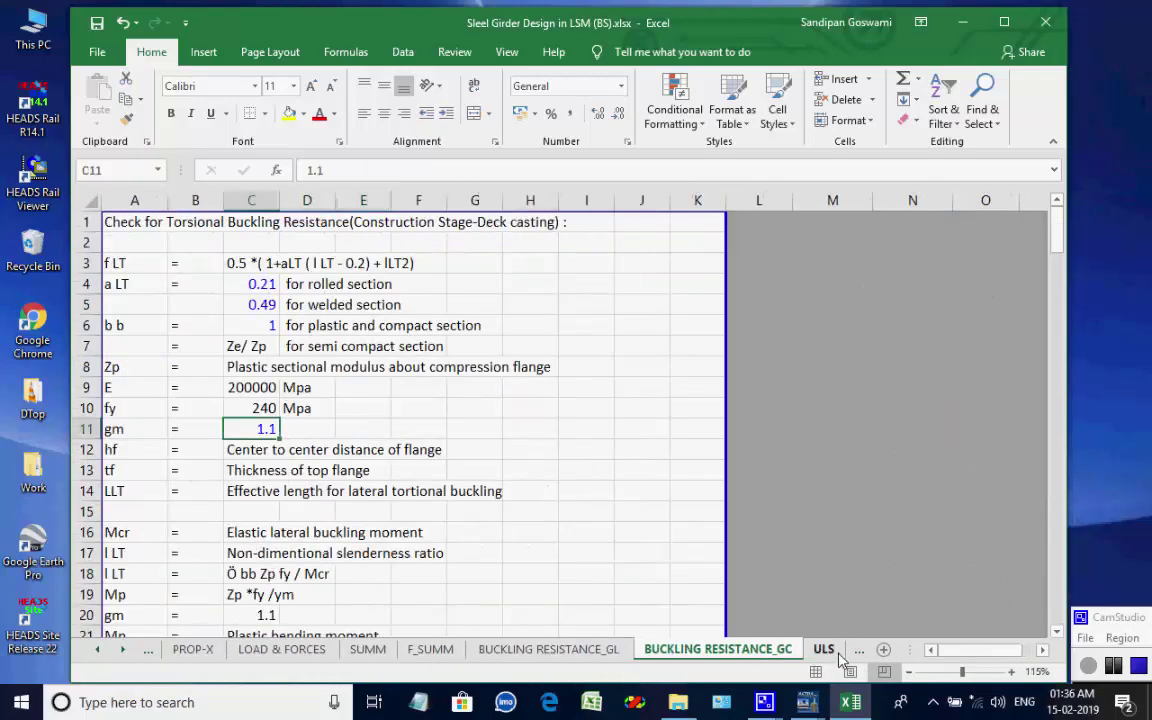
left_click(828, 651)
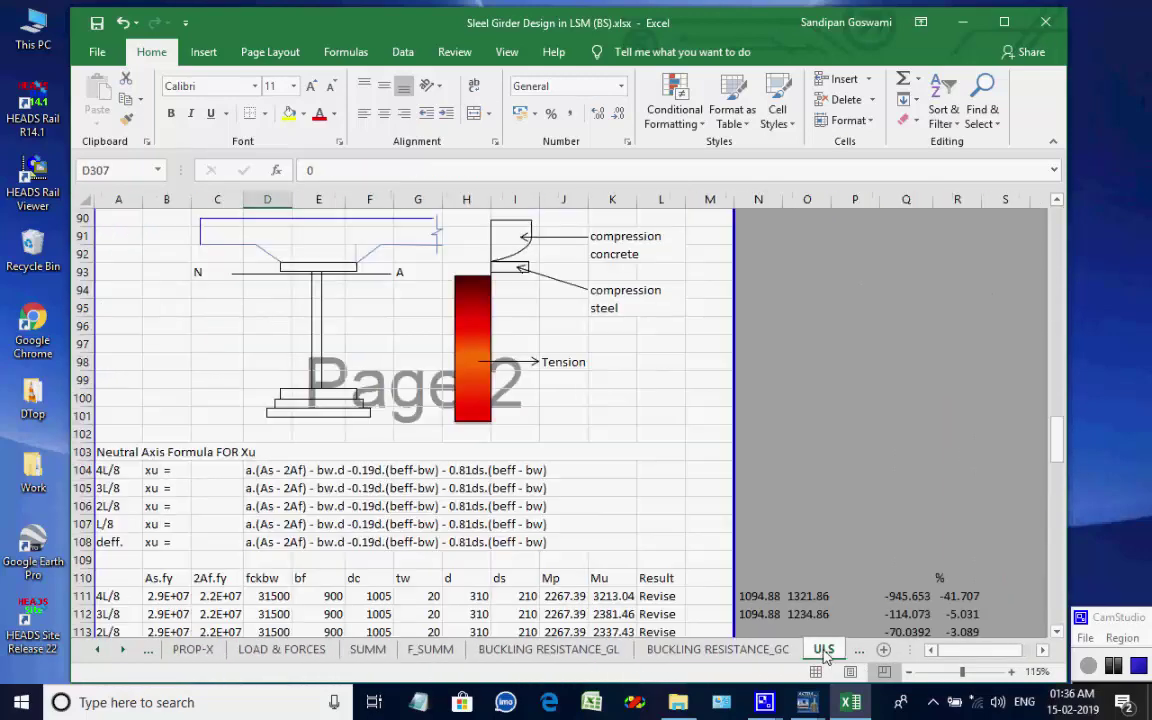
- Look through the remaining steel girder design sheets from Trans Shear and SLS through SHEAR CONNECTOR, STIFFNERS, x-girder and splices to W_connections, then minimize the workbook
left_click(122, 650)
left_click(122, 650)
left_click(122, 650)
left_click(122, 650)
left_click(122, 650)
left_click(122, 650)
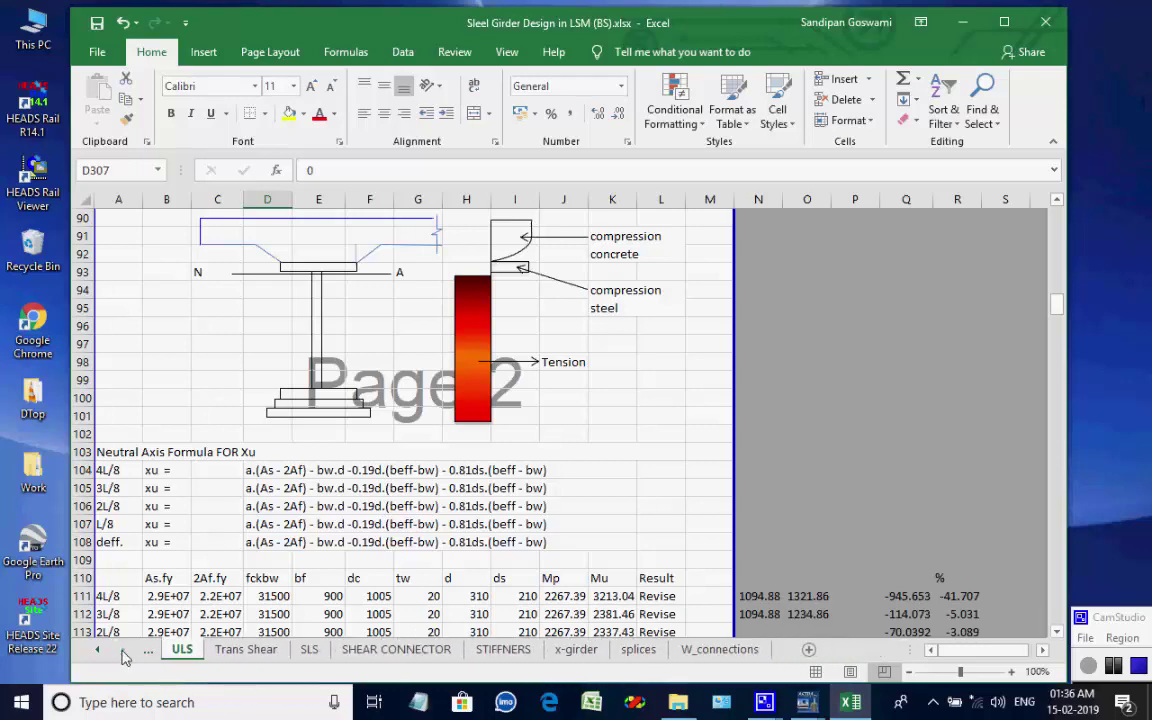
left_click(250, 650)
left_click(310, 650)
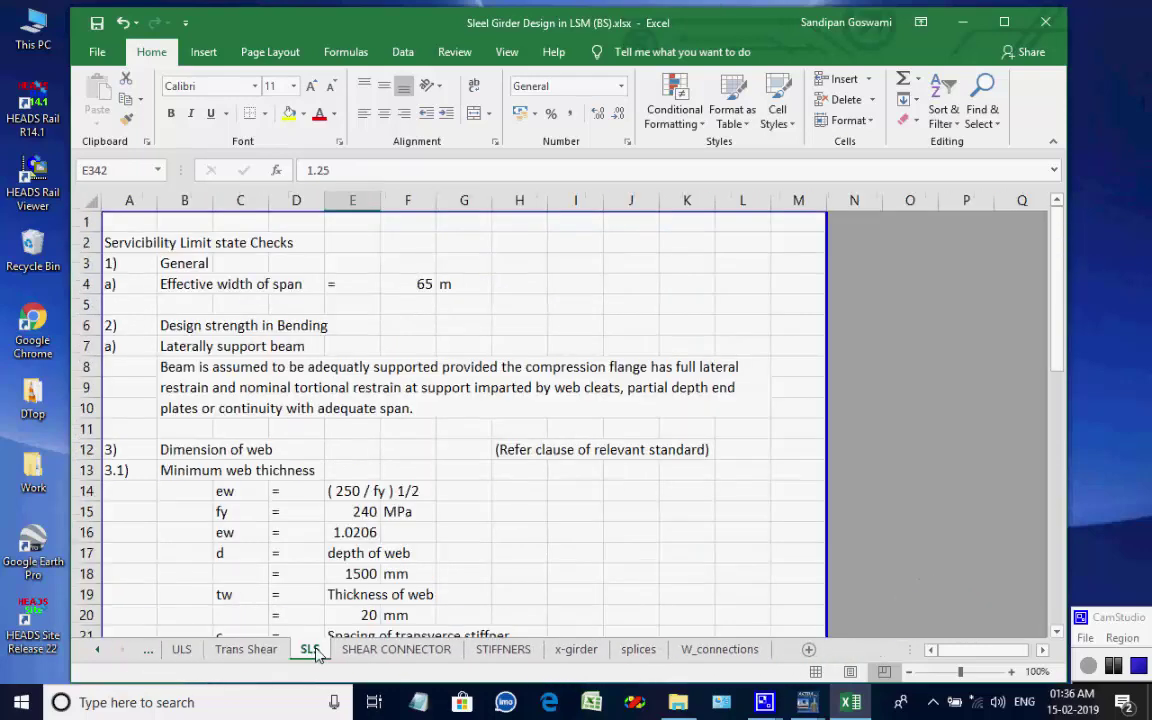
left_click(400, 650)
left_click(522, 651)
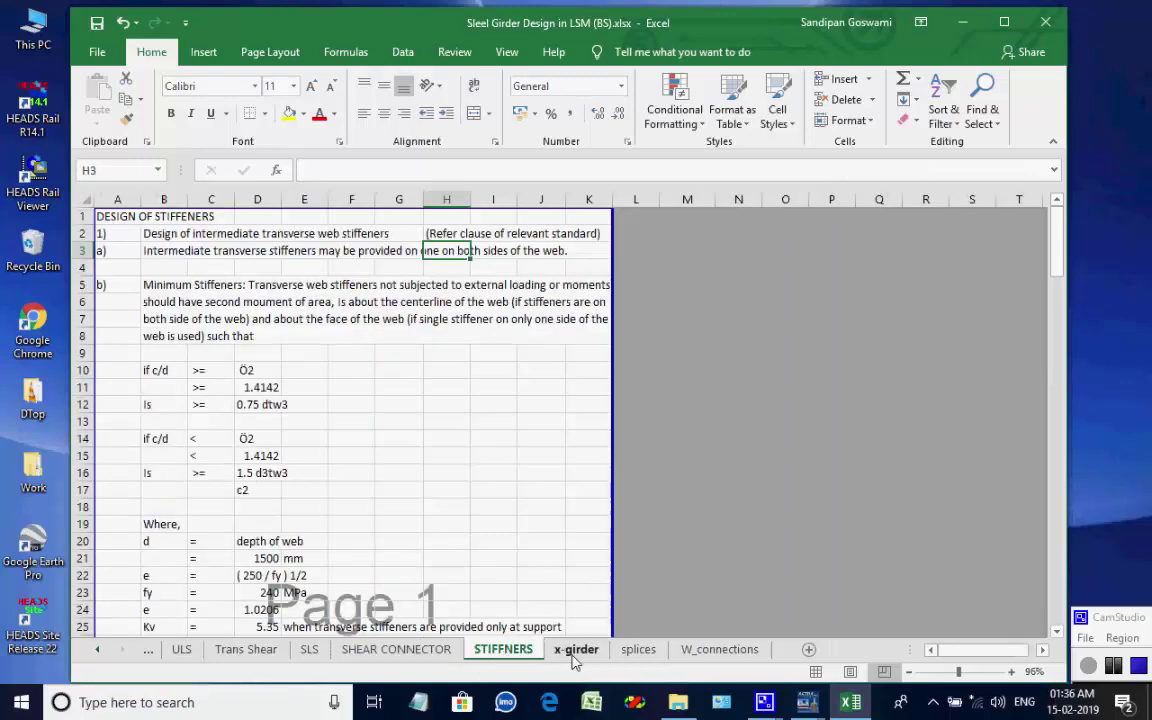
left_click(577, 650)
left_click(638, 652)
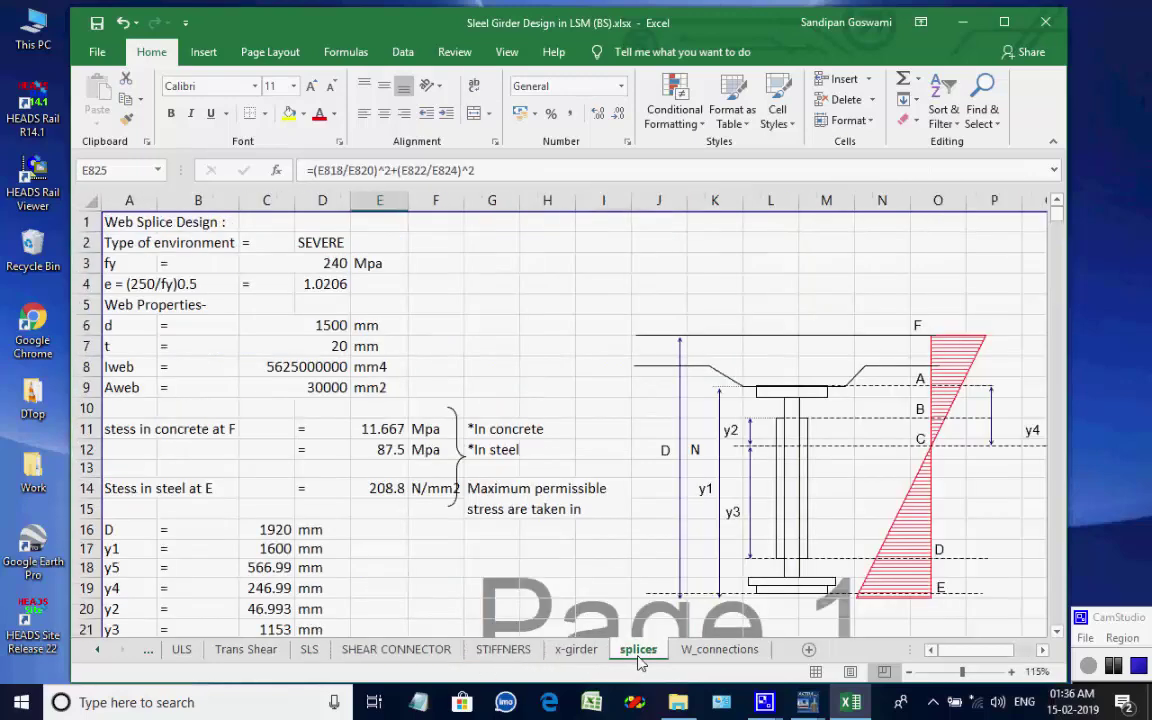
left_click(700, 650)
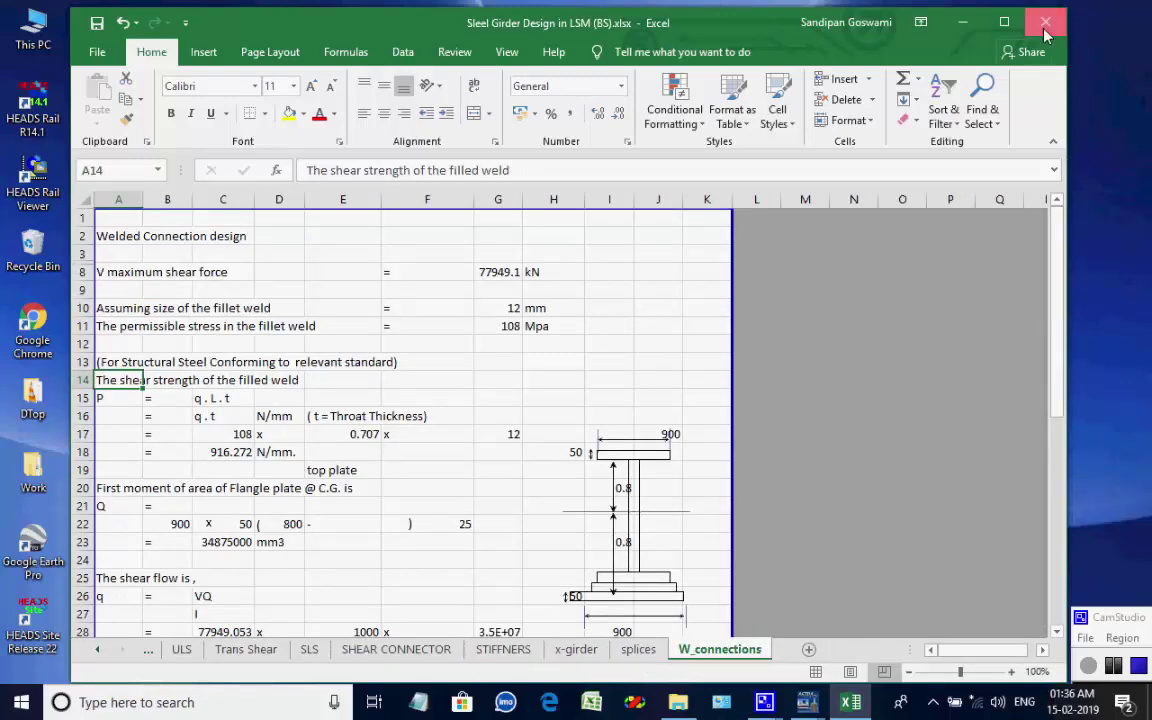
left_click(961, 21)
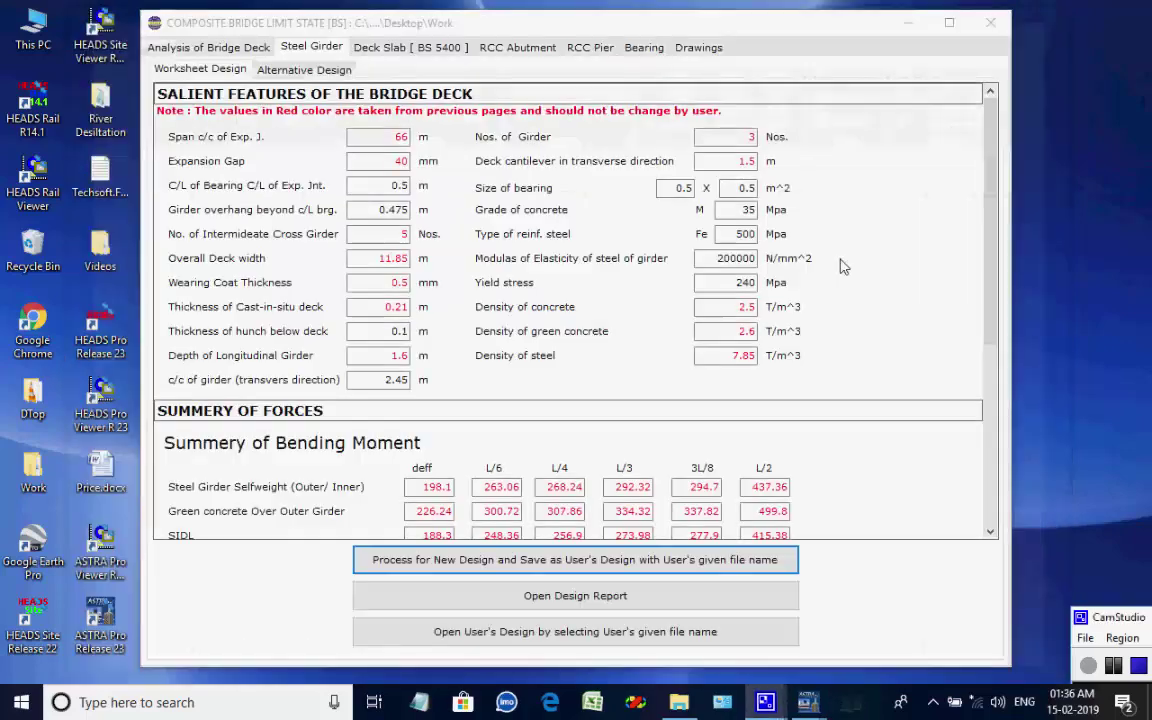
- Run the BS 5400 deck slab analysis with the existing design data, after looking over the deck slab and cantilever slab design inputs
left_click(384, 50)
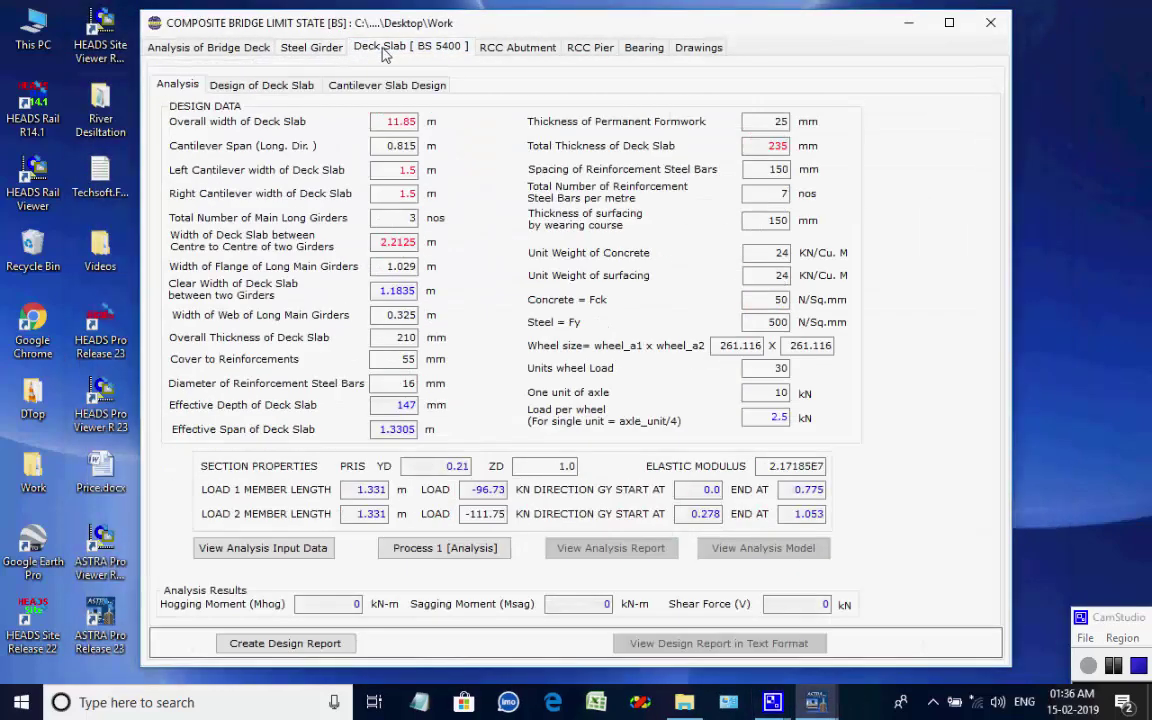
left_click(275, 87)
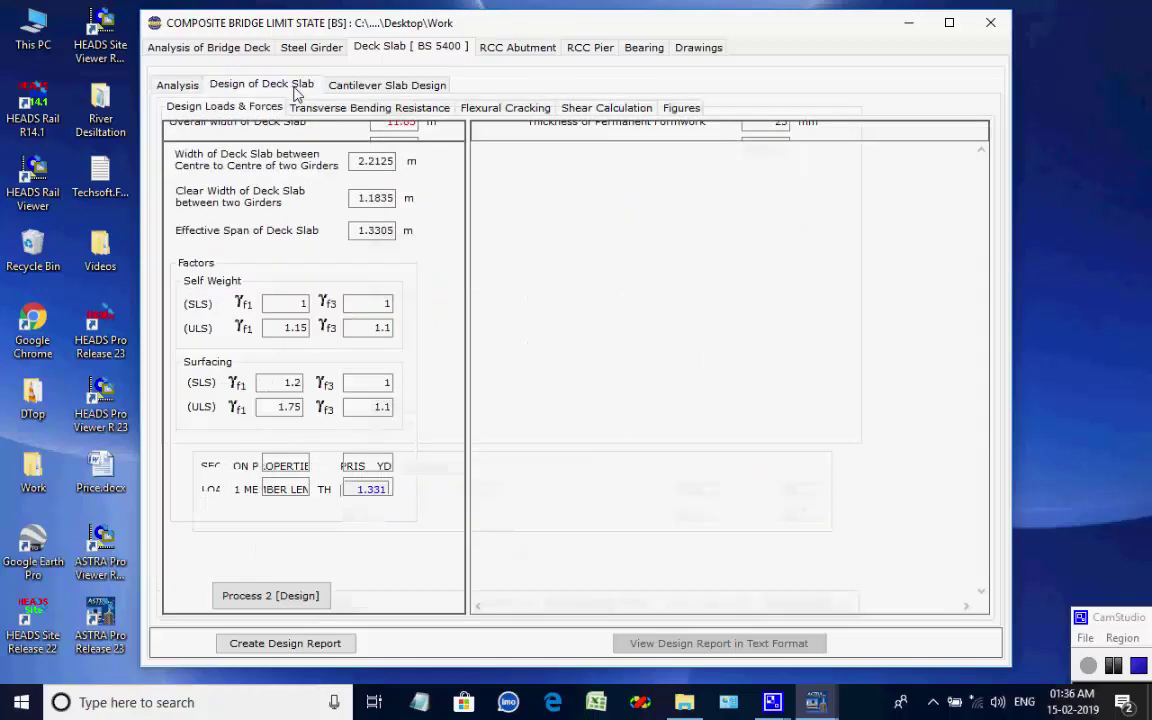
left_click(388, 88)
left_click(272, 86)
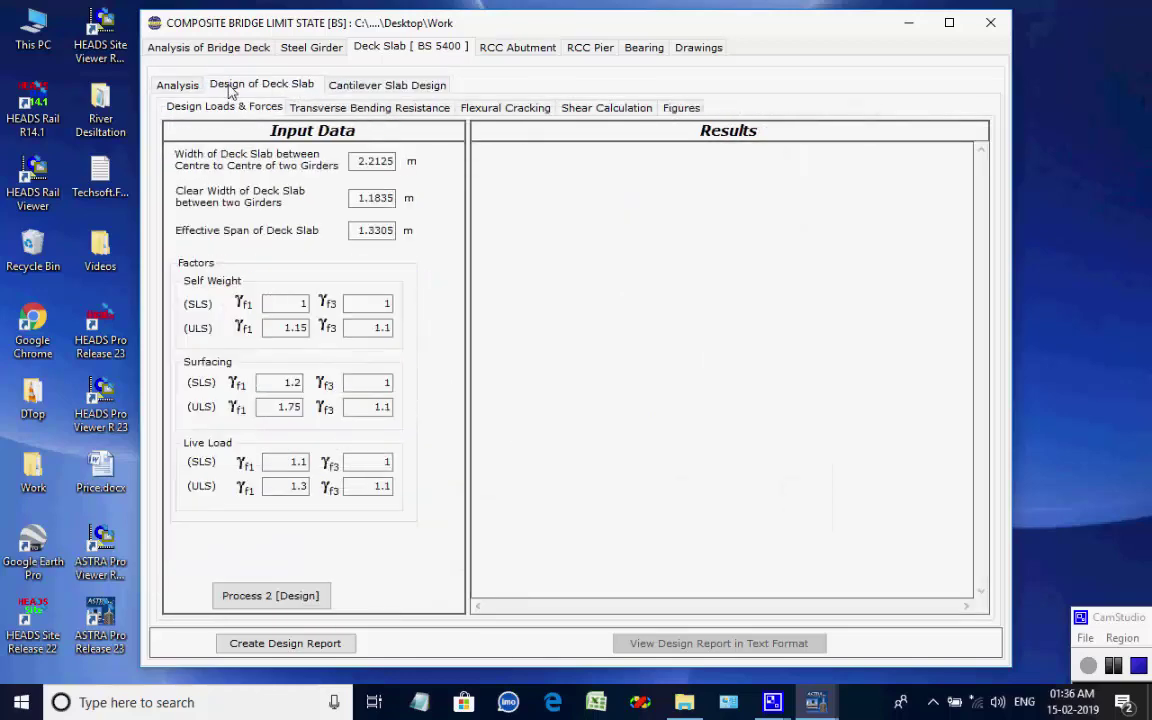
left_click(188, 88)
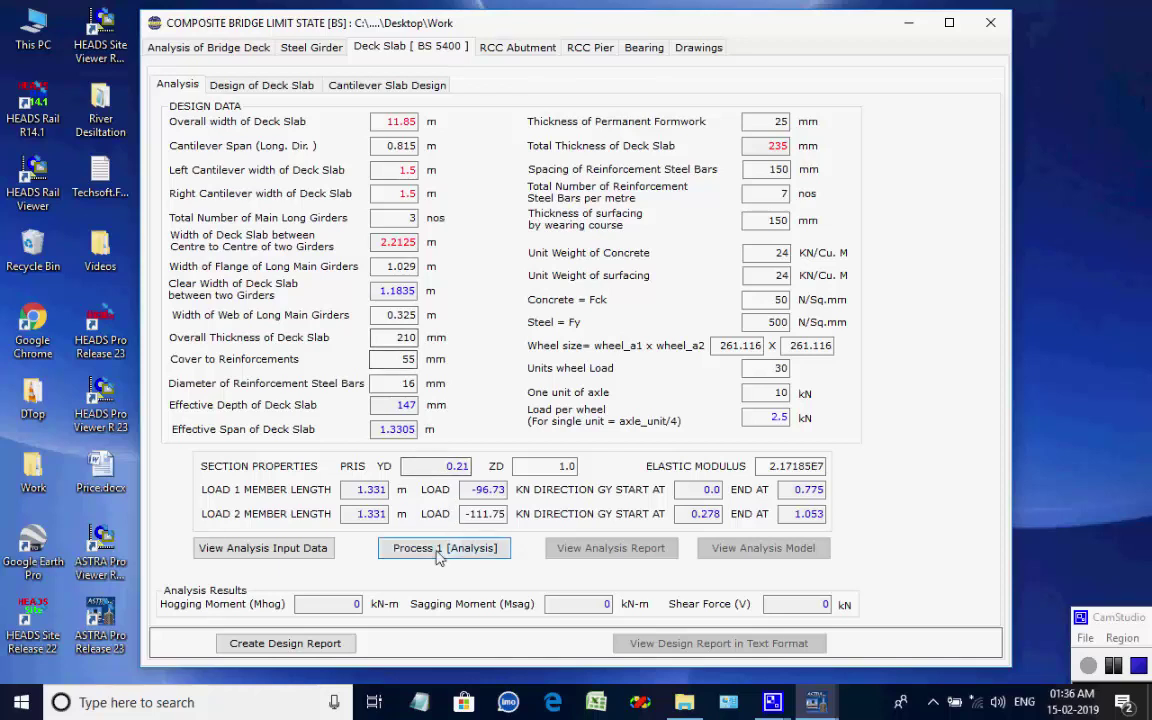
left_click(440, 553)
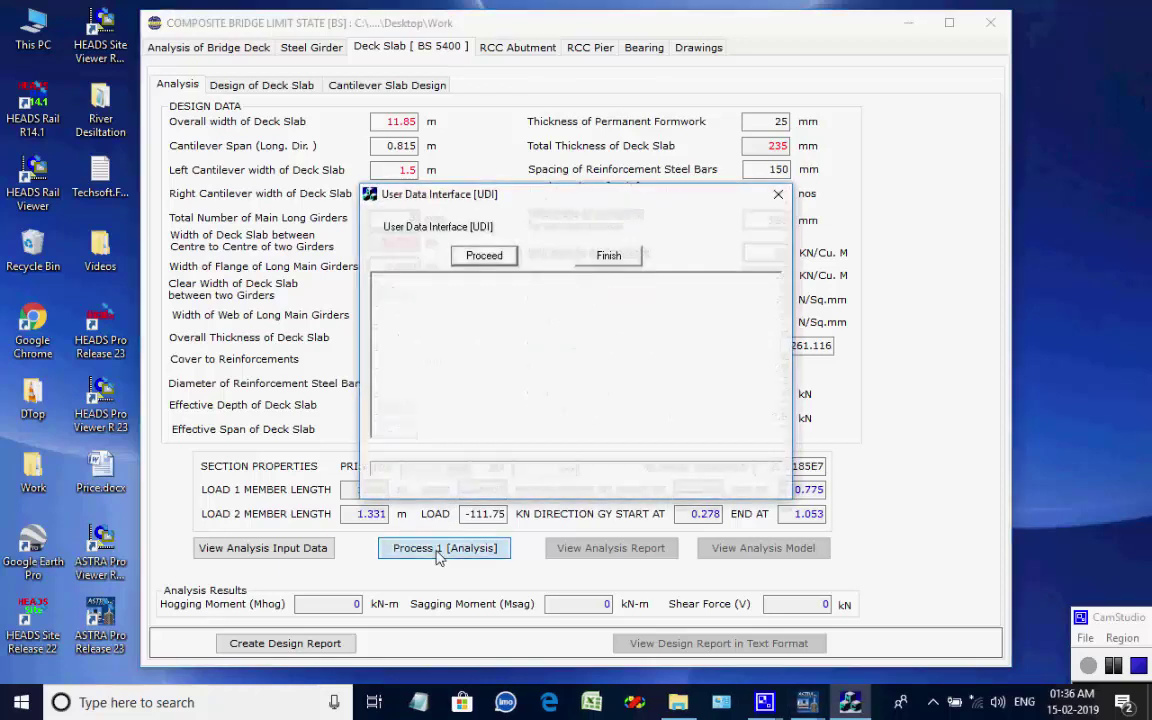
left_click(470, 257)
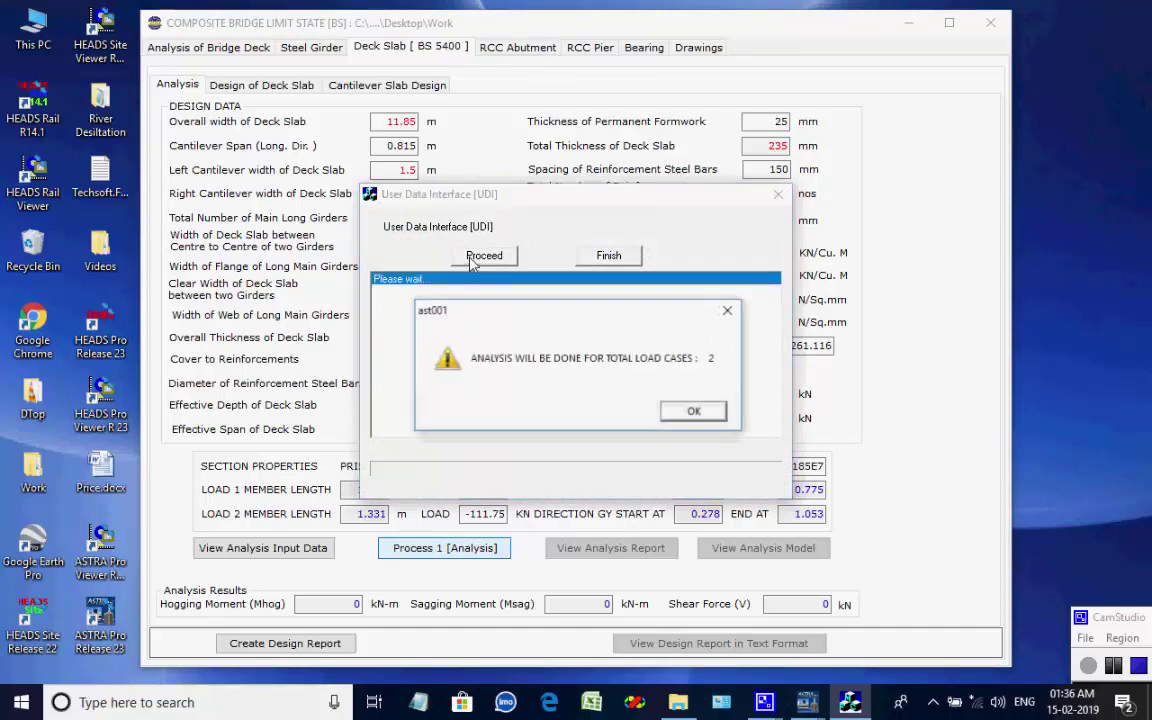
left_click(692, 415)
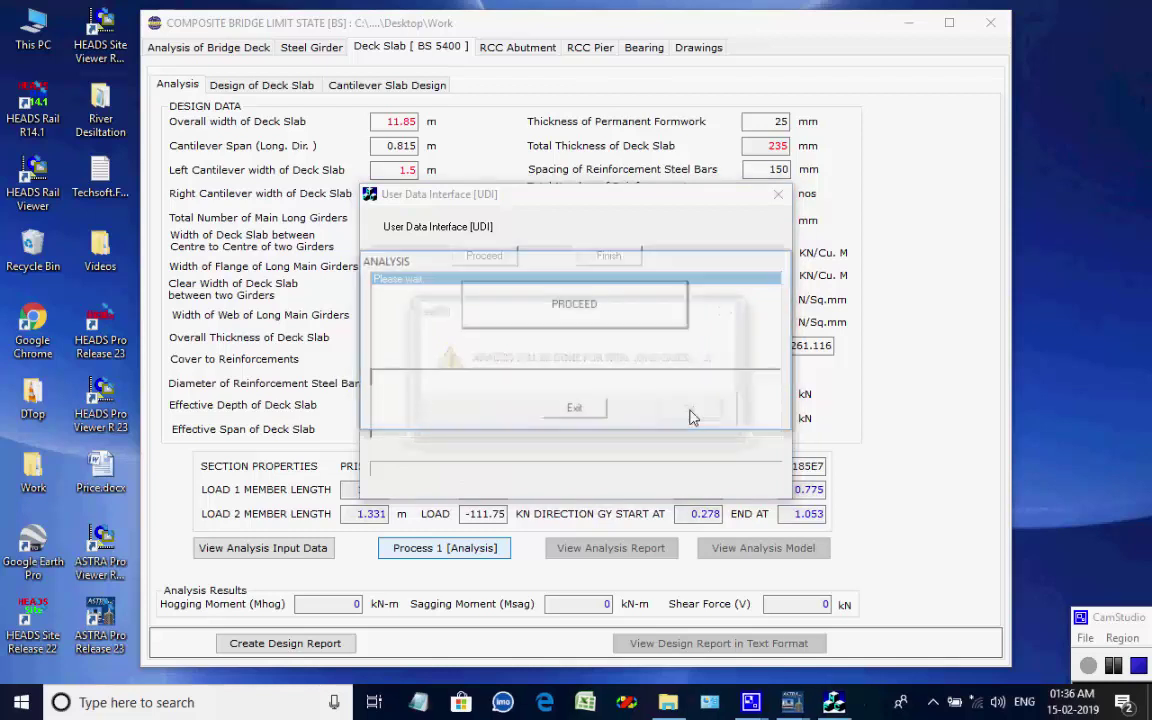
left_click(605, 325)
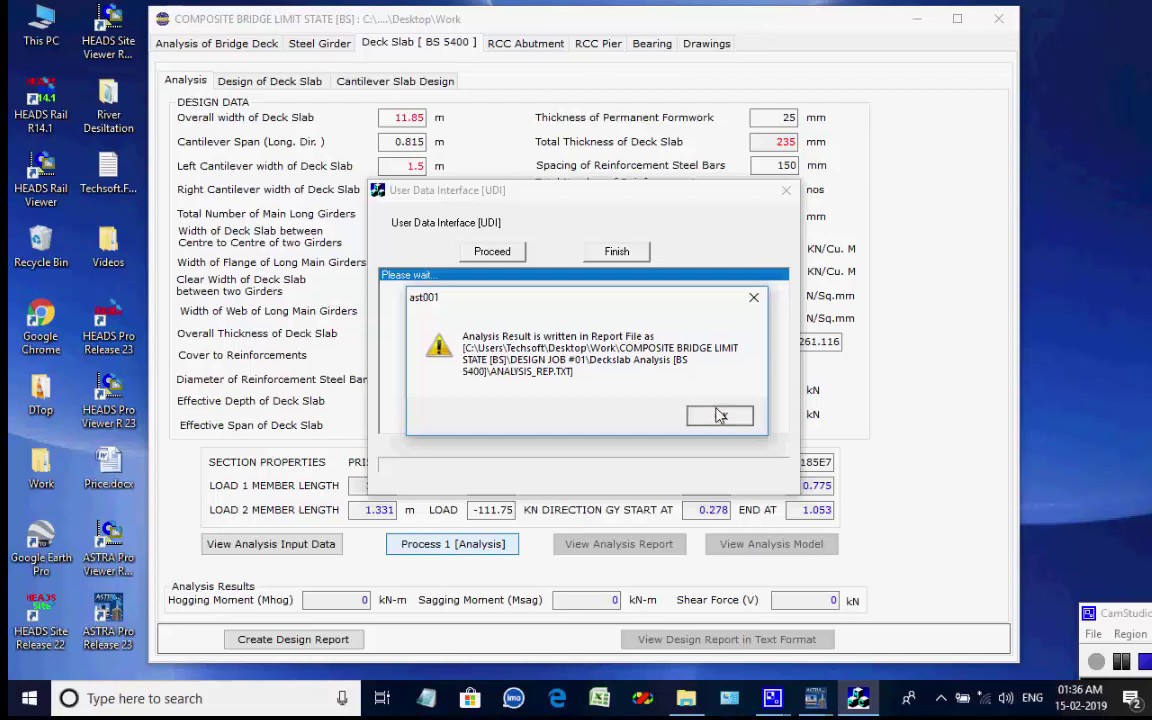
left_click(711, 419)
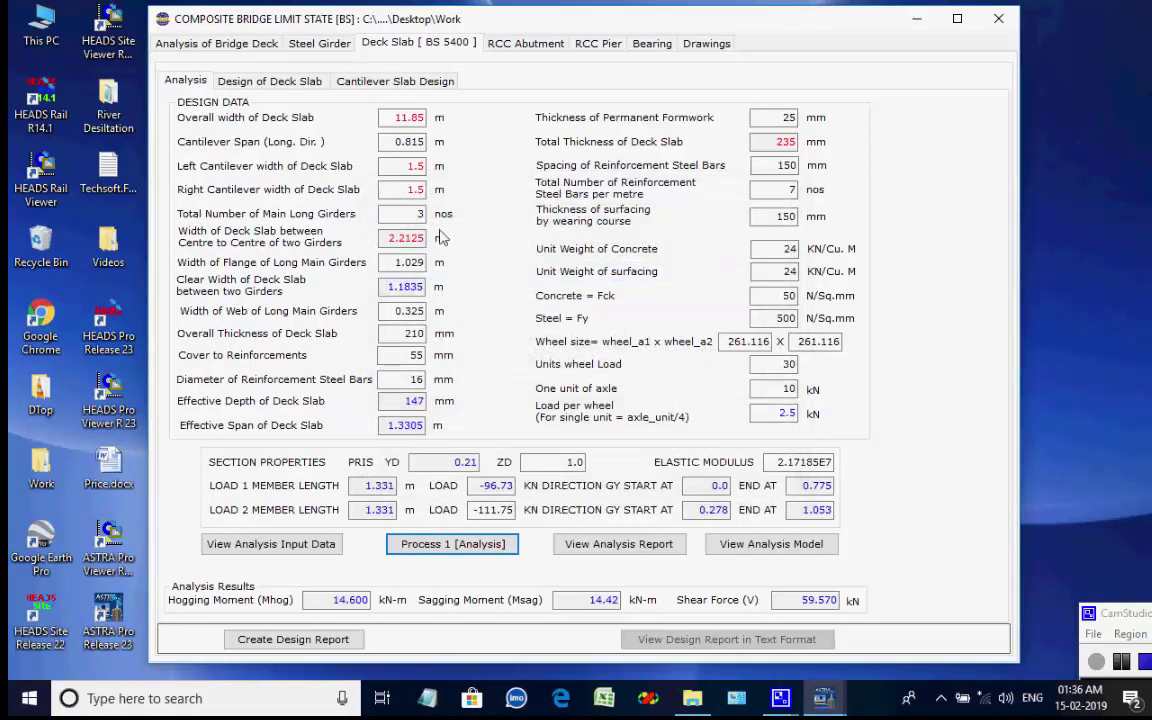
- Process the deck slab's design loads and forces with the existing SLS and ULS factors and review the results
left_click(308, 81)
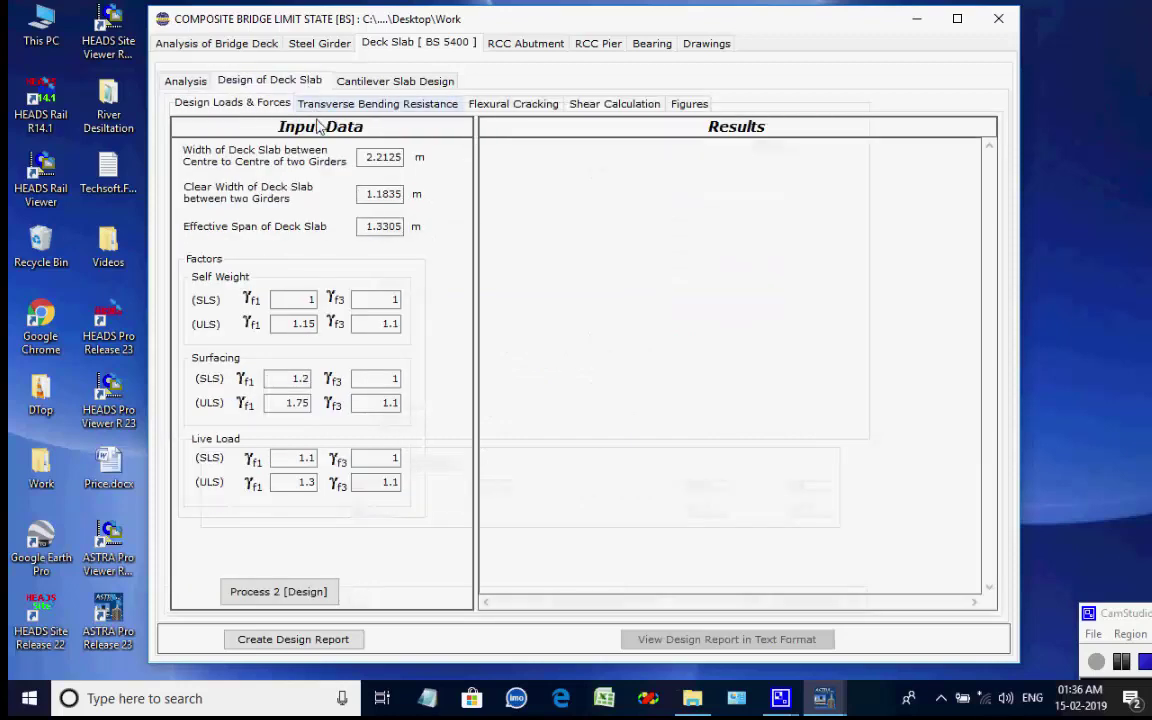
left_click(291, 599)
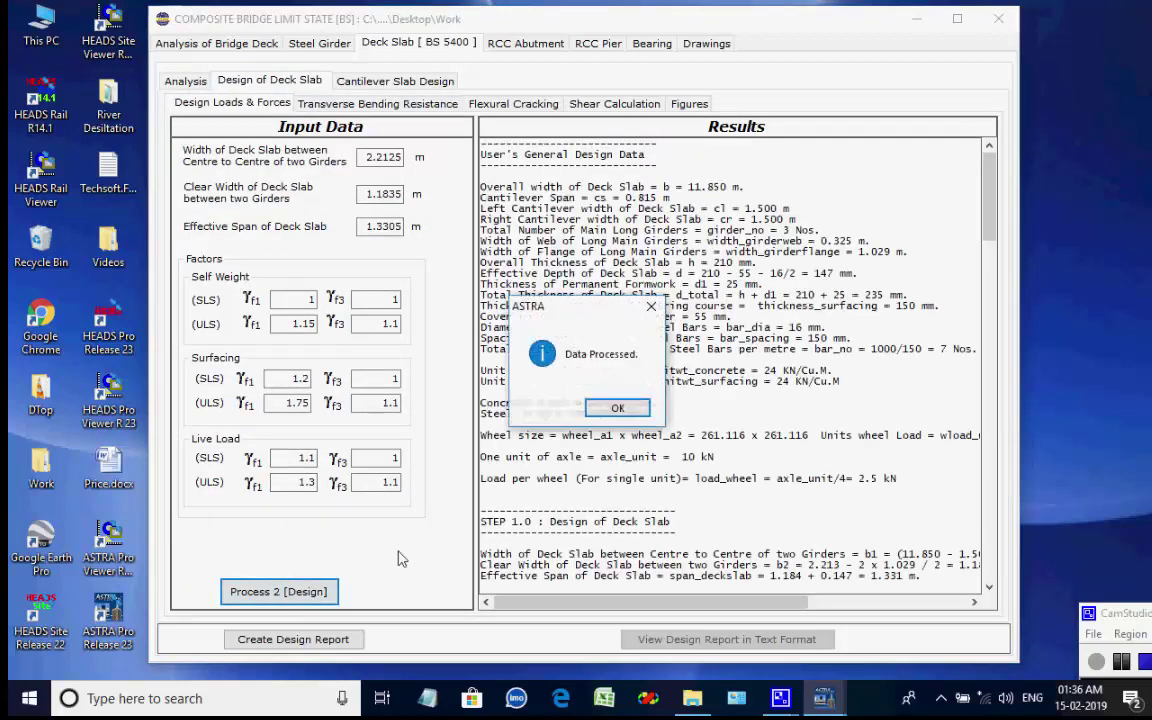
left_click(611, 406)
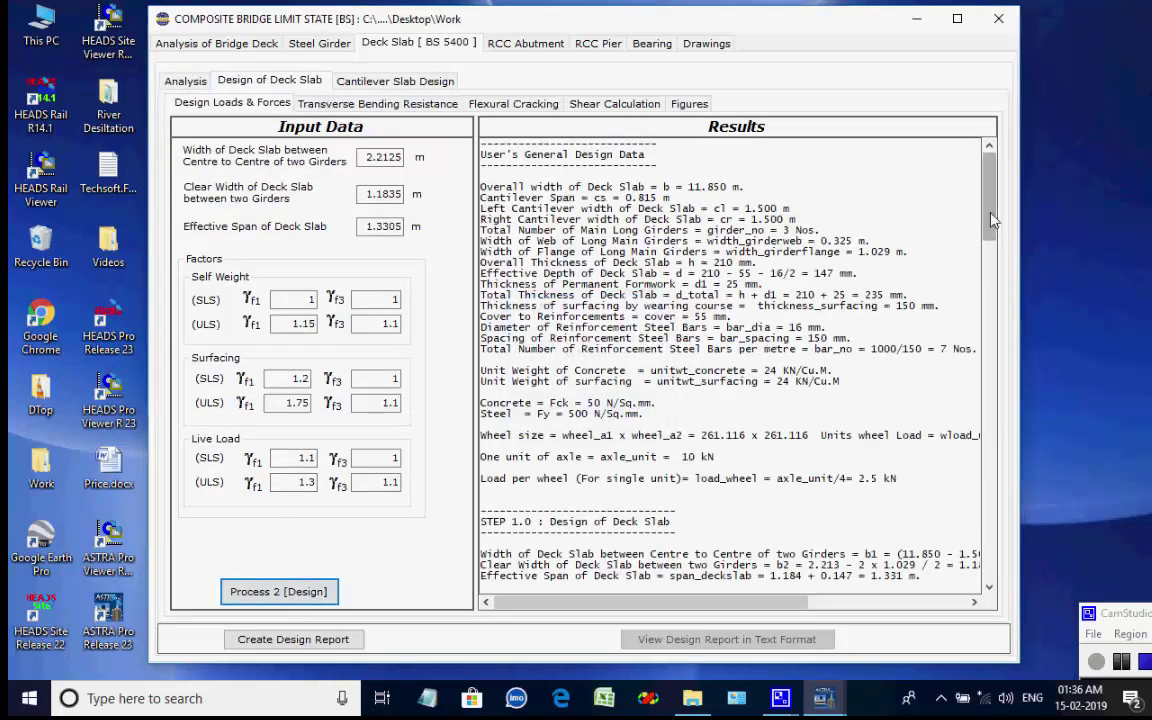
left_click_drag(991, 219, 991, 150)
- Process the deck slab's transverse bending resistance check with the existing section and material data
left_click(379, 106)
left_click(292, 413)
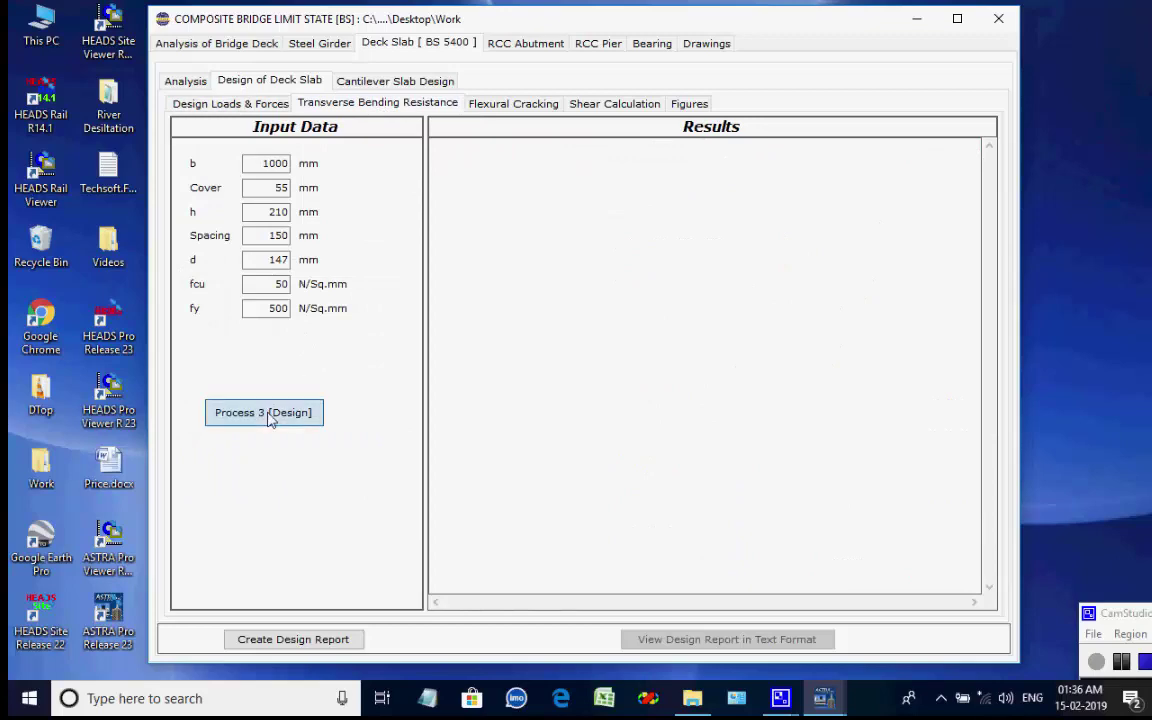
key("Return")
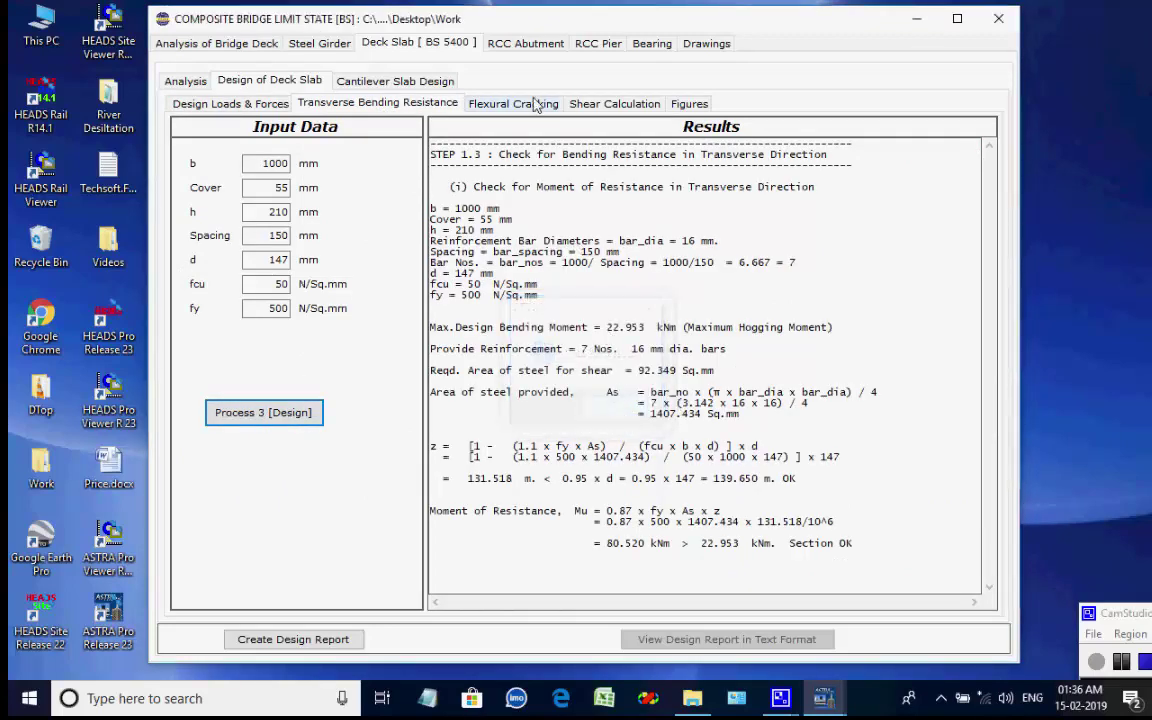
- Process the deck slab's flexural cracking check with the existing inputs and examine the Step 1.4 results
left_click(533, 108)
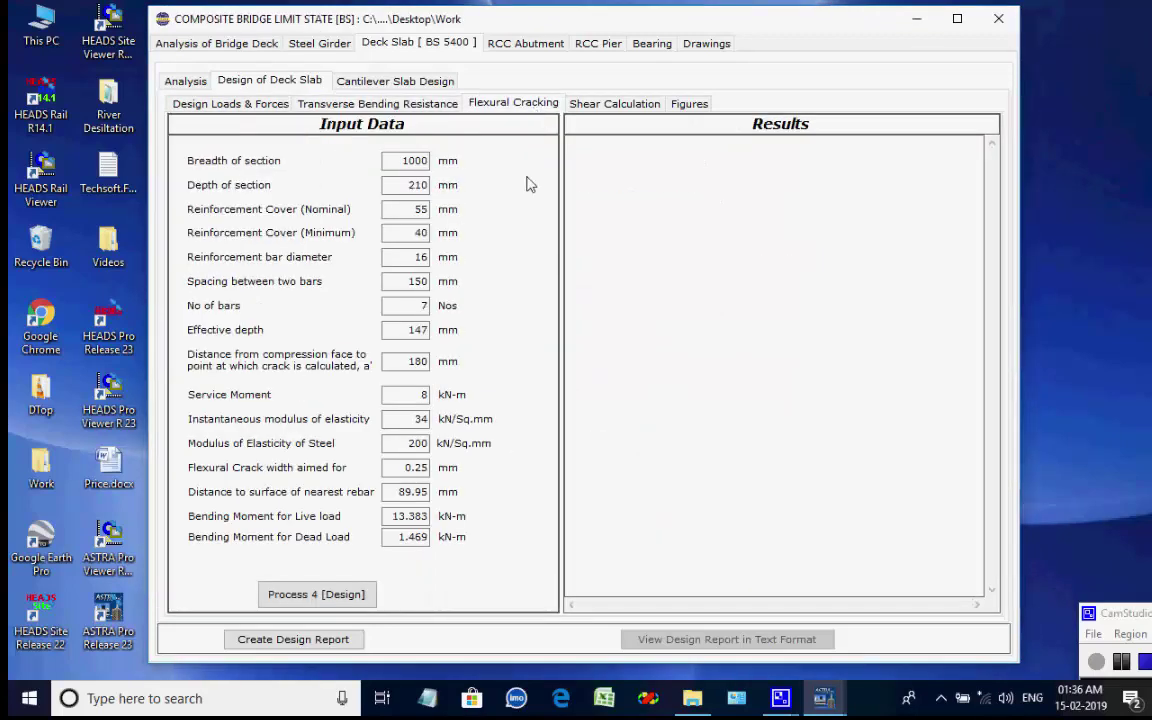
left_click(320, 596)
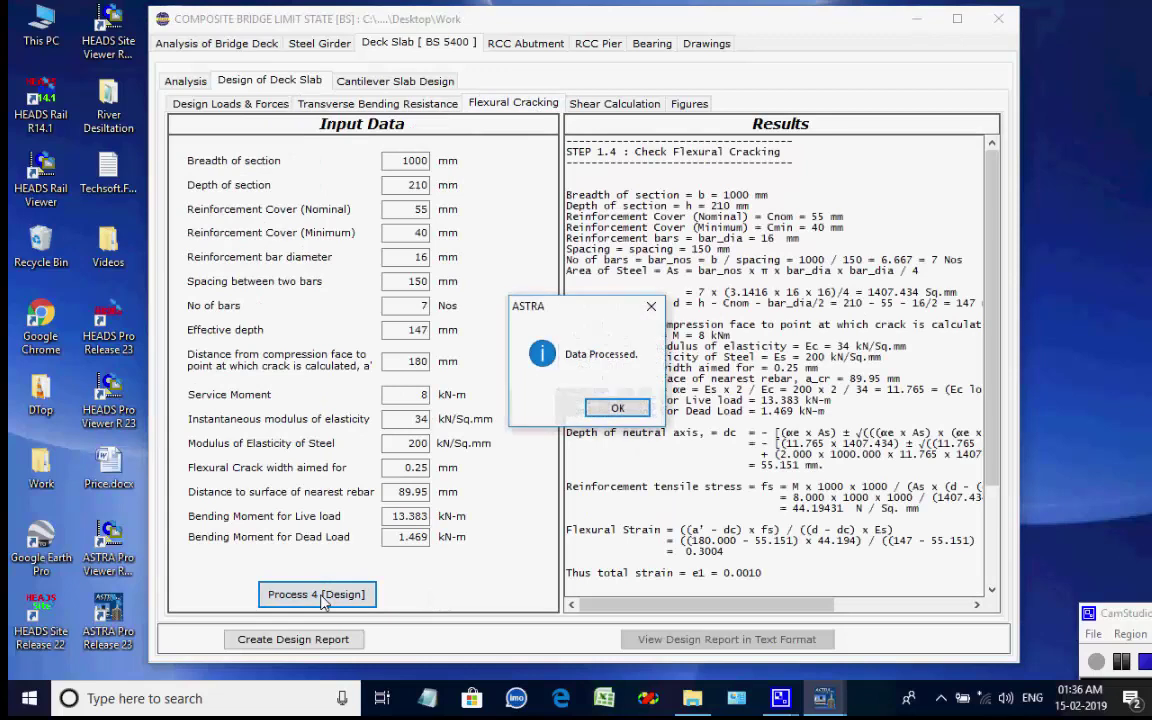
left_click(618, 408)
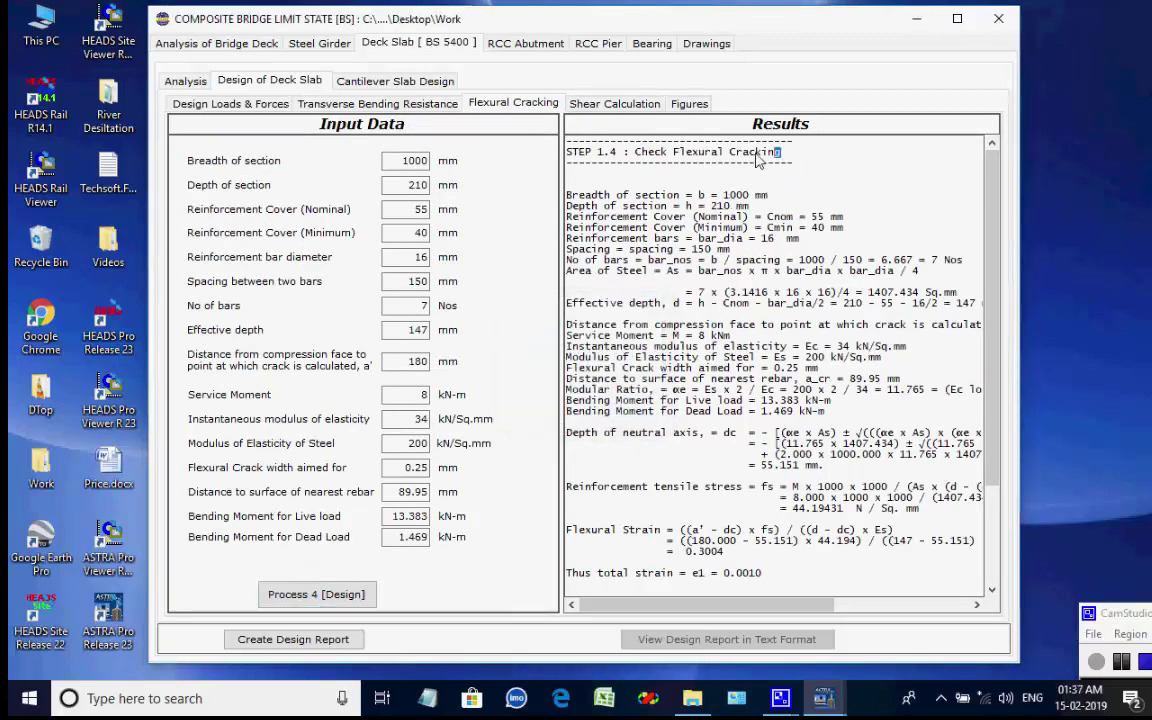
left_click_drag(783, 155, 548, 160)
left_click(797, 163)
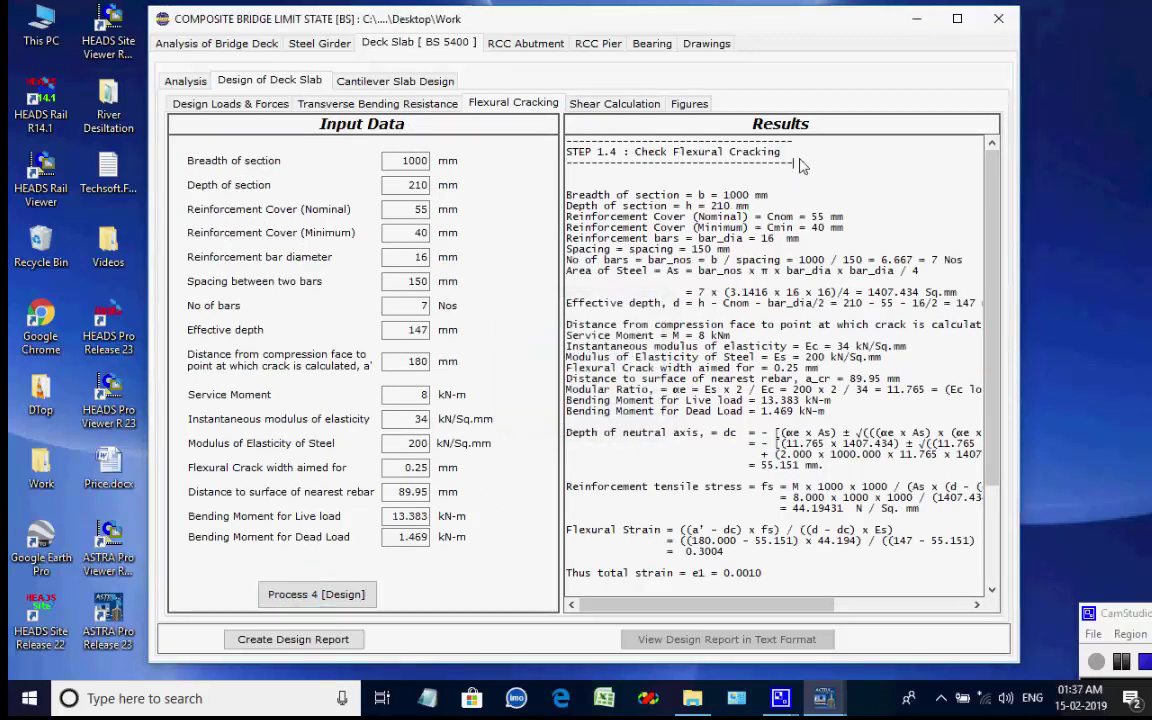
- Process the deck slab's shear calculation with the existing inputs, then view the Step 1.5 results and the deck slab design figures
left_click(580, 104)
left_click(320, 481)
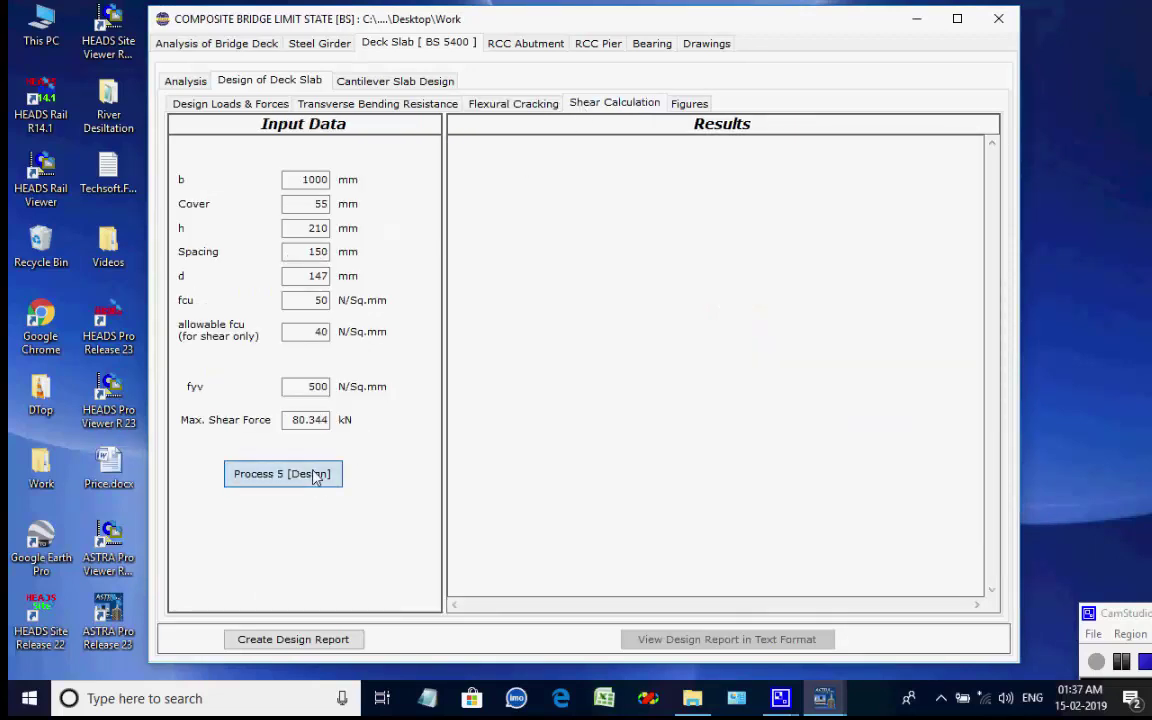
left_click(618, 409)
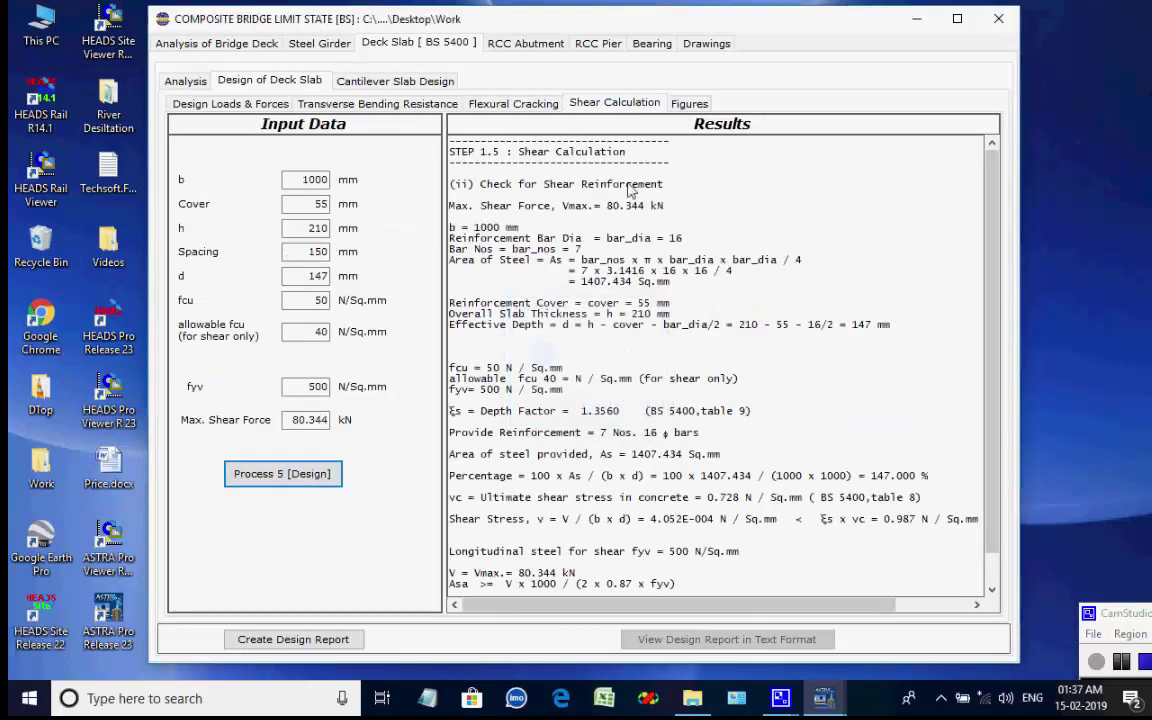
left_click_drag(630, 162, 383, 160)
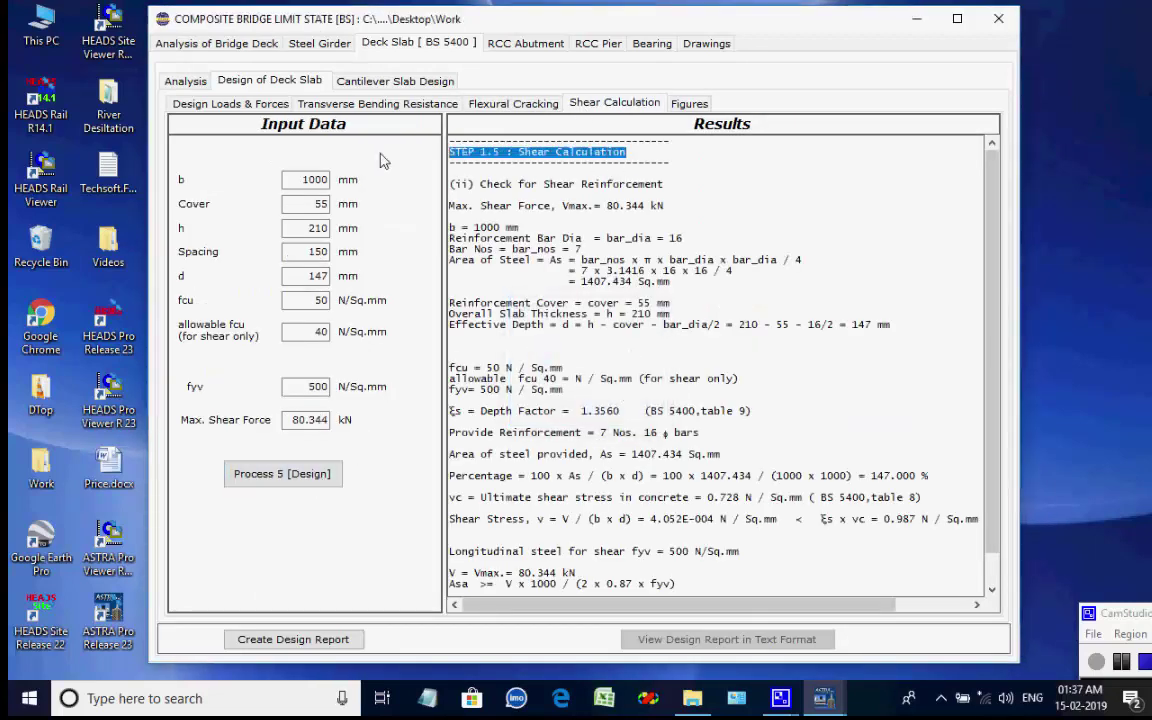
left_click(689, 105)
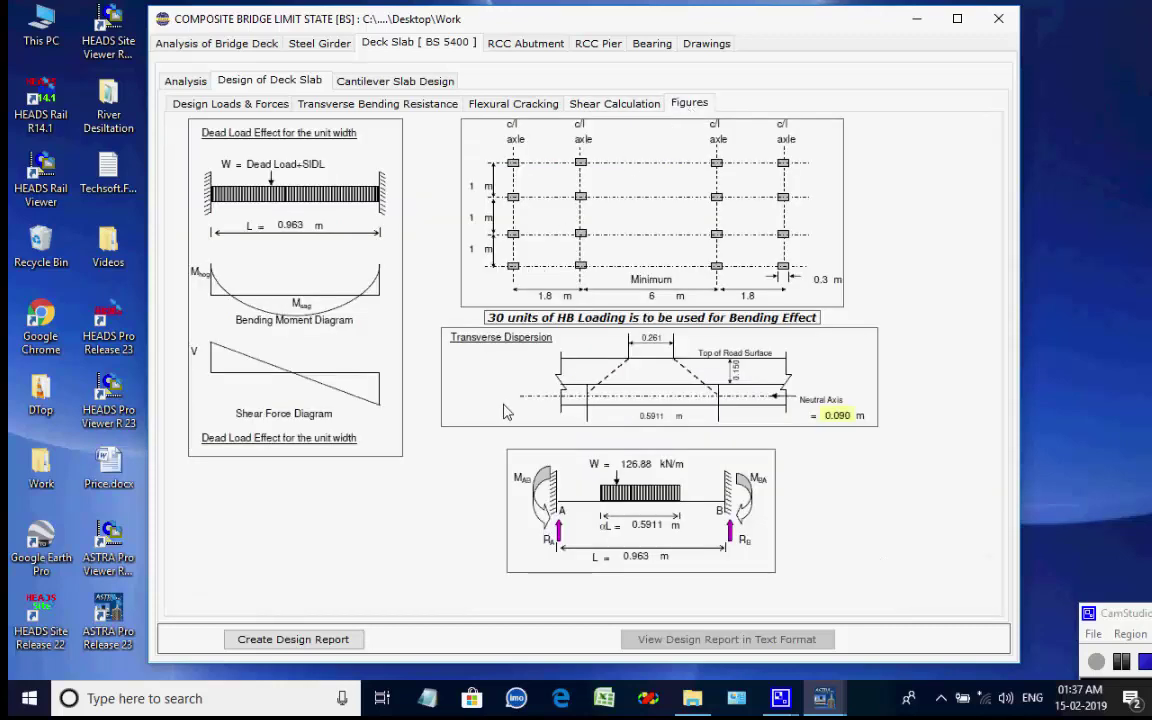
- Process the cantilever slab's design loads and forces with the existing inputs and examine the Step 2.0 results
left_click(358, 81)
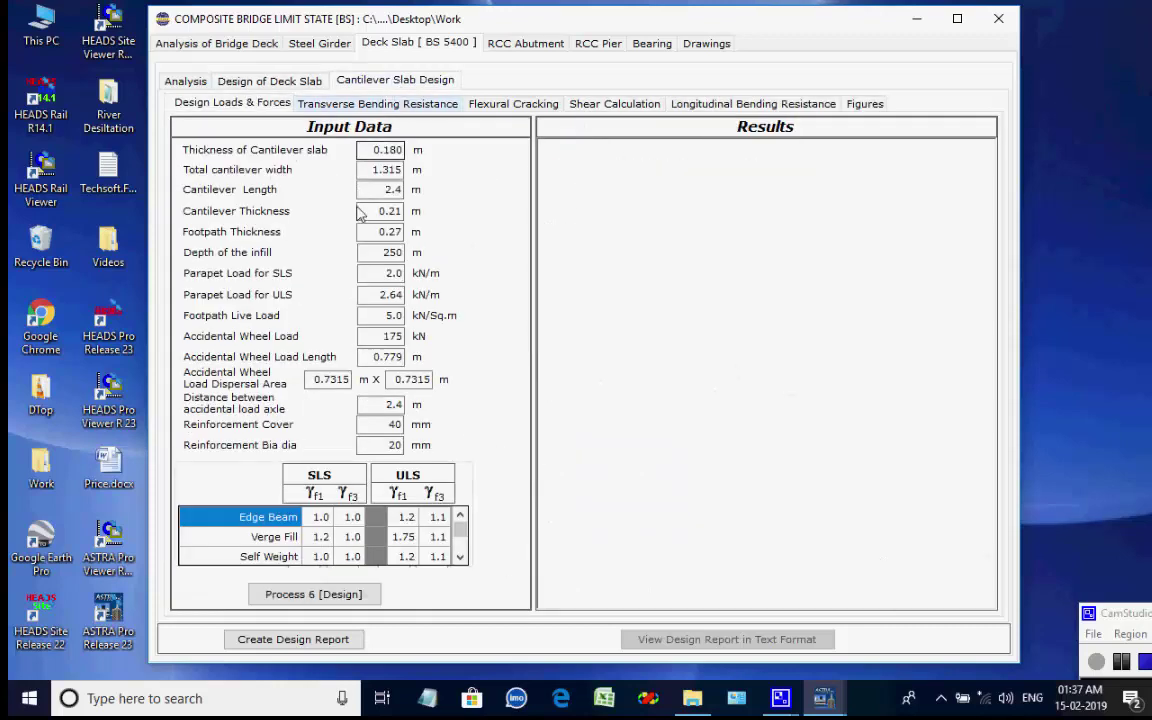
left_click(327, 594)
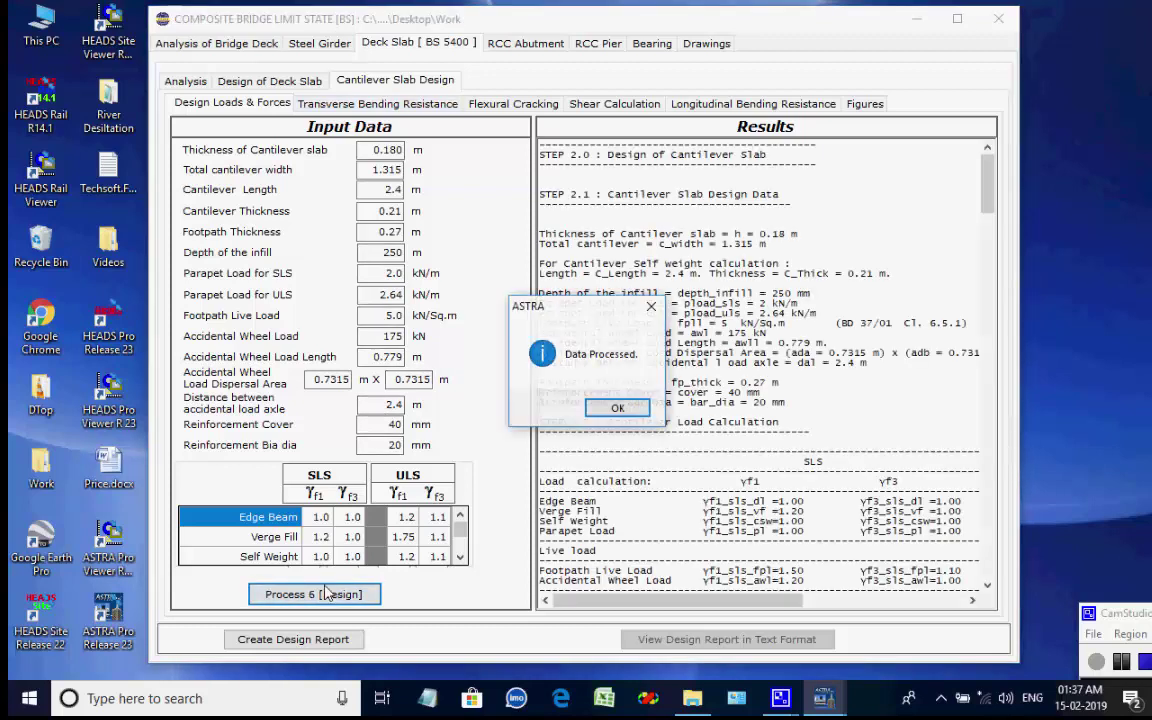
left_click(617, 407)
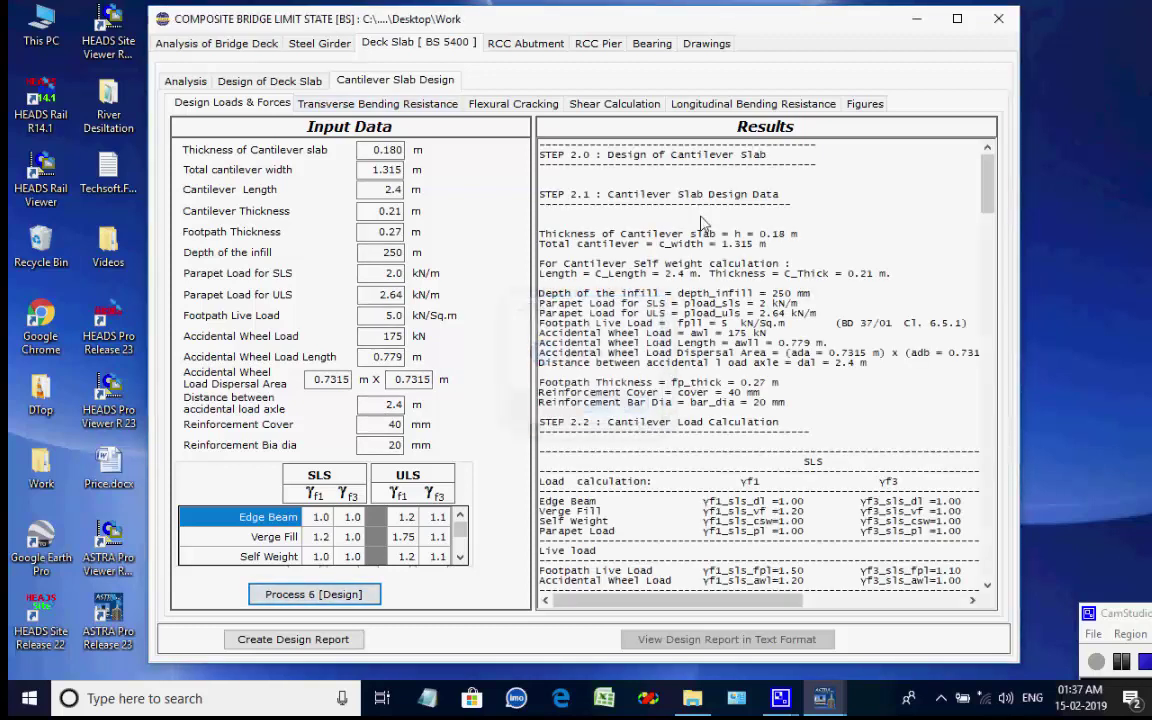
left_click(785, 158)
left_click_drag(782, 155, 536, 161)
left_click(760, 158)
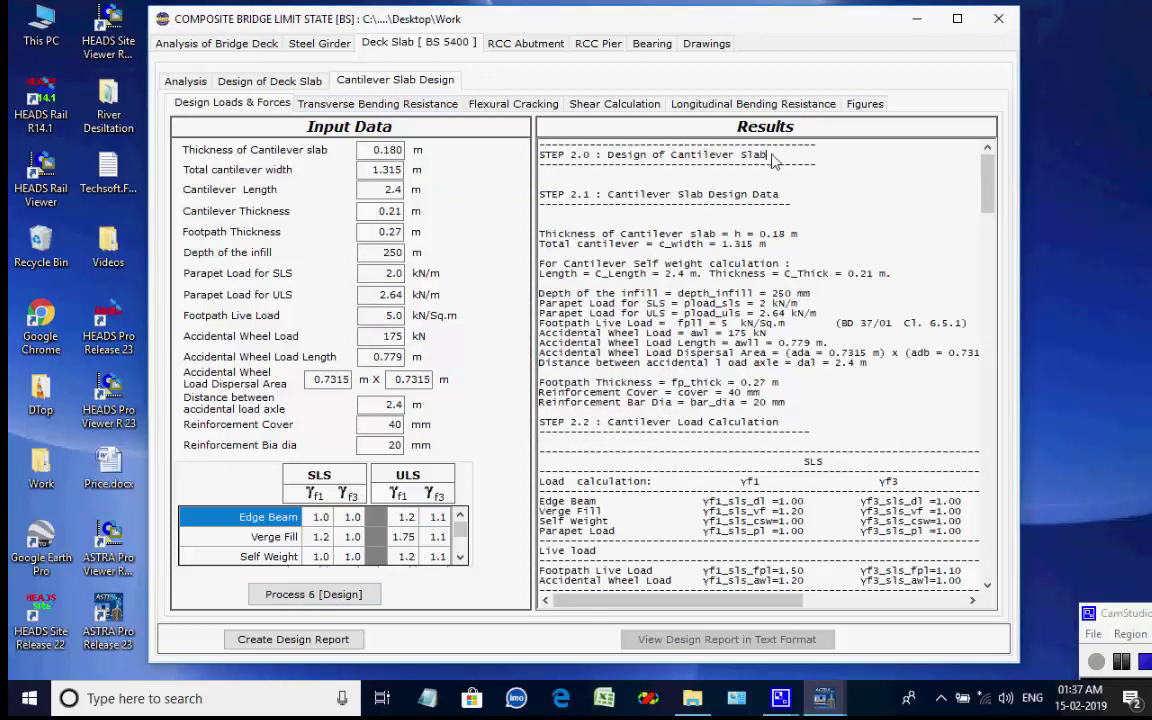
- Process the cantilever slab's transverse bending resistance check with the existing section, bar and material data
left_click(420, 103)
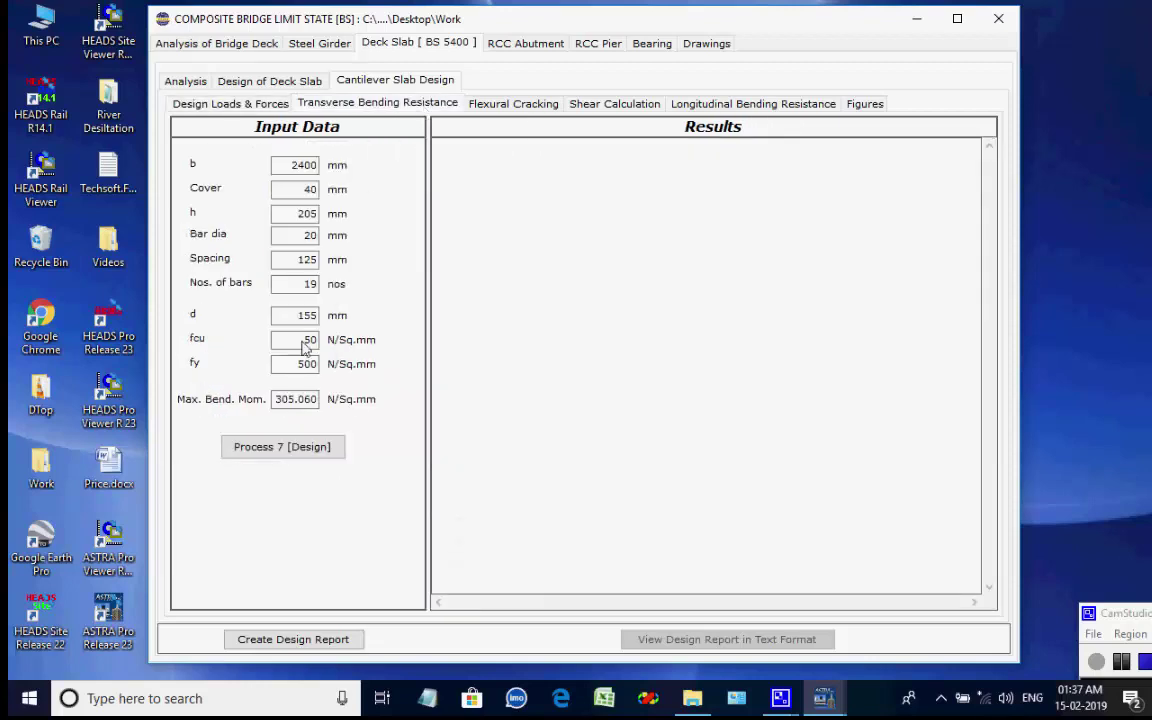
left_click(276, 451)
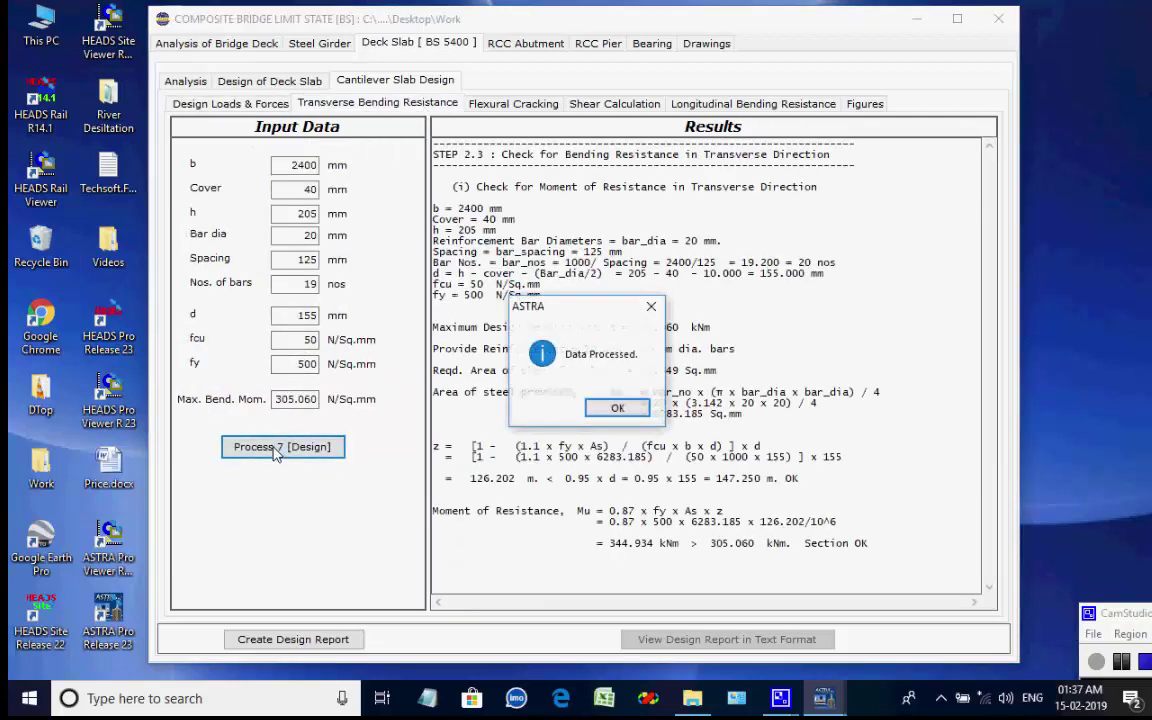
left_click(615, 407)
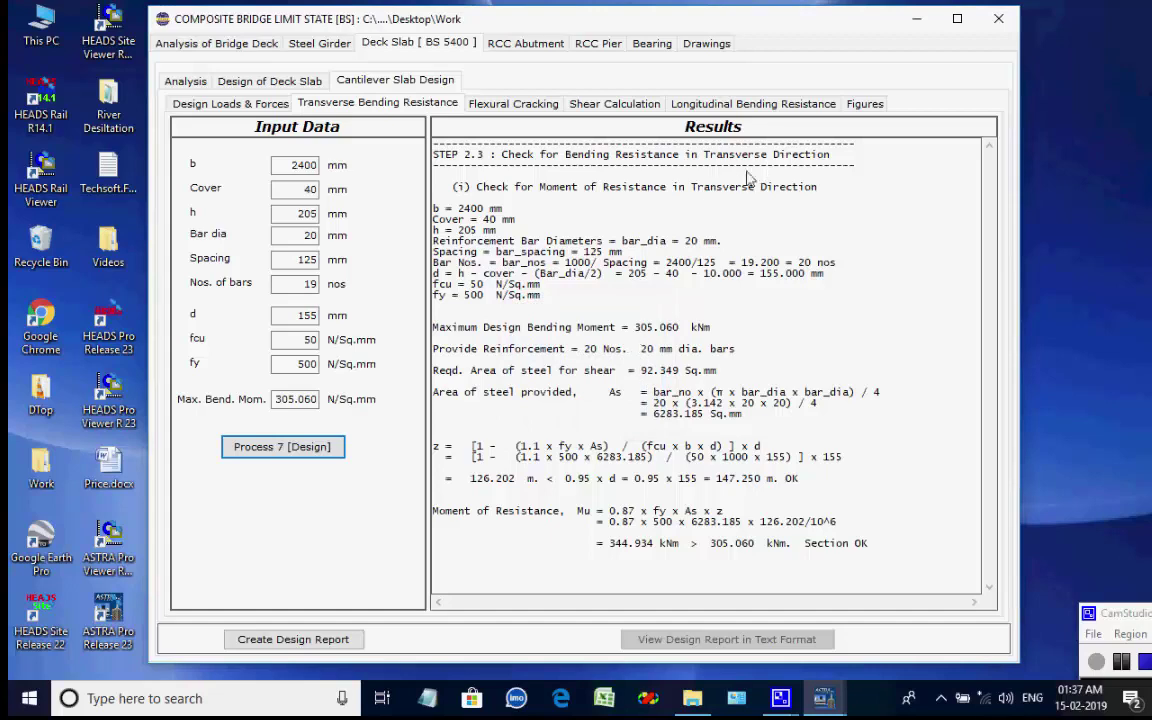
- Review the Step 2.3 bending resistance results, and process the cantilever slab's flexural cracking check with the existing inputs
left_click_drag(830, 155, 440, 155)
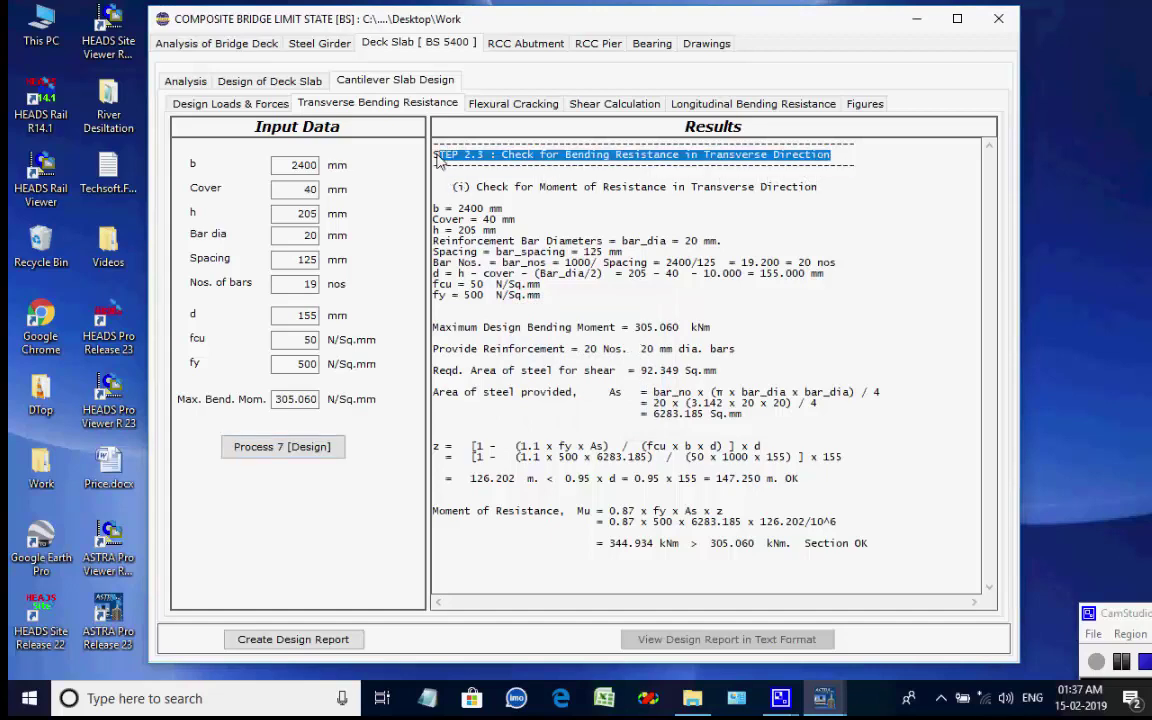
left_click(712, 222)
left_click(541, 110)
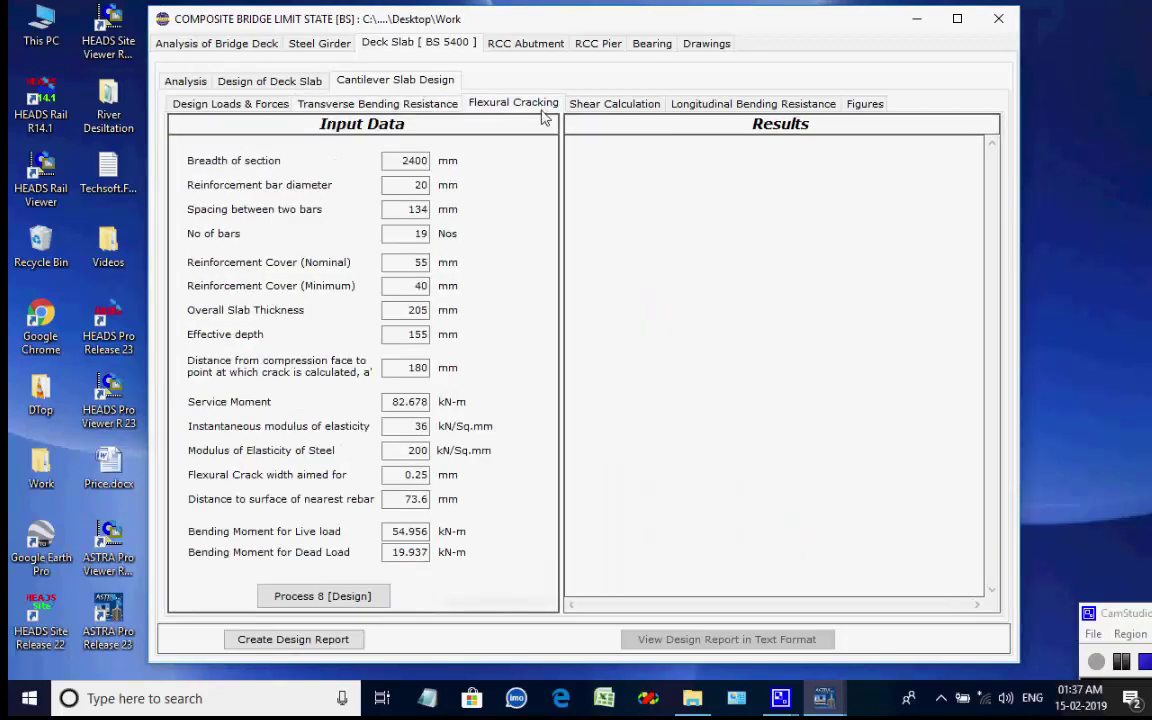
left_click(337, 596)
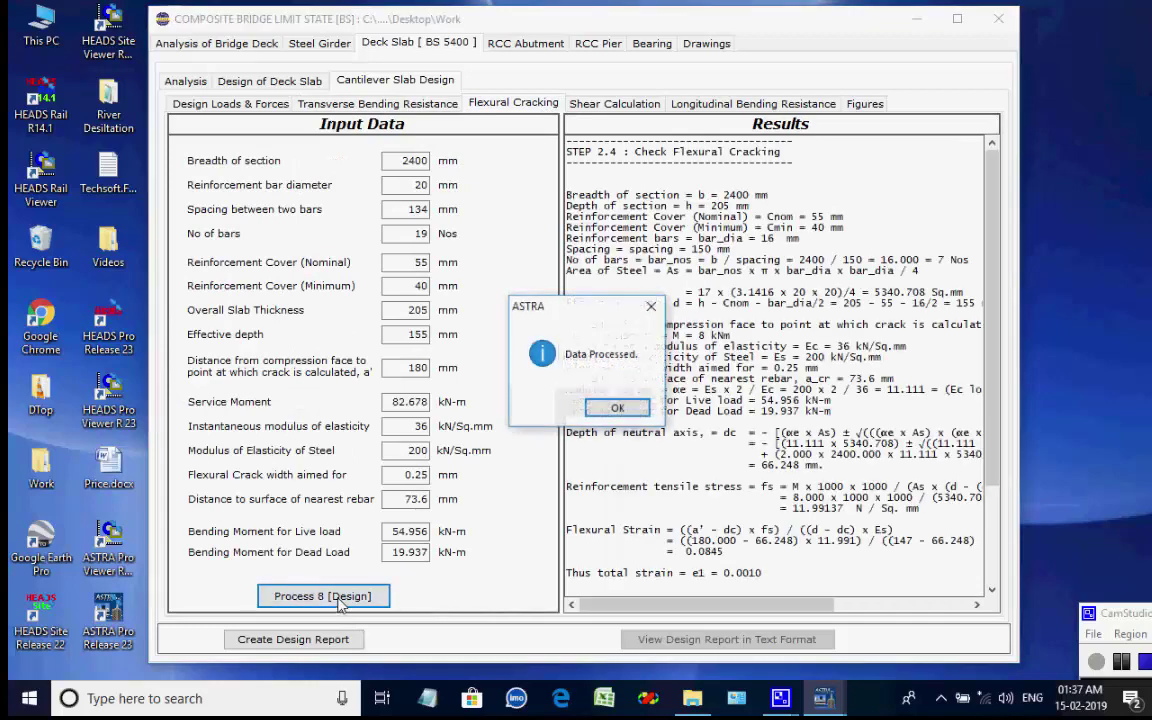
left_click(600, 407)
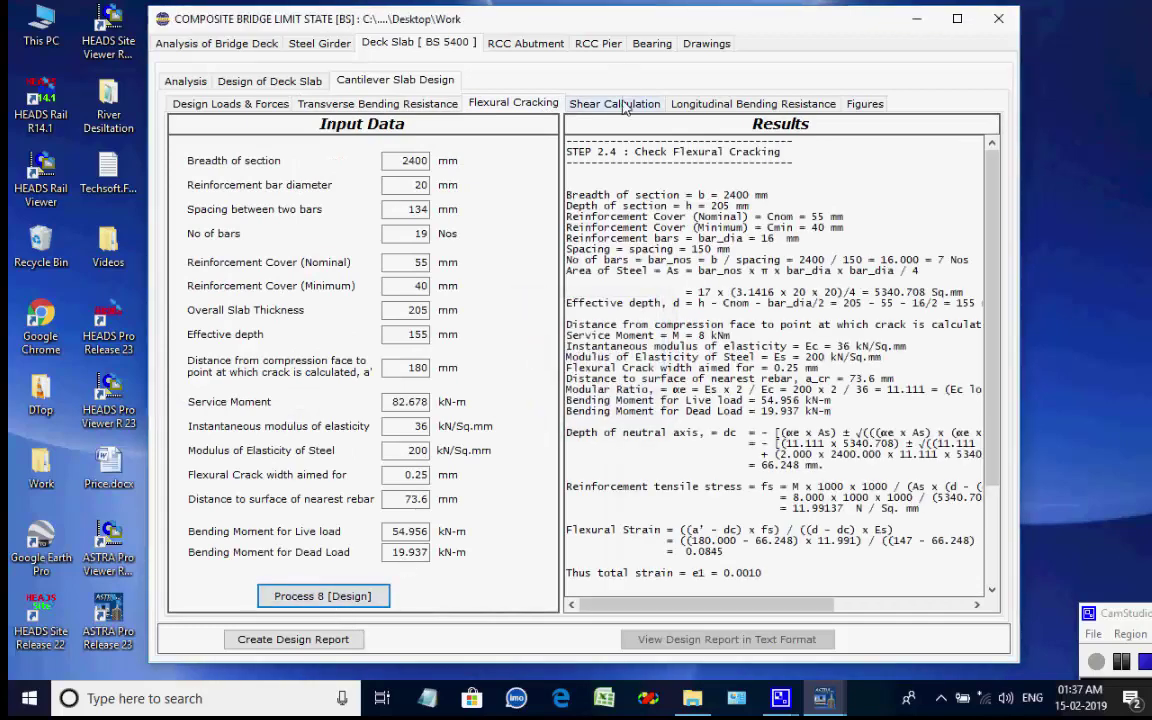
- Process the cantilever slab's shear calculation with the existing section, bar and material data
left_click(617, 104)
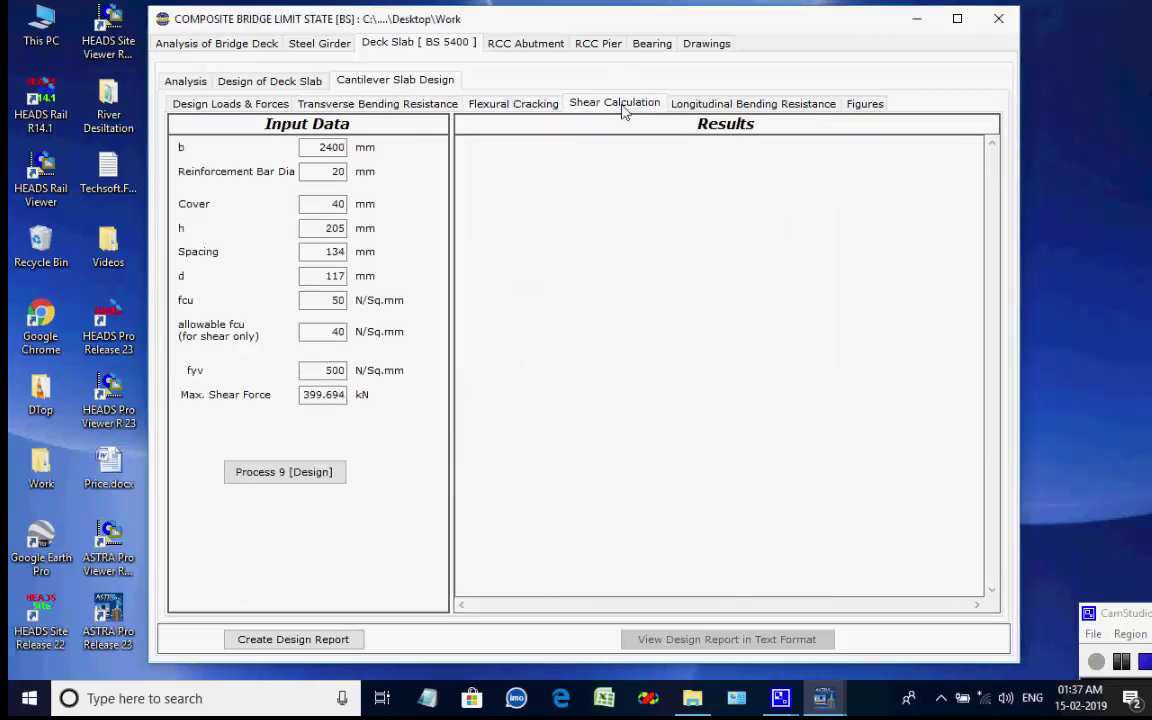
left_click(296, 476)
left_click(610, 406)
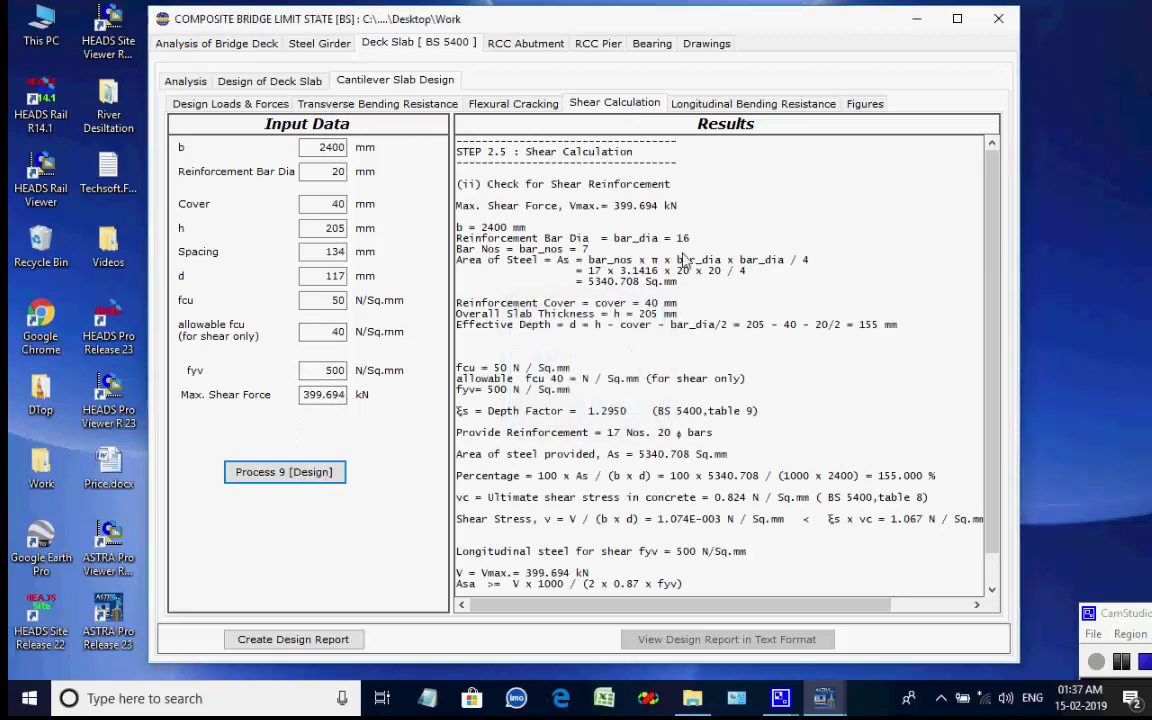
- Process the cantilever slab's longitudinal bending resistance check with the existing inputs, and view the cantilever slab design figures
left_click(690, 103)
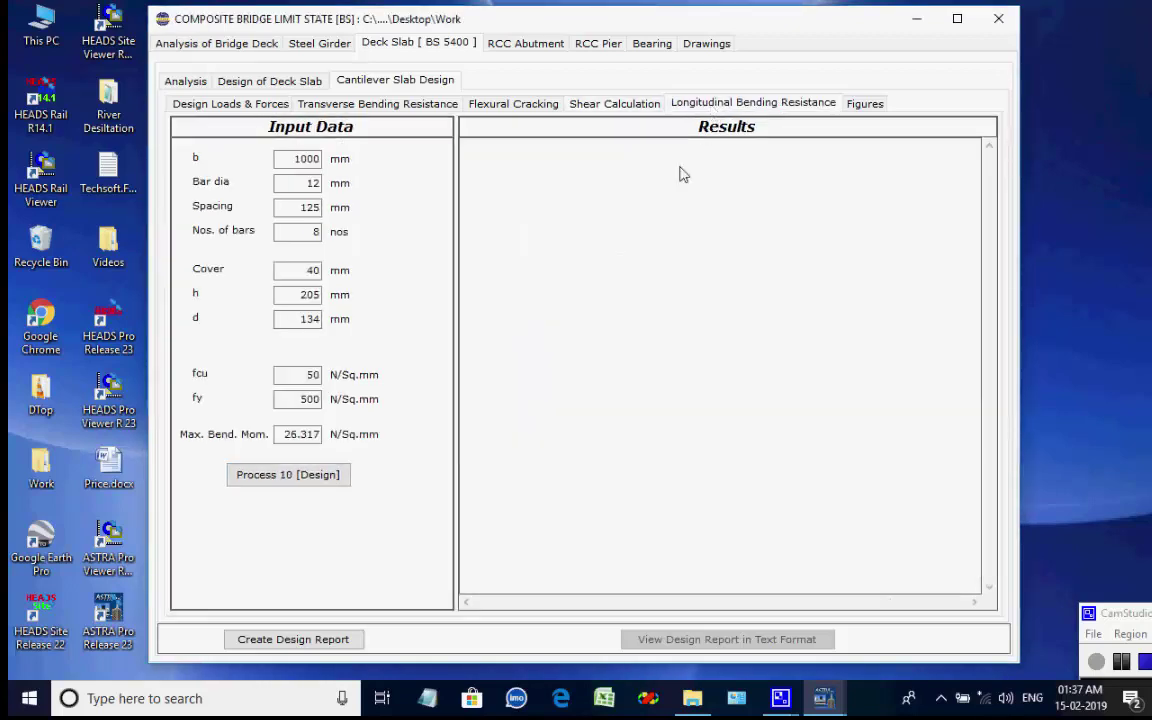
left_click(320, 476)
left_click(607, 406)
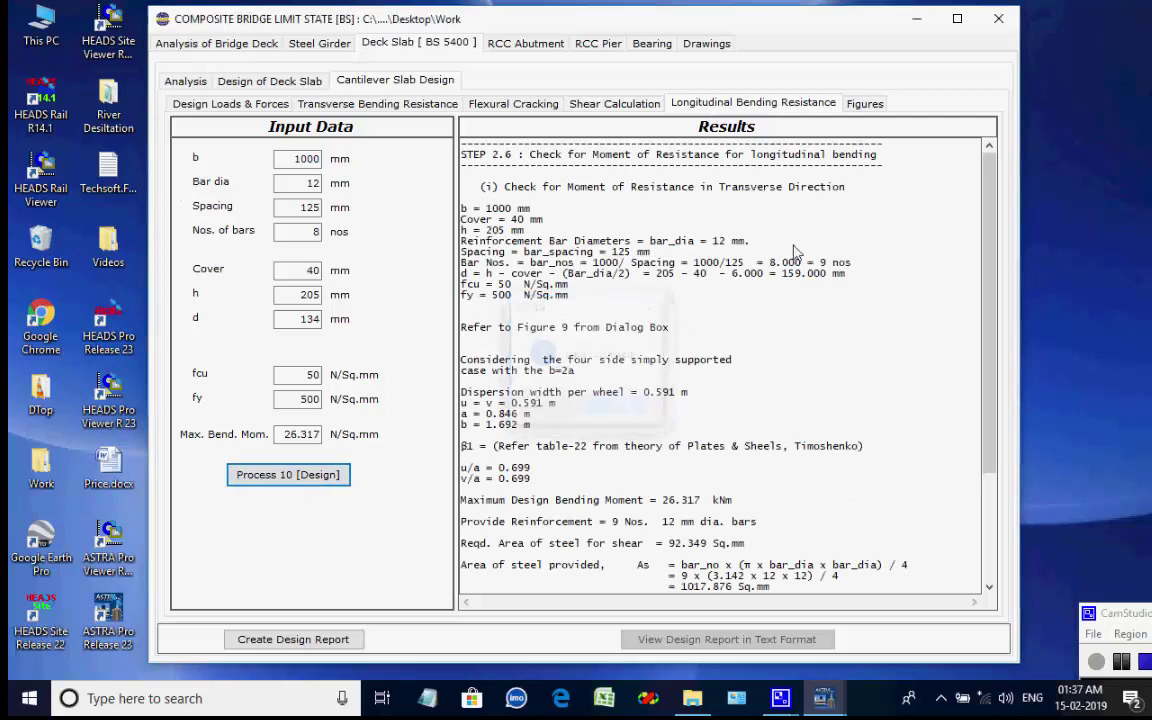
left_click_drag(877, 155, 484, 157)
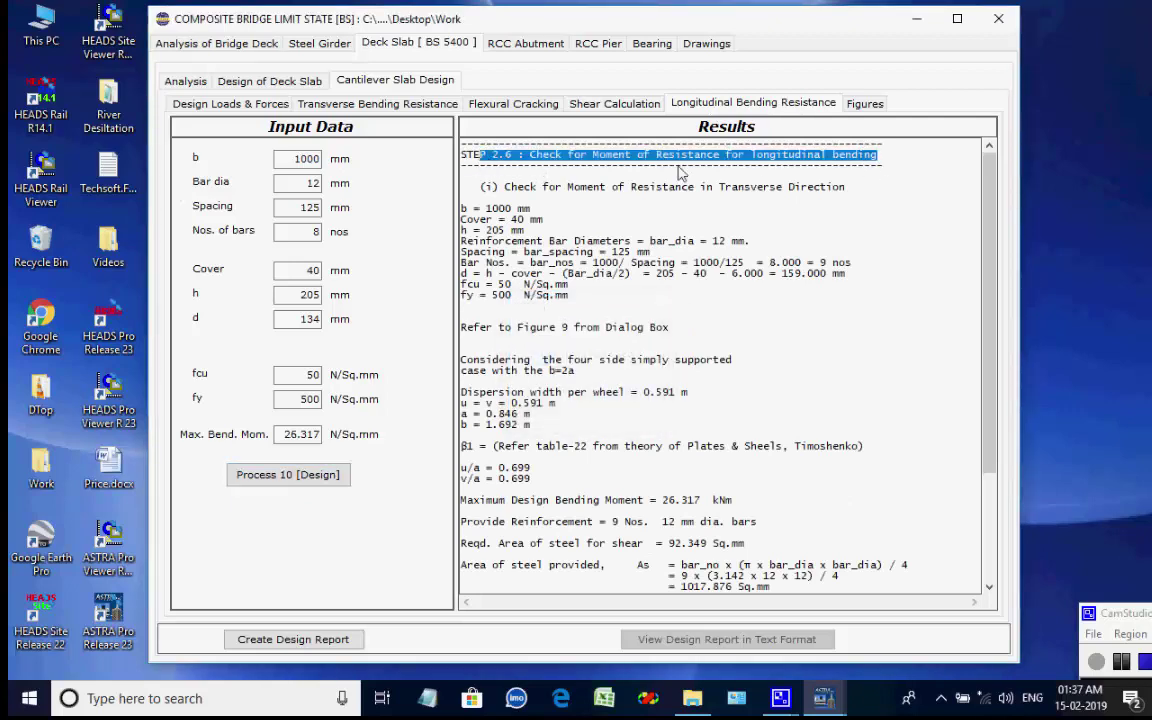
left_click(875, 104)
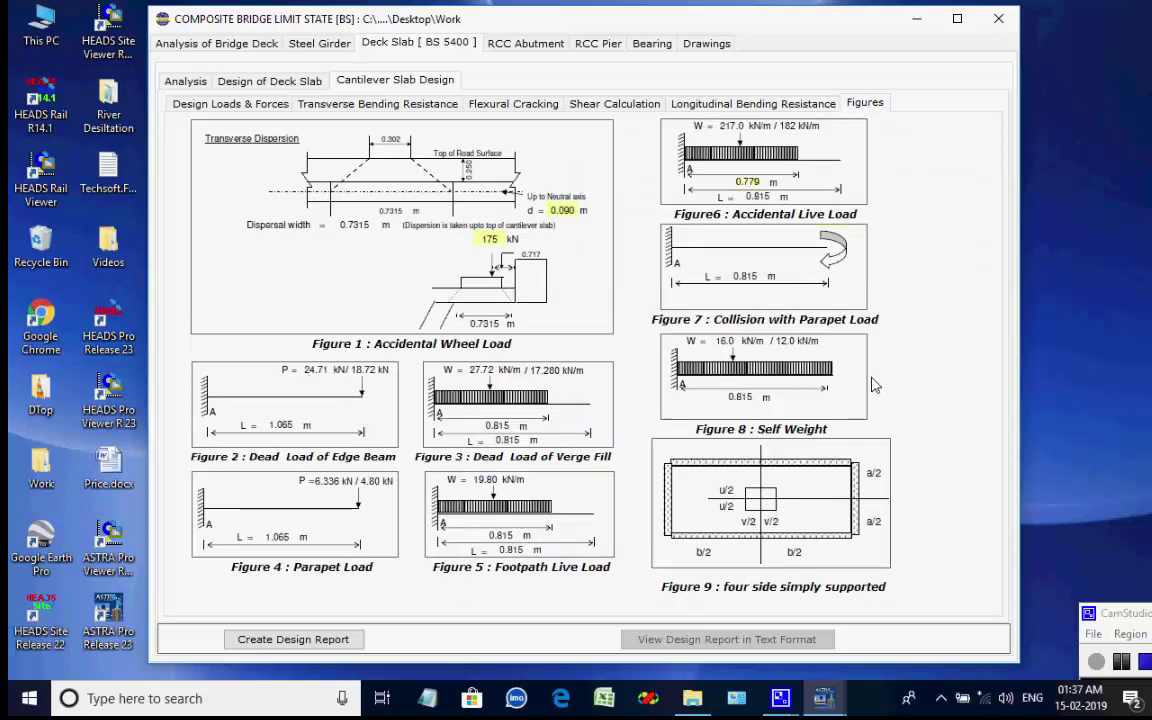
- Process a new RCC abutment design with pile foundation in limit state method, using the existing input data
left_click(484, 40)
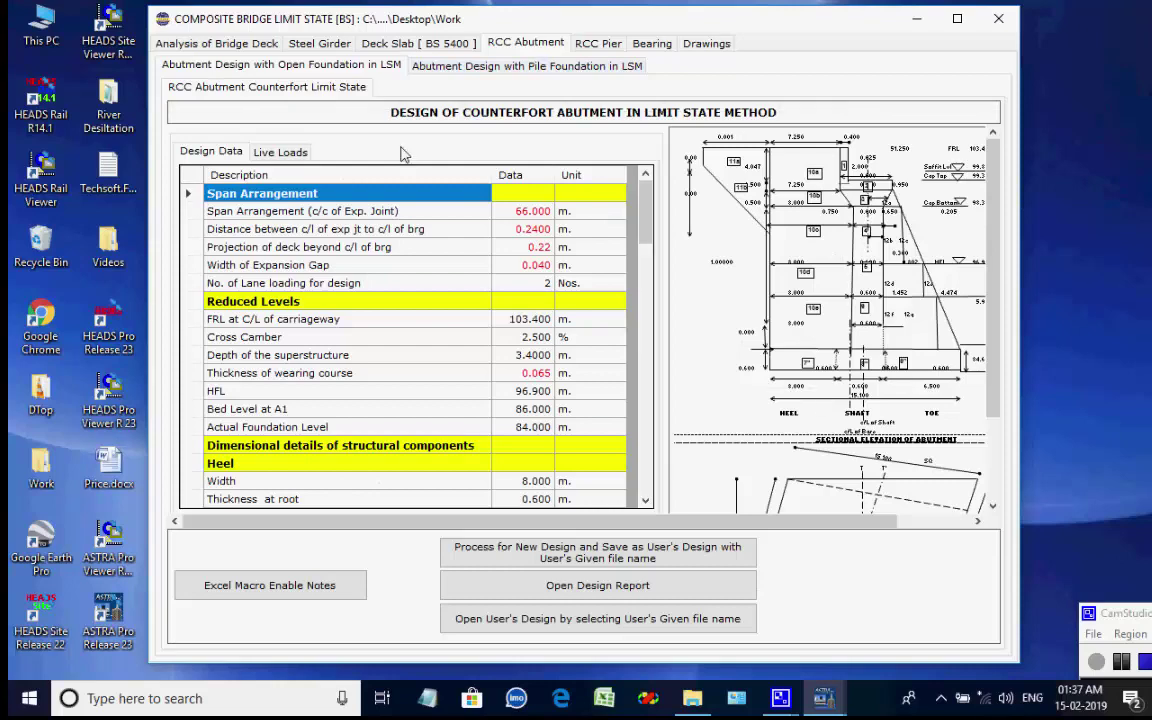
left_click(545, 68)
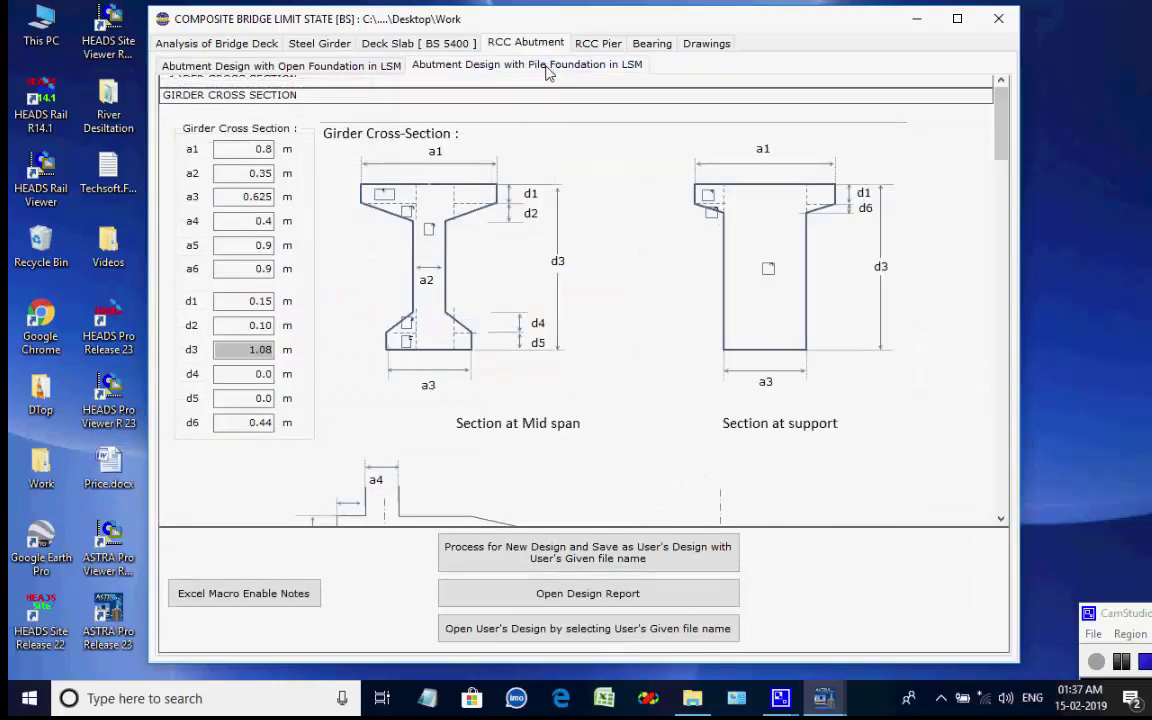
left_click(535, 548)
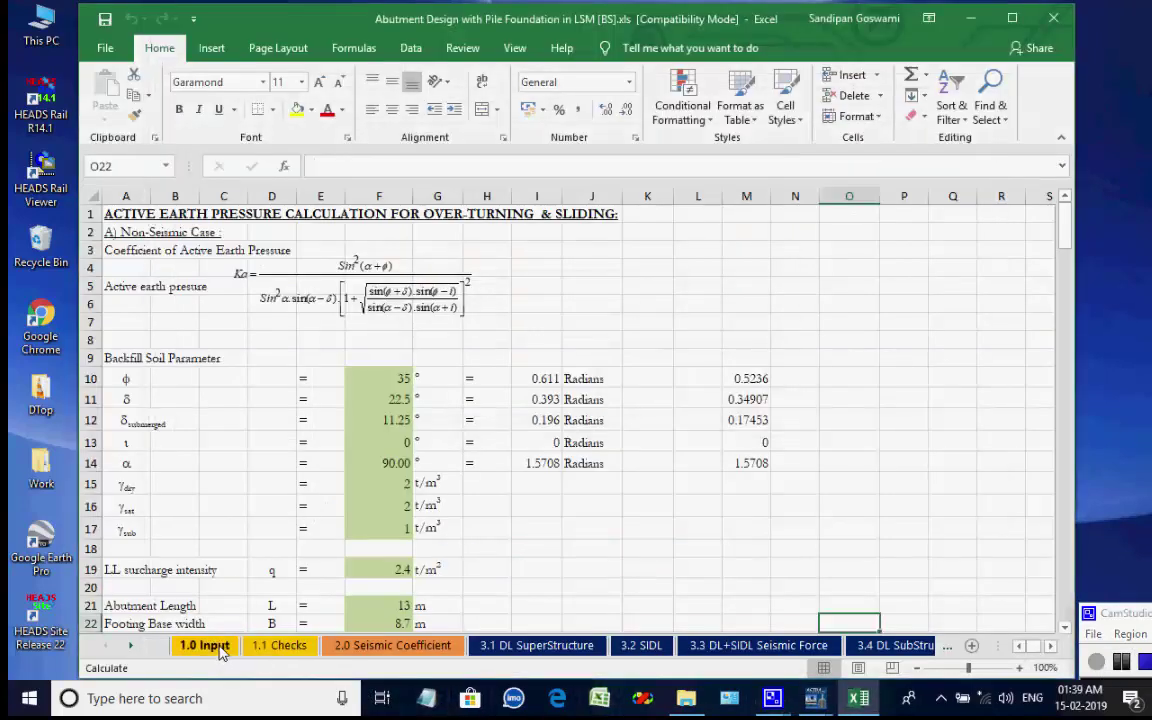
- Examine the abutment workbook's sheets from 1.1 Checks through the seismic coefficient and dead load sheets to 4.2 LiveLoadSeismic
left_click(275, 646)
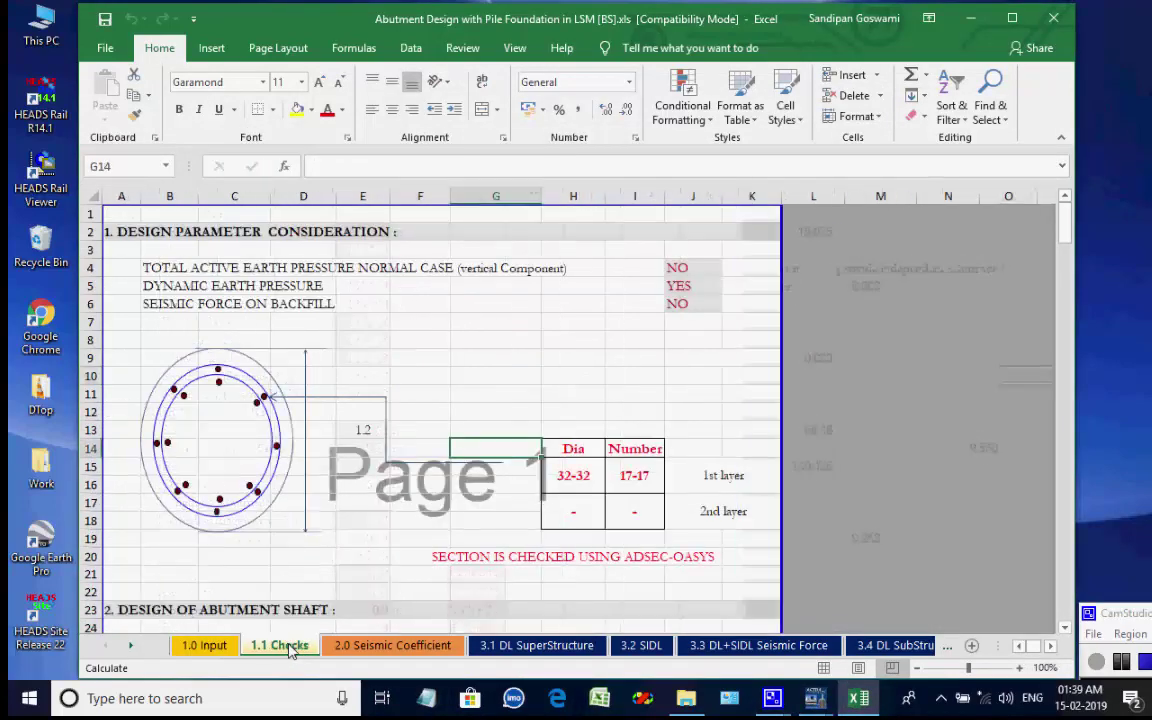
left_click(366, 648)
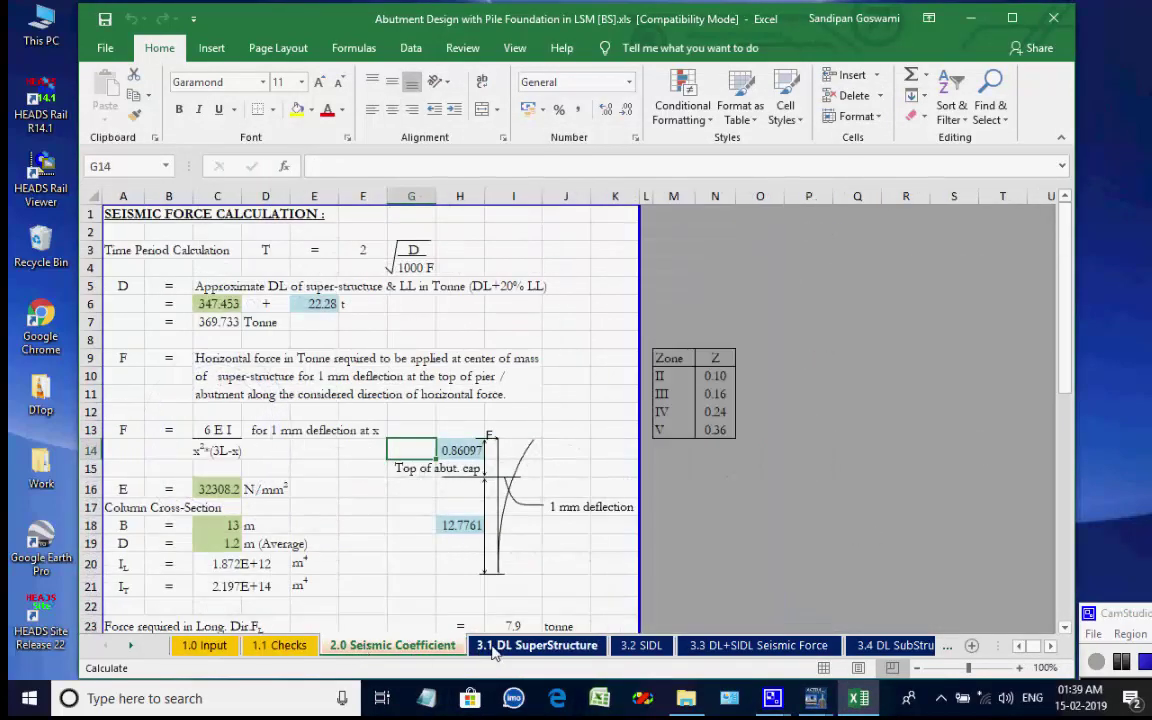
left_click(493, 648)
left_click(641, 646)
left_click(740, 646)
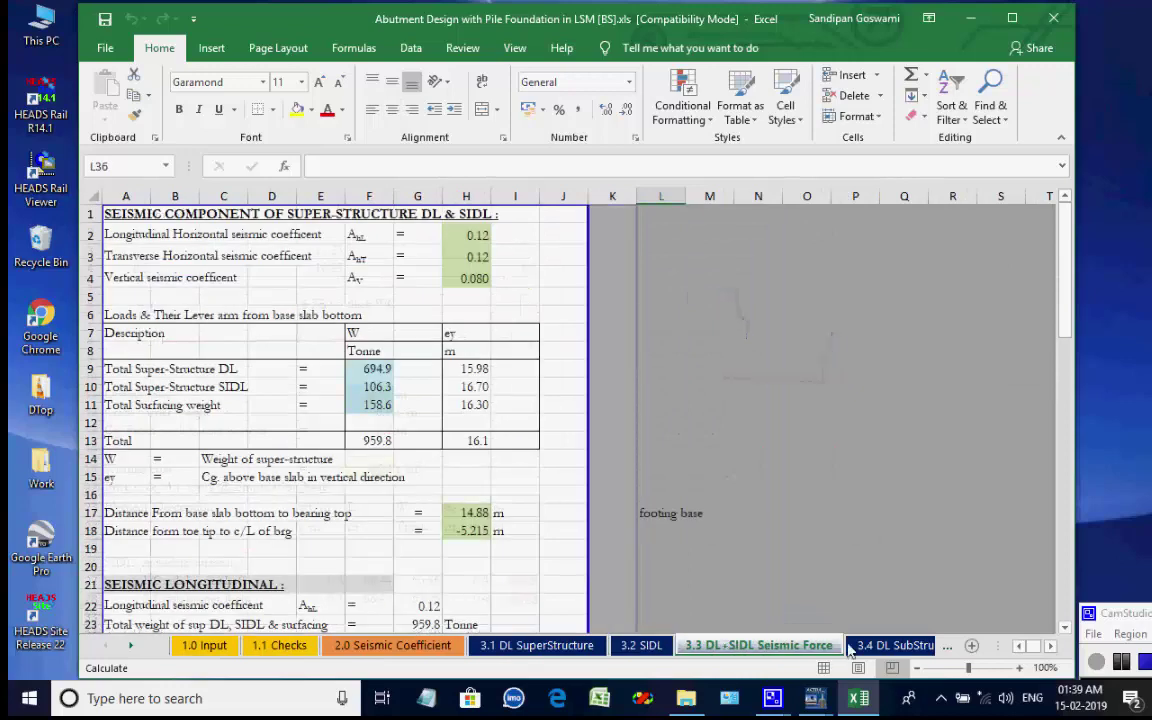
left_click(850, 647)
left_click(918, 648)
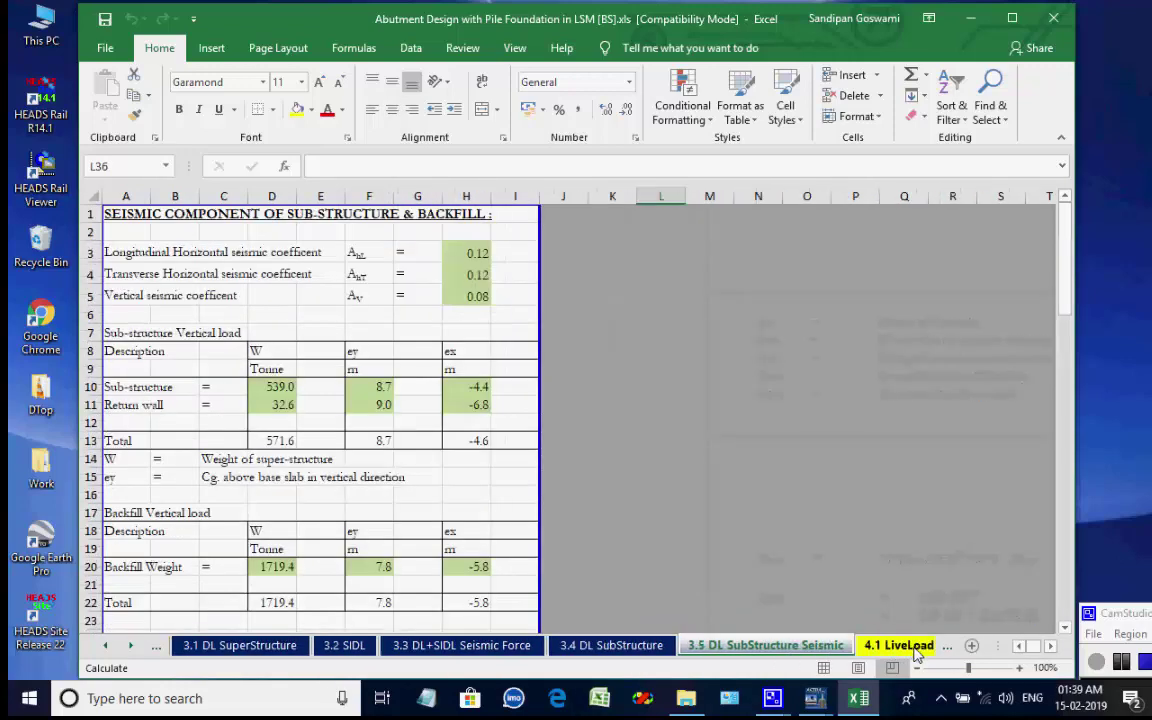
left_click(860, 648)
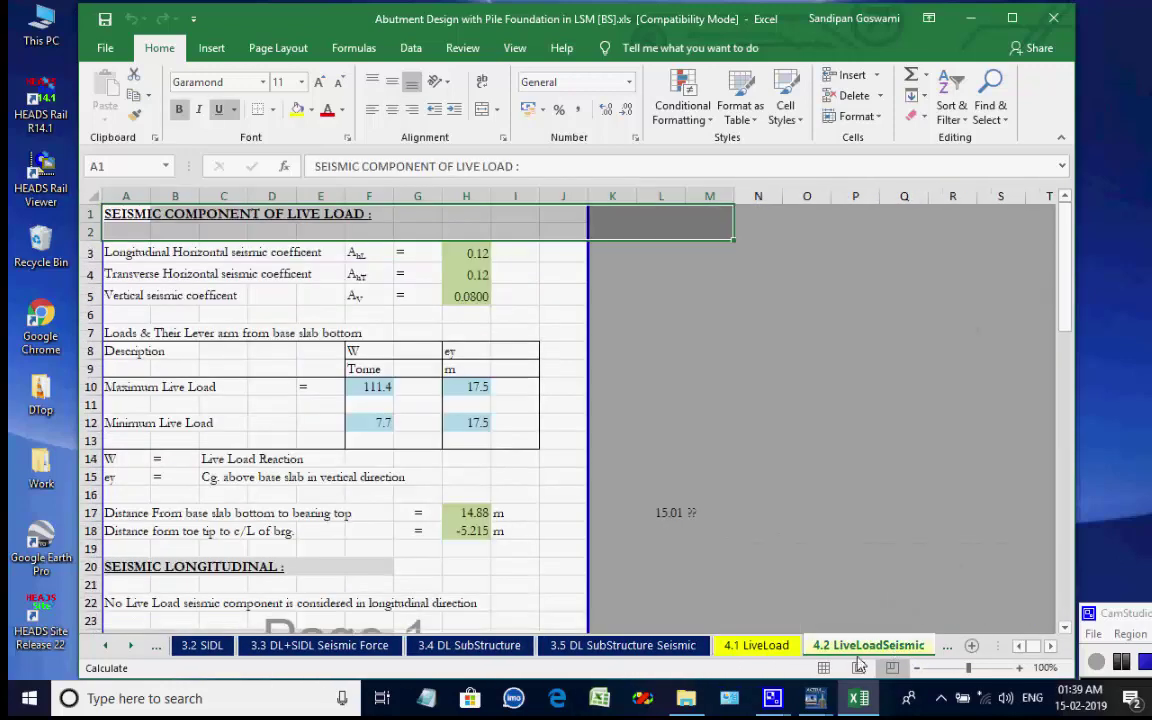
- Examine the abutment workbook's special vehicle live load, horizontal force, earth pressure and fluid pressure sheets, 4.3 to 7.1
left_click(130, 645)
left_click(130, 645)
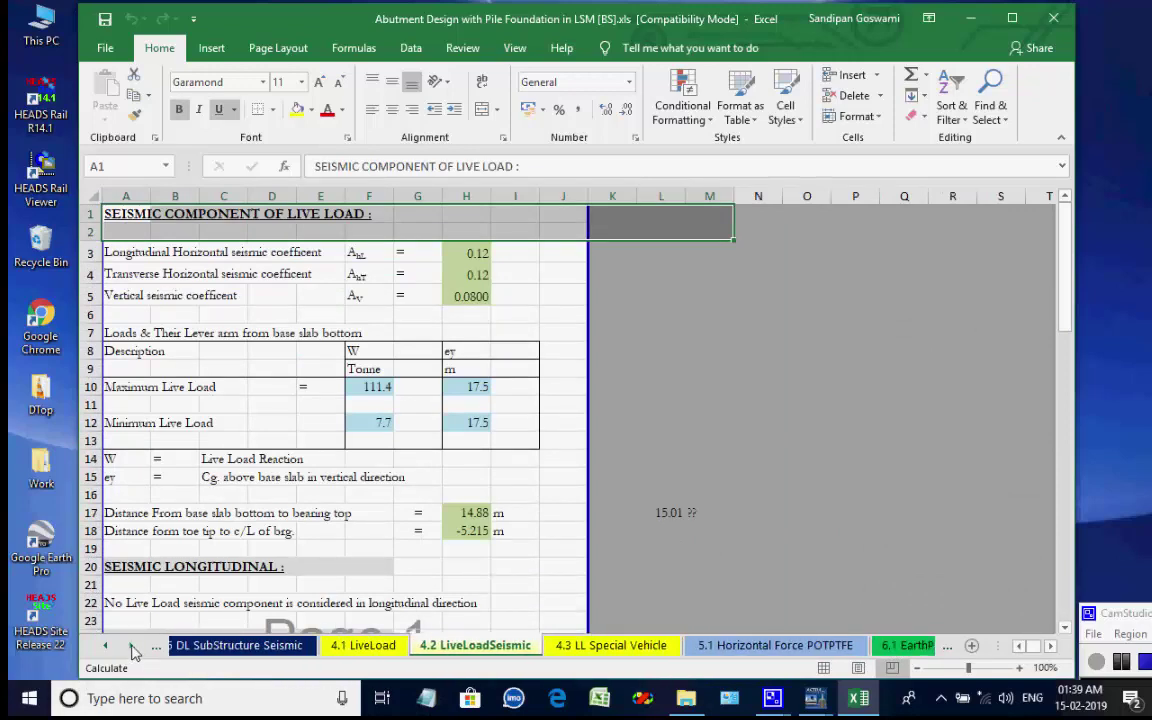
left_click(133, 646)
left_click(133, 646)
left_click(133, 646)
left_click(237, 646)
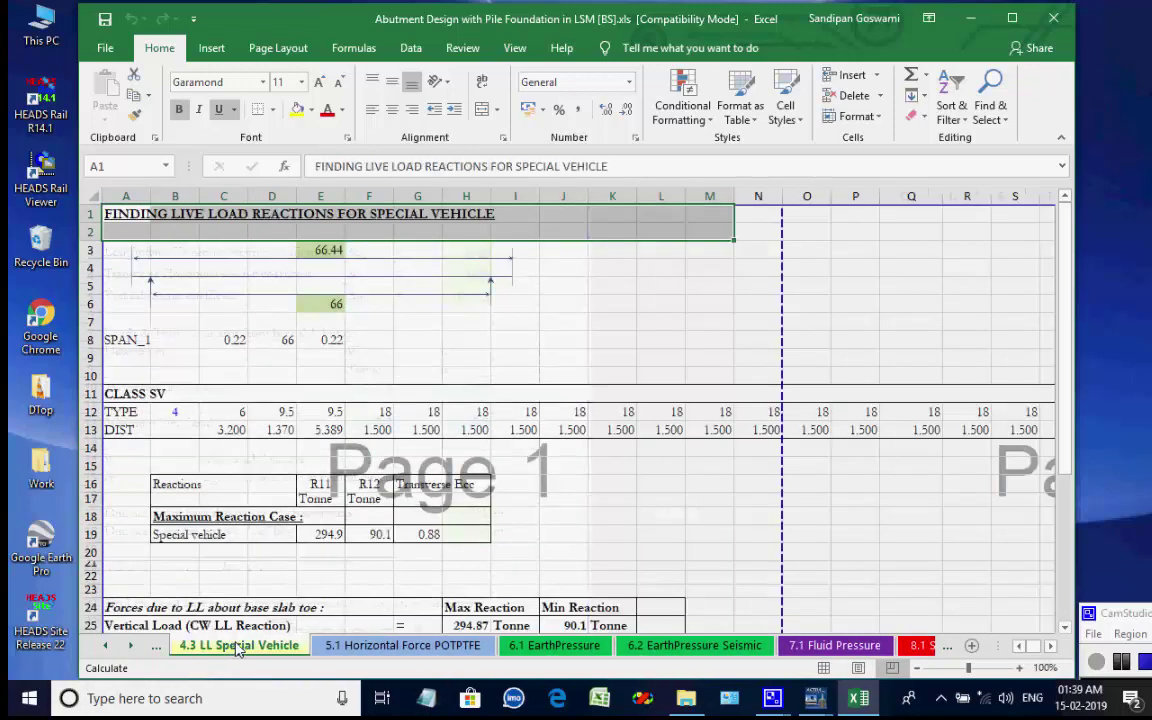
left_click(362, 647)
left_click(562, 647)
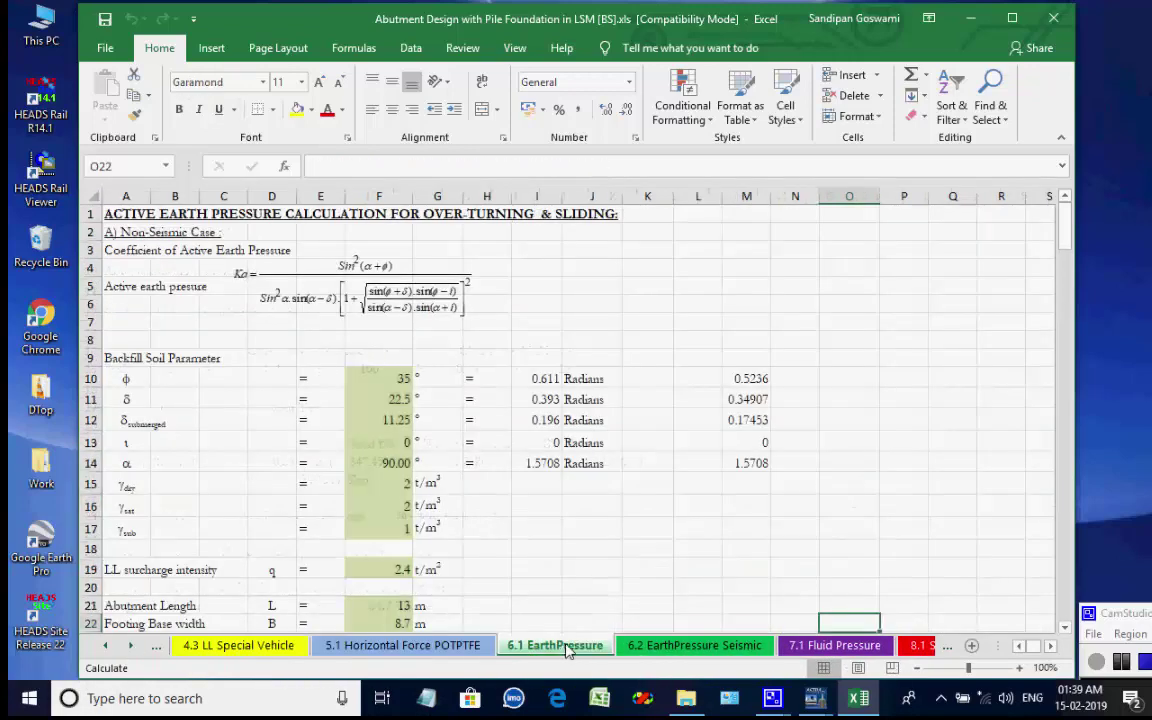
left_click(694, 646)
left_click(812, 648)
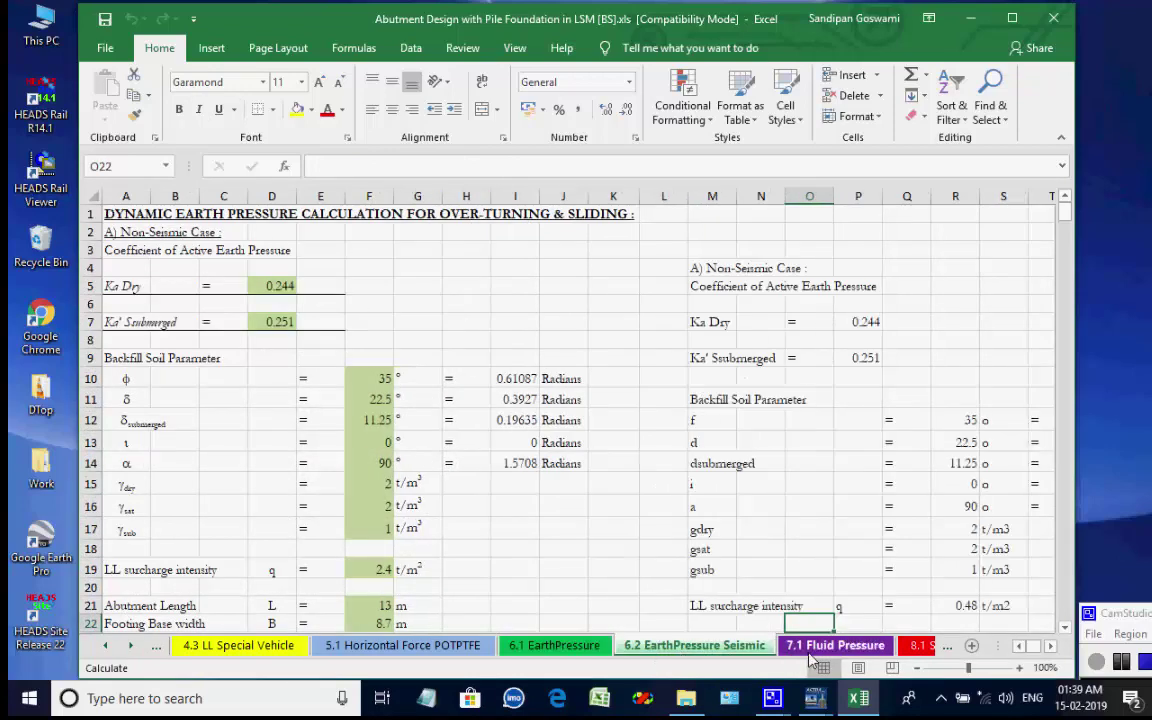
- Examine the foundation force summary, shaft load and shaft earth pressure sheets, 8.1 to 10.2, including the seismic earth pressure coefficients
left_click(918, 646)
left_click(893, 648)
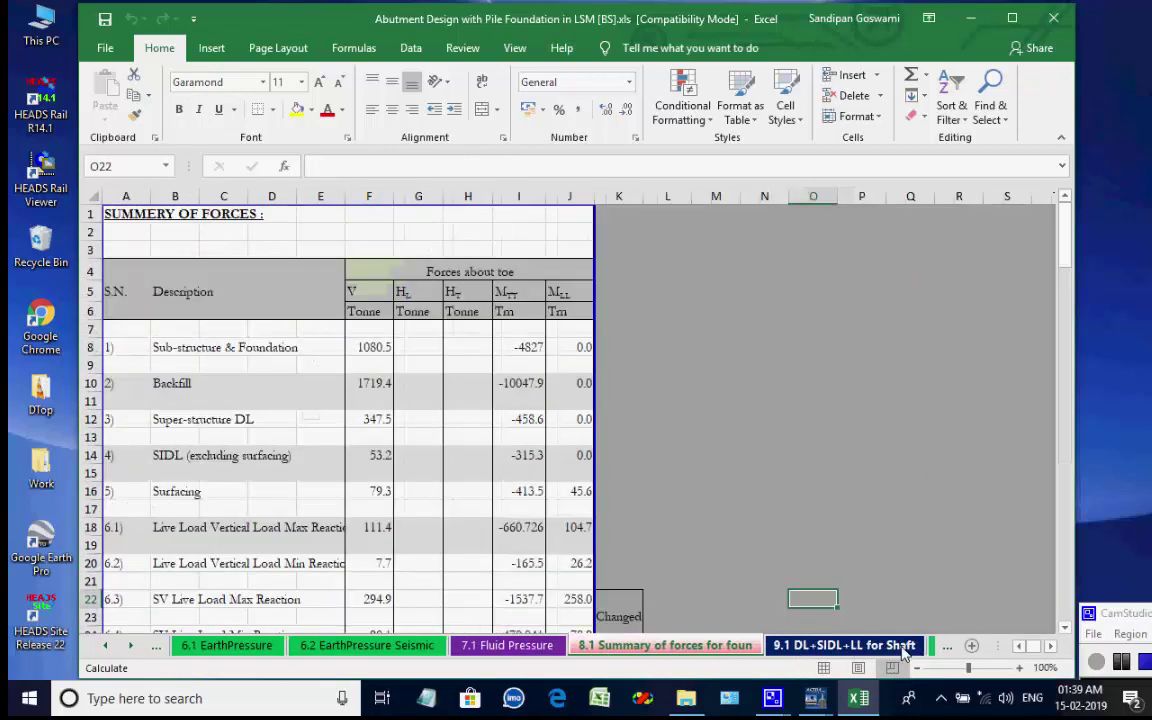
left_click(931, 648)
left_click(908, 648)
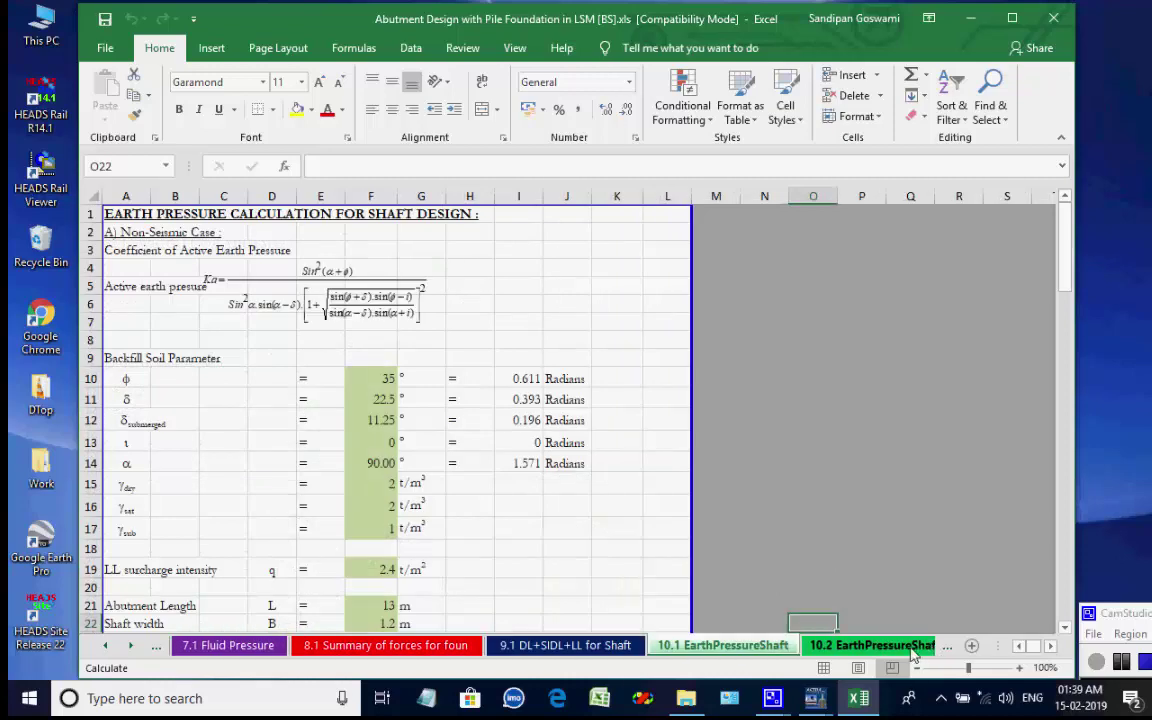
scroll(510, 540, "down", 6)
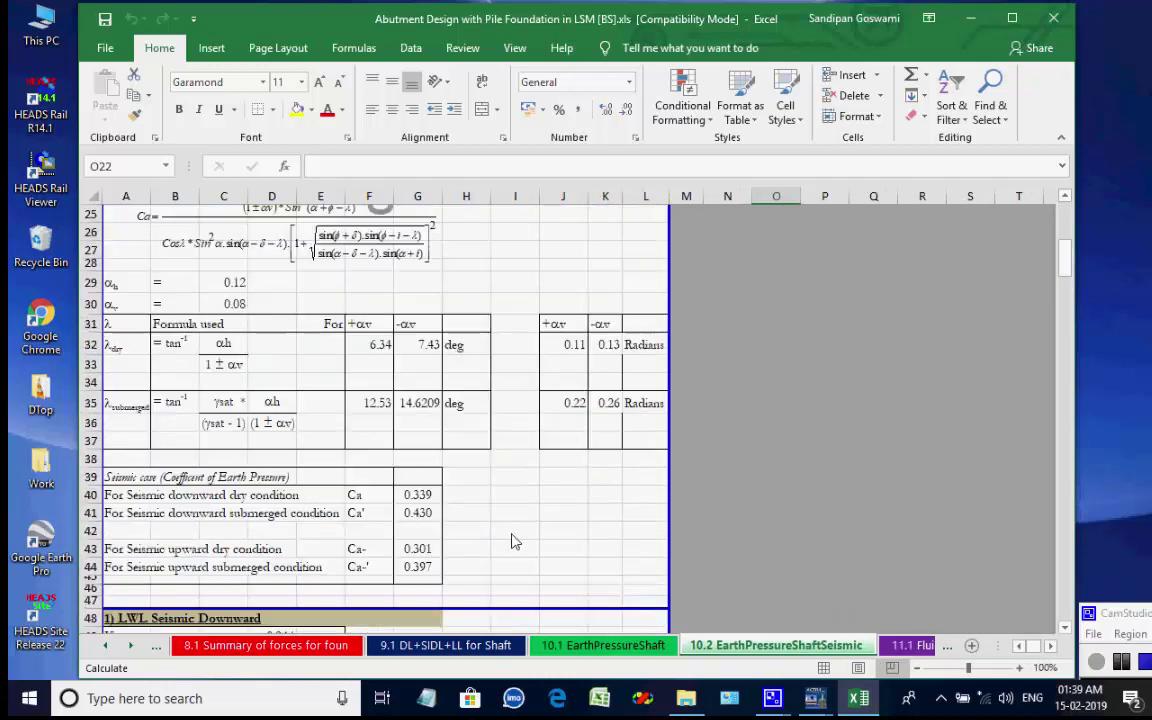
scroll(511, 541, "up", 6)
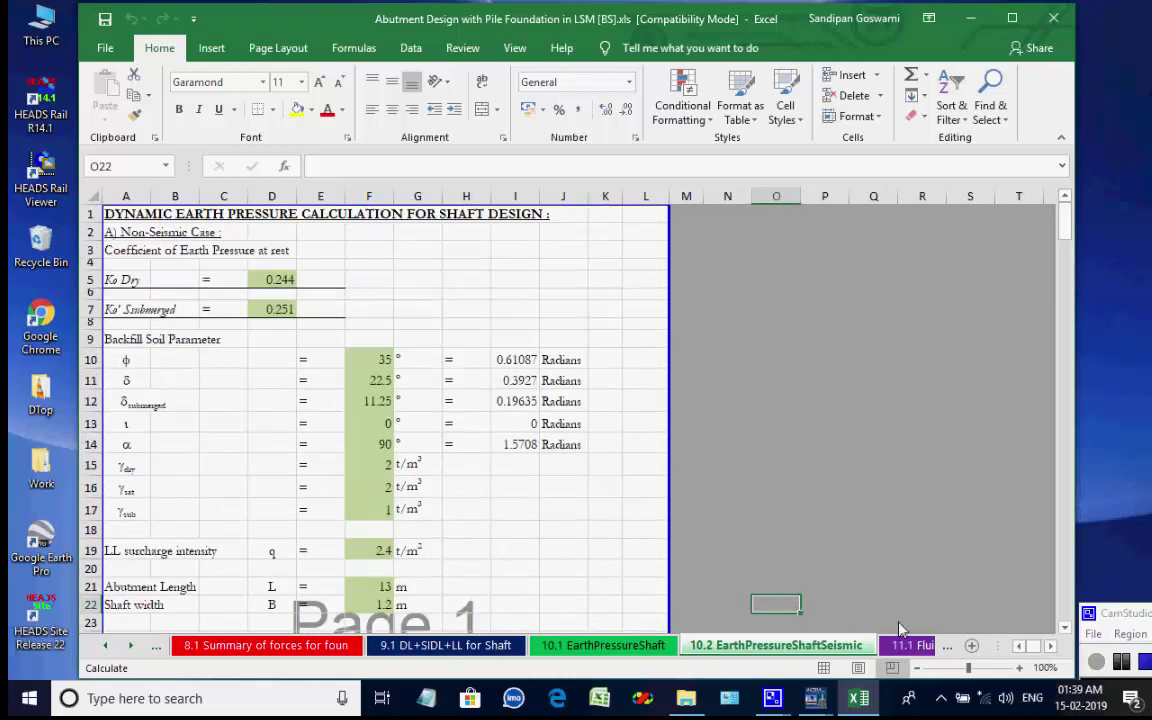
- Examine the shaft fluid pressure, shaft force summary, load combination index and vertical capacity sheets, 11.1 to 15.2
left_click(906, 647)
left_click(906, 647)
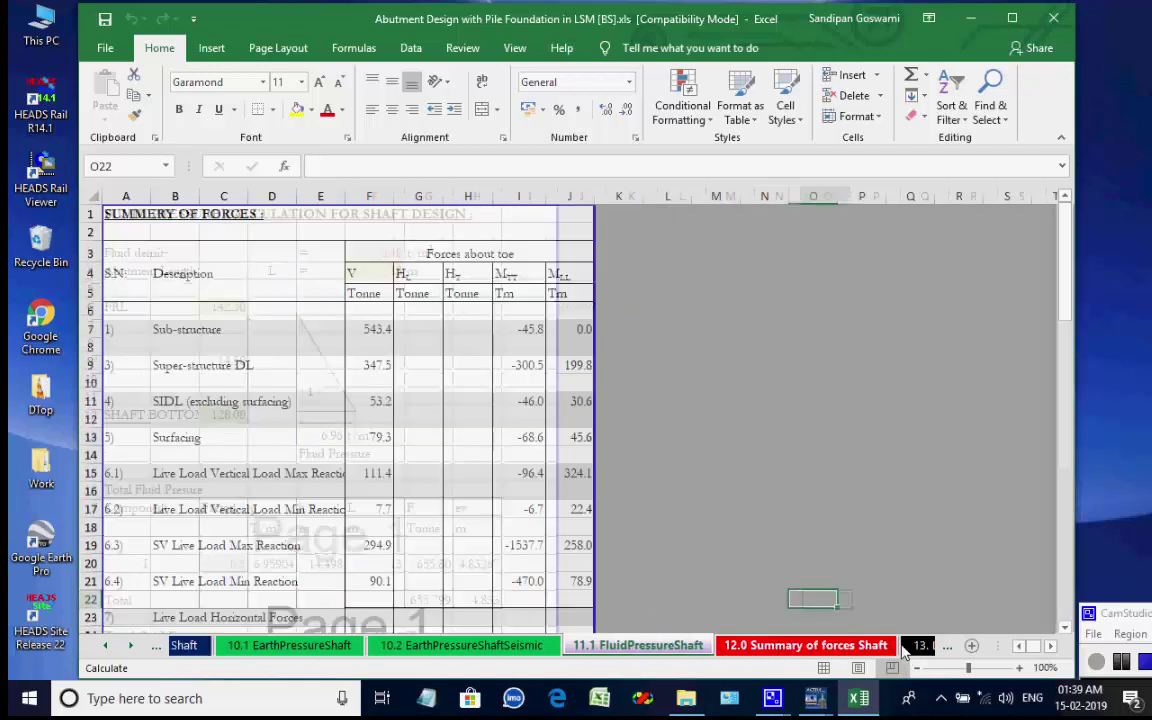
left_click(905, 647)
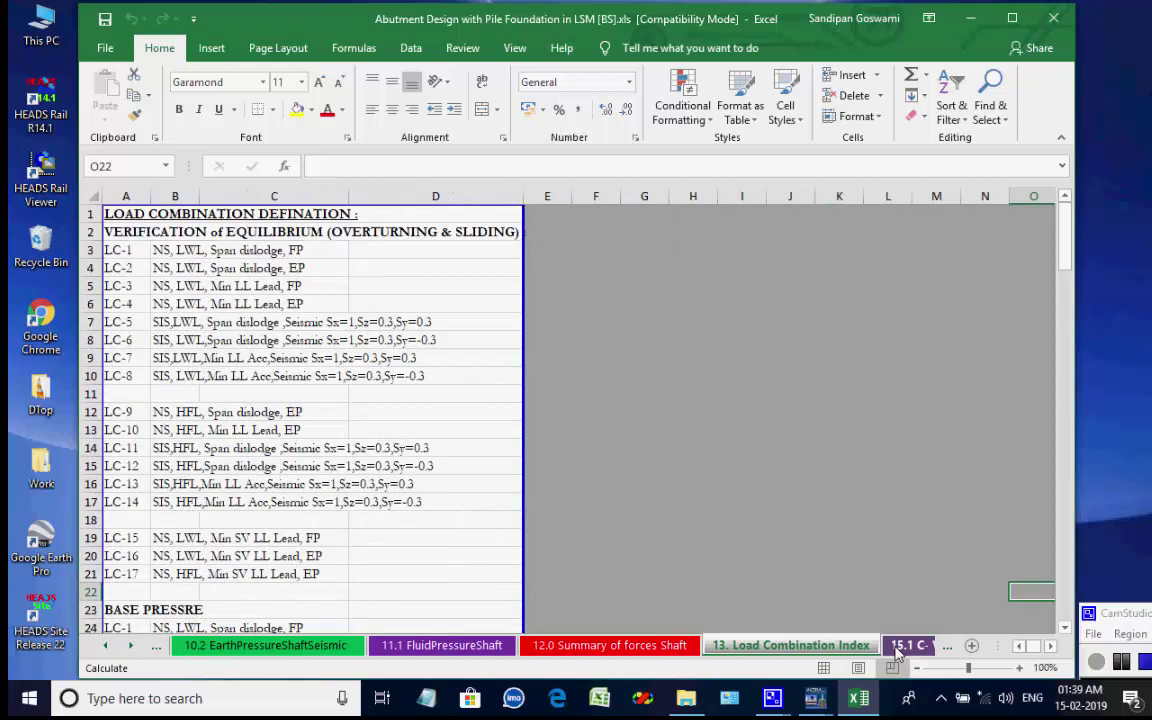
left_click(906, 647)
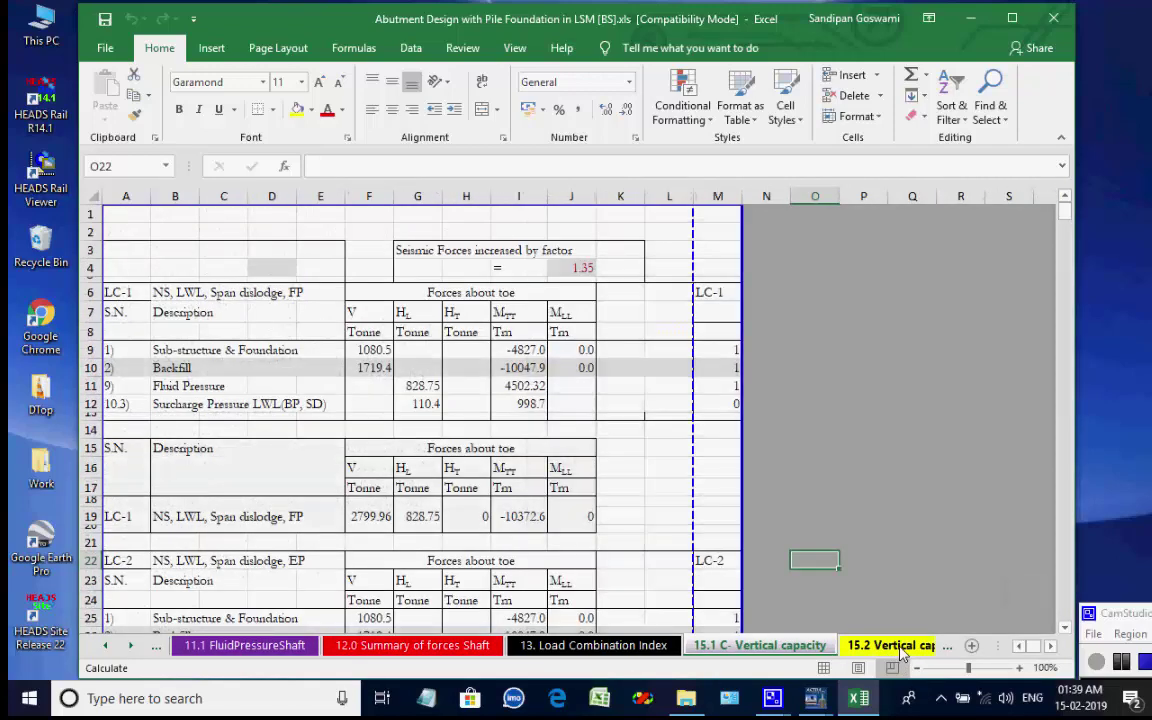
left_click(905, 647)
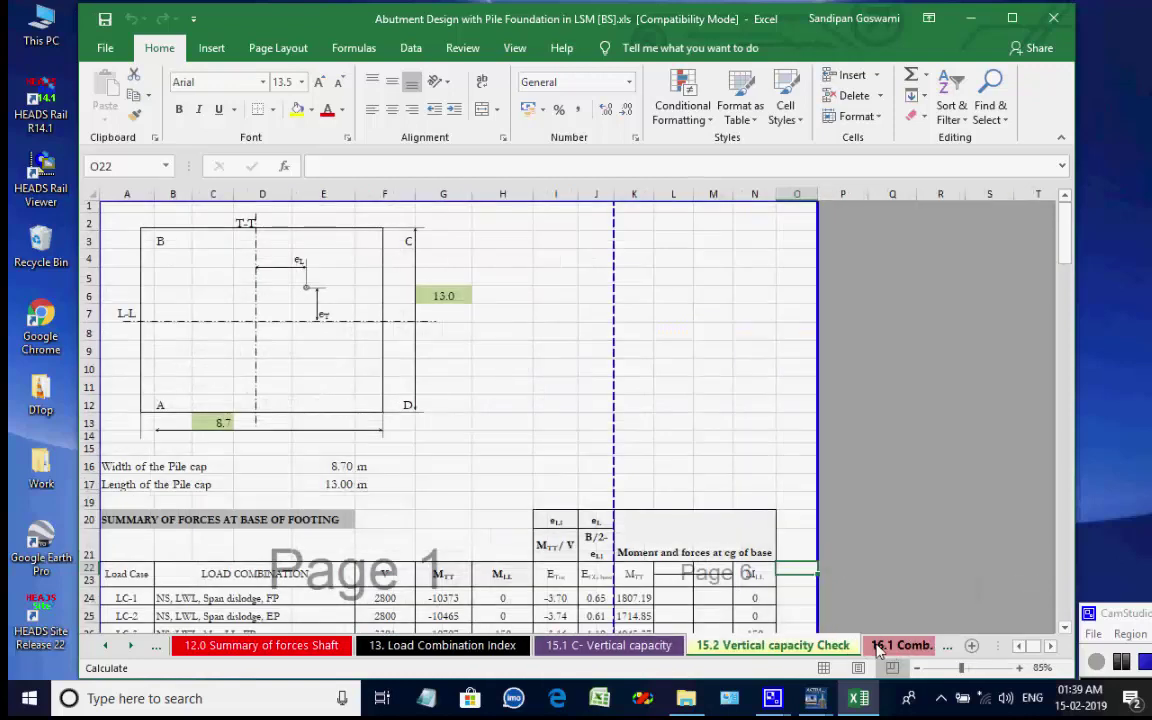
- Examine the pile design and pile cap design sheets from 16.1 Comb. Pile Design to the 16.5 P Shear punching check
left_click(900, 646)
left_click(890, 648)
left_click(884, 648)
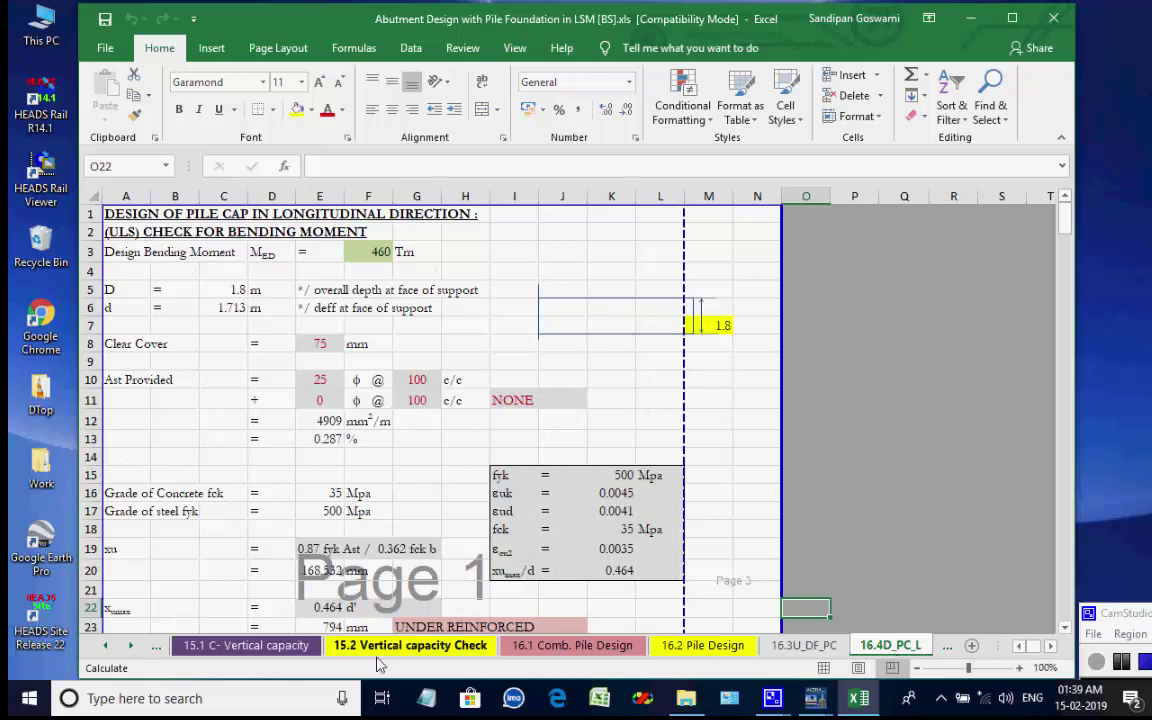
left_click(130, 651)
left_click(130, 651)
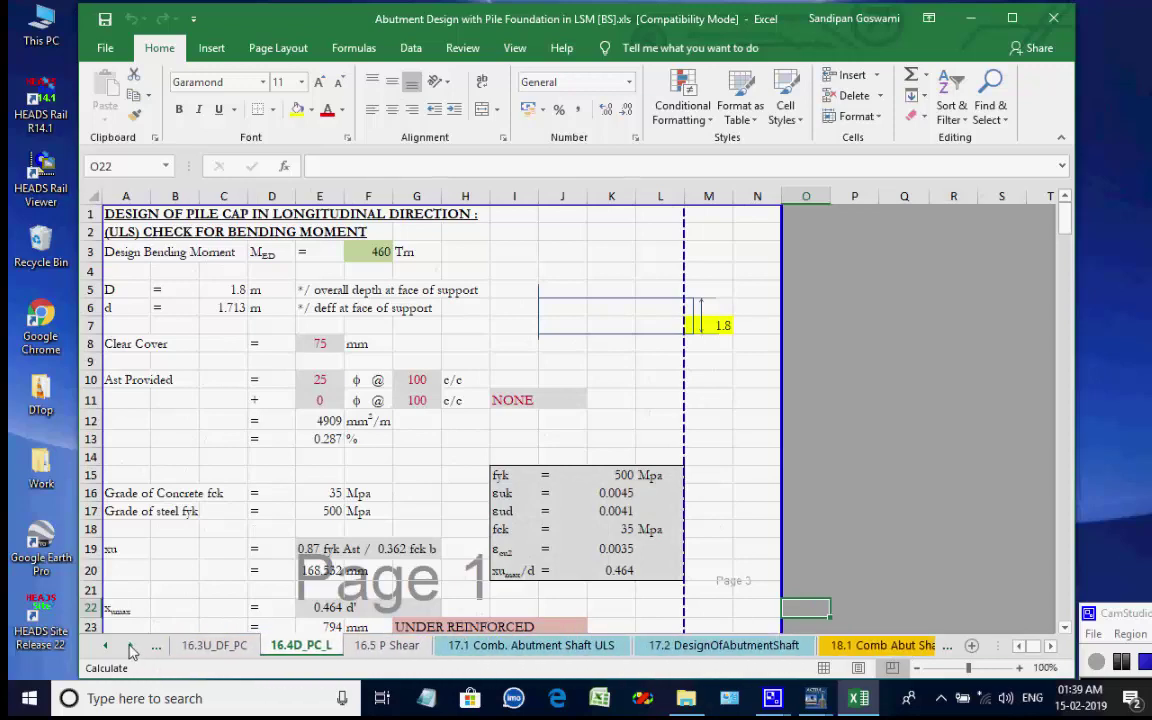
left_click(130, 651)
left_click(130, 651)
left_click(216, 645)
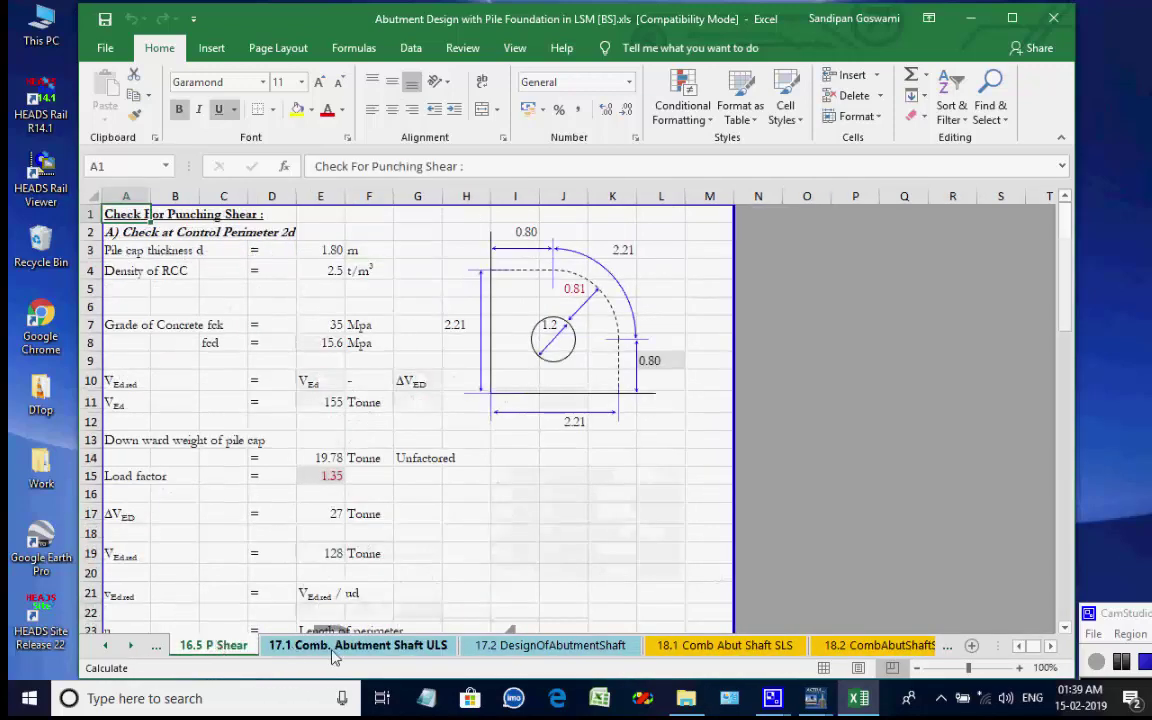
- Examine the abutment shaft's ULS and SLS combination and design sheets, 17.1 to 18.2
left_click(345, 645)
left_click(505, 648)
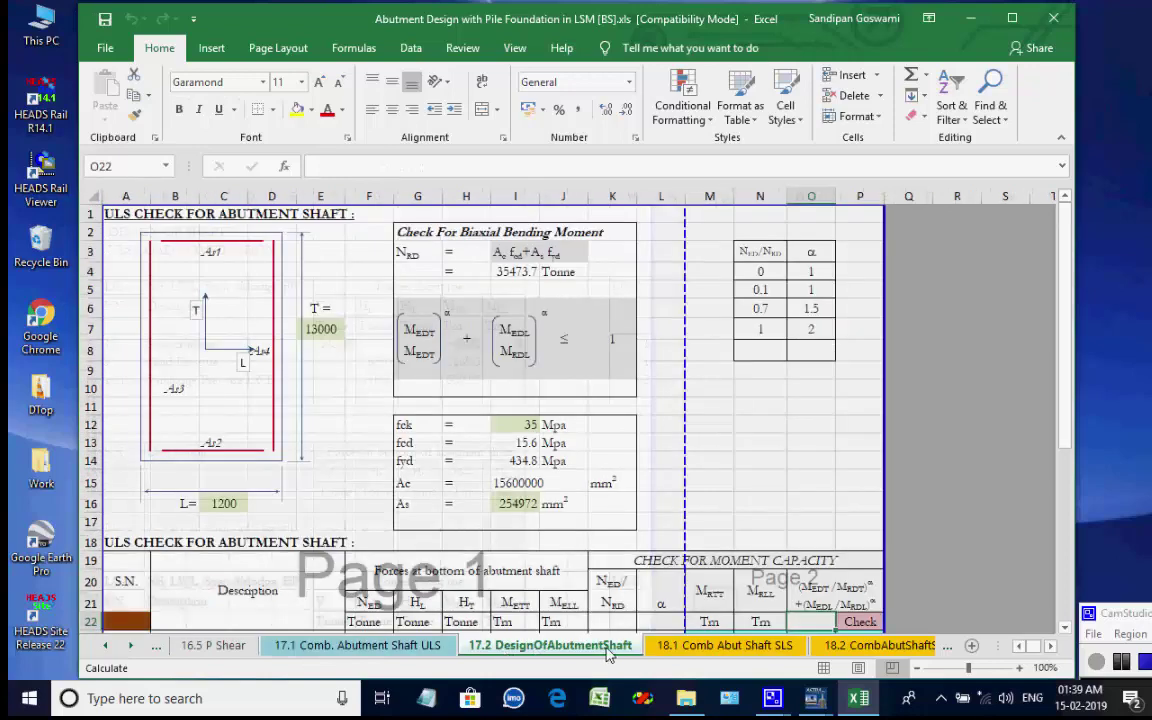
left_click(680, 647)
key("ctrl+Page_Down")
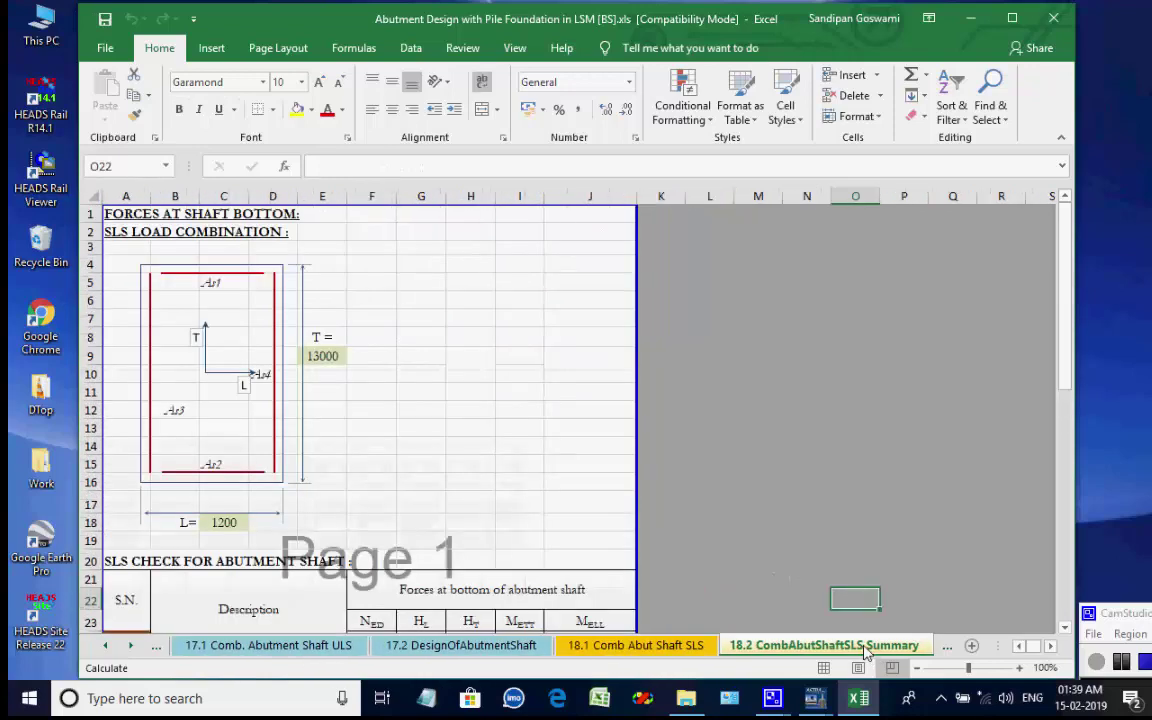
- Close the abutment workbook and process a new RCC pier design with pile foundation in limit state
left_click(1053, 19)
left_click(596, 44)
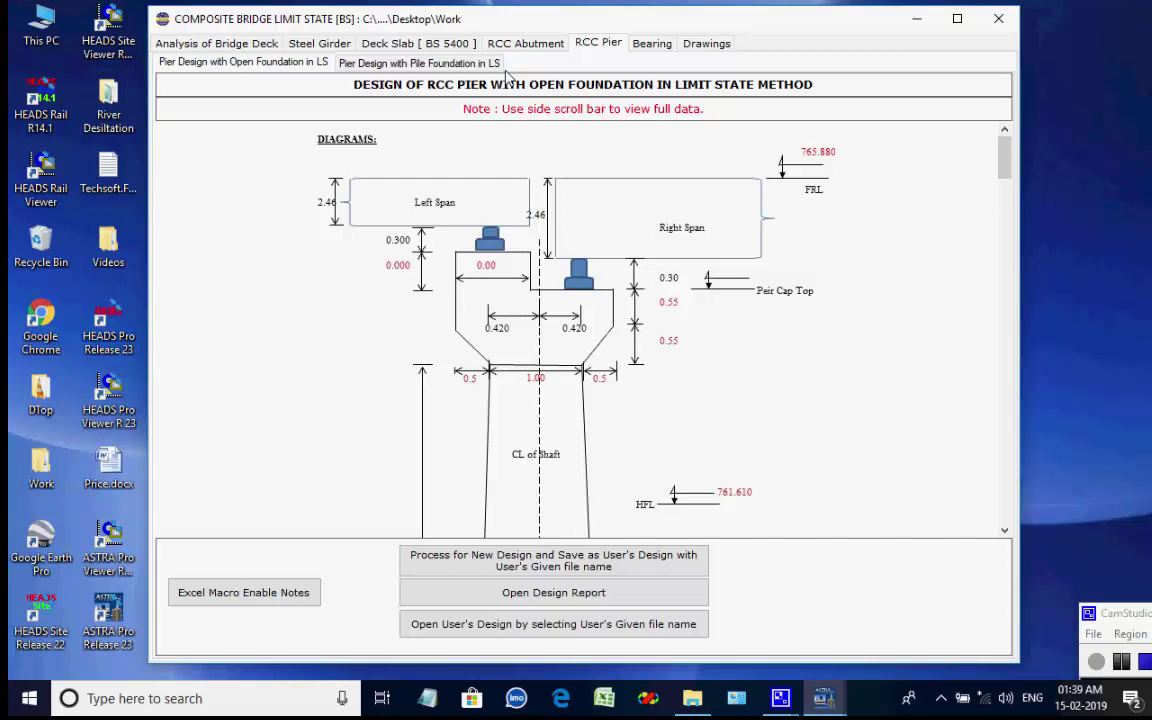
left_click(431, 63)
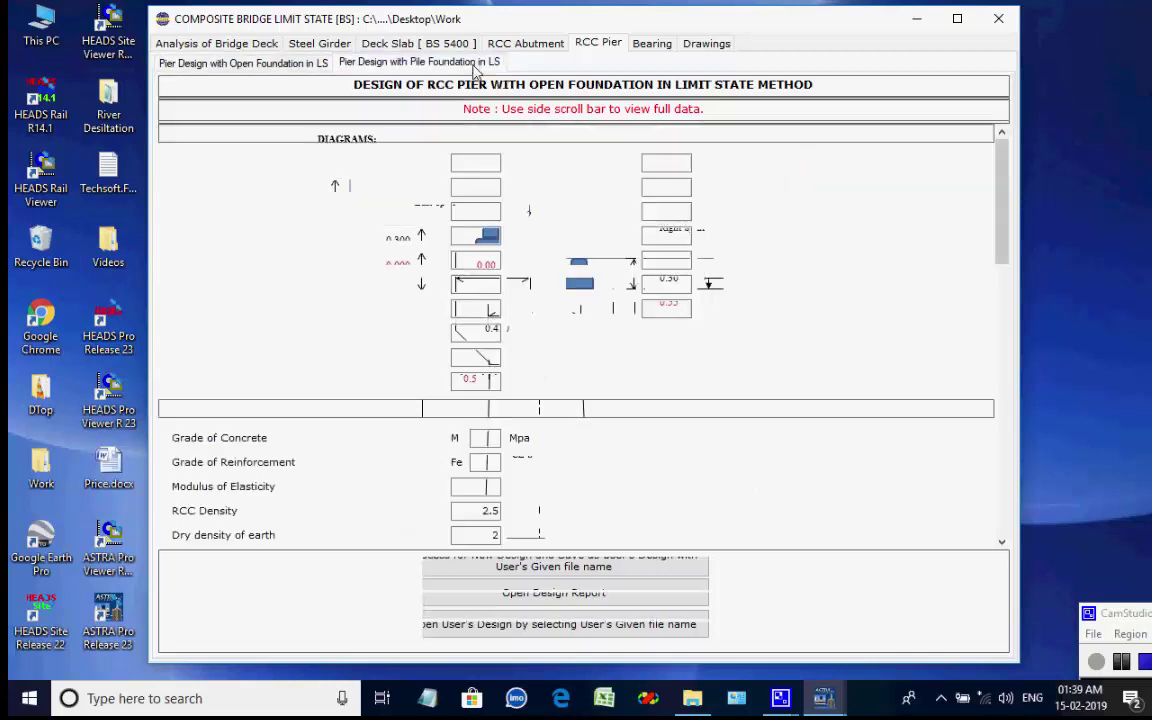
left_click_drag(1003, 180, 945, 155)
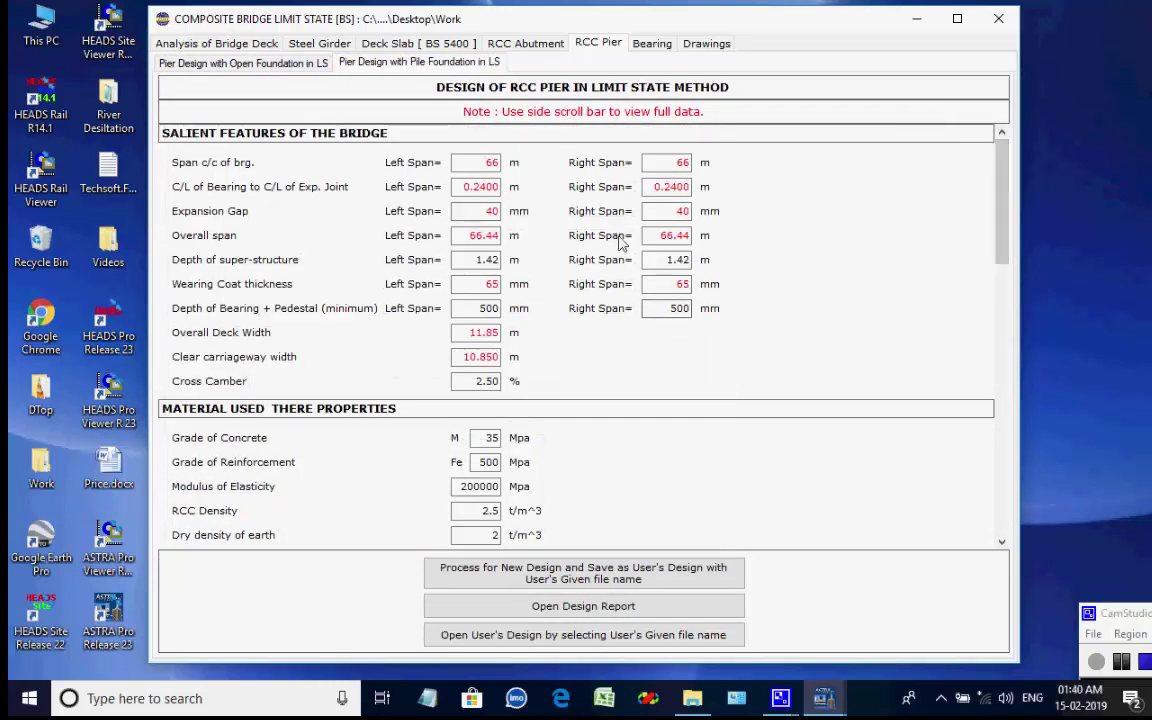
left_click(575, 578)
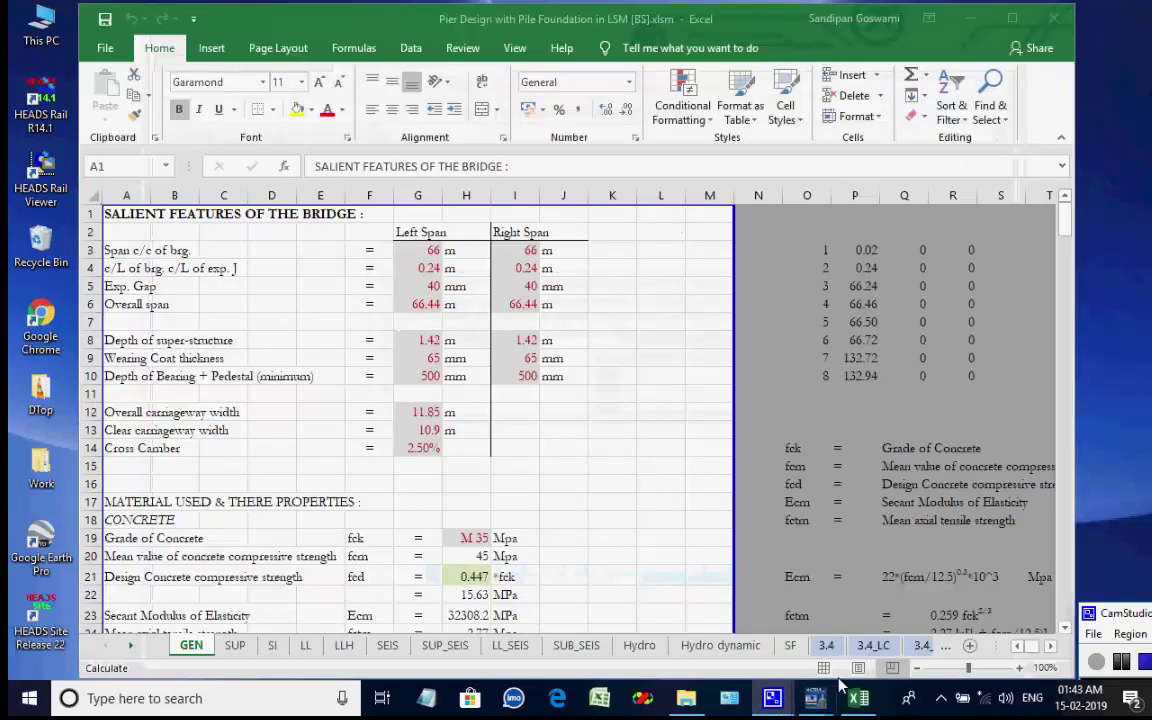
- Examine the pier workbook's SIDL, live load, seismic and hydrodynamic force sheets, from SI to Hydro dynamic
left_click(273, 646)
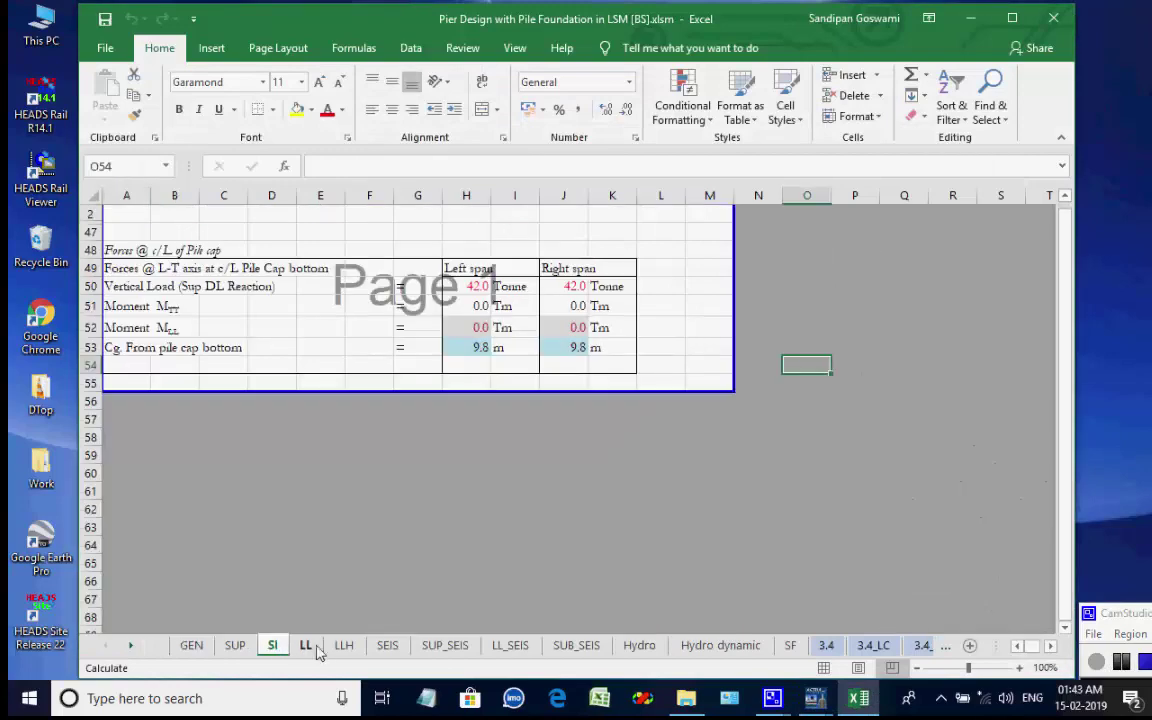
left_click(307, 646)
left_click(343, 646)
left_click(387, 646)
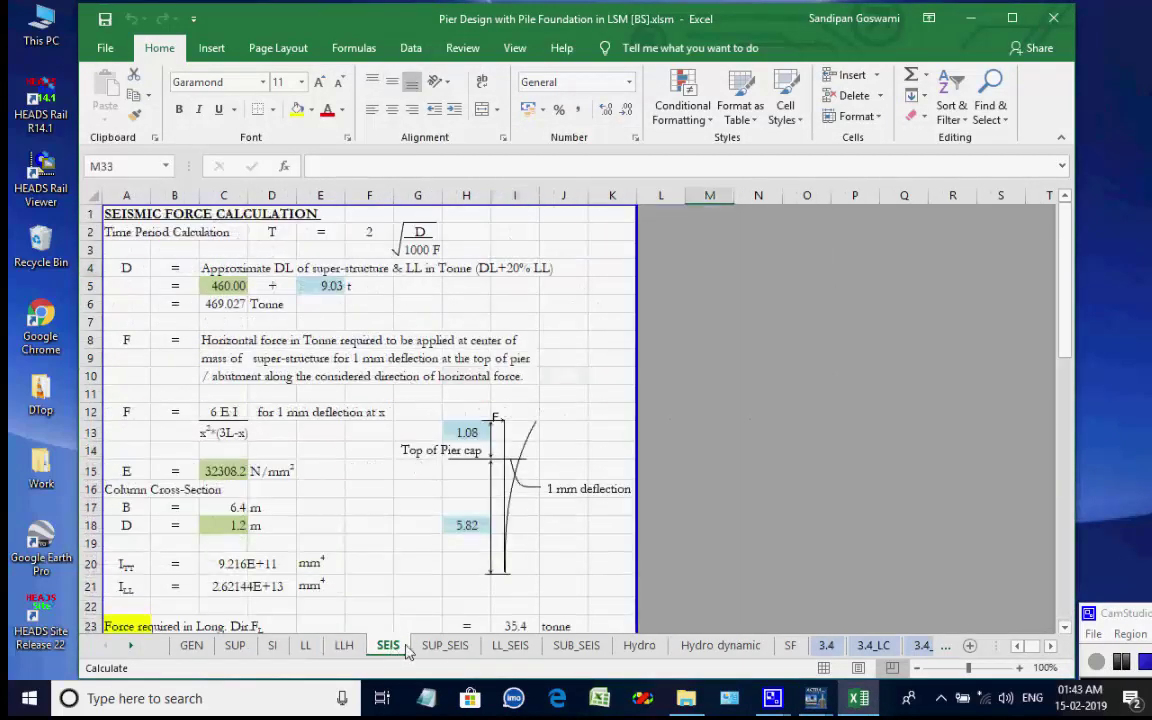
left_click(445, 646)
left_click(511, 646)
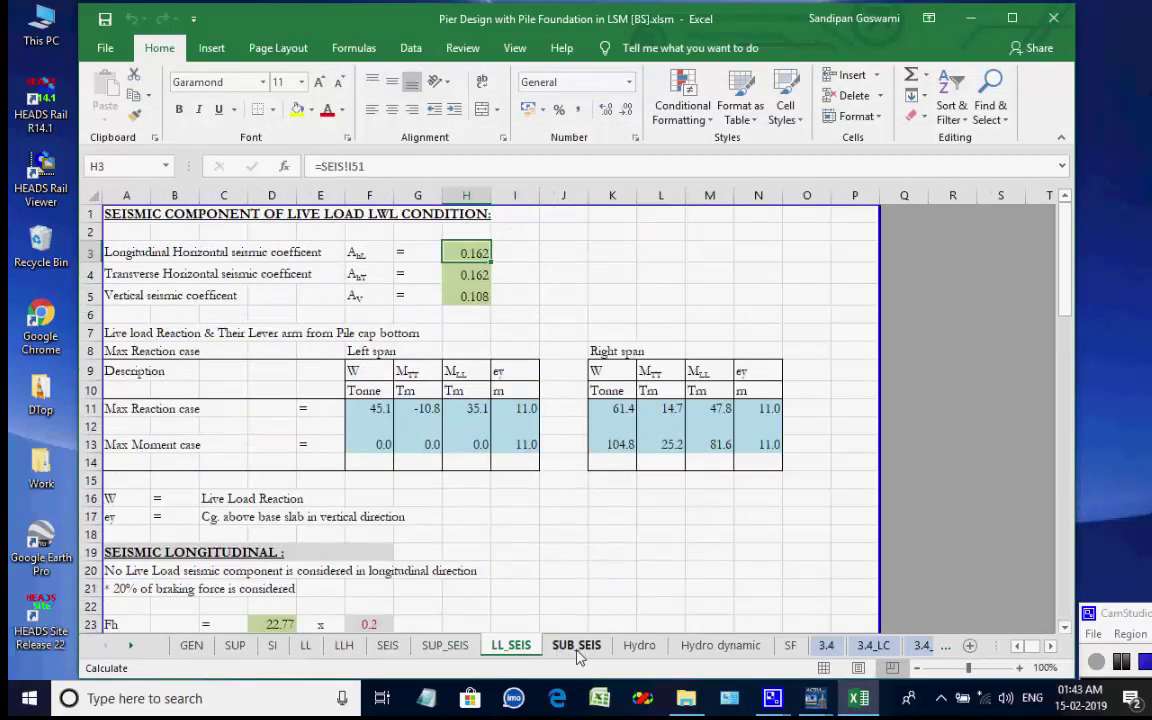
left_click(577, 646)
left_click(639, 646)
left_click(708, 647)
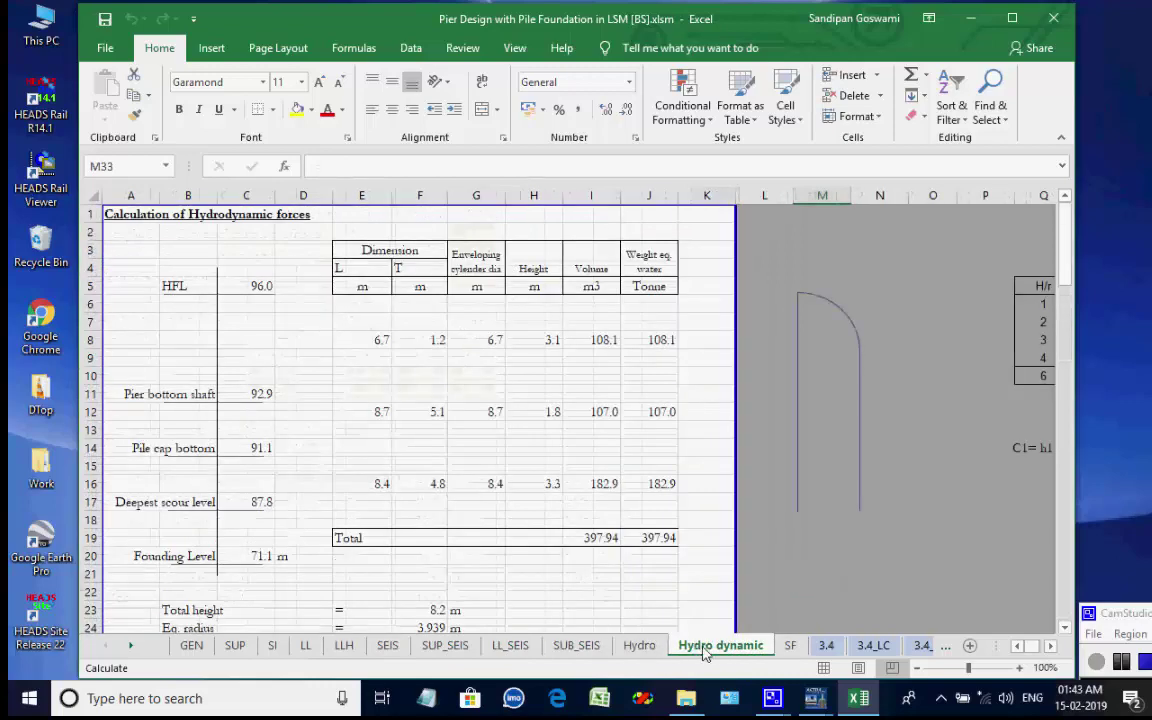
- Examine the SF and 3.4_LC load combination sheets and the pile layout and reactions at the start of 3.4_LC_sum
left_click(790, 646)
left_click(873, 646)
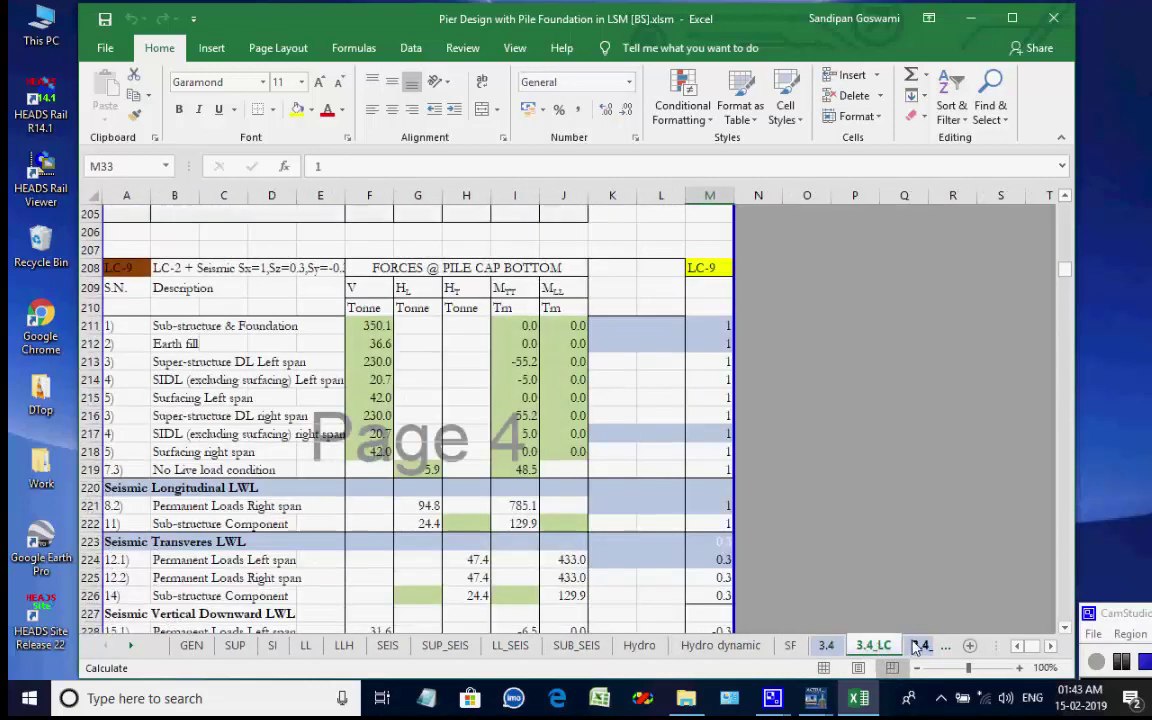
left_click(918, 646)
left_click(131, 646)
left_click(131, 646)
left_click(131, 646)
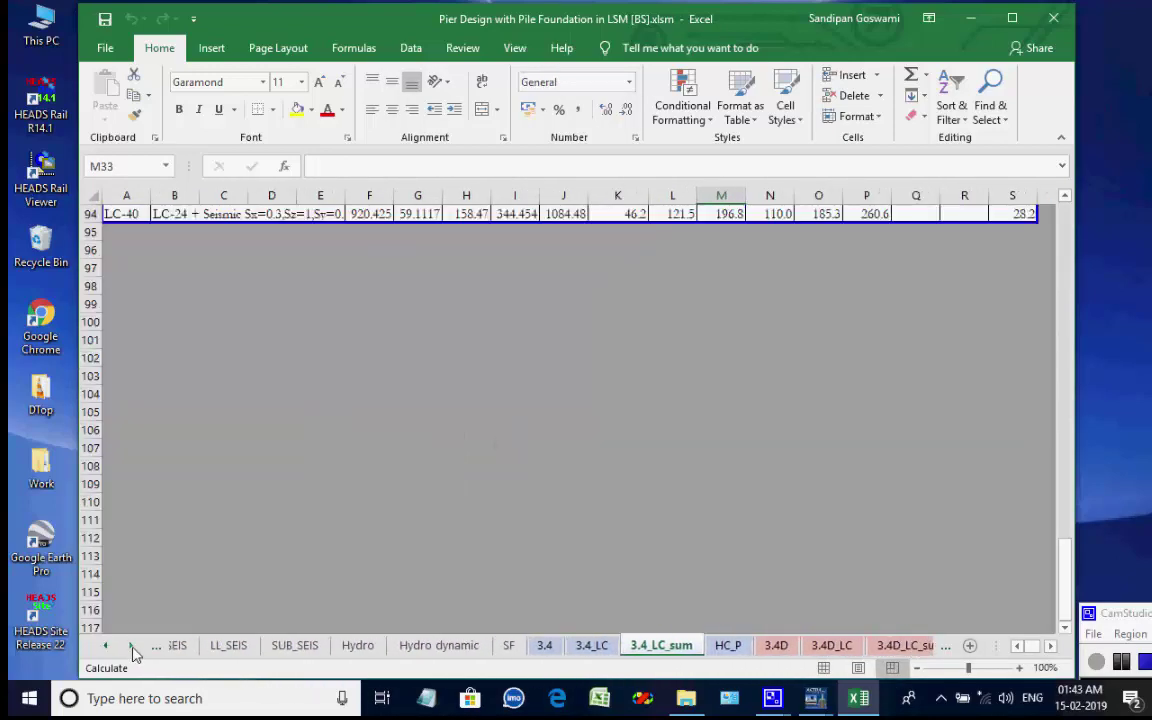
left_click(131, 646)
left_click(131, 646)
left_click_drag(1066, 551, 1035, 203)
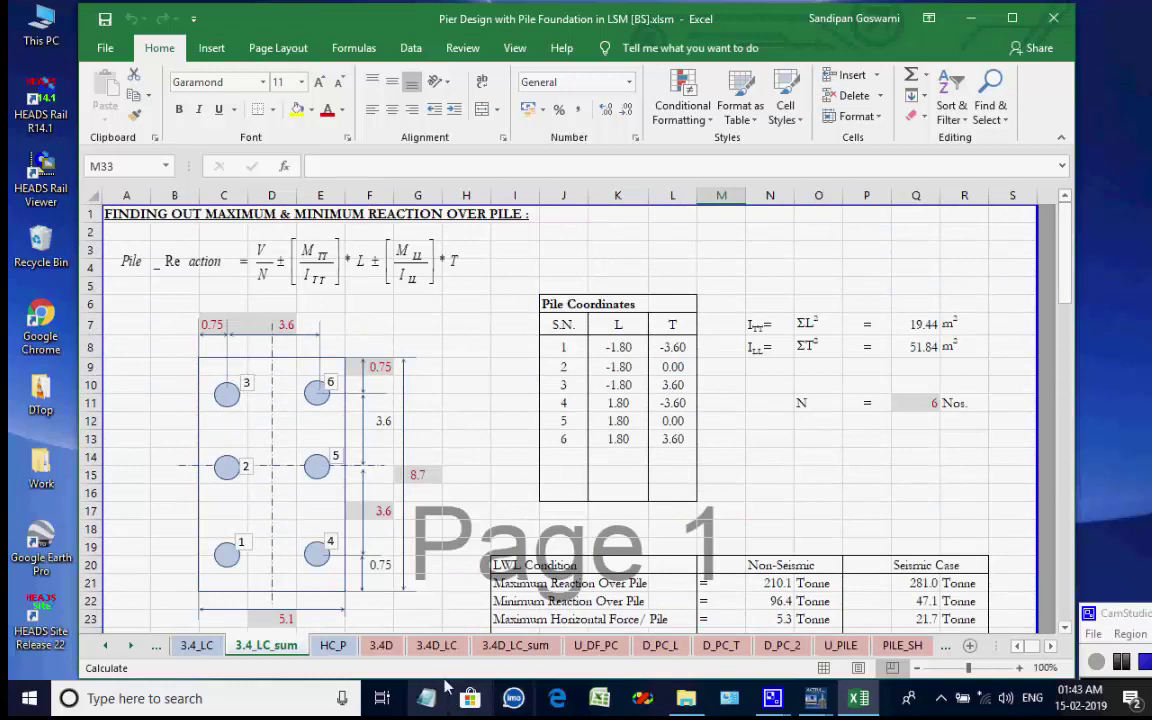
- Examine the pile horizontal capacity, 3.4D combination, pile cap design, punching shear and pile shear sheets, HC_P to PILE_SH
left_click(333, 645)
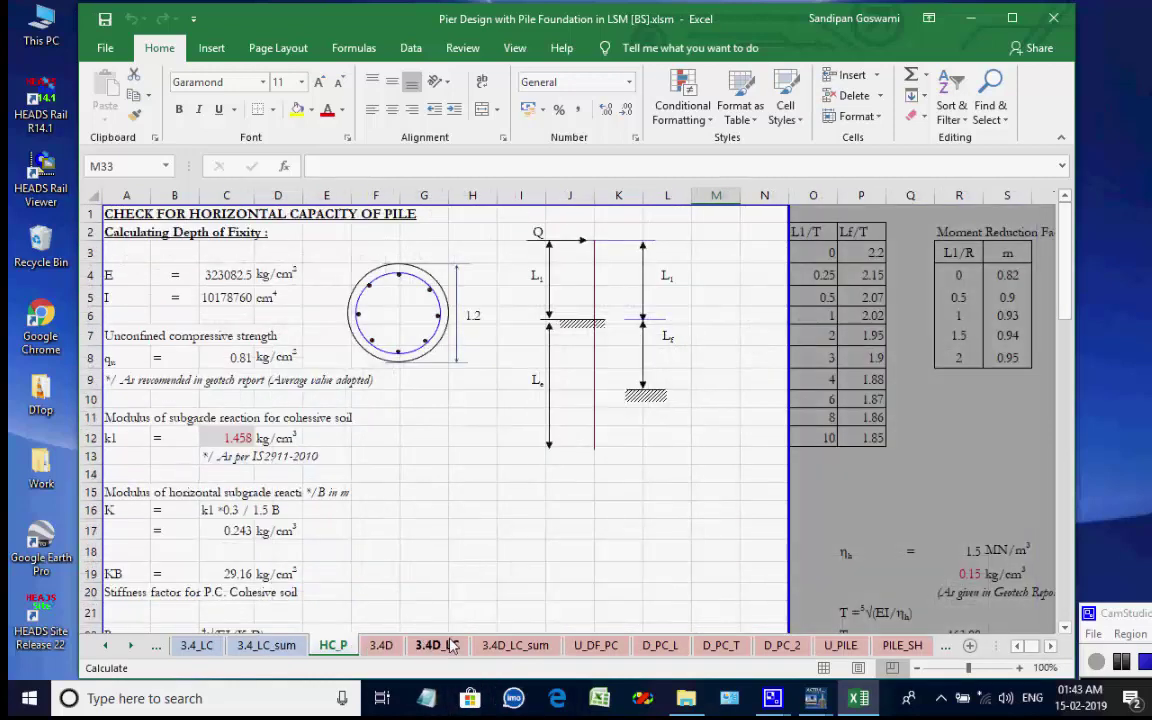
left_click(437, 645)
left_click(515, 645)
left_click(596, 645)
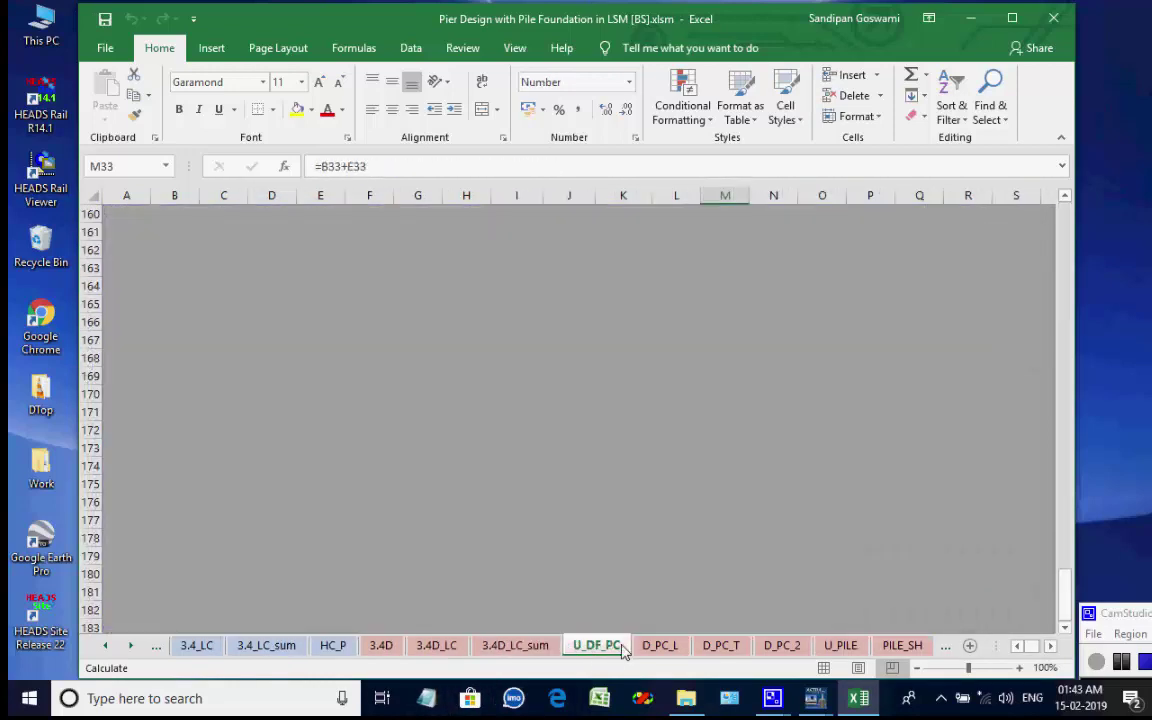
left_click(658, 648)
left_click(721, 646)
left_click(782, 646)
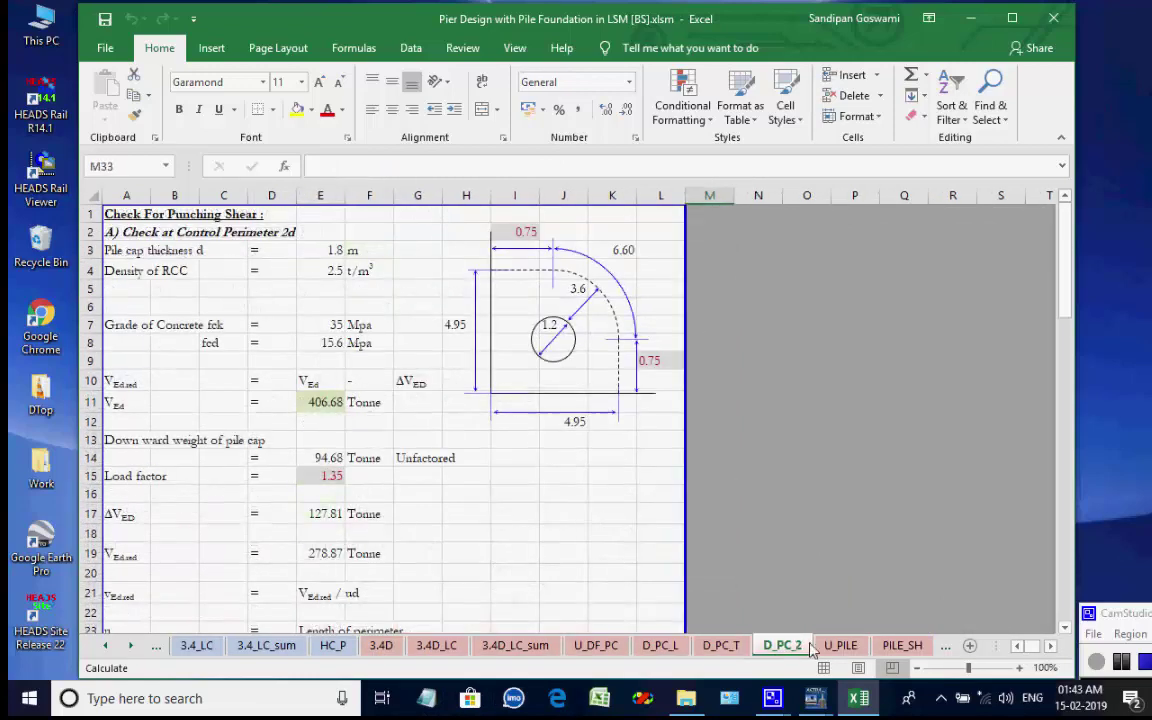
left_click(828, 648)
left_click(901, 646)
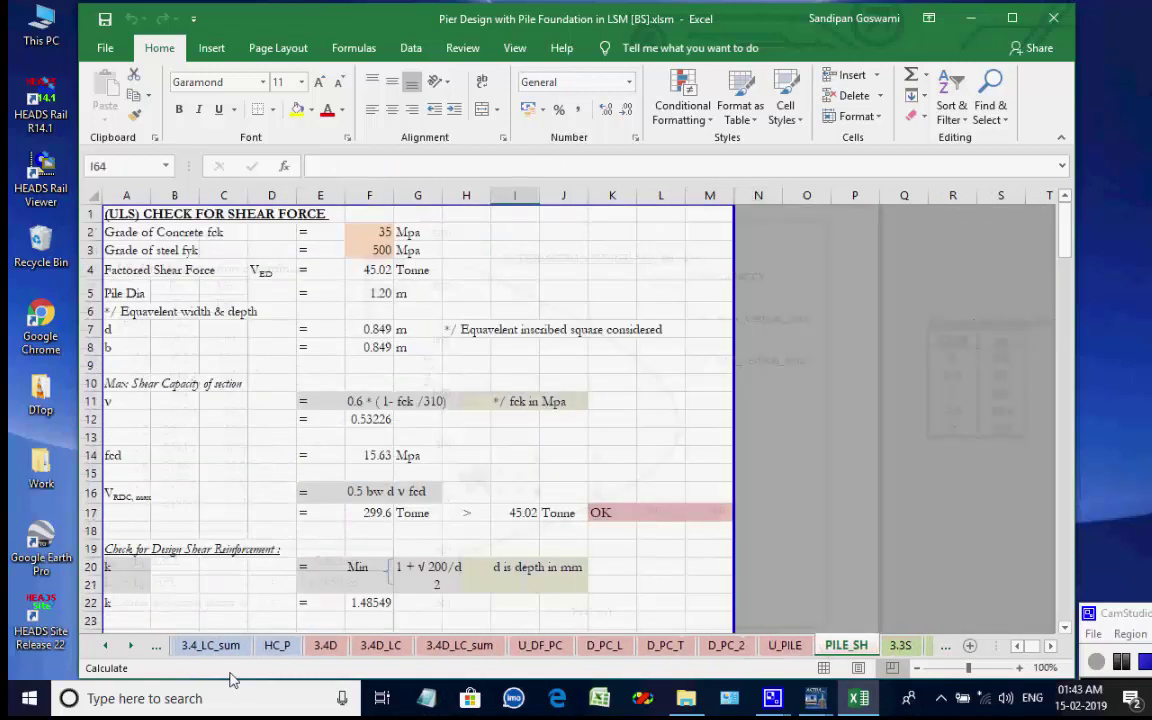
- Examine the SLS load combination, pile cap and pile crack width sheets, from 3.3S_LC to p
left_click(133, 647)
left_click(133, 647)
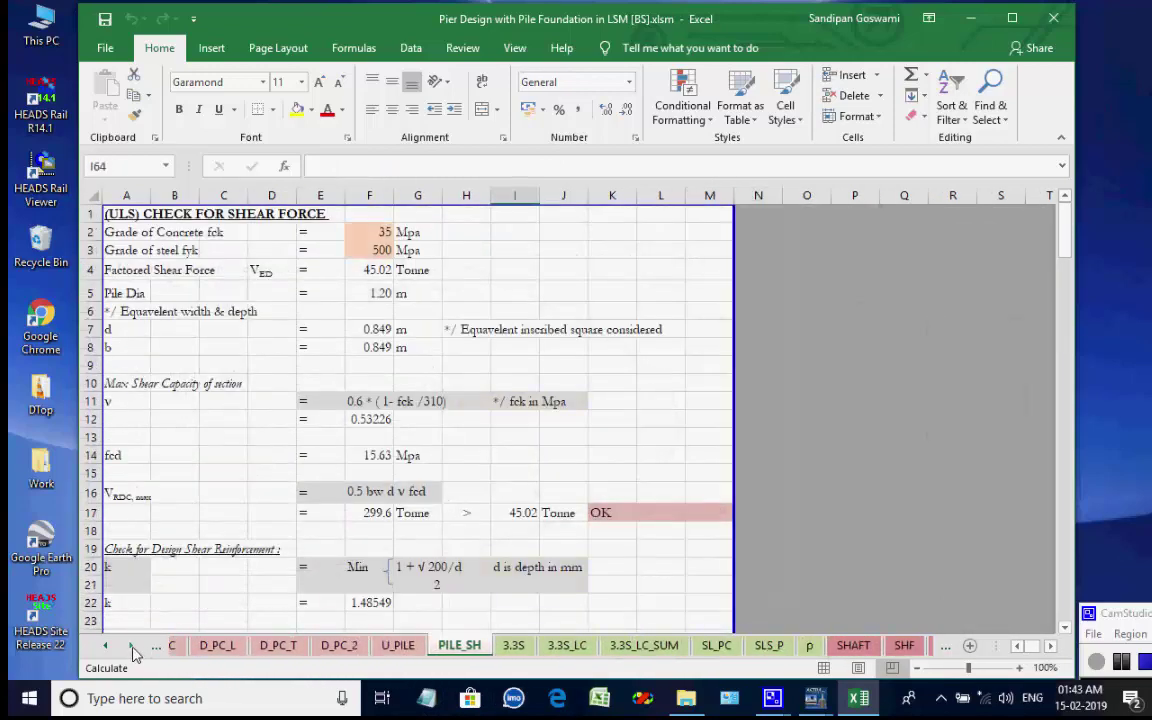
left_click(133, 647)
left_click(133, 647)
left_click(133, 647)
left_click(200, 645)
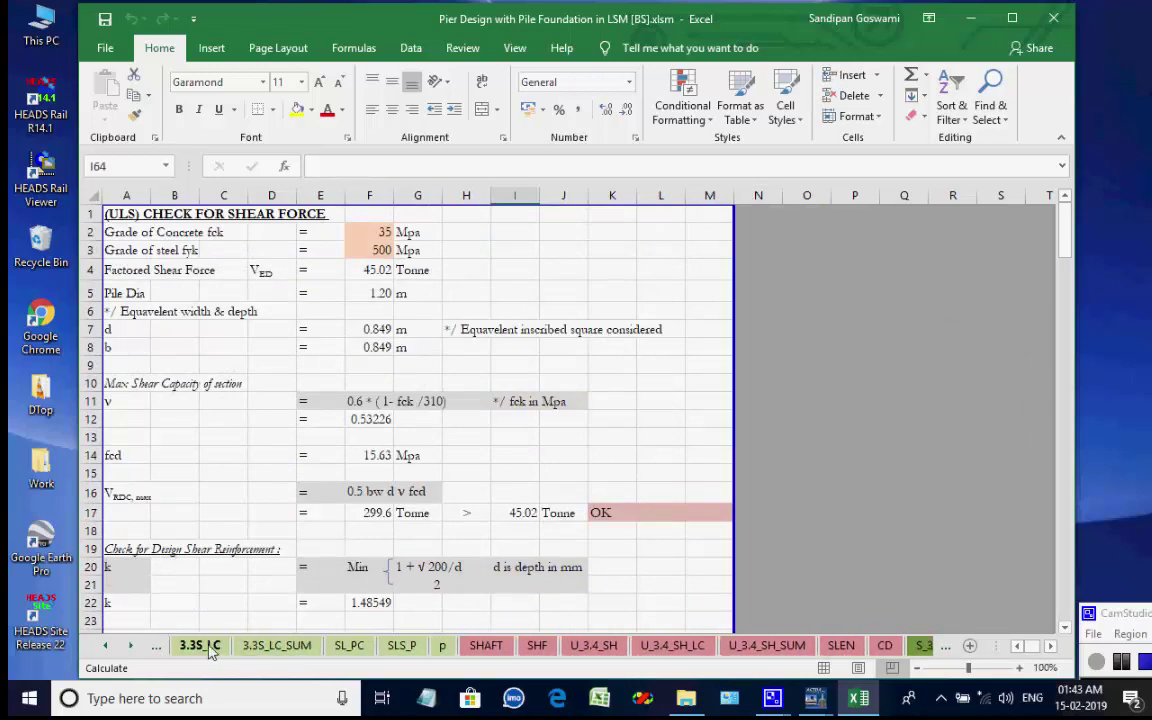
left_click(275, 647)
left_click(338, 646)
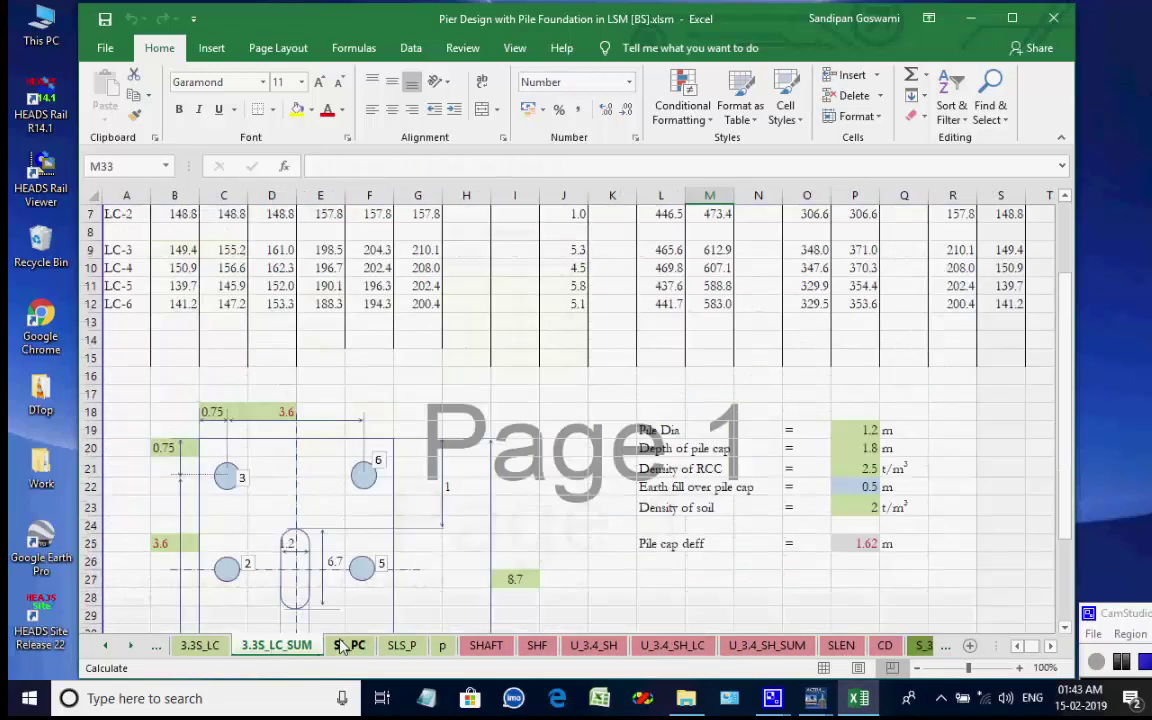
left_click(402, 647)
left_click(443, 647)
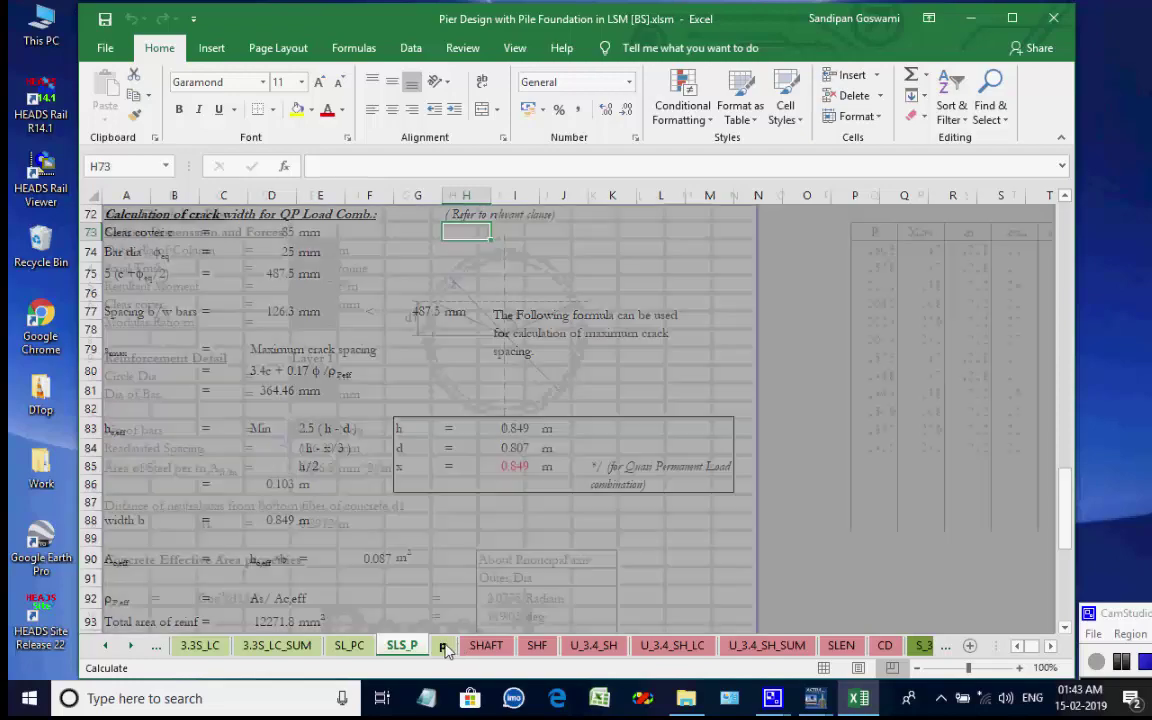
- Examine the pier shaft's force, ULS load combination, summary and slenderness sheets, from SHAFT to CD
left_click(484, 647)
left_click(536, 647)
left_click(592, 647)
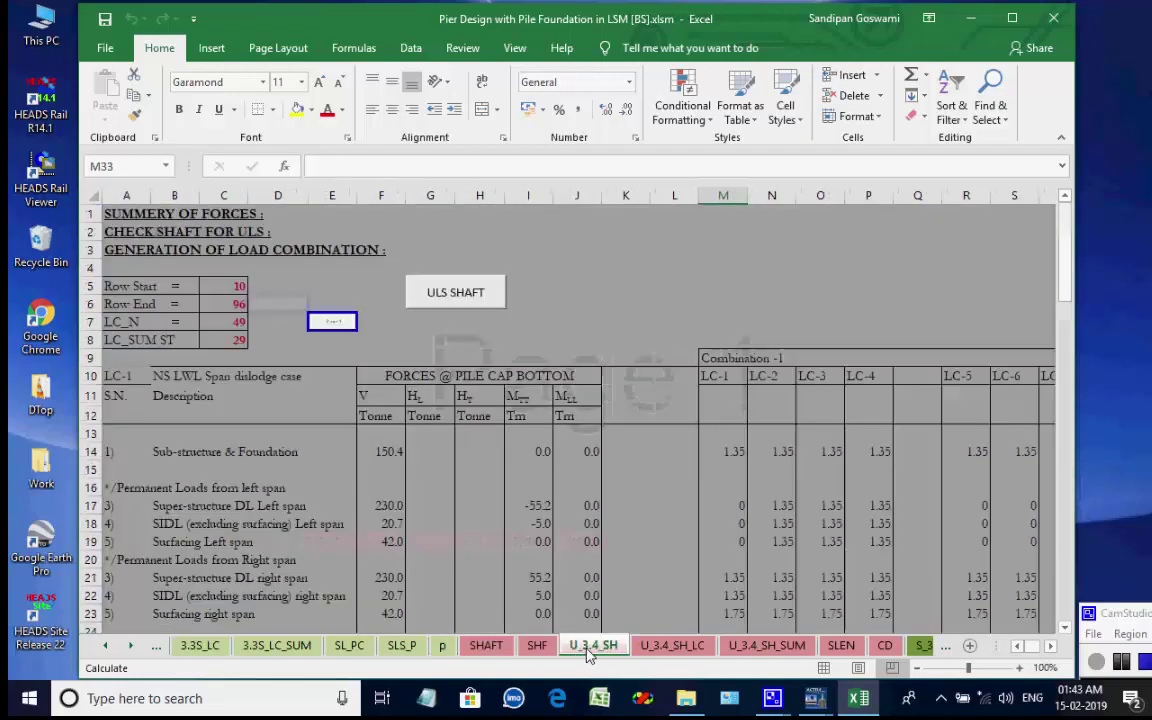
left_click(670, 647)
left_click(766, 646)
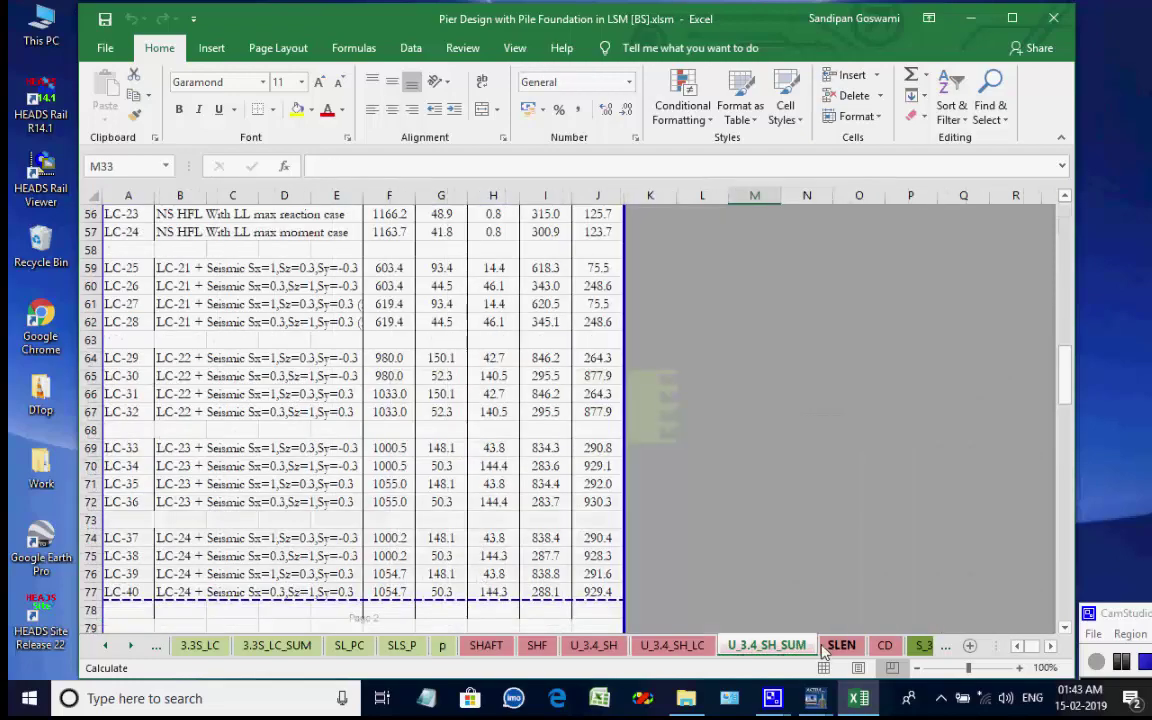
left_click(841, 646)
left_click(885, 646)
- Examine the pier shaft's SLS combination, summary and crack width sheets, from S_3.3_SH to SS_NA
left_click(922, 646)
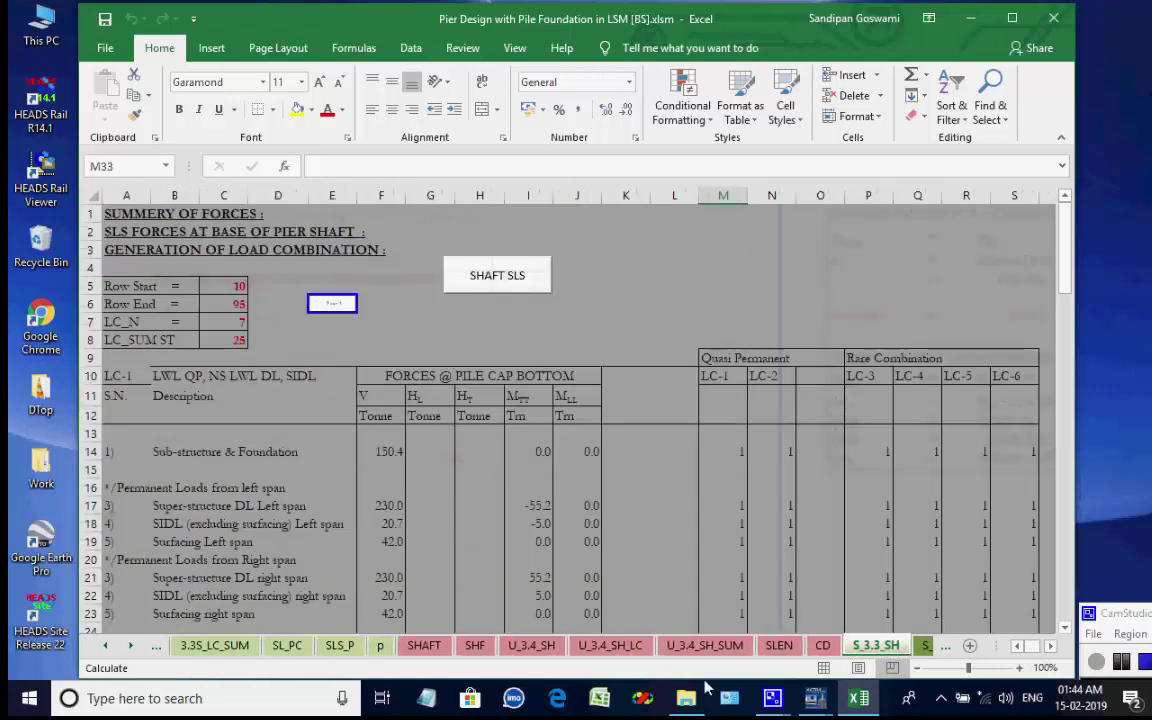
left_click(131, 646)
left_click(131, 646)
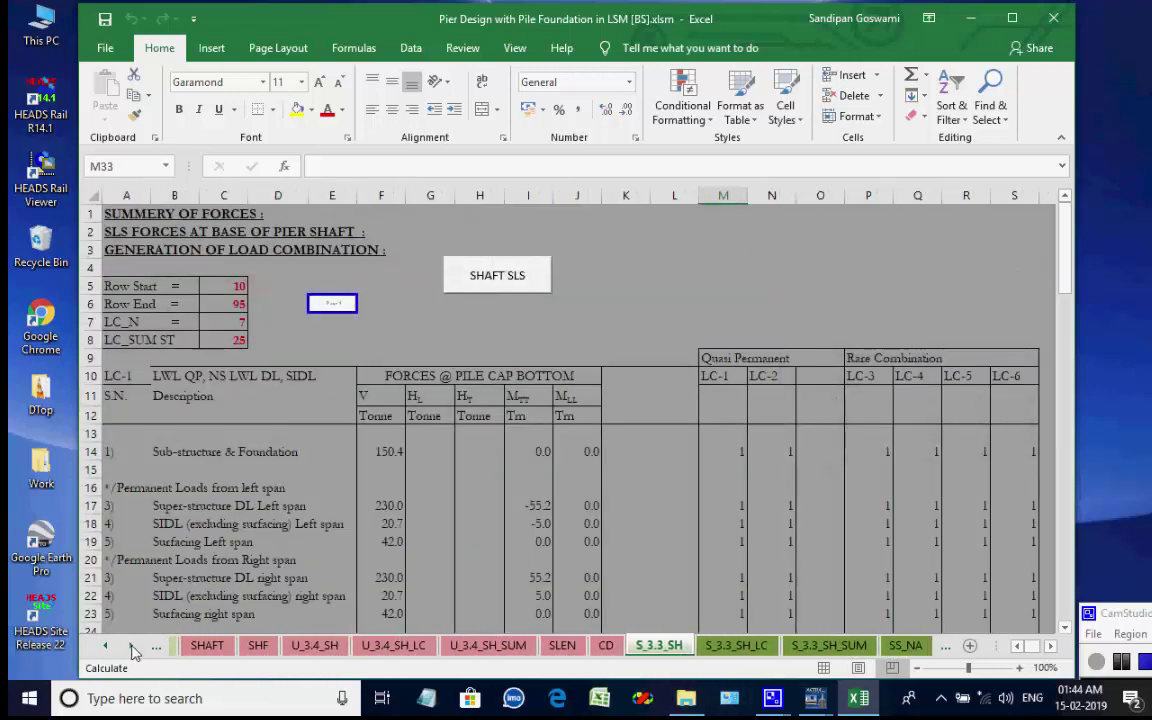
left_click(131, 646)
left_click(131, 646)
left_click(131, 646)
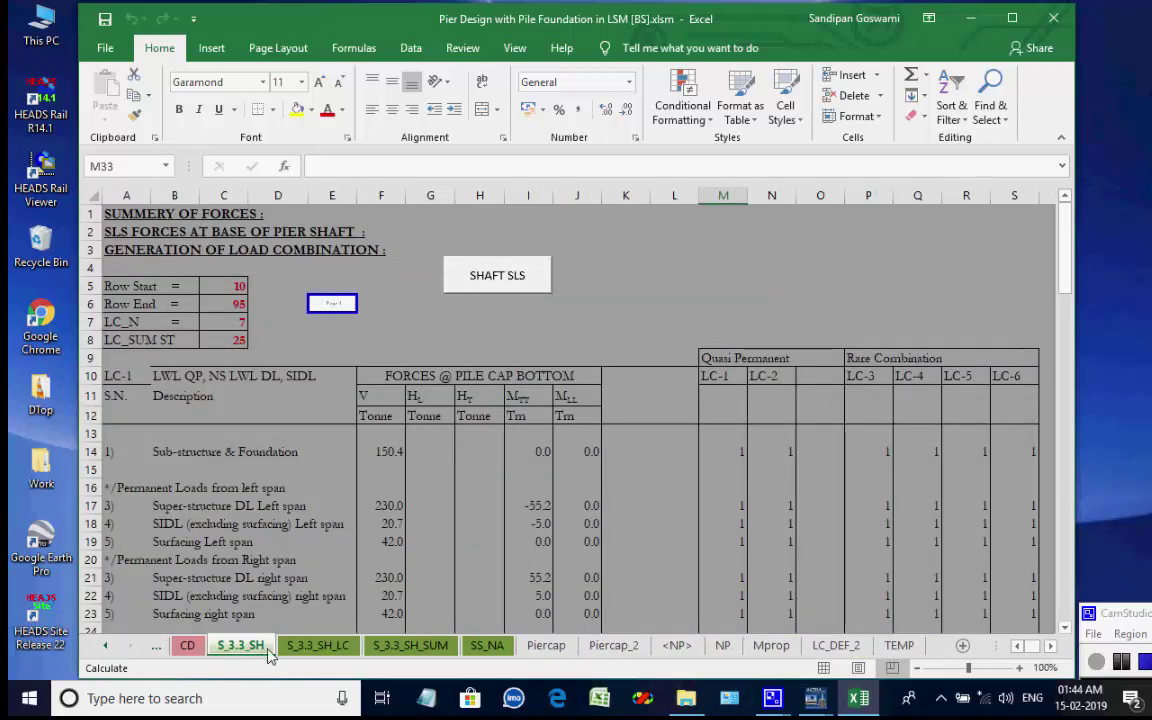
left_click(317, 646)
left_click(400, 646)
left_click(490, 646)
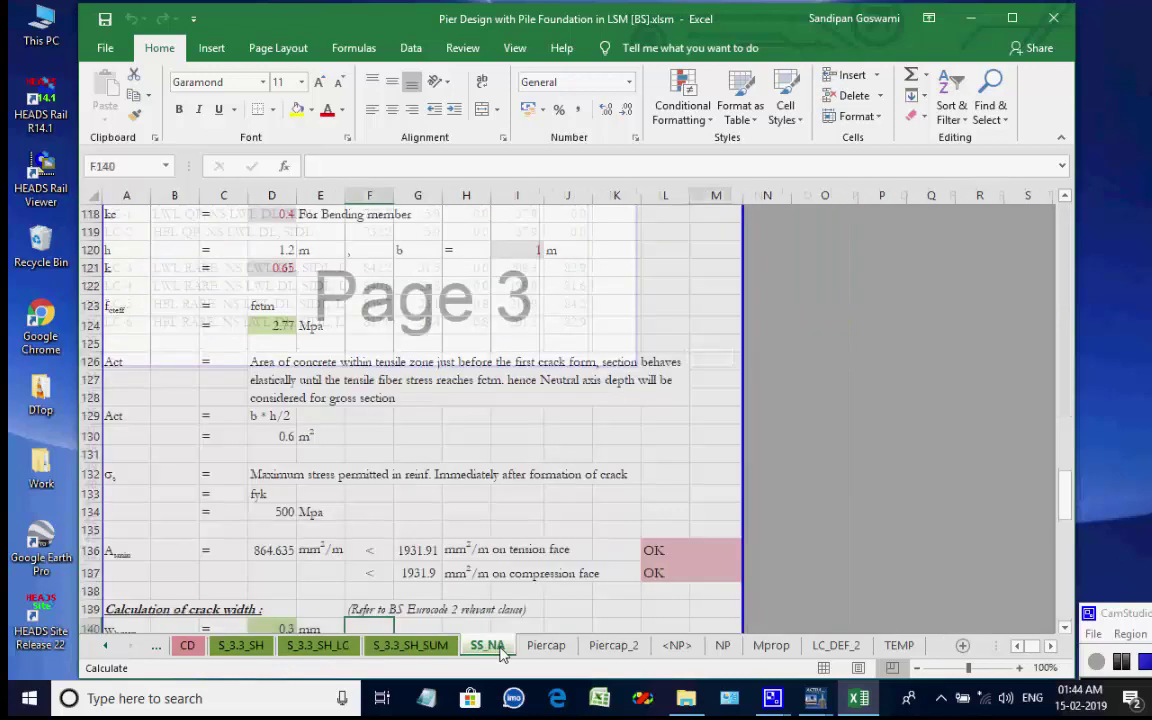
- Examine the pier cap, material property and load combination definition sheets from Piercap to TEMP, and close the pier workbook
left_click(546, 646)
left_click(612, 646)
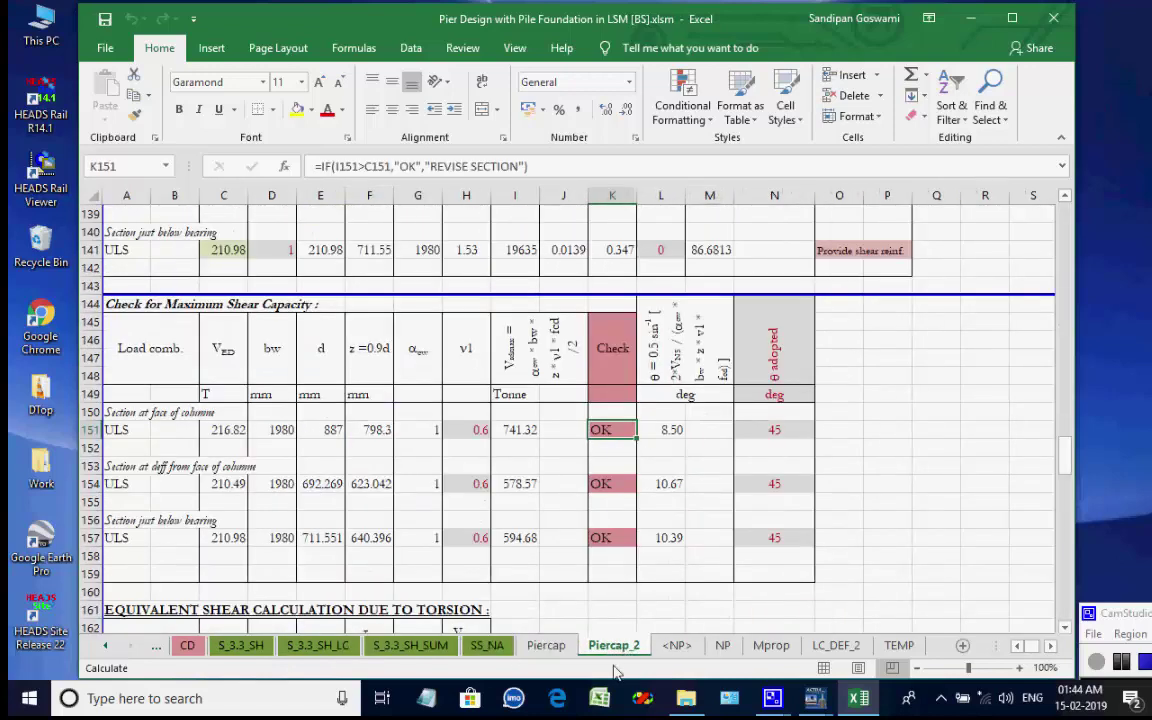
left_click(721, 648)
left_click(771, 648)
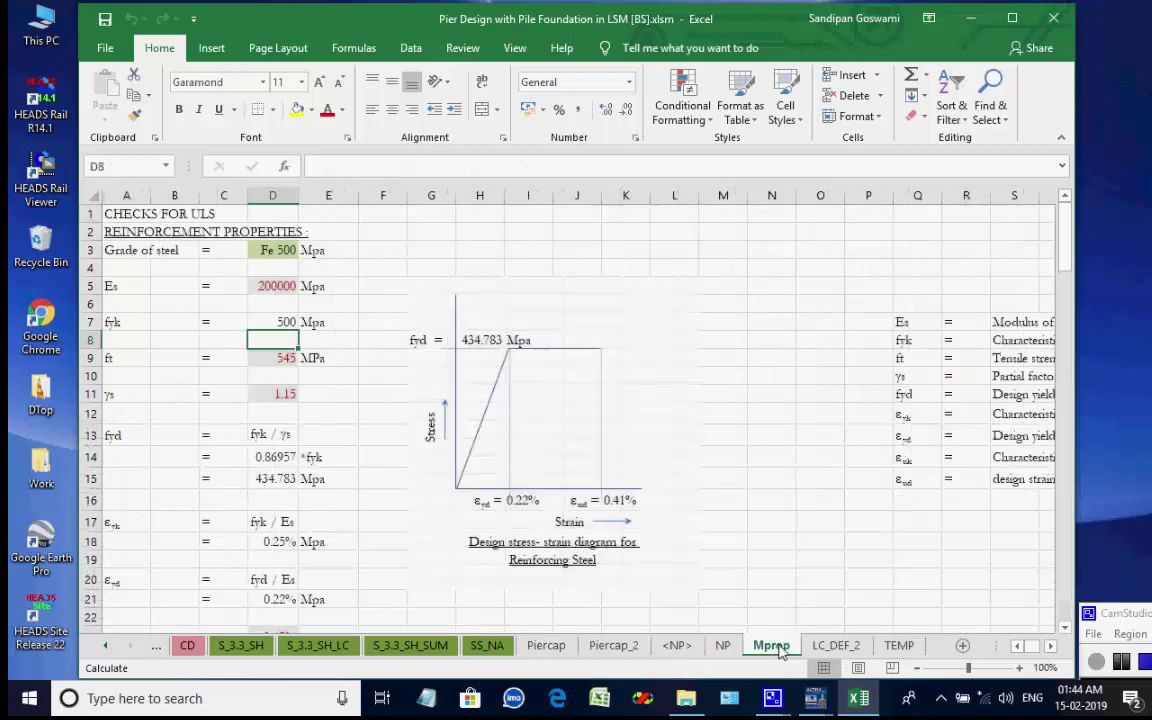
left_click(828, 648)
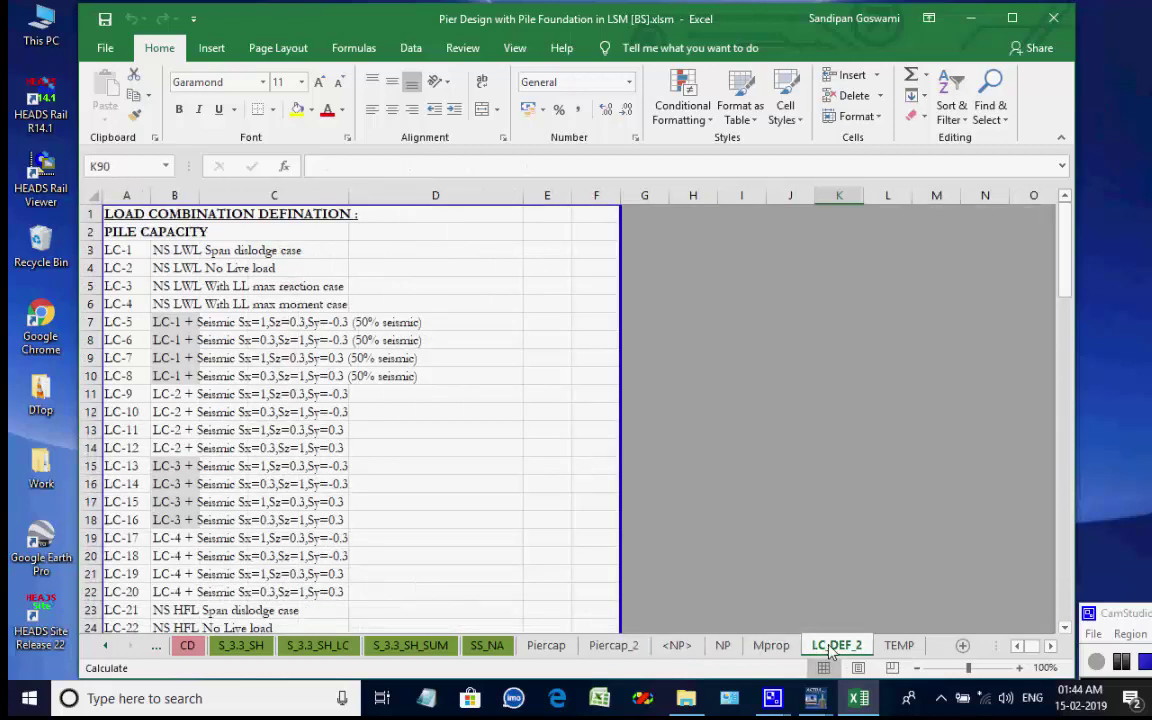
left_click(890, 648)
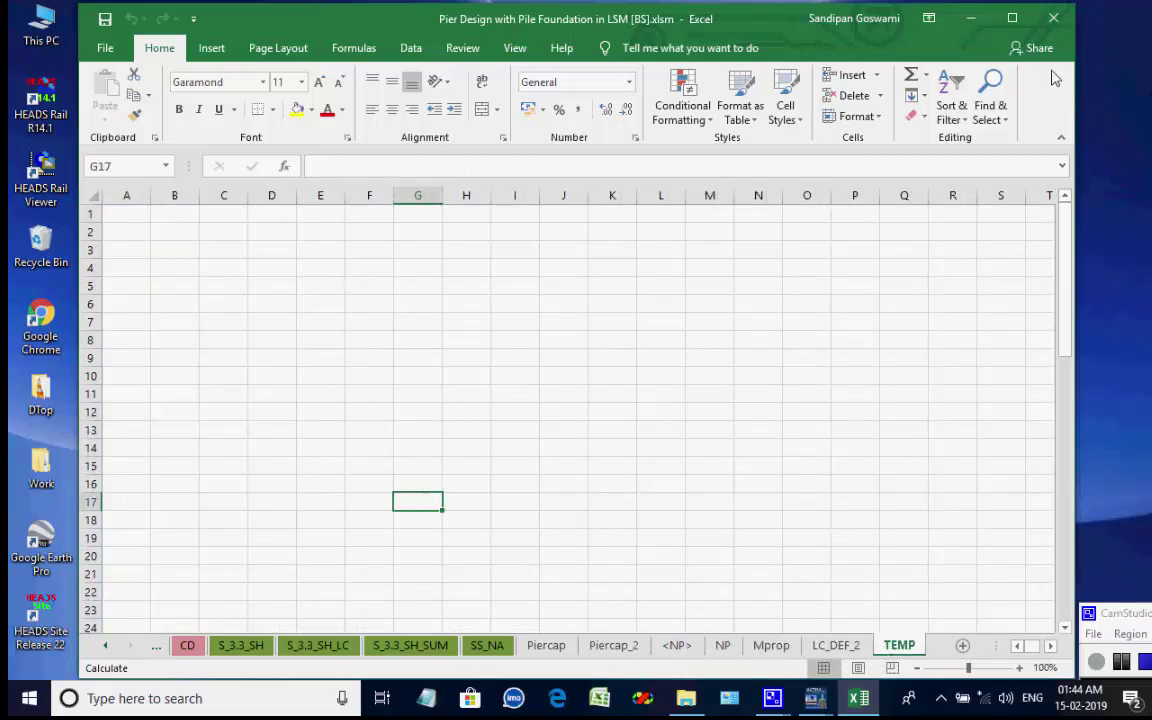
left_click(1054, 18)
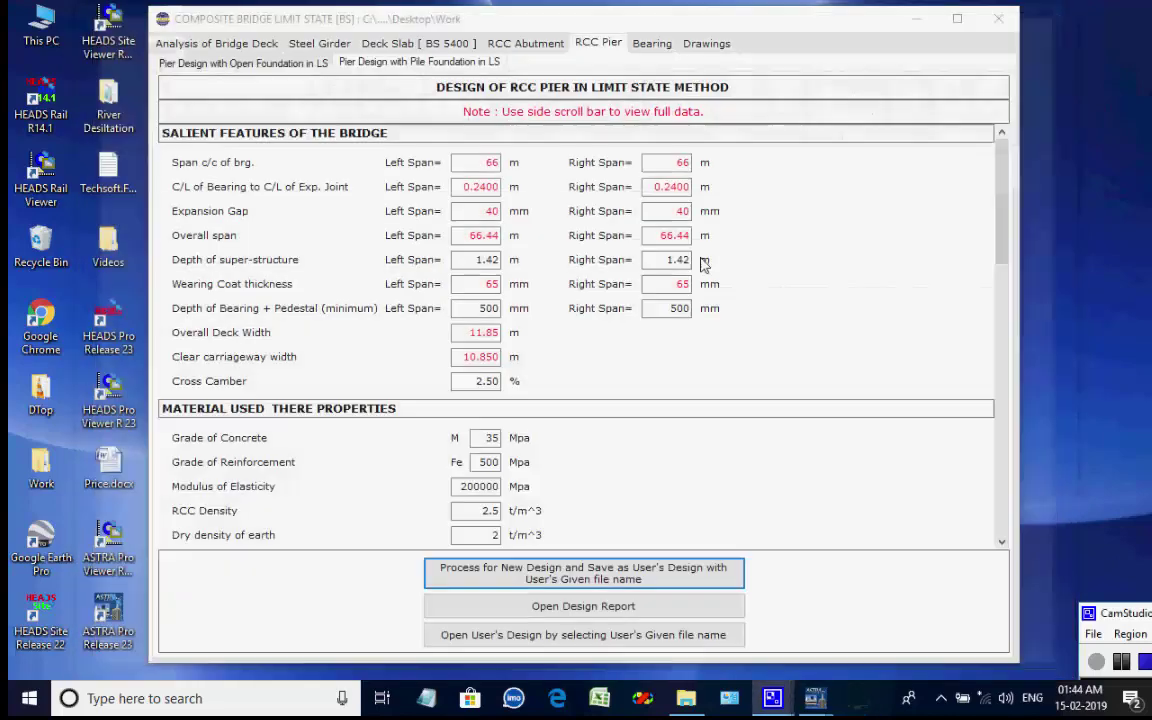
- Examine the bearing design inputs for the mono-axial longitudinal, bi-axial, fixed and elastomeric bearings
left_click(652, 44)
left_click(398, 66)
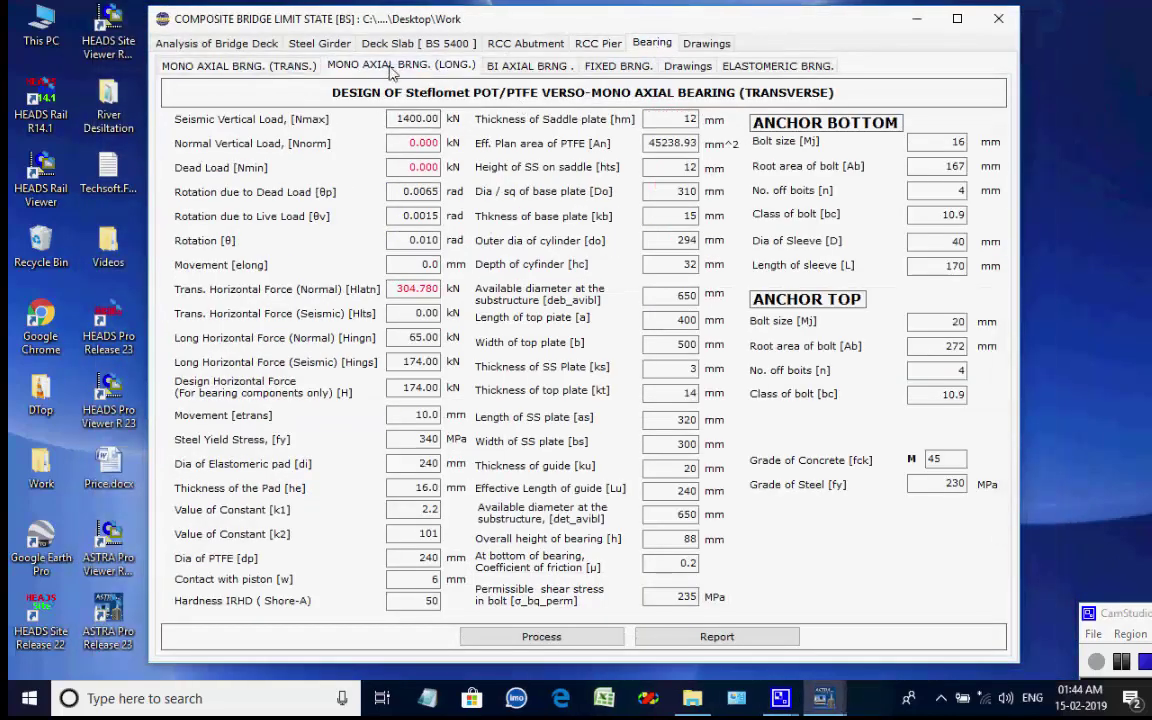
left_click(504, 66)
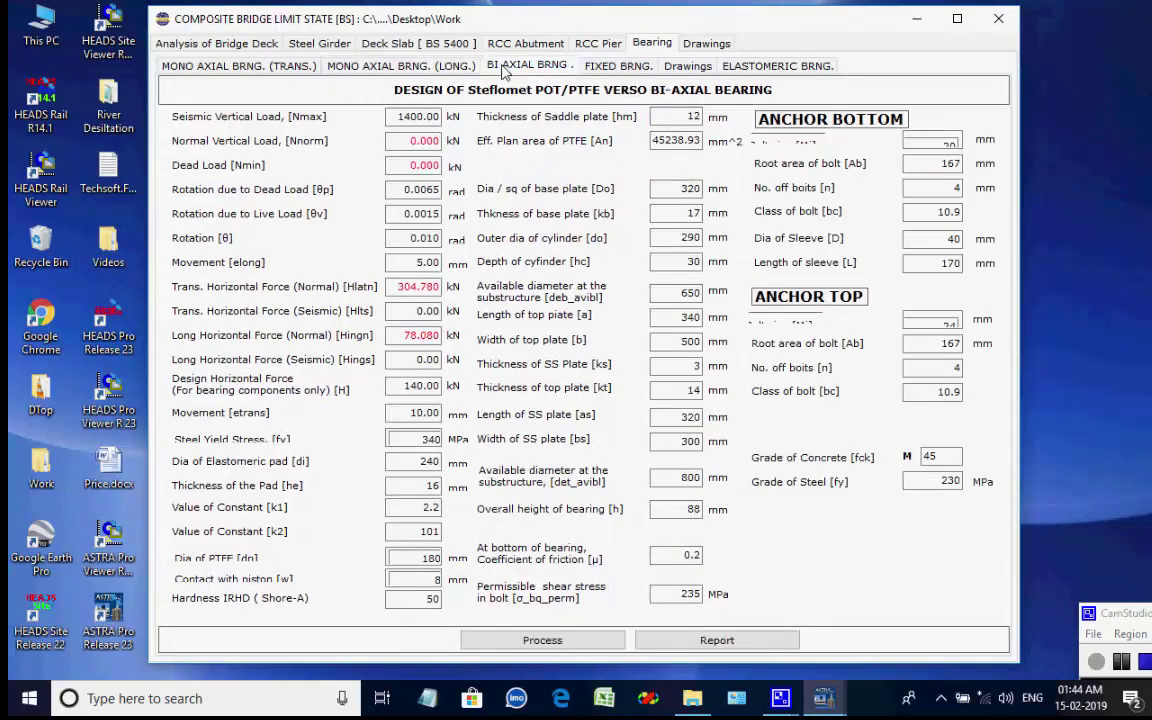
left_click(596, 65)
left_click(730, 70)
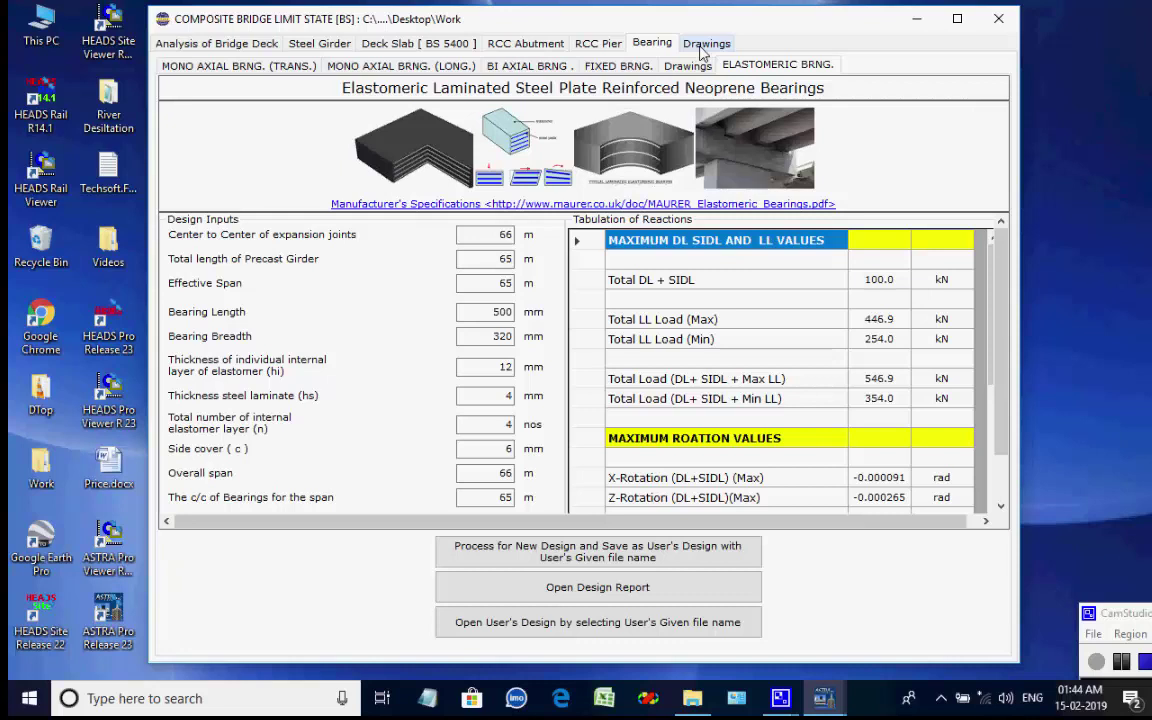
- Open the composite bridge worksheet design drawings from the editable construction drawings
left_click(704, 44)
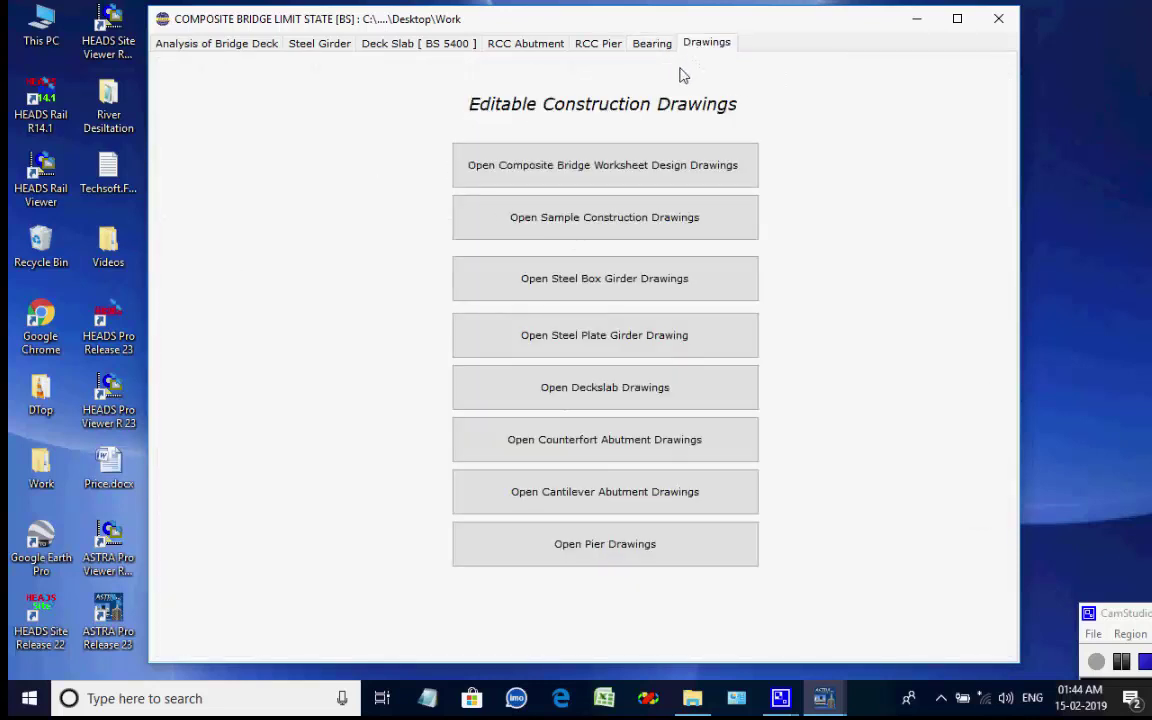
left_click(591, 174)
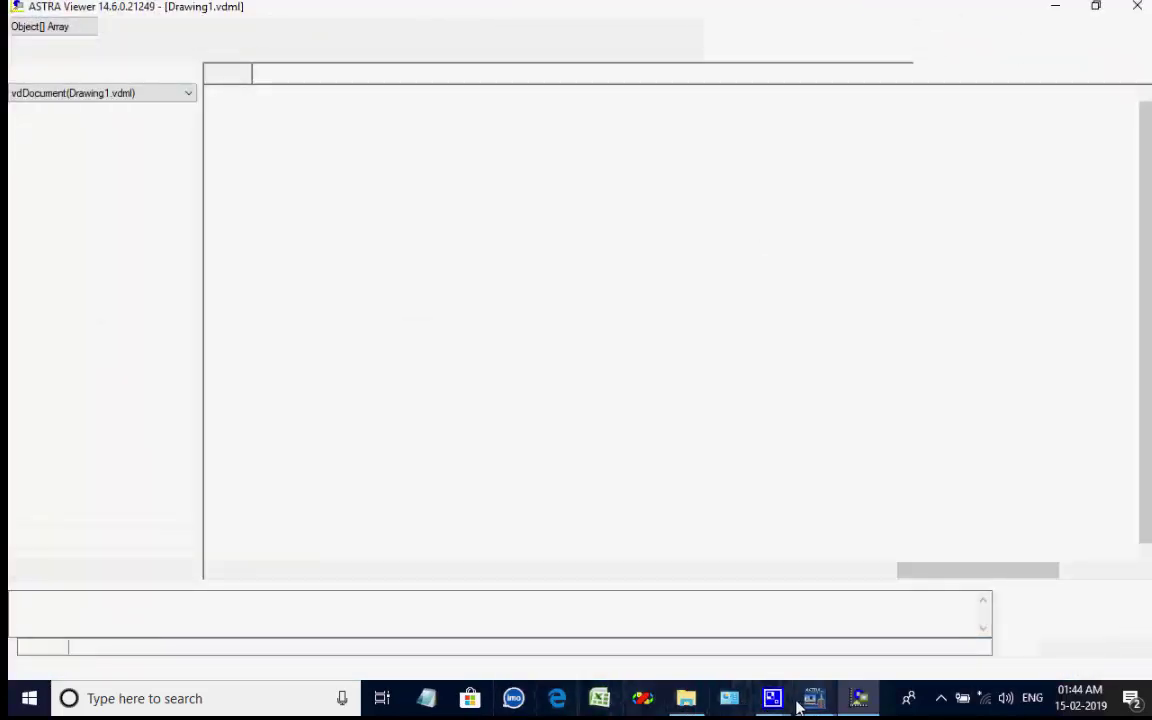
- Examine sections 1-1 and 2-2 of the main carriageway bridge in general arrangement drawing 01
mouse_move(776, 704)
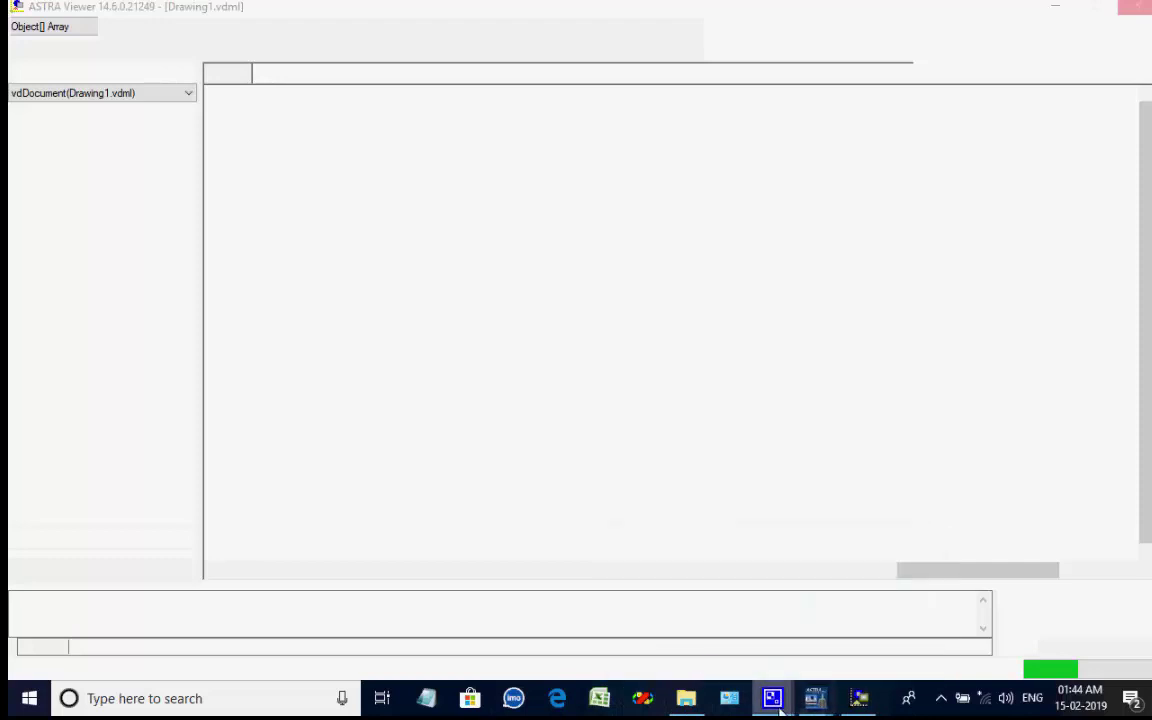
left_click(706, 651)
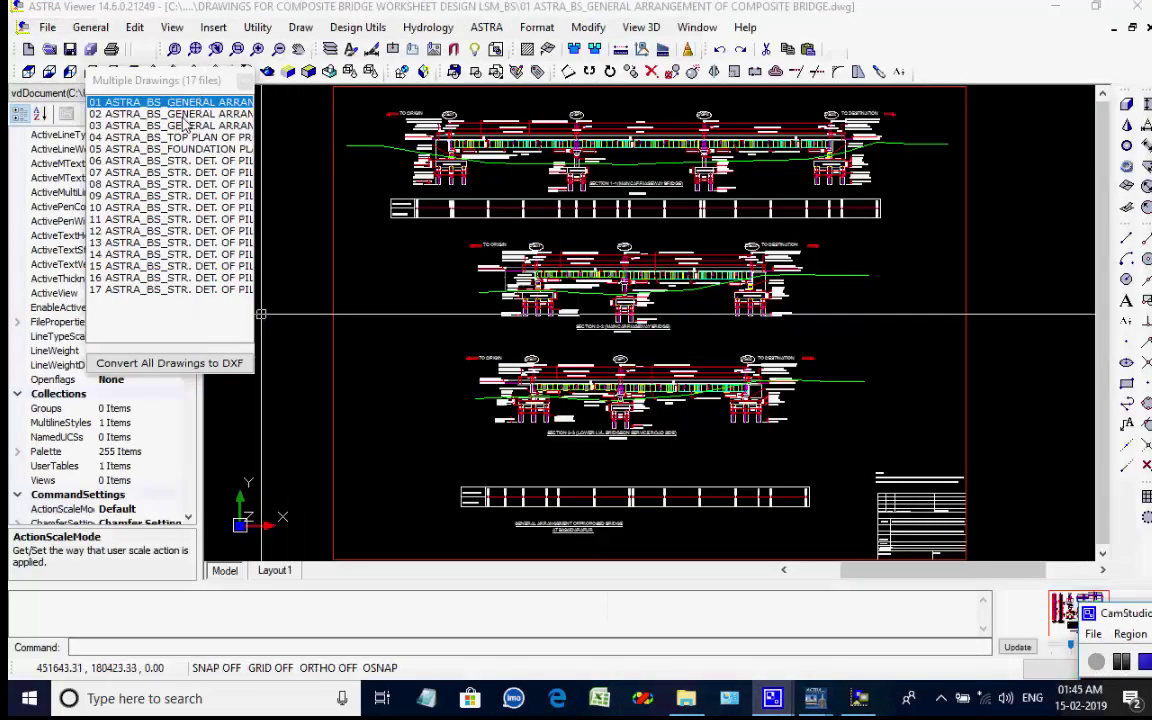
scroll(560, 130, "up", 5)
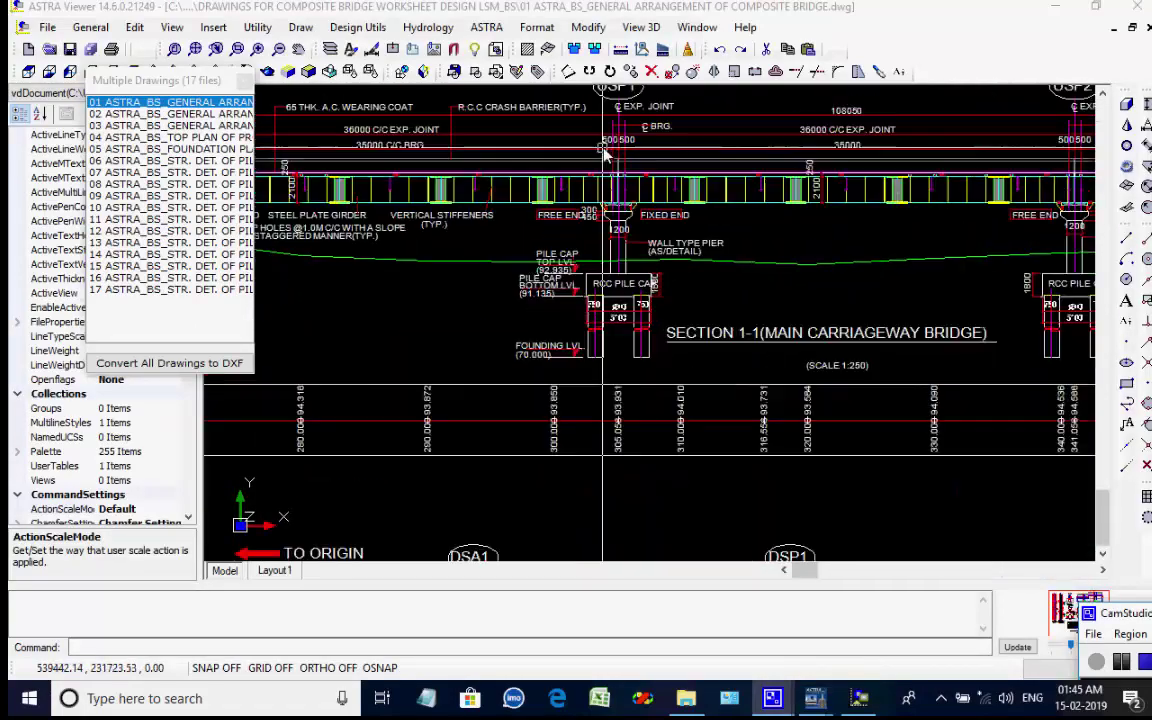
scroll(605, 155, "up", 2)
scroll(605, 160, "down", 6)
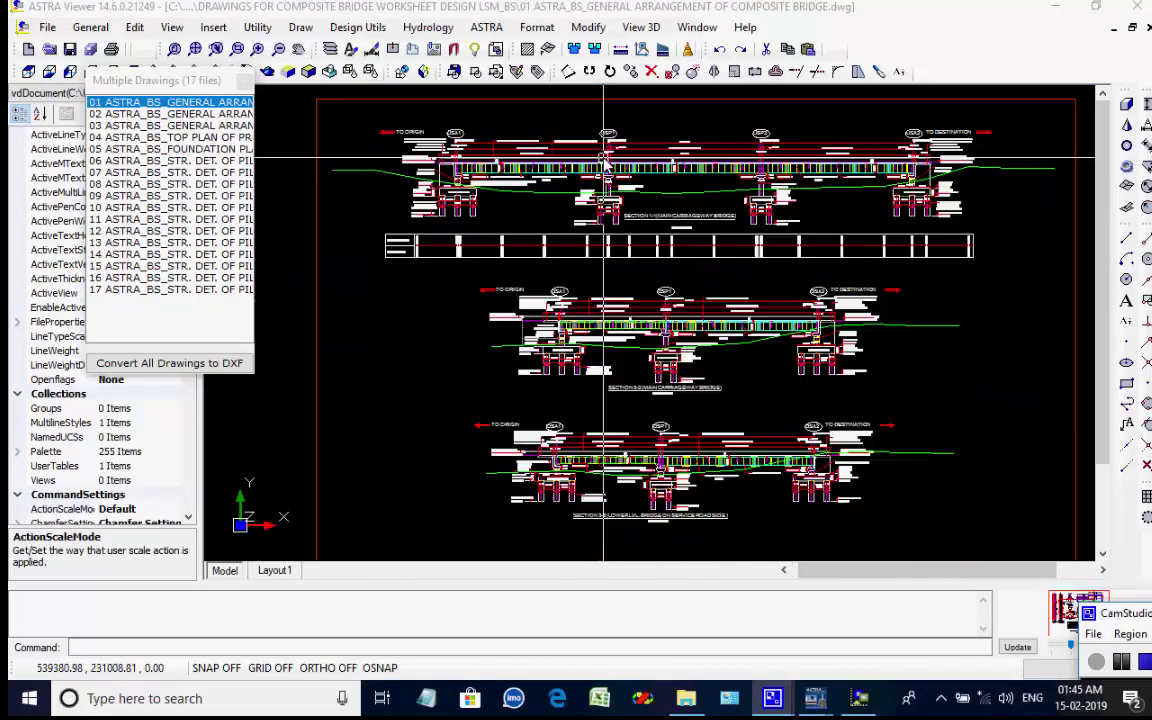
scroll(665, 358, "up", 4)
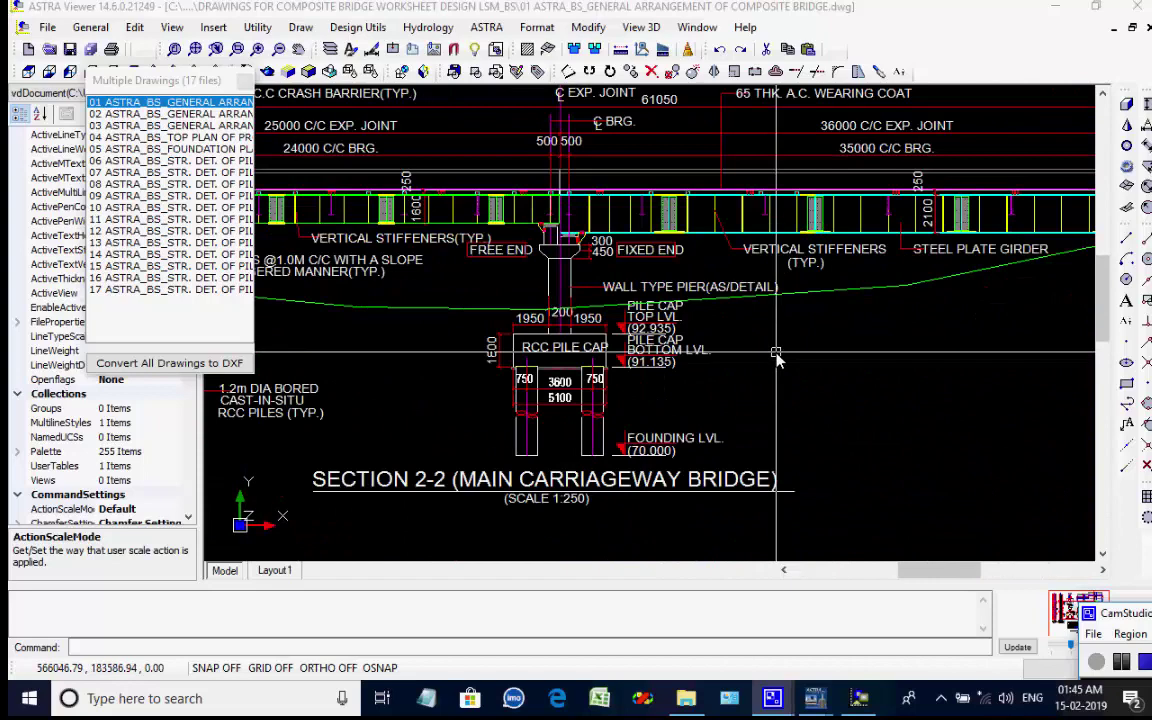
scroll(776, 358, "down", 6)
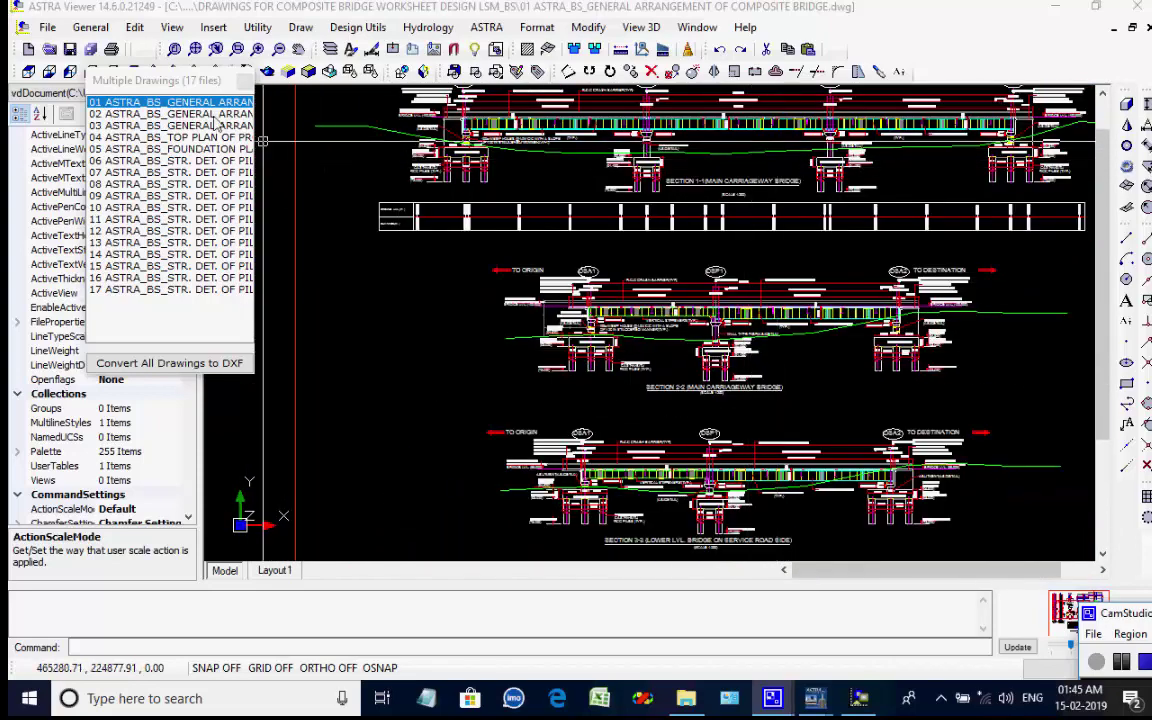
- Go through general arrangement drawings 02 and 03, and examine the carriageway spans in drawing 04, the top plan of the proposed bridge
left_click(190, 113)
left_click(199, 127)
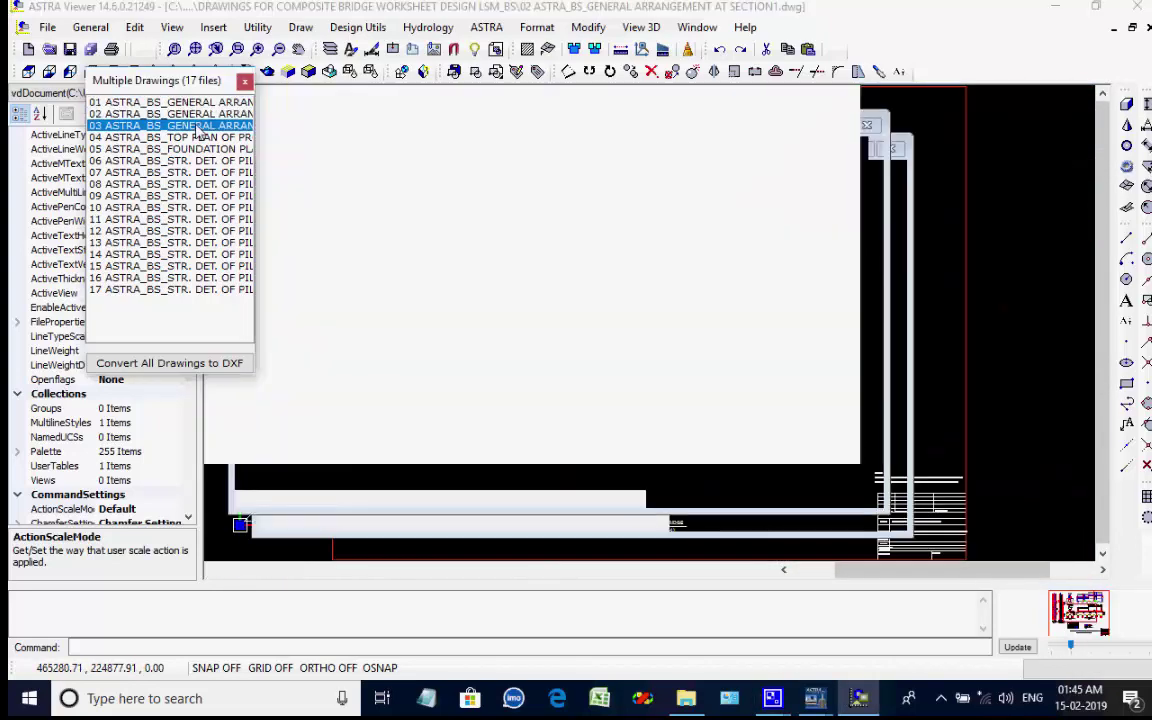
left_click(199, 137)
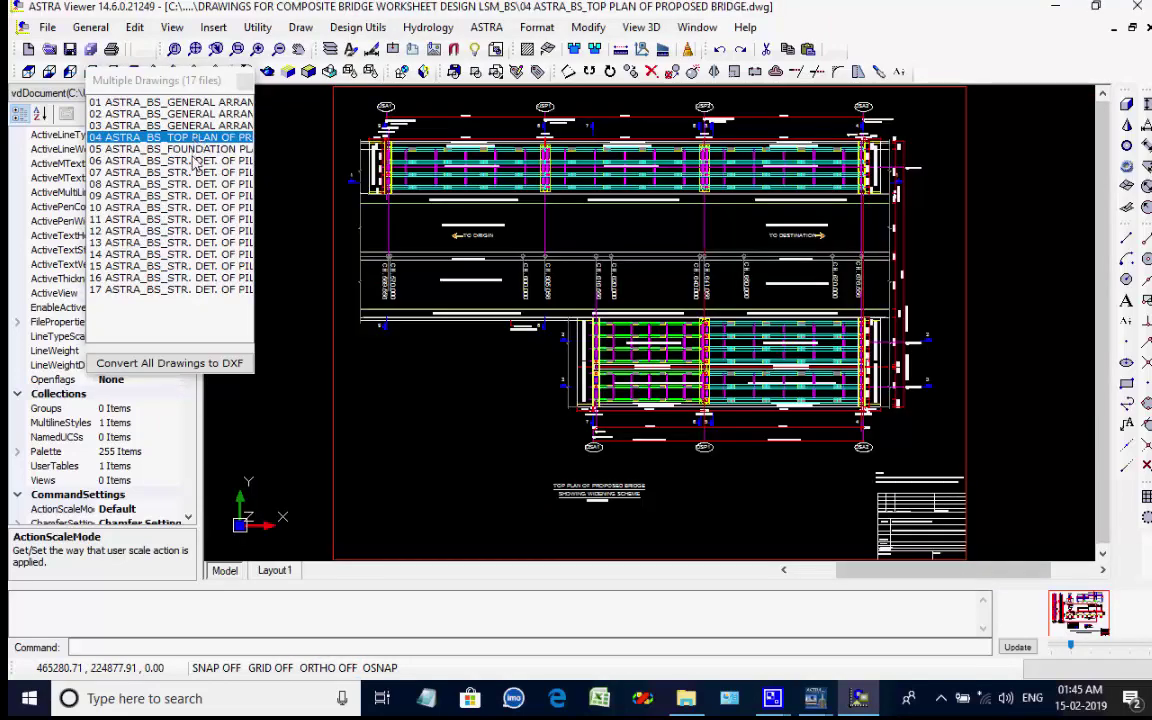
scroll(503, 145, "up", 3)
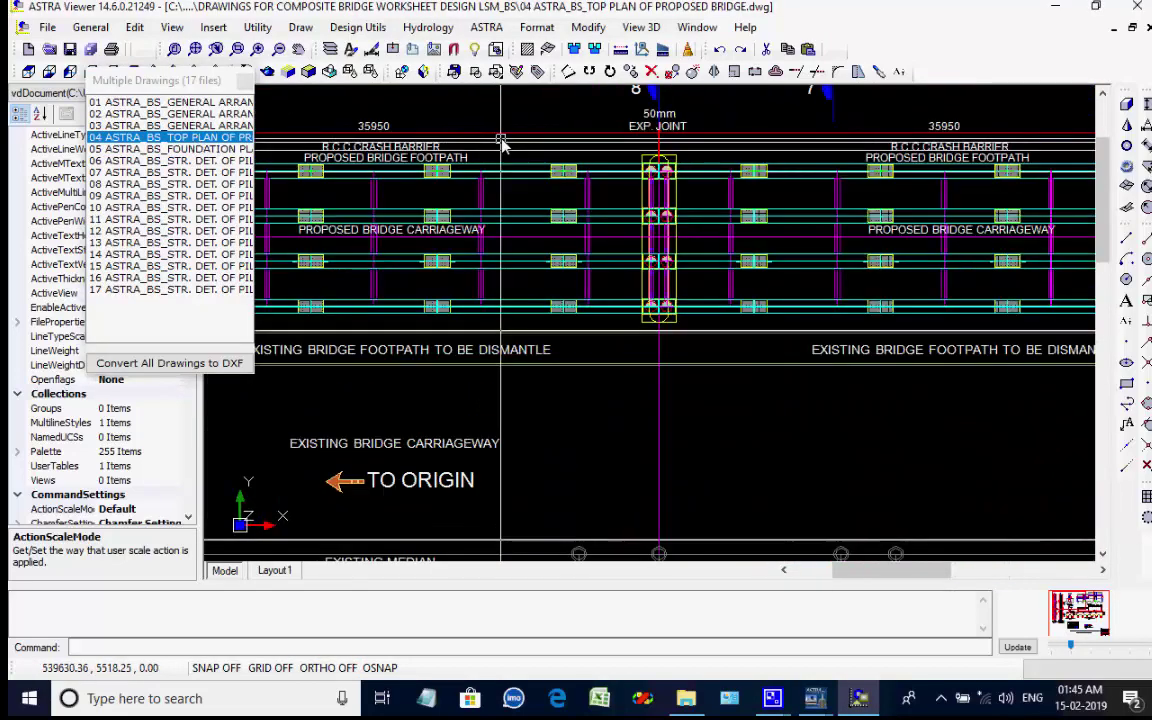
scroll(503, 145, "down", 5)
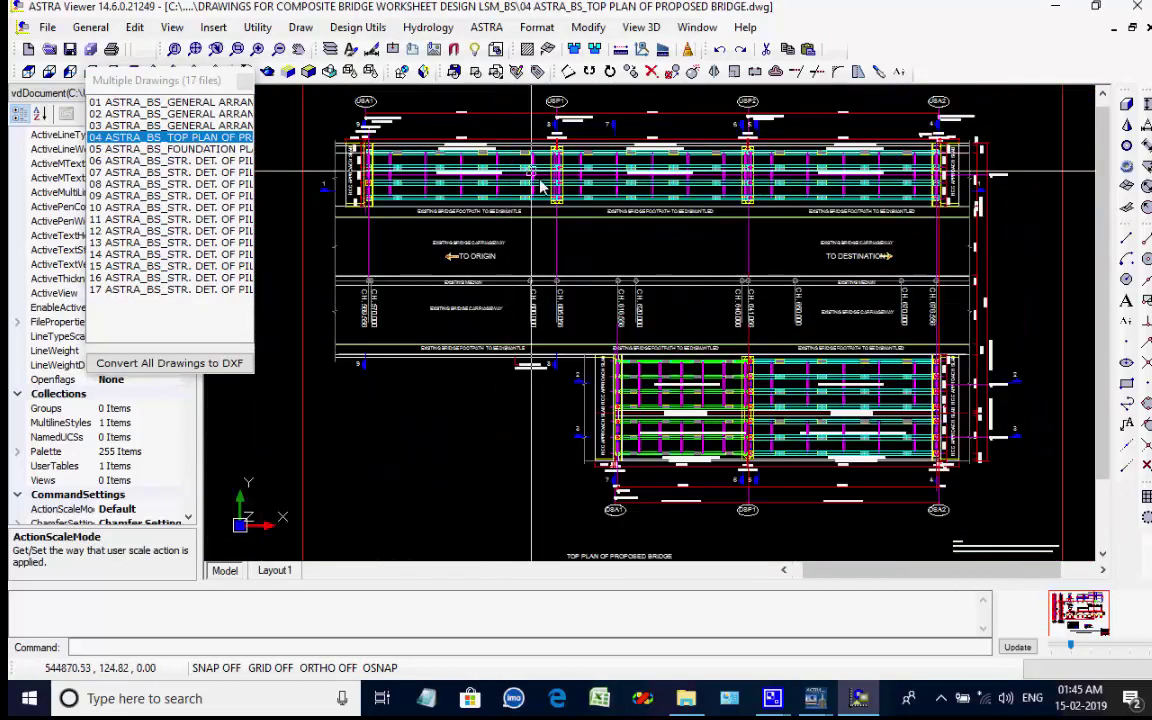
scroll(760, 420, "up", 3)
scroll(760, 420, "down", 3)
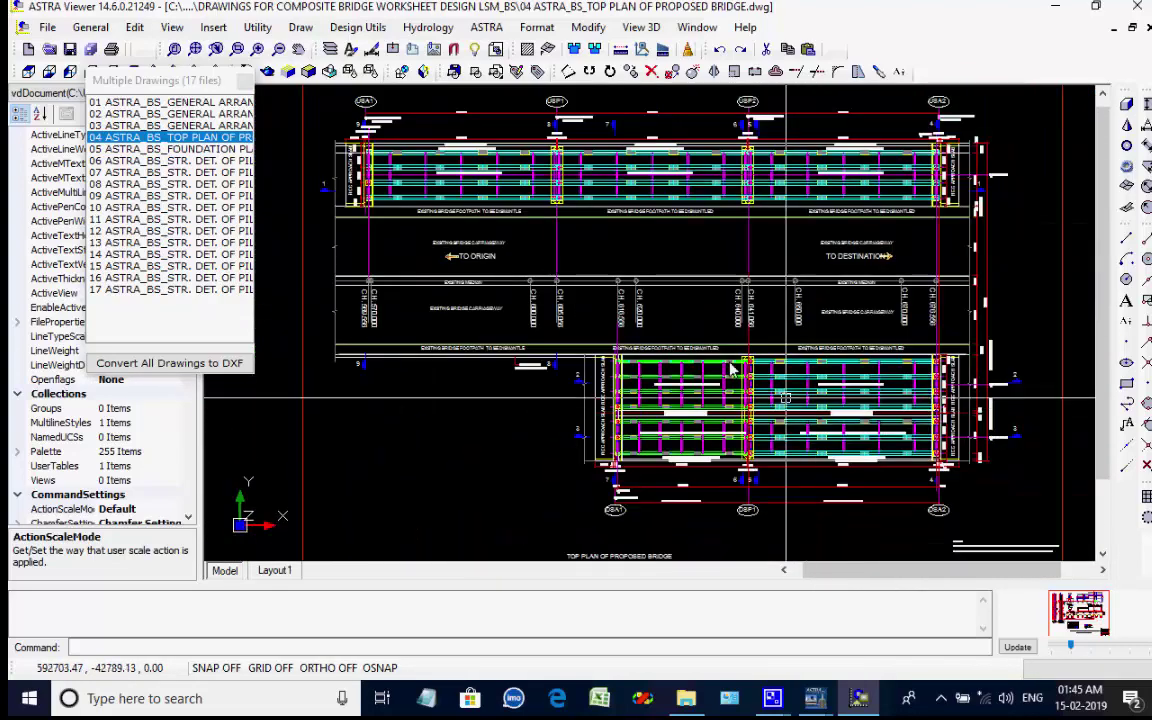
- Examine the PG2 pile group and the title of the widening scheme in drawing 05, the foundation plan of the composite bridge
left_click(187, 151)
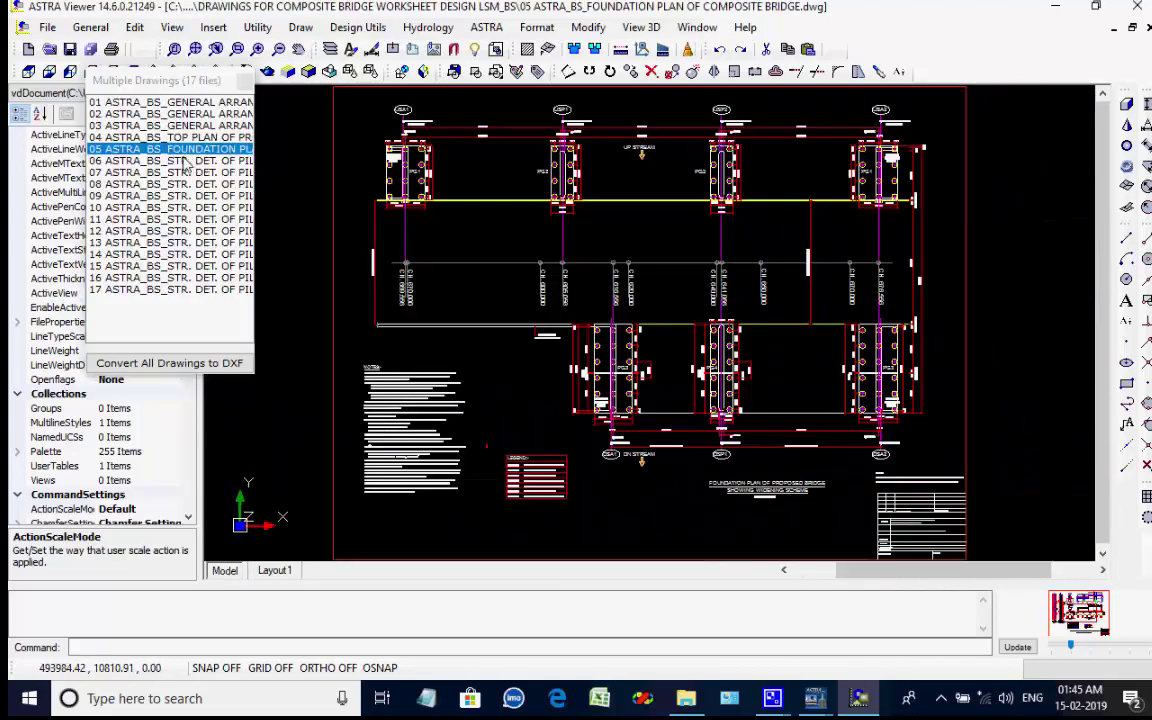
scroll(530, 134, "up", 5)
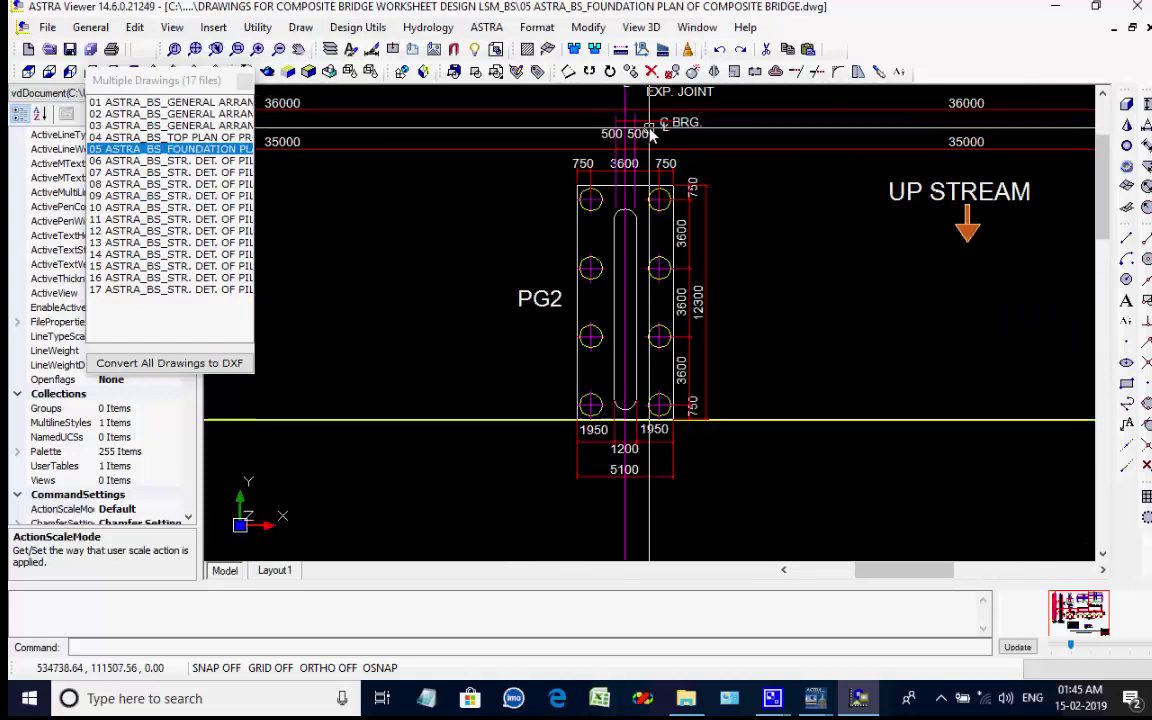
scroll(650, 134, "down", 5)
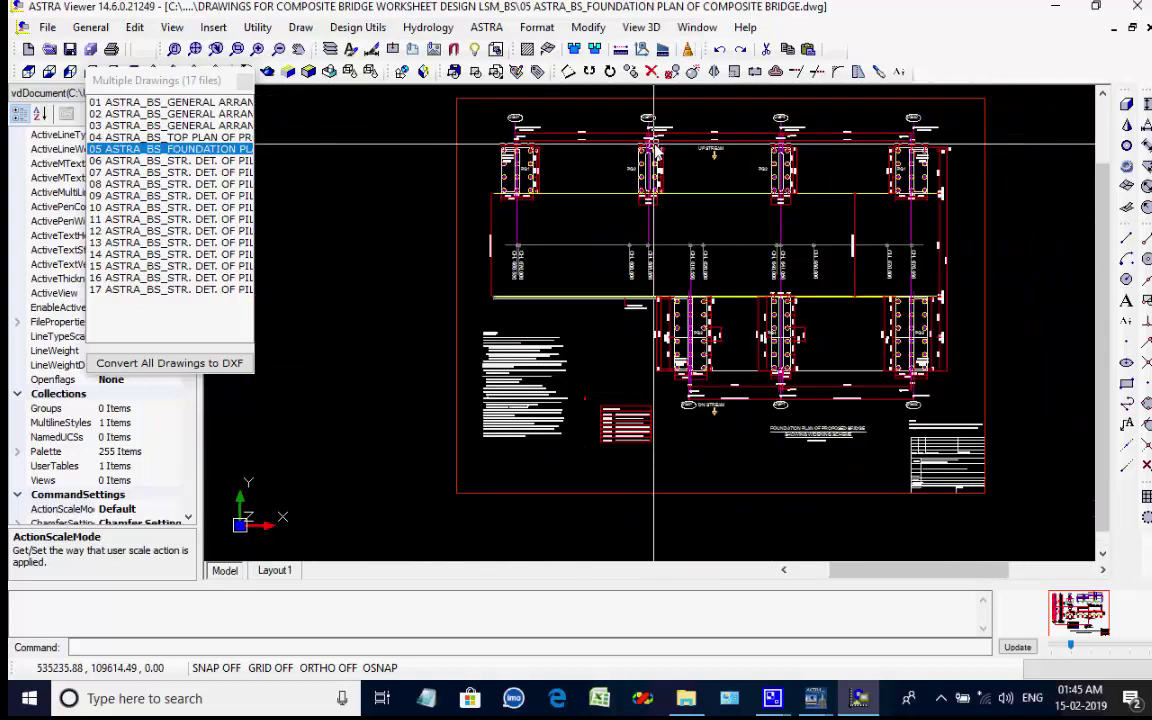
scroll(838, 463, "up", 4)
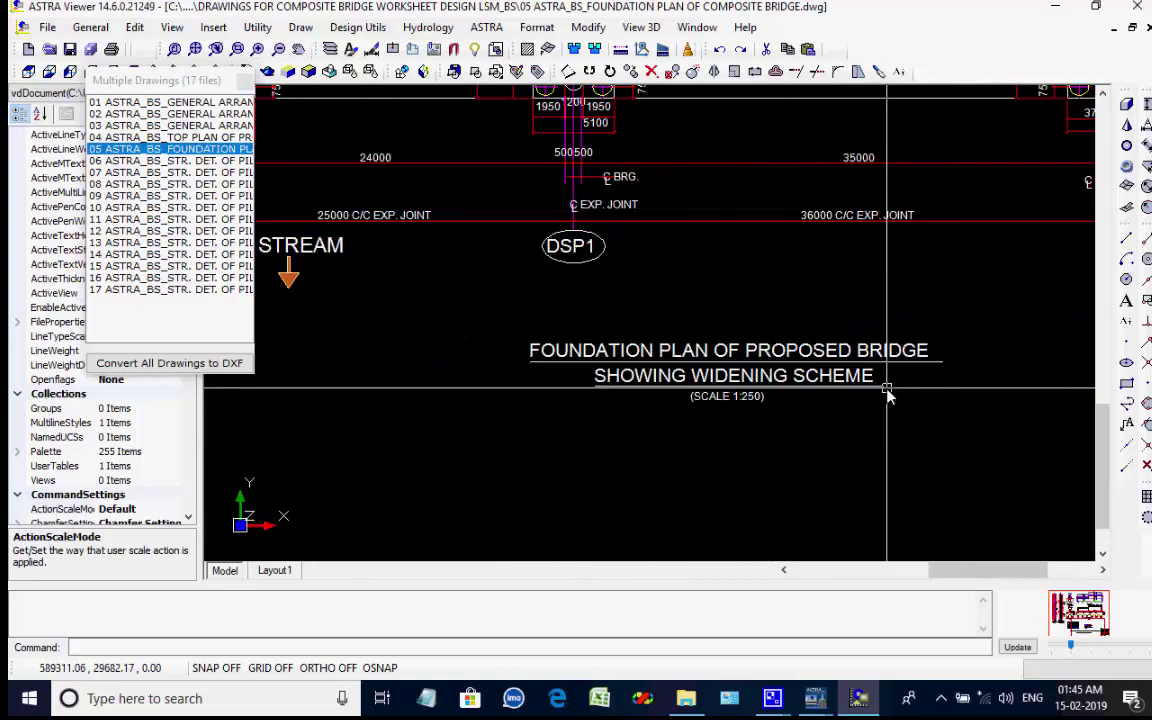
scroll(982, 470, "up", 2)
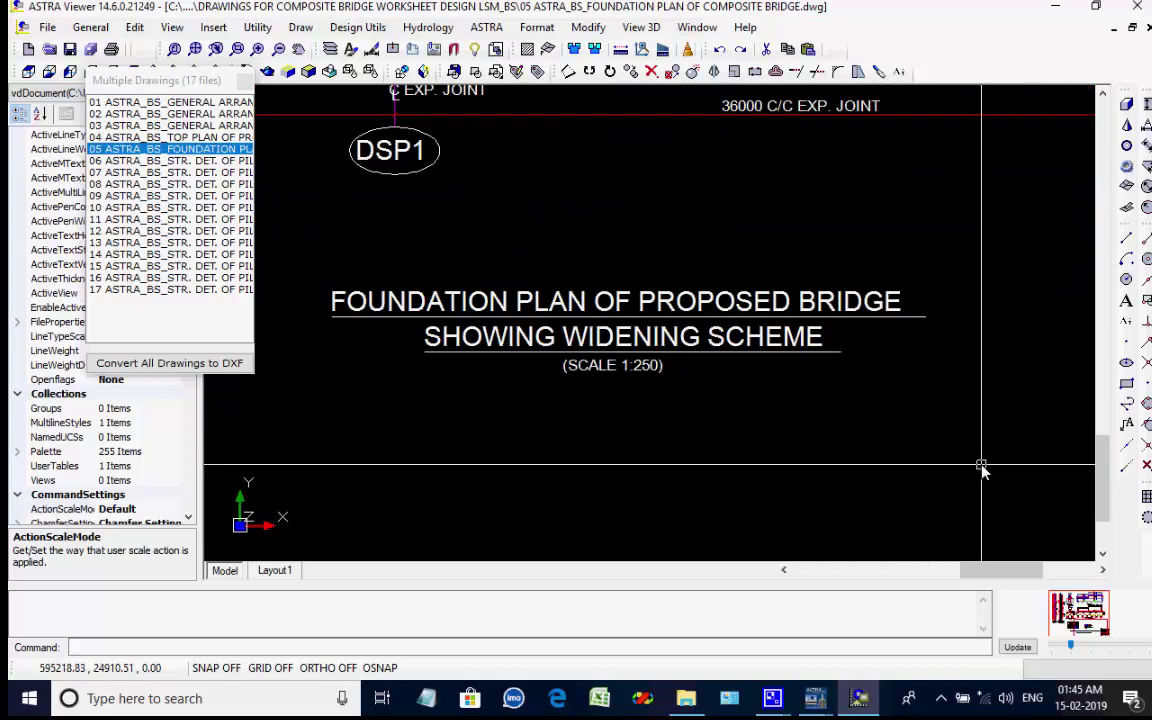
scroll(771, 262, "down", 5)
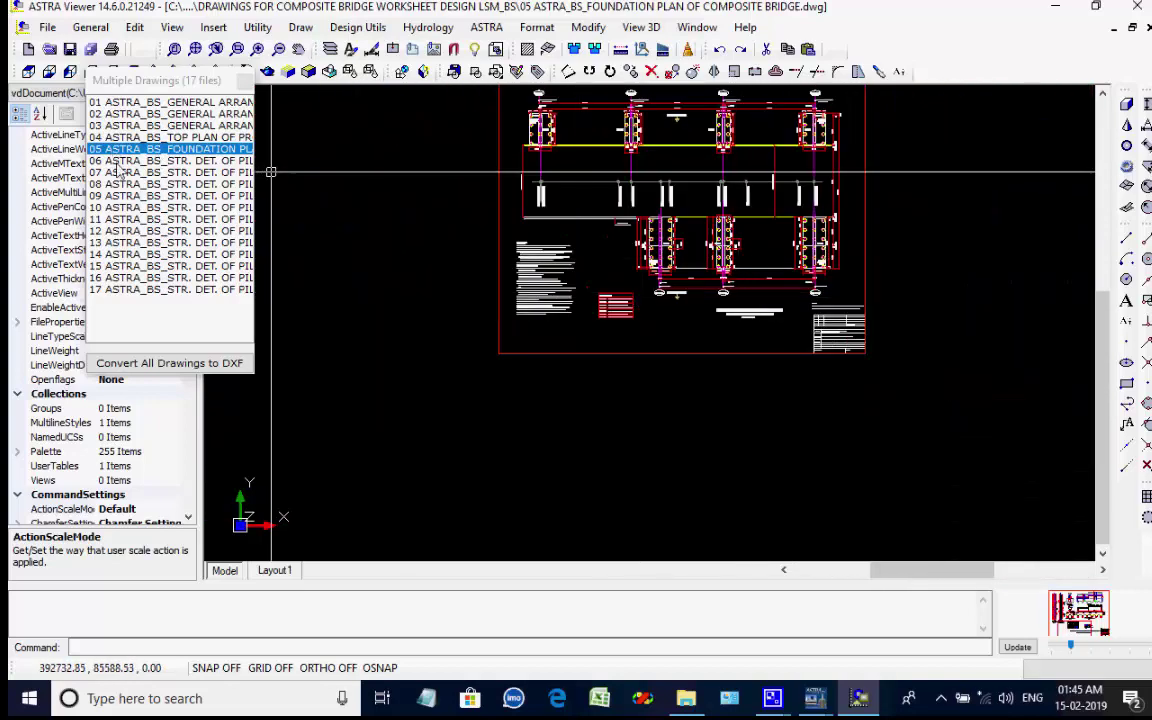
- View the structural detail drawings 06 to 10 of the pile, cap and abutment, from ABUTMENT1 to ABUTMENT5
left_click(150, 162)
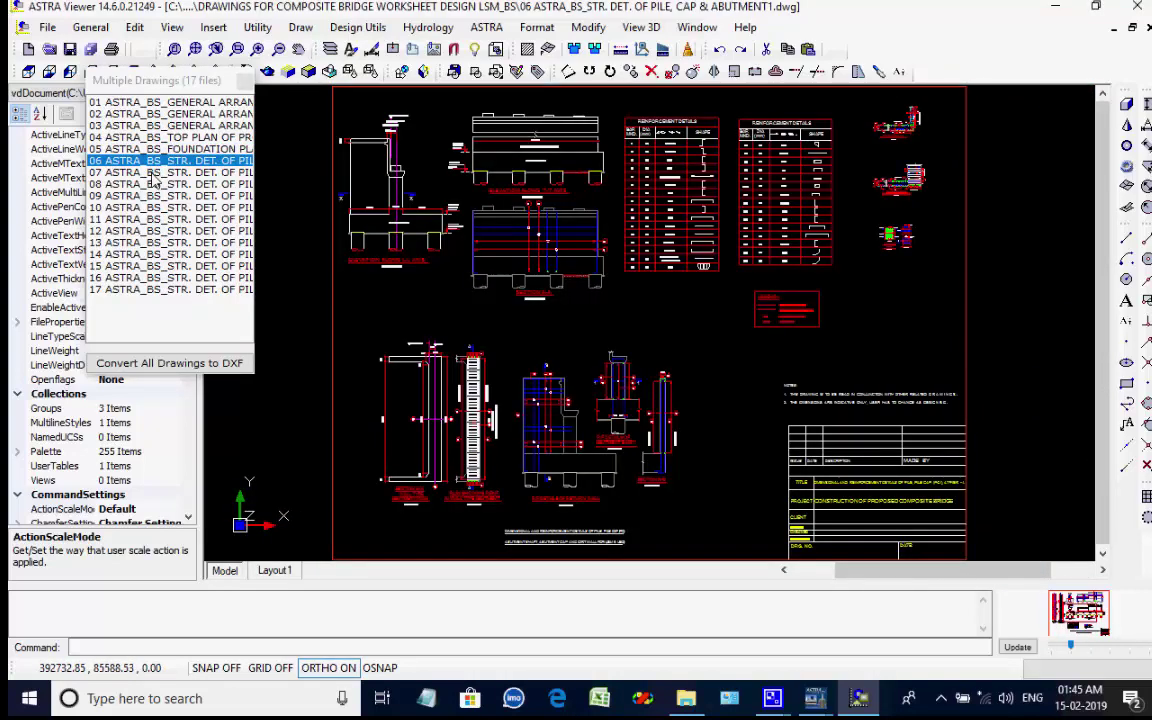
left_click(151, 173)
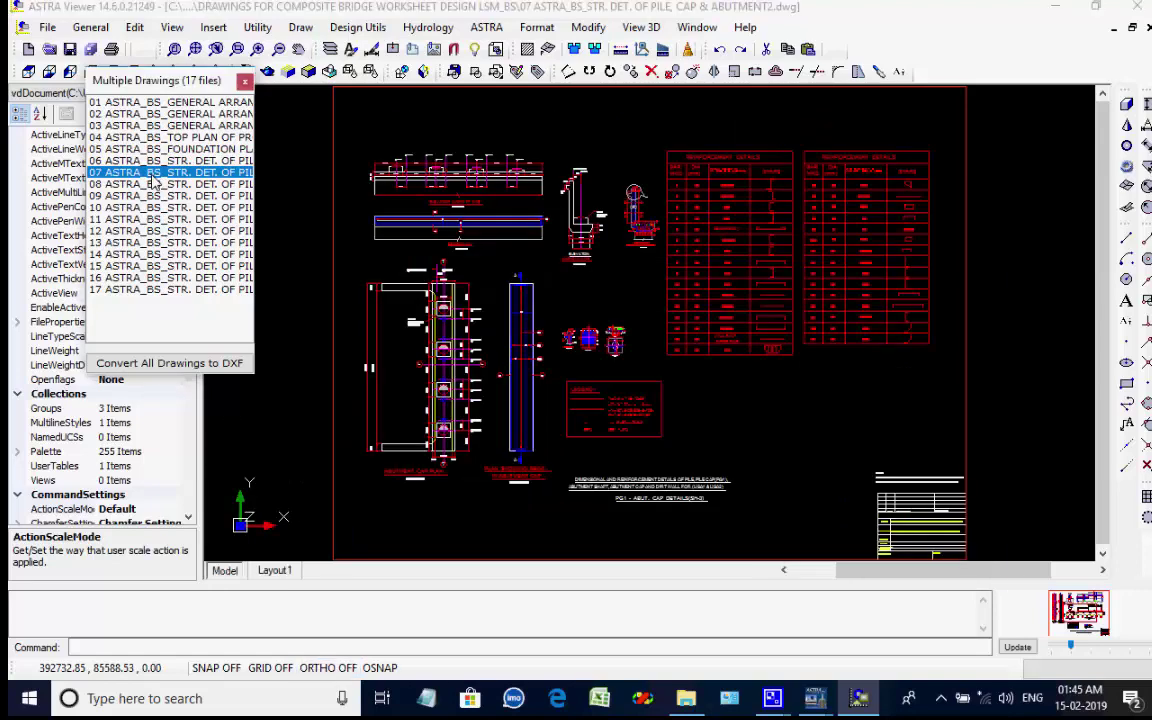
left_click(152, 186)
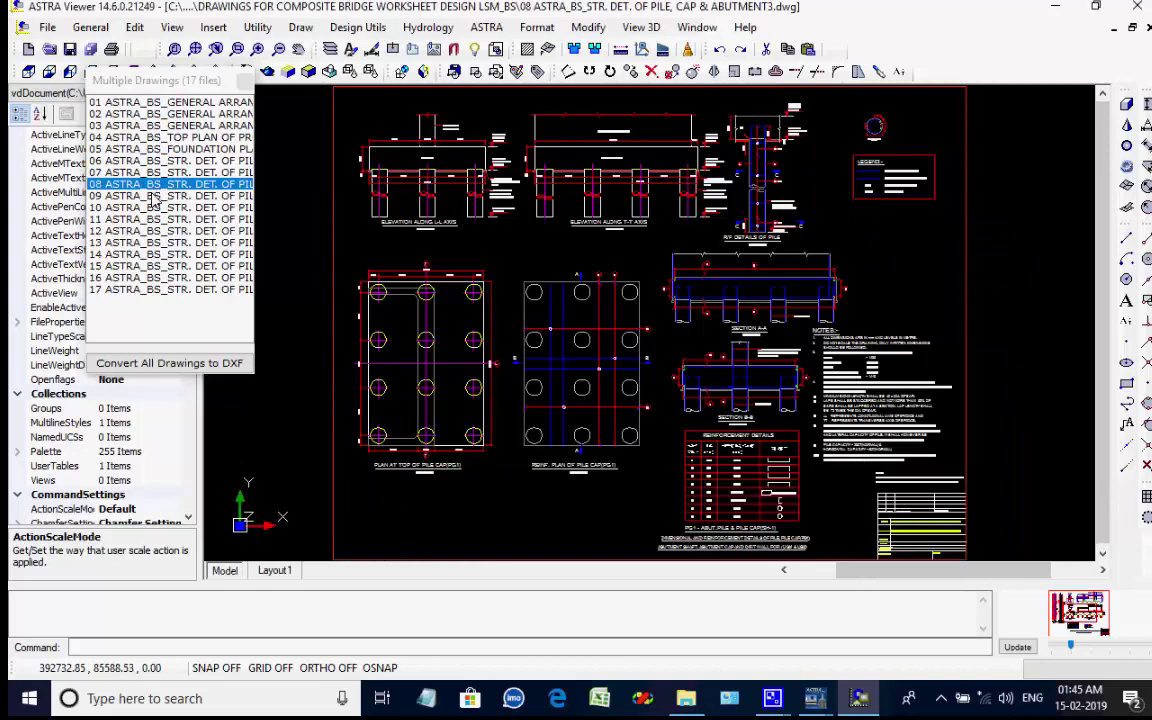
left_click(152, 196)
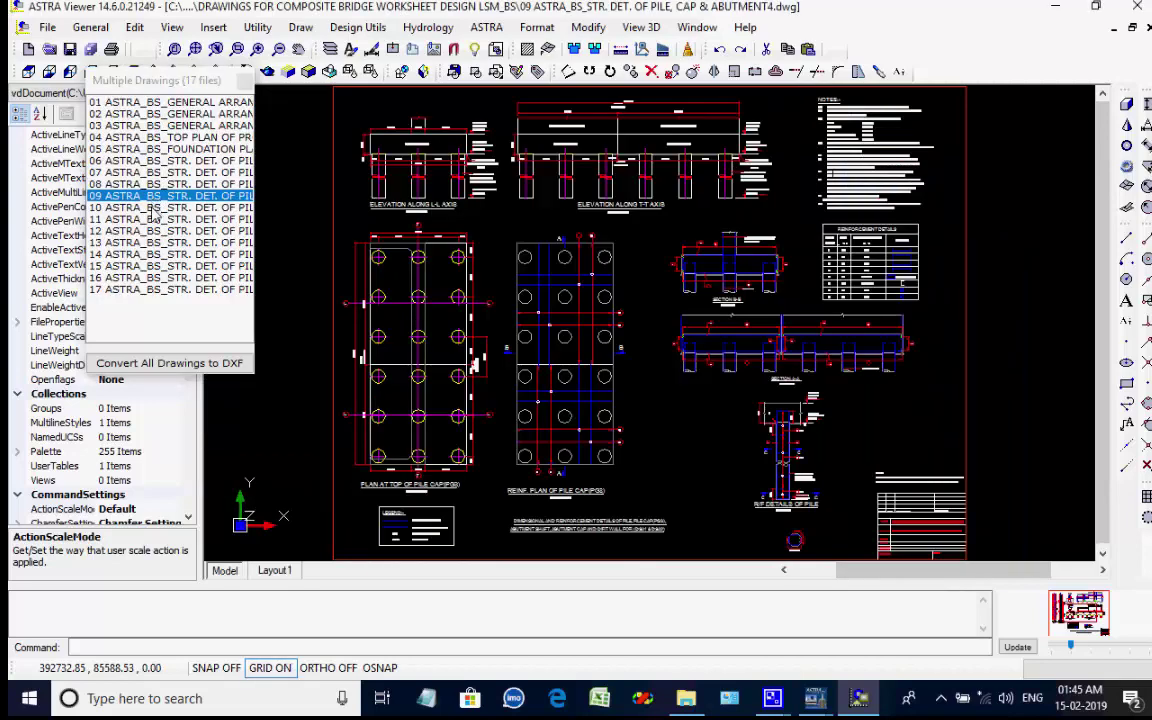
left_click(152, 207)
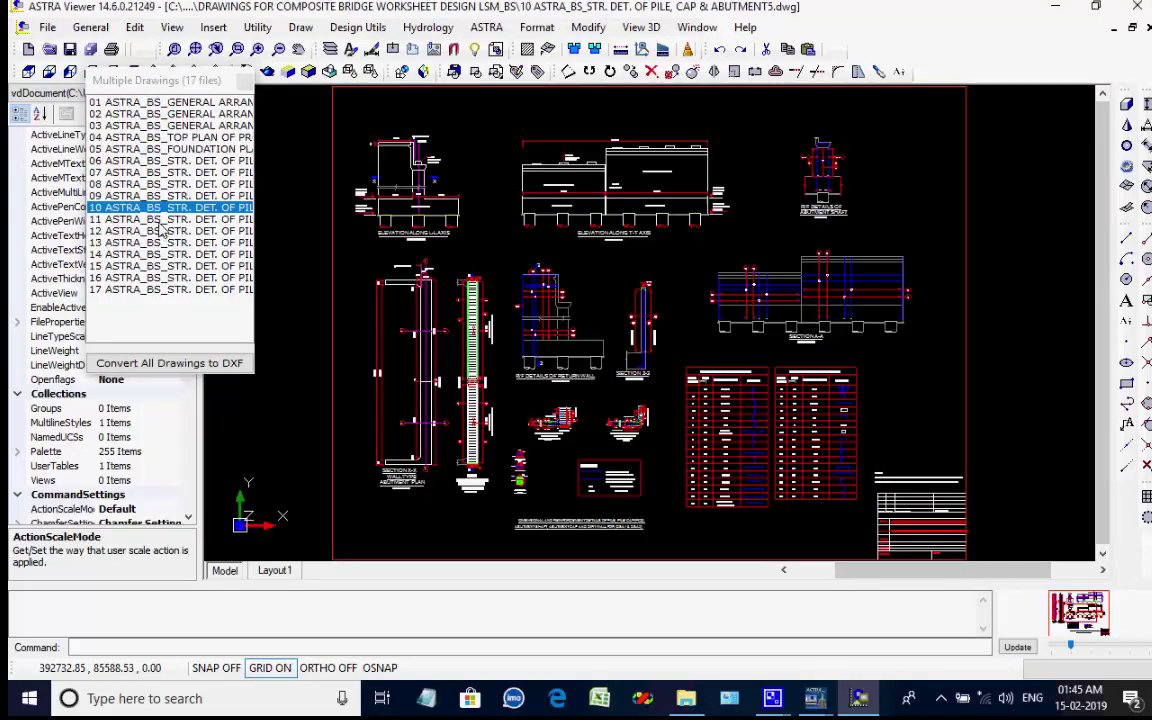
- Examine the abutment cap plan and the reinforcement details table in drawing 11, the pile, cap and abutment drawing ABUTMENT6
left_click(155, 219)
left_click(158, 231)
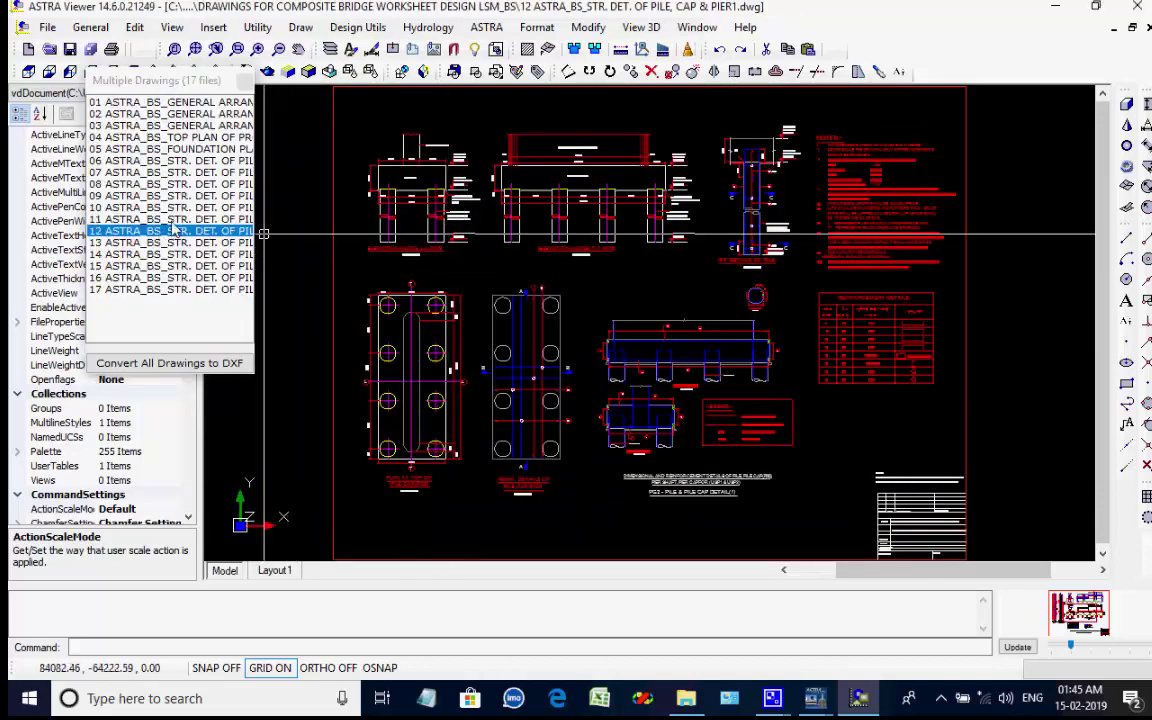
left_click(160, 219)
scroll(483, 349, "up", 6)
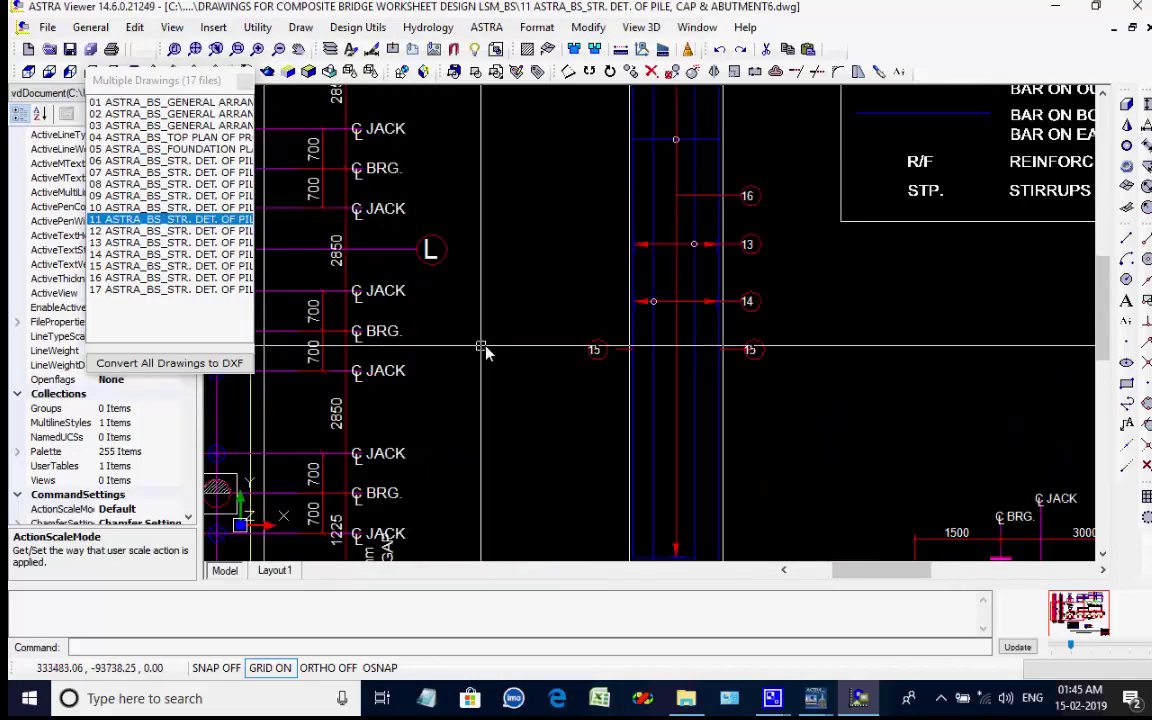
scroll(483, 349, "down", 6)
scroll(993, 188, "up", 6)
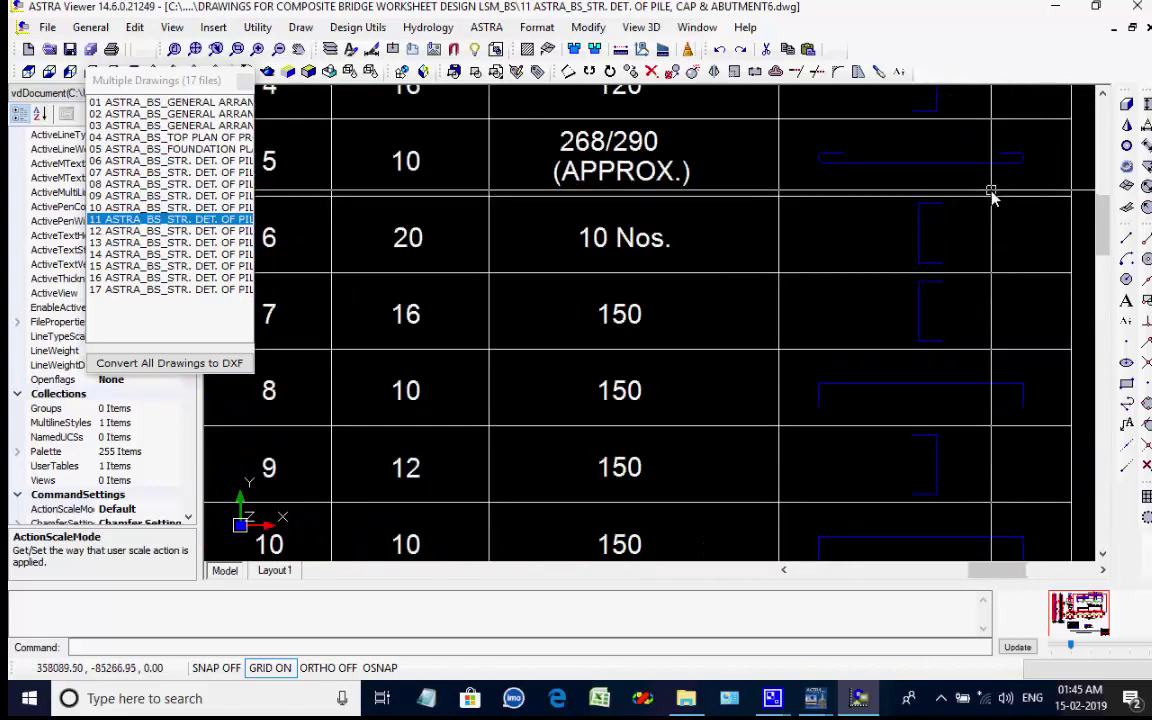
scroll(991, 195, "down", 3)
scroll(993, 200, "down", 5)
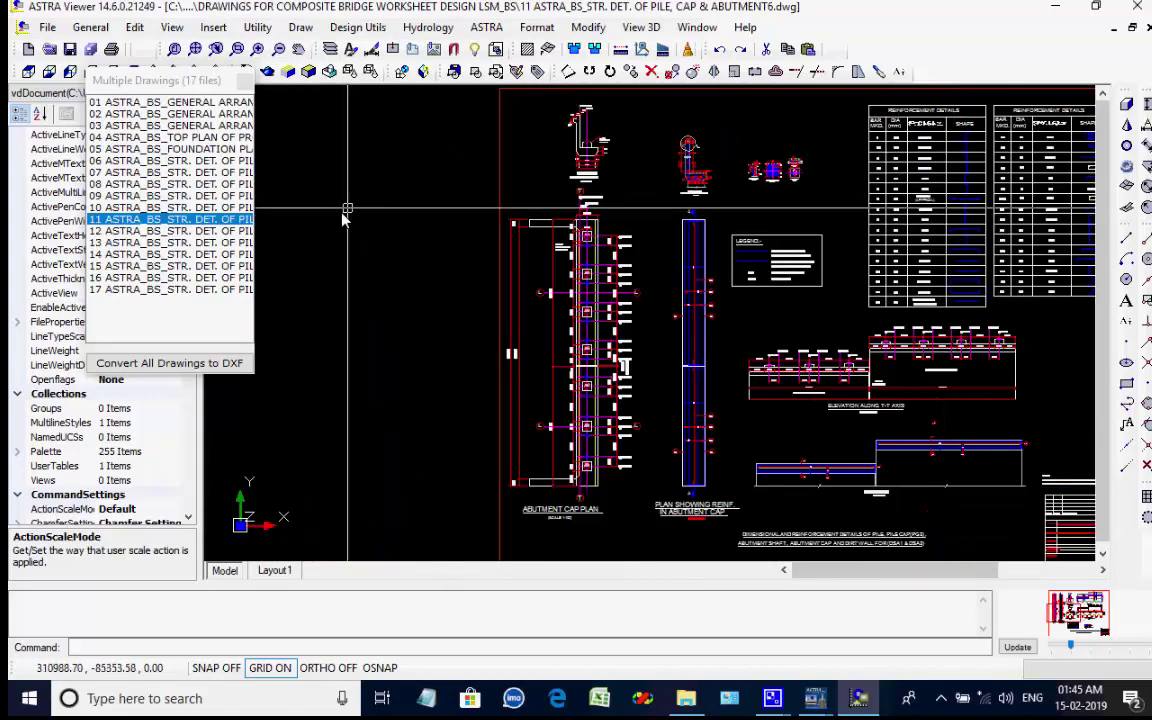
- View pier drawing 12 and examine the pier shaft plan and its reinforcement in drawing 13, PIER2
left_click(172, 232)
left_click(177, 243)
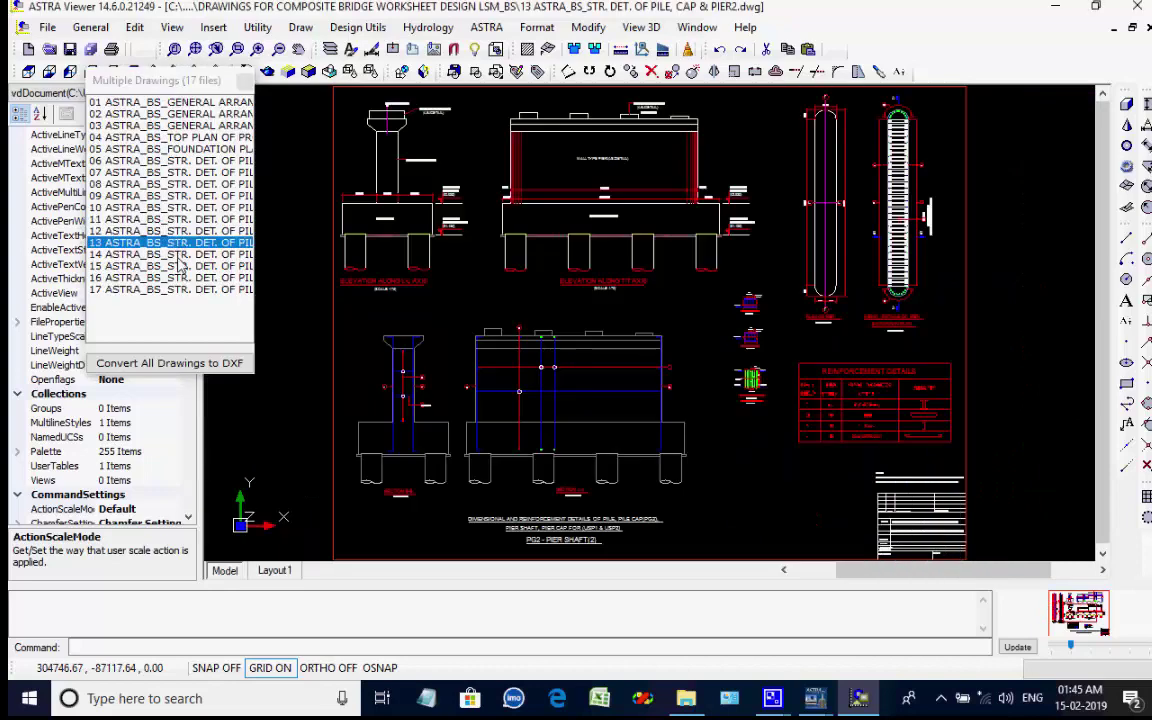
scroll(921, 140, "up", 6)
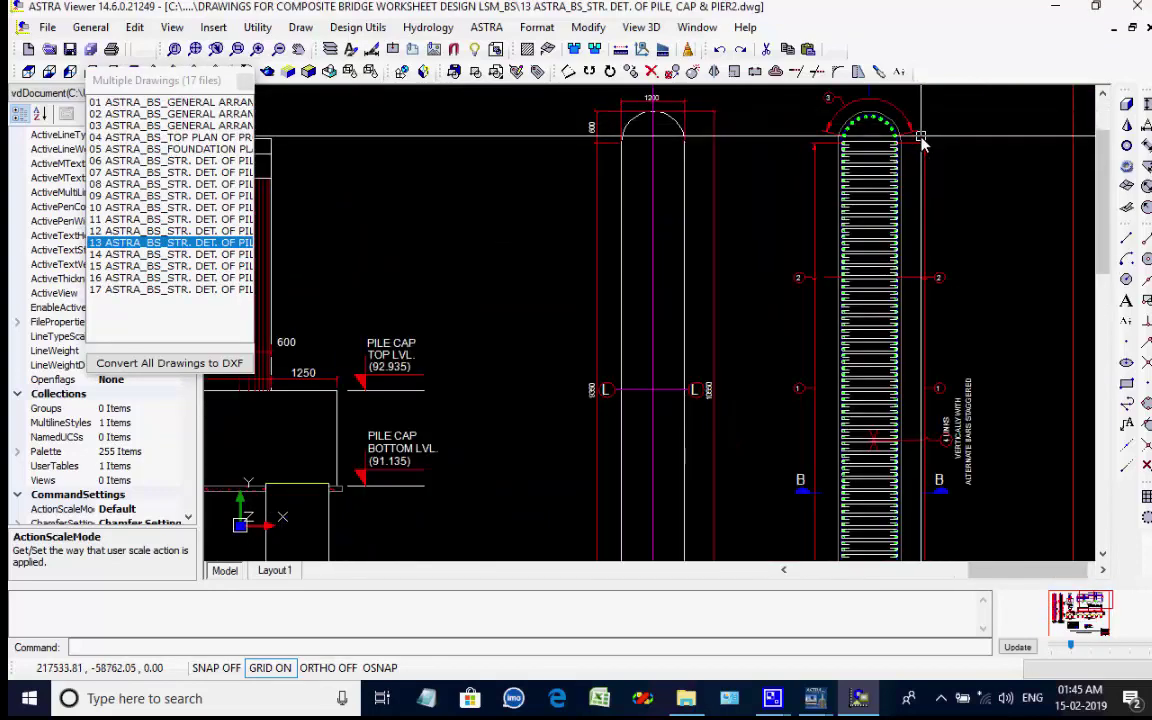
scroll(921, 140, "down", 6)
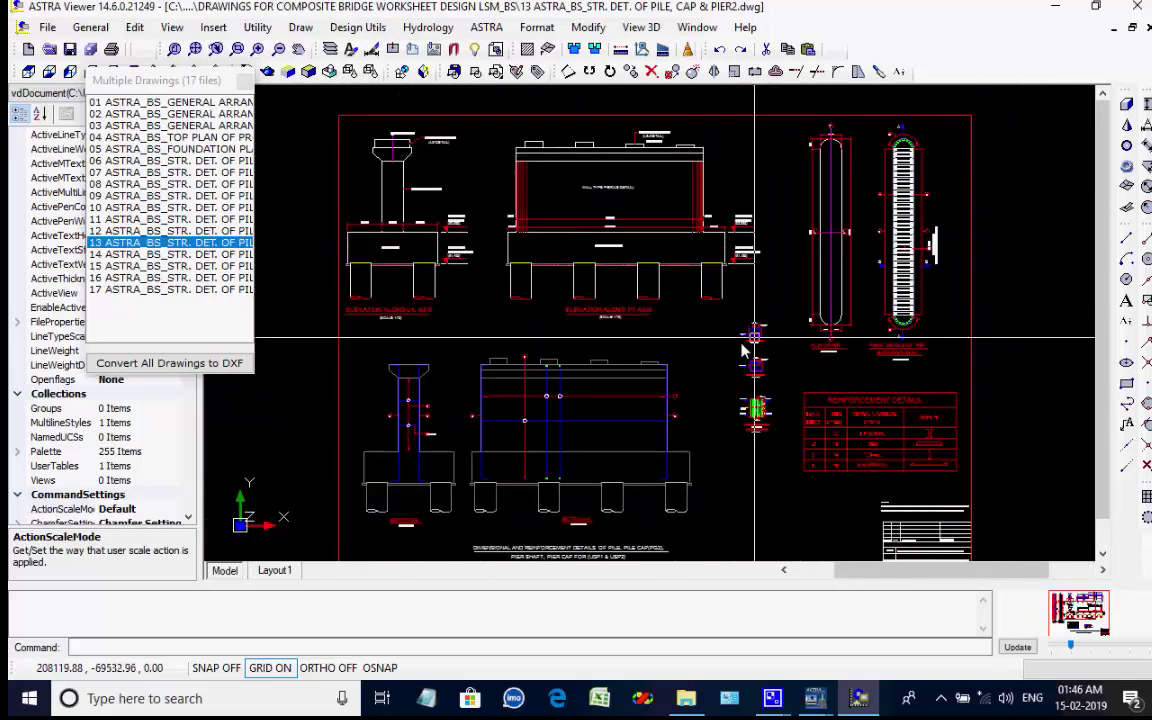
- View the remaining structural detail drawings 14 to 17 of the pile, cap and pier, ending with PIER6
left_click(165, 255)
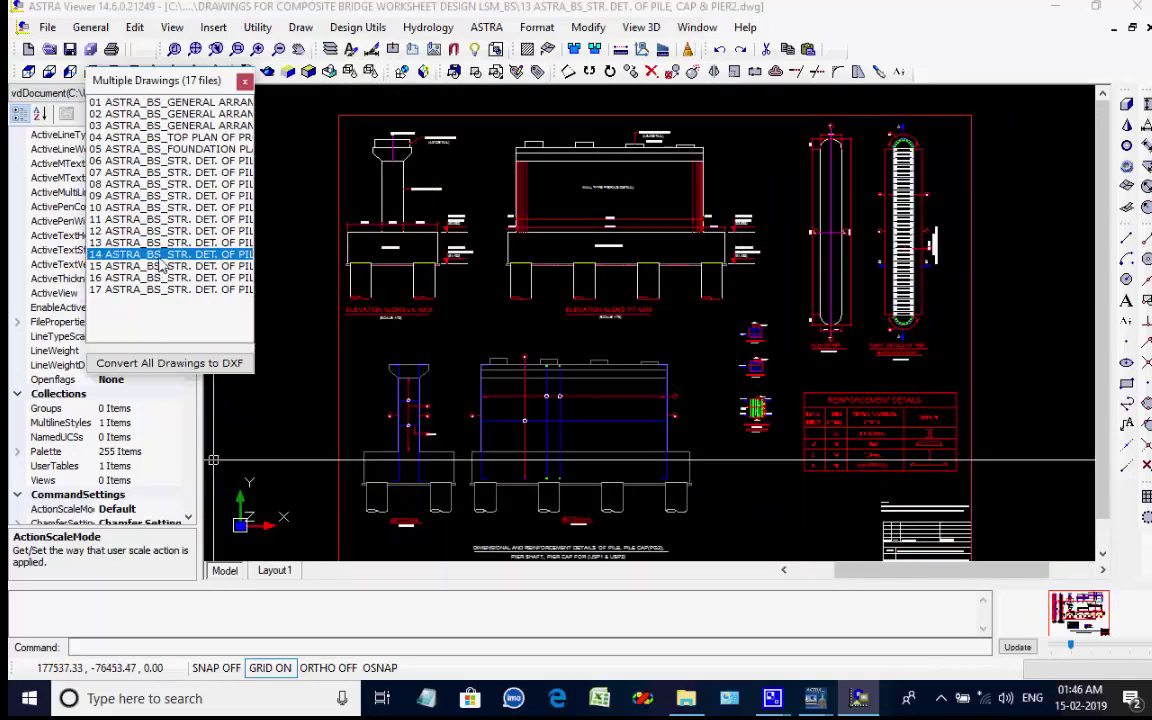
left_click(159, 268)
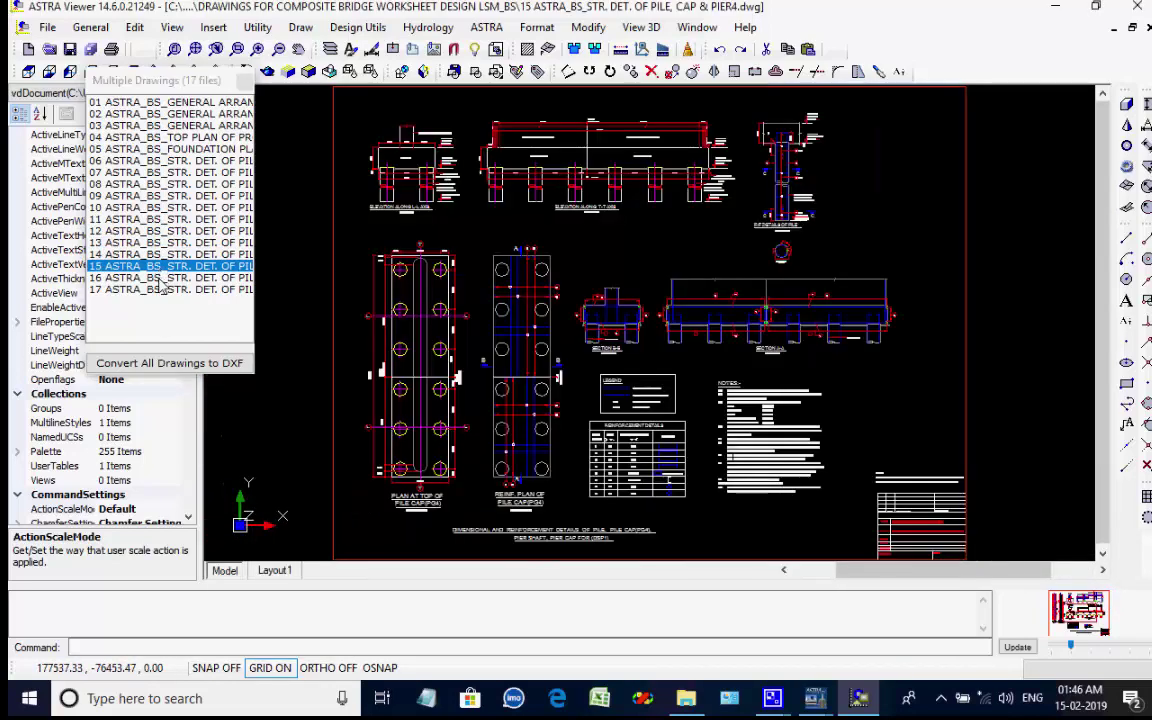
left_click(162, 279)
left_click(159, 289)
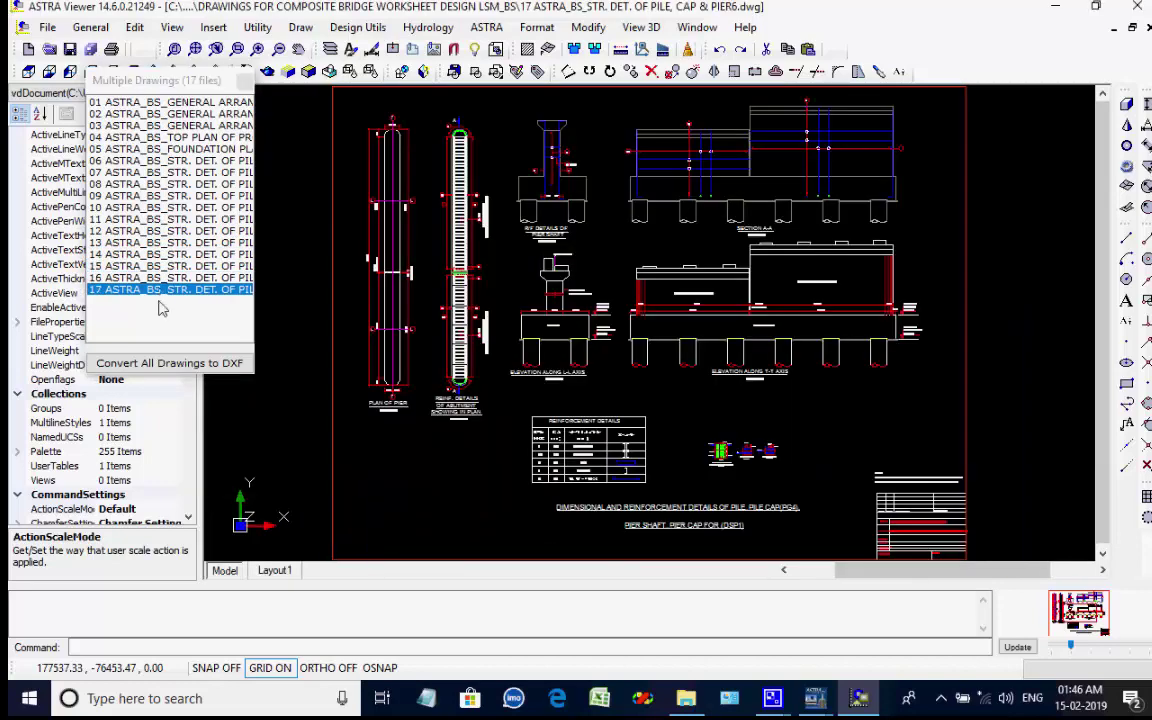
- Close the multiple drawings list, the drawing viewer and the composite bridge limit state design window
left_click(245, 84)
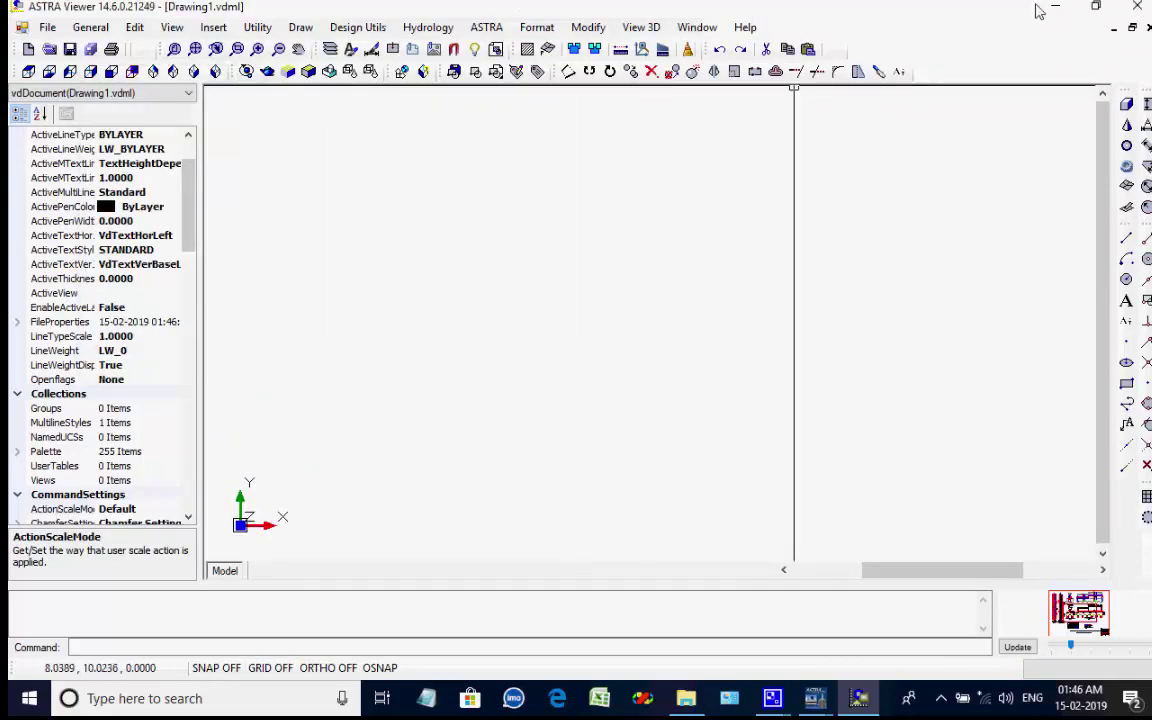
left_click(1141, 8)
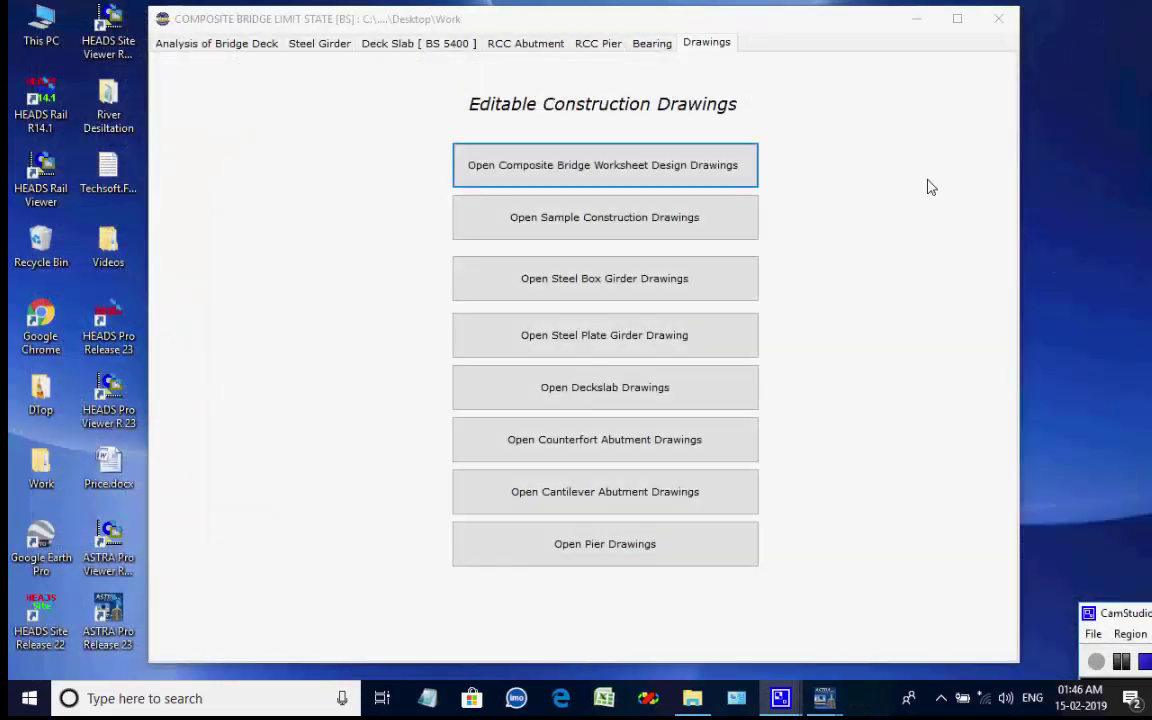
left_click(891, 18)
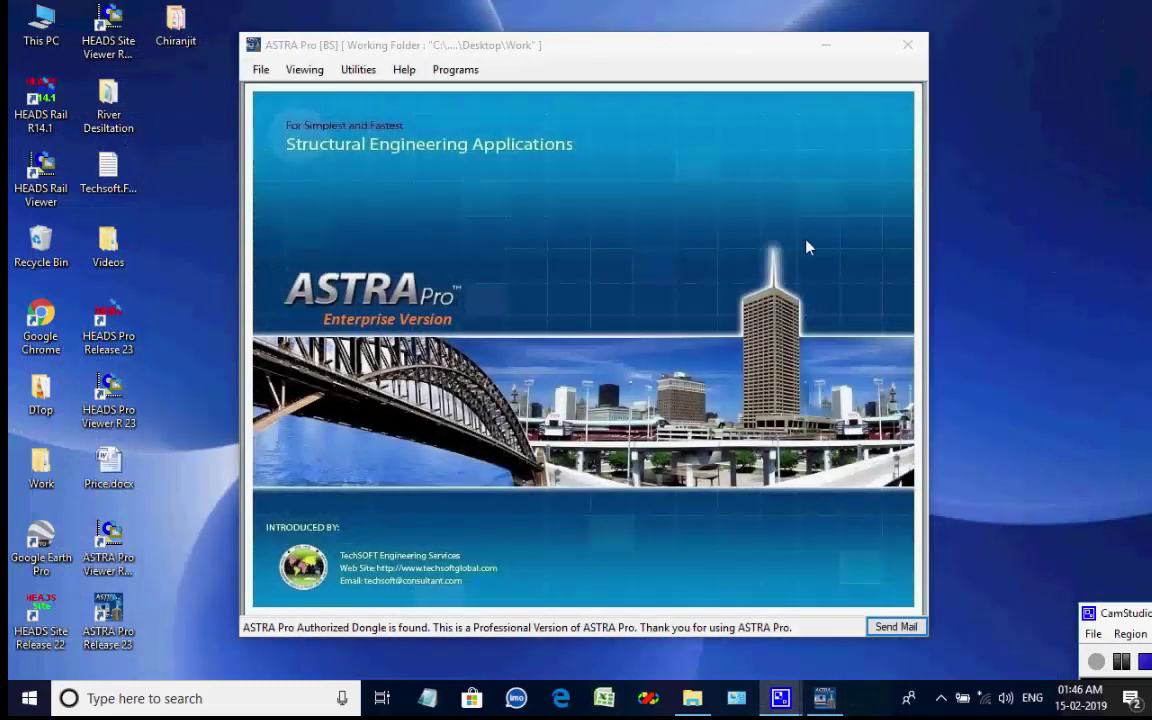